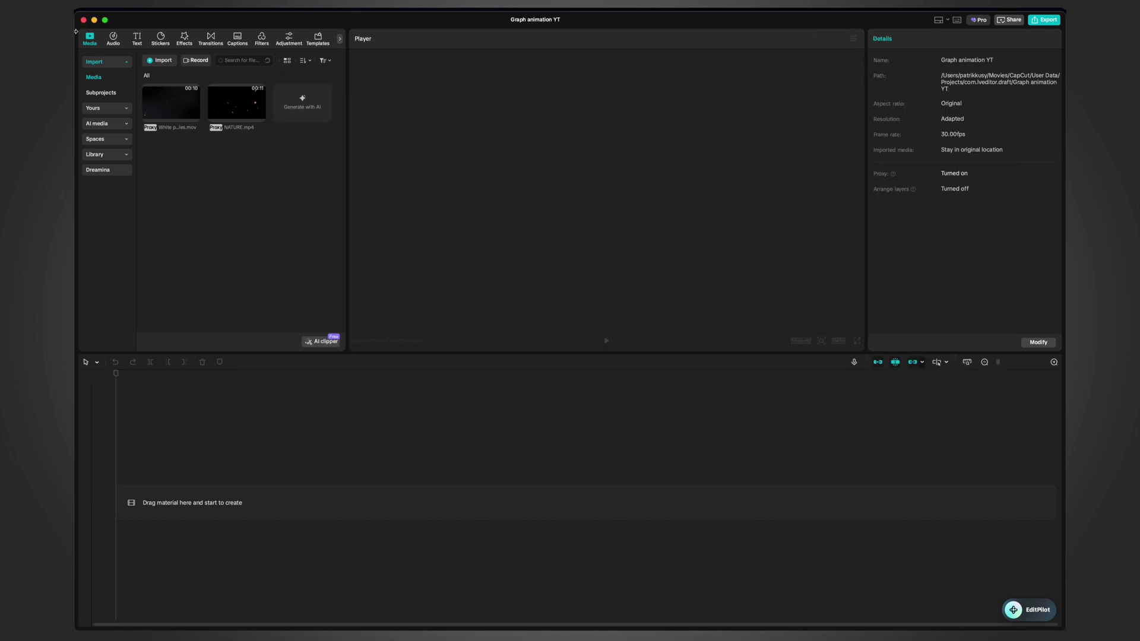
Step: Add a default text clip at the start of the timeline and extend it to 7 seconds
{"action": "left_click", "coordinate": [137, 37]}
{"action": "left_click", "coordinate": [177, 90]}
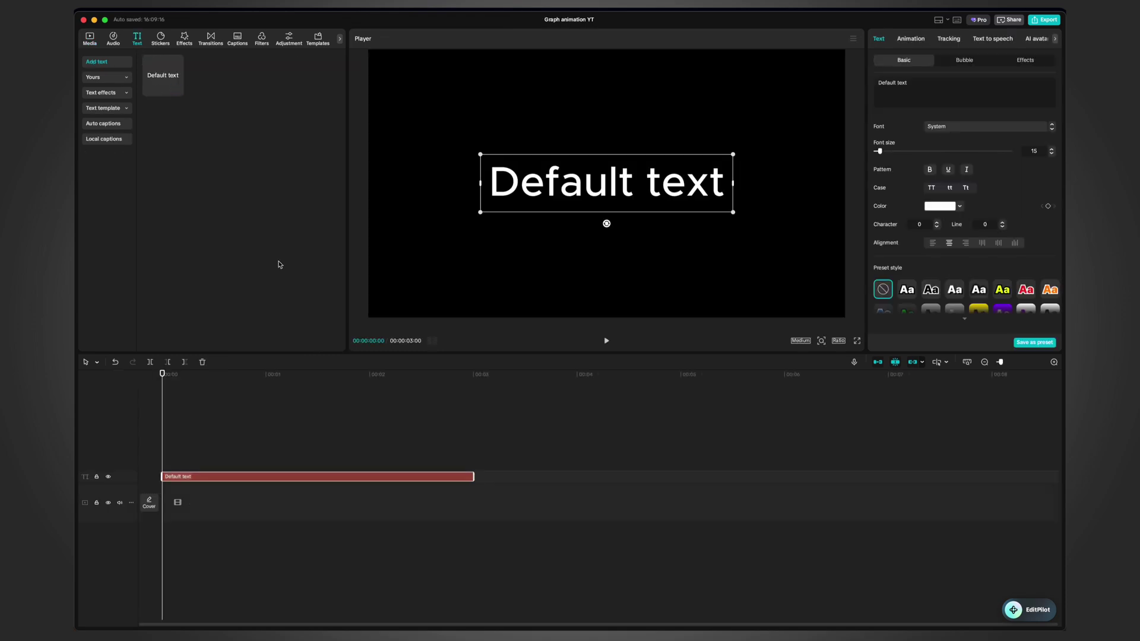
{"action": "scroll", "coordinate": [465, 475], "scroll_direction": "down", "scroll_amount": 2}
{"action": "left_click_drag", "start_coordinate": [394, 476], "coordinate": [699, 477]}
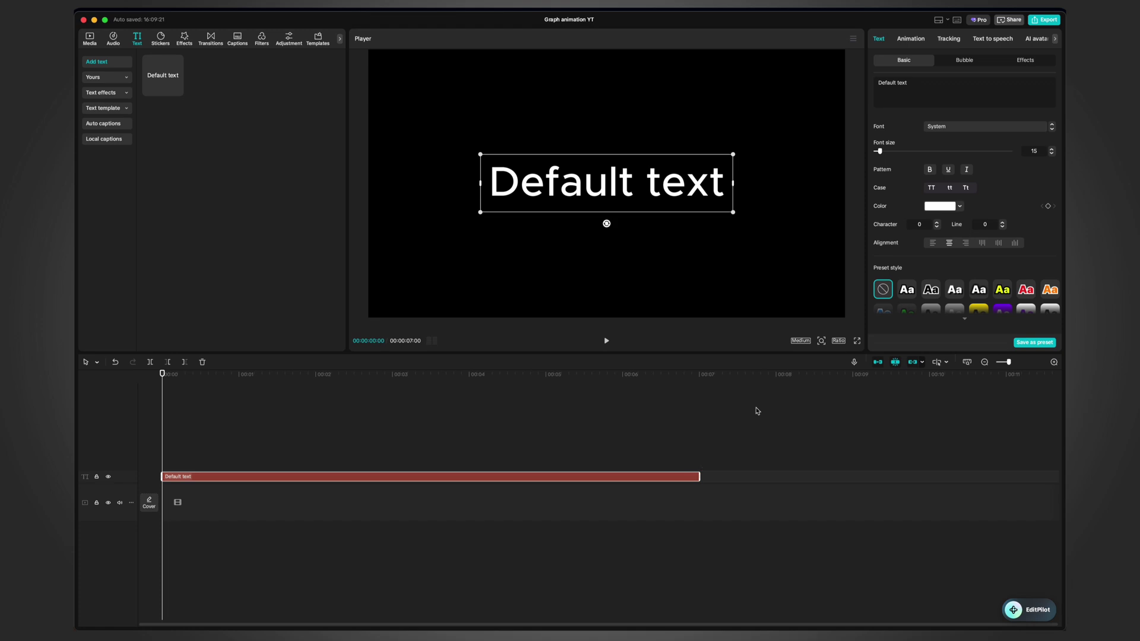
Step: Delete the text's wording and set its font size to 300
{"action": "key", "text": "alt+shift+Left"}
{"action": "key", "text": "alt+shift+Left"}
{"action": "key", "text": "BackSpace"}
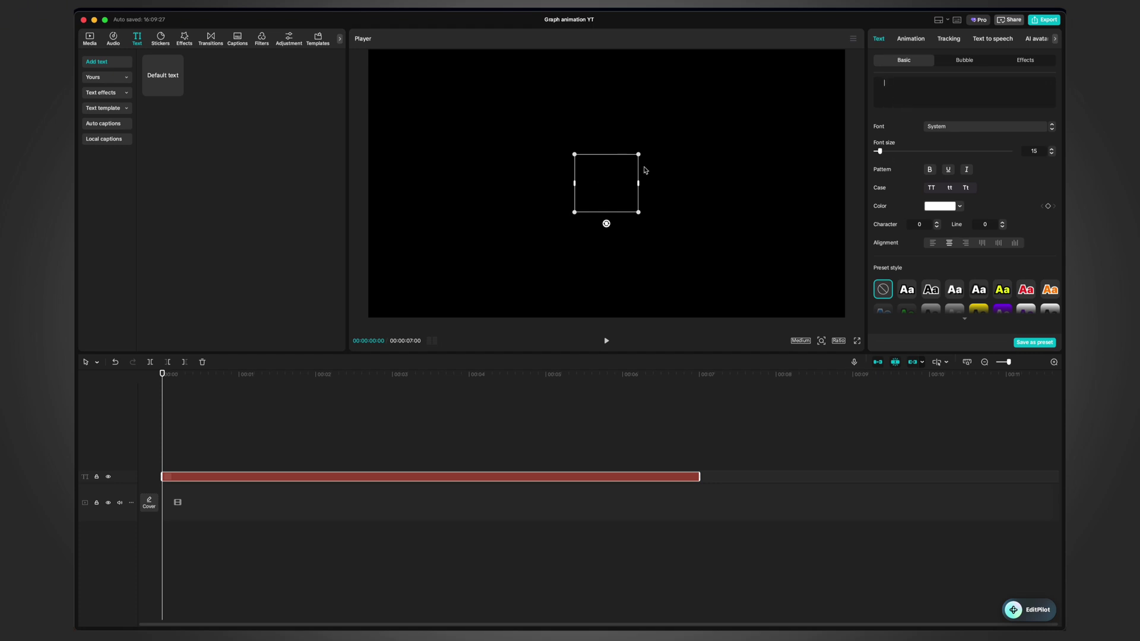
{"action": "left_click_drag", "start_coordinate": [884, 153], "coordinate": [909, 151]}
Step: Enable the empty text's background and set its colour to dark grey 141414 so it fills the frame
{"action": "scroll", "coordinate": [987, 231], "scroll_direction": "down", "scroll_amount": 5}
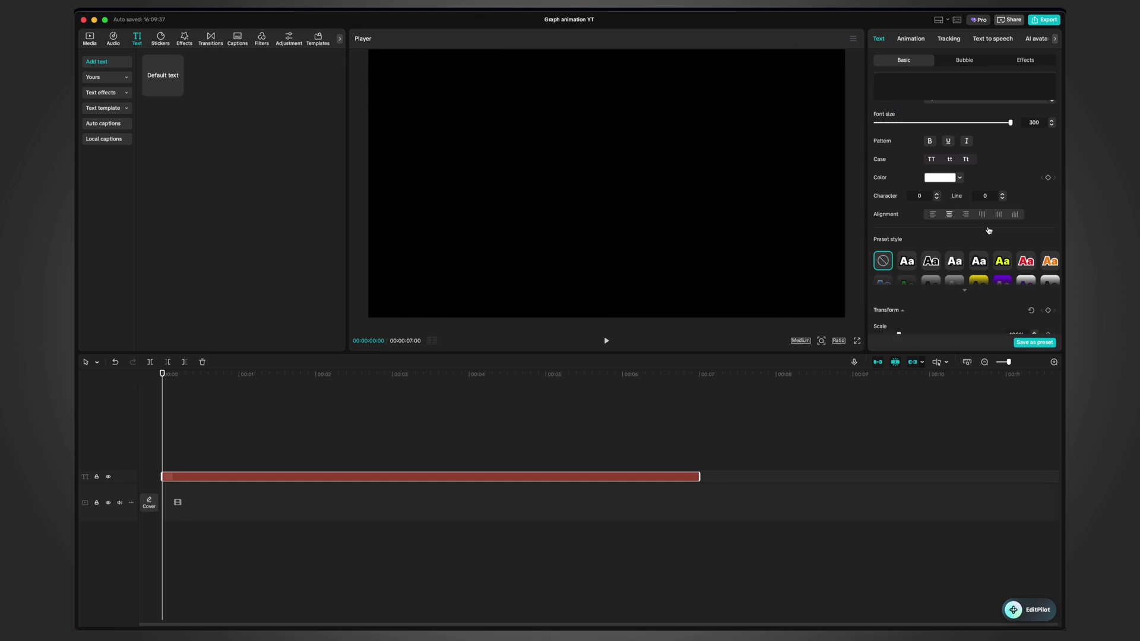
{"action": "scroll", "coordinate": [896, 225], "scroll_direction": "up", "scroll_amount": 1}
{"action": "left_click", "coordinate": [877, 278]}
{"action": "scroll", "coordinate": [906, 261], "scroll_direction": "down", "scroll_amount": 4}
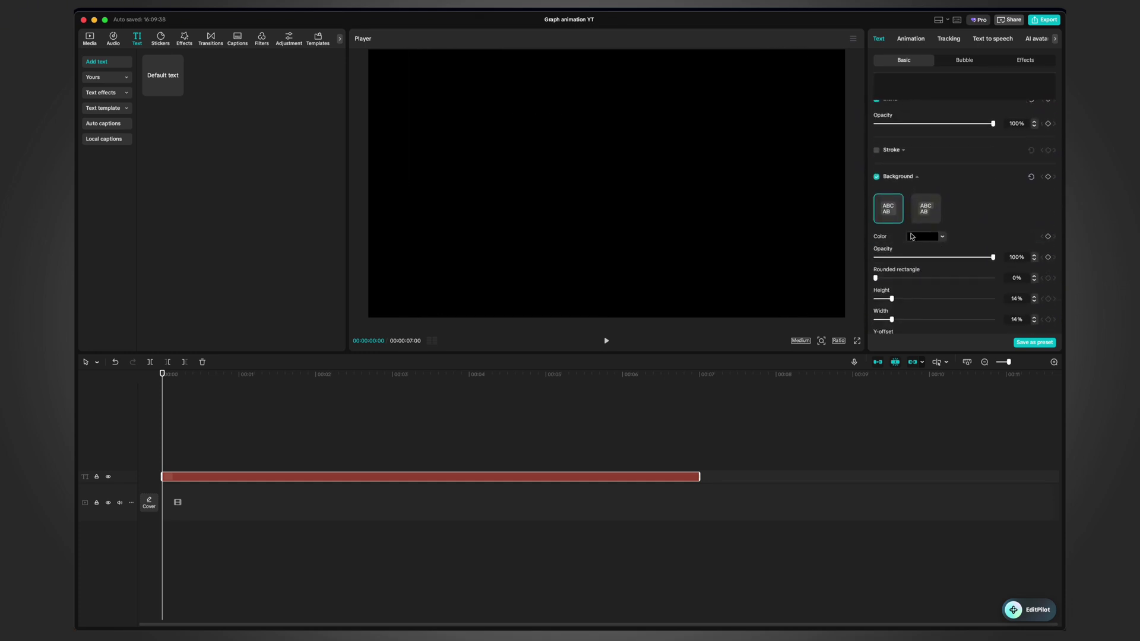
{"action": "left_click", "coordinate": [909, 237]}
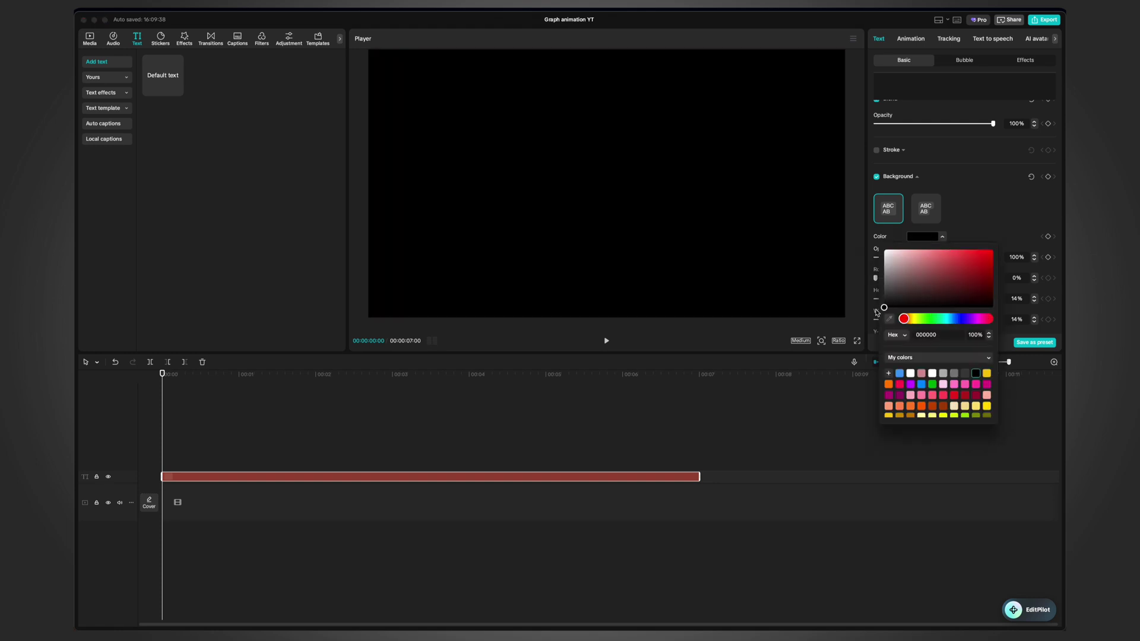
{"action": "left_click_drag", "start_coordinate": [876, 313], "coordinate": [871, 306]}
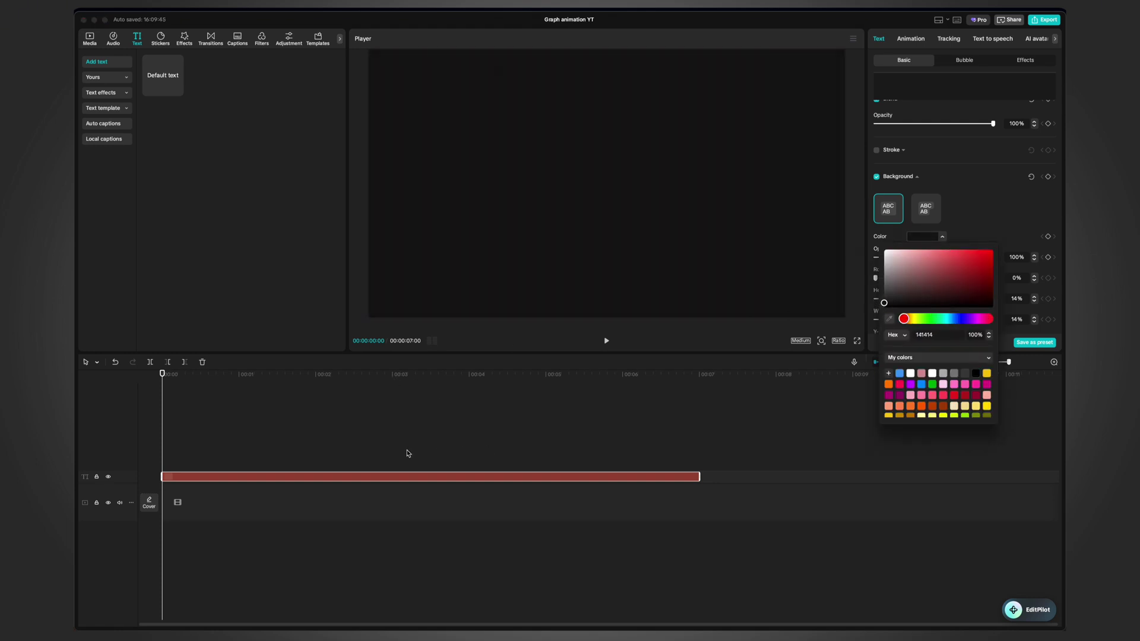
Step: Convert the text clip into a compound clip, duplicate it on the track above and open the duplicate
{"action": "left_click_drag", "start_coordinate": [486, 427], "coordinate": [348, 438]}
{"action": "key", "text": "alt+g"}
{"action": "double_click", "coordinate": [347, 438]}
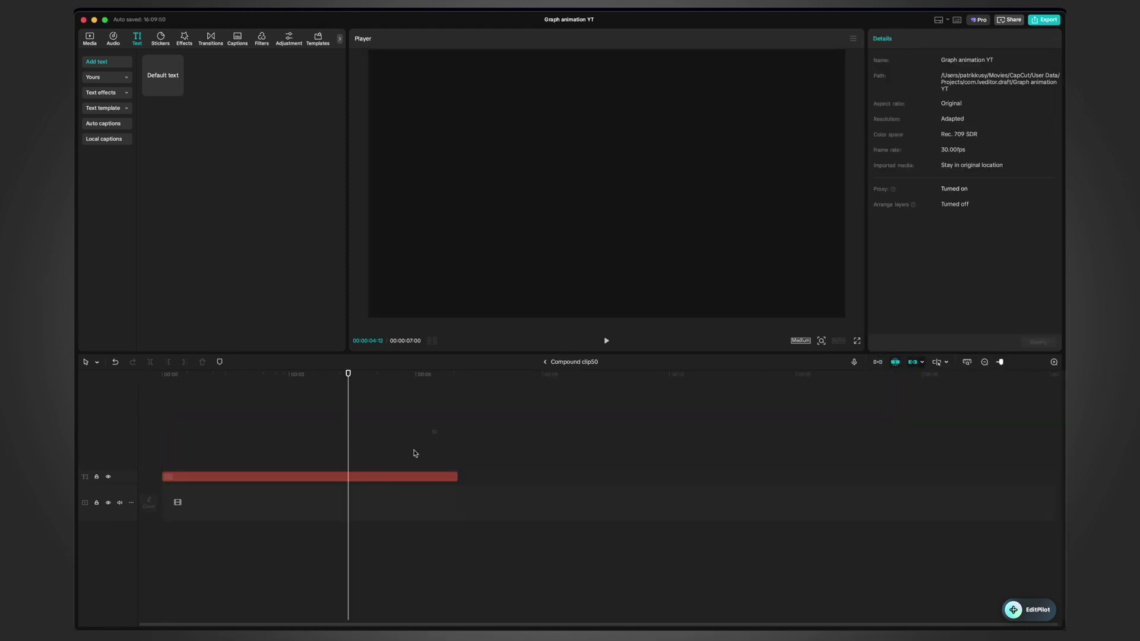
Step: Change the background colour inside the duplicate compound clip to a lighter grey and return to the main timeline
{"action": "scroll", "coordinate": [982, 199], "scroll_direction": "down", "scroll_amount": 5}
{"action": "left_click", "coordinate": [925, 156]}
{"action": "left_click_drag", "start_coordinate": [895, 197], "coordinate": [885, 215]}
{"action": "left_click", "coordinate": [545, 362]}
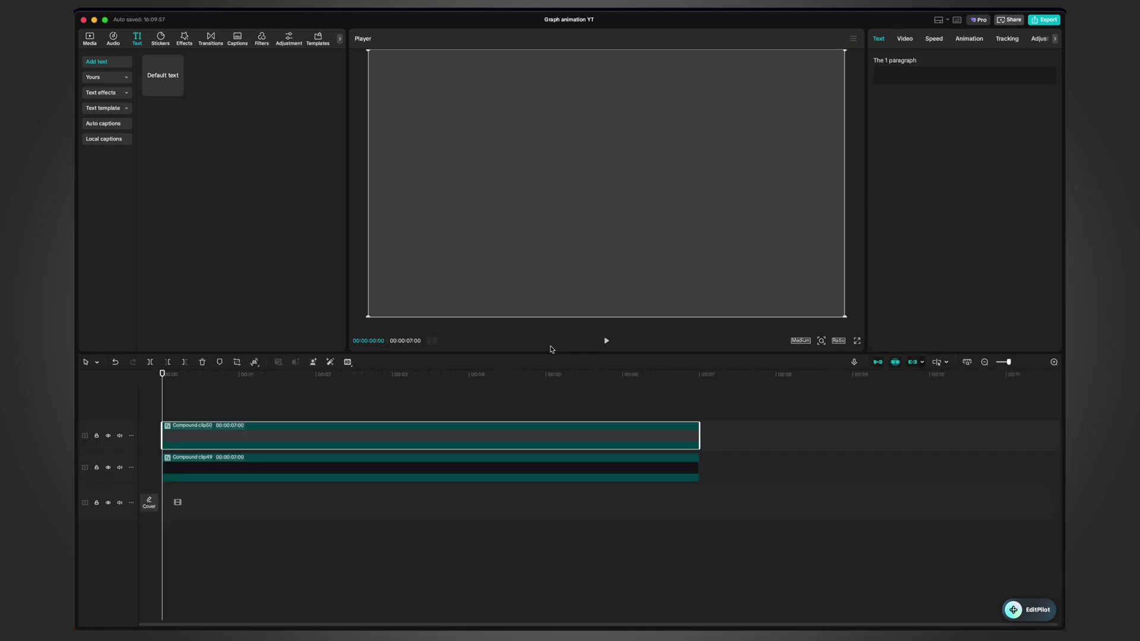
Step: Add a large, heavily feathered circle mask to the lighter compound clip to create a soft vignette
{"action": "left_click", "coordinate": [906, 39]}
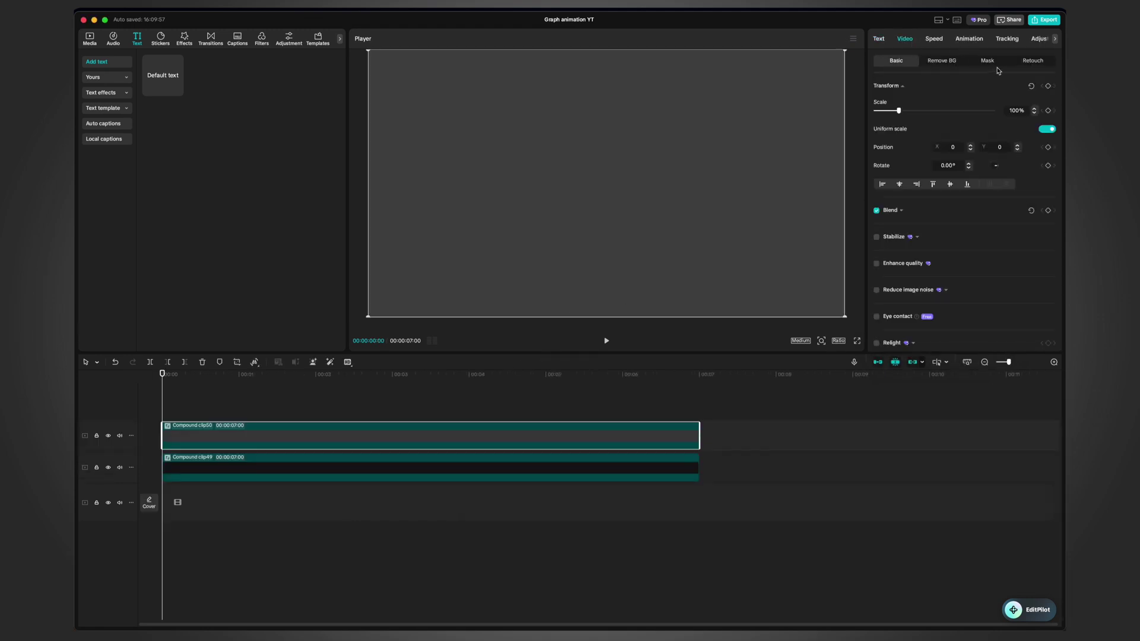
{"action": "left_click", "coordinate": [988, 62]}
{"action": "left_click", "coordinate": [901, 101]}
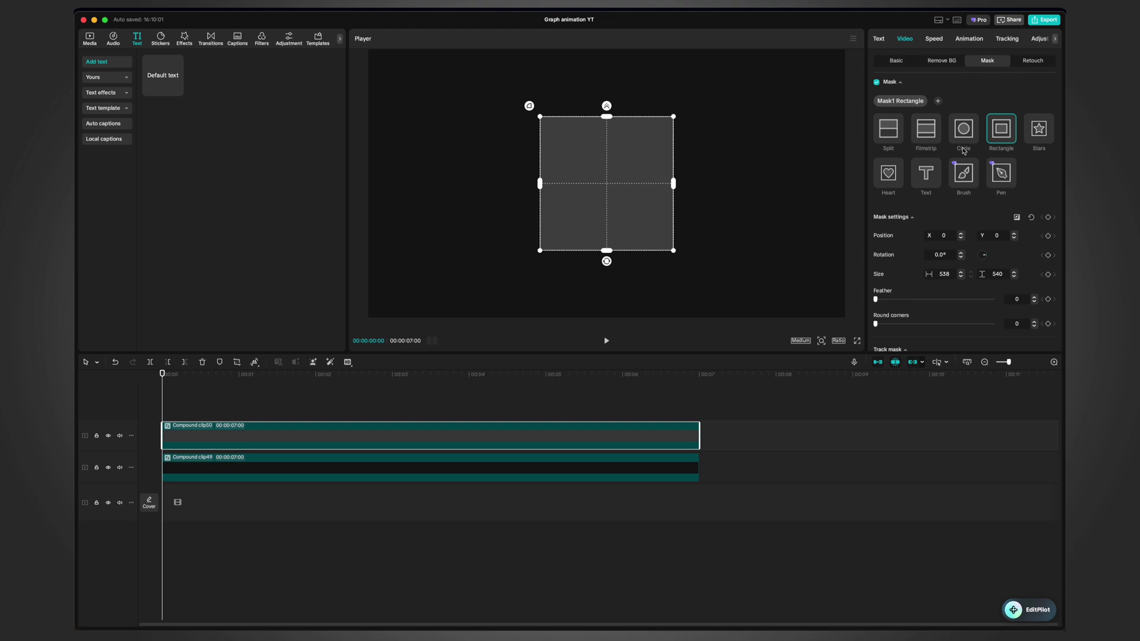
{"action": "left_click", "coordinate": [963, 129]}
{"action": "left_click", "coordinate": [1016, 217]}
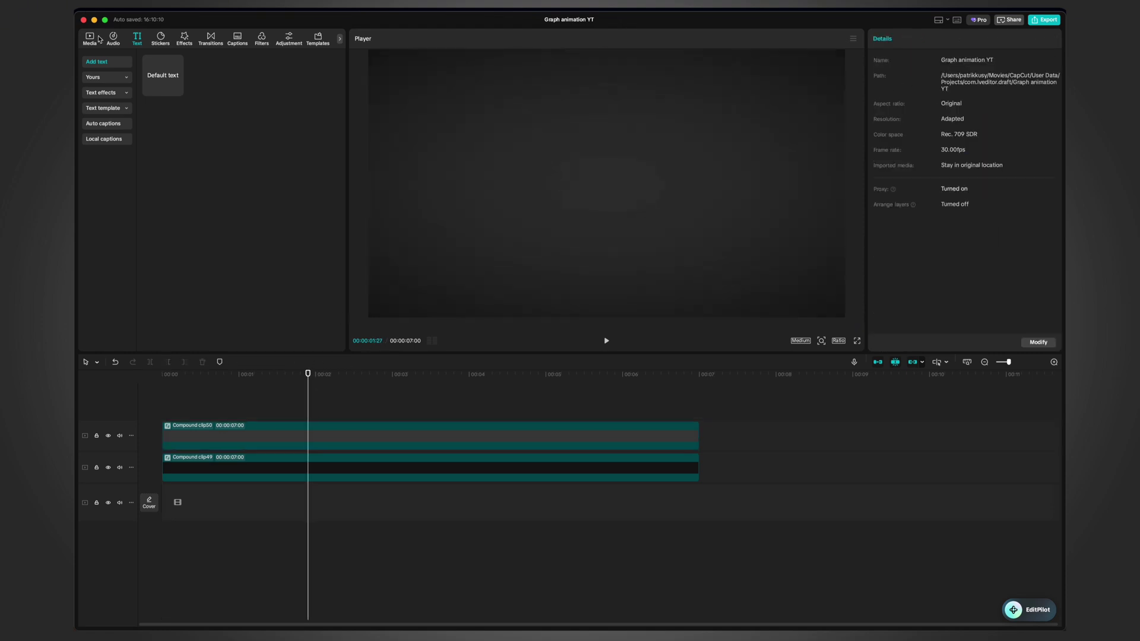
Step: Place NATURE.mp4 at the start of a new track above the two compound clips
{"action": "left_click", "coordinate": [90, 38]}
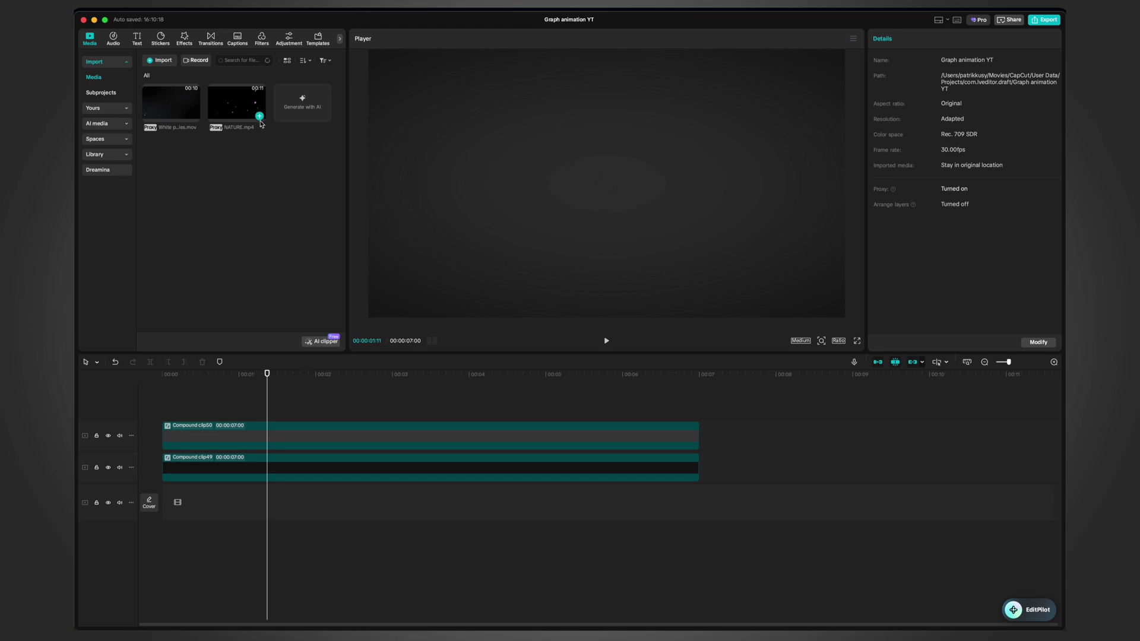
{"action": "mouse_move", "coordinate": [249, 118]}
{"action": "left_click_drag", "start_coordinate": [242, 104], "coordinate": [151, 410]}
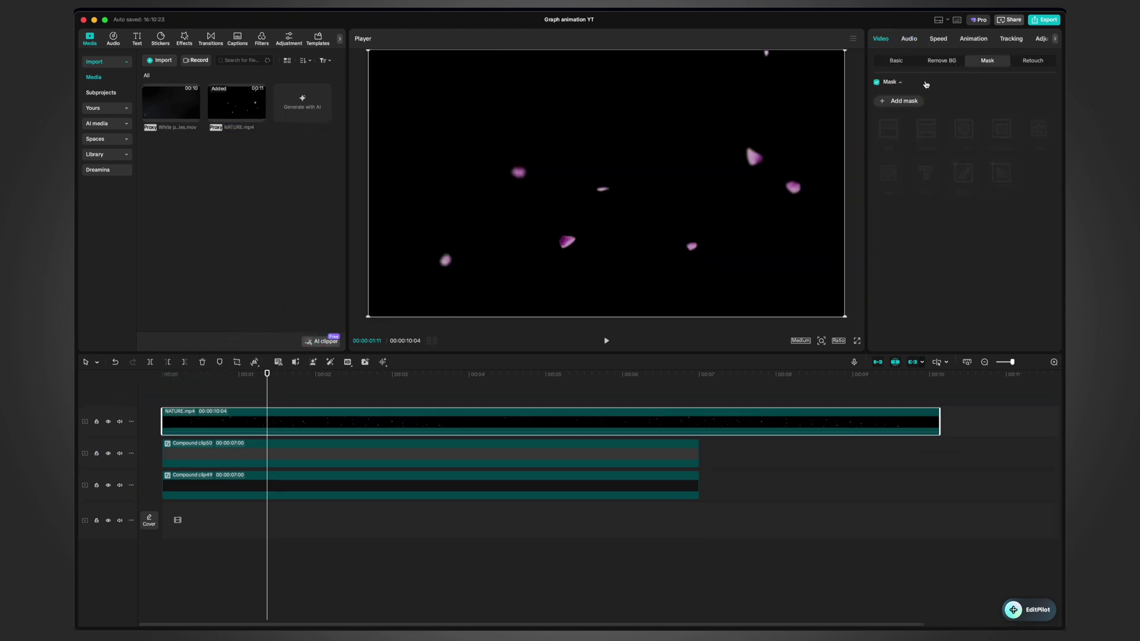
Step: Enable chroma key on the NATURE.mp4 clip and pick its black background as the colour to remove
{"action": "left_click", "coordinate": [940, 60]}
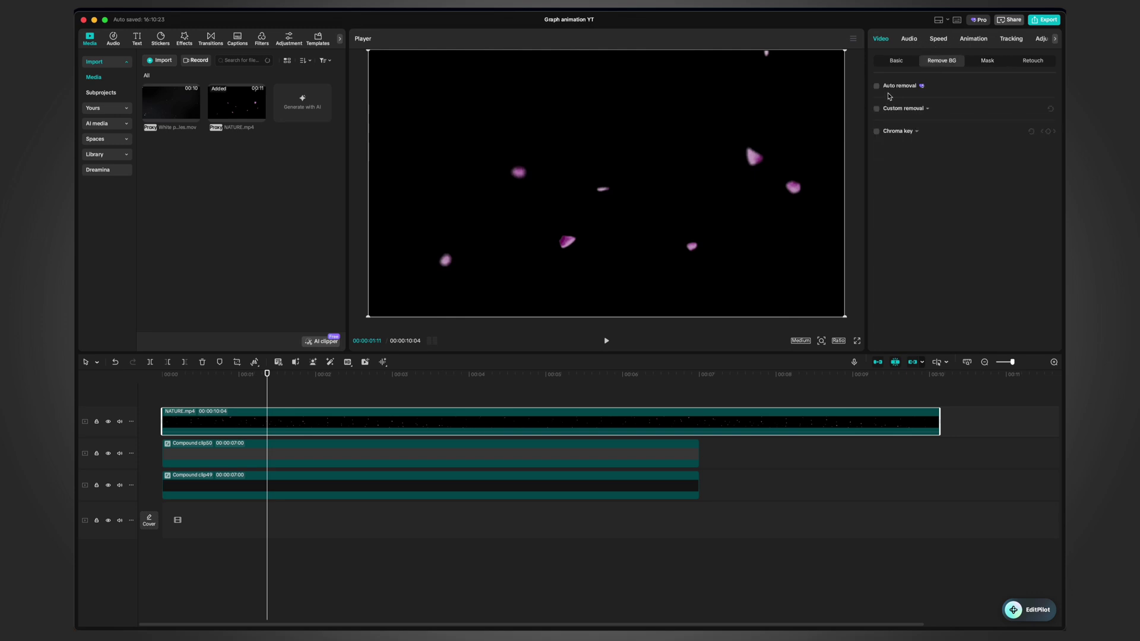
{"action": "left_click", "coordinate": [877, 130]}
{"action": "left_click", "coordinate": [911, 147]}
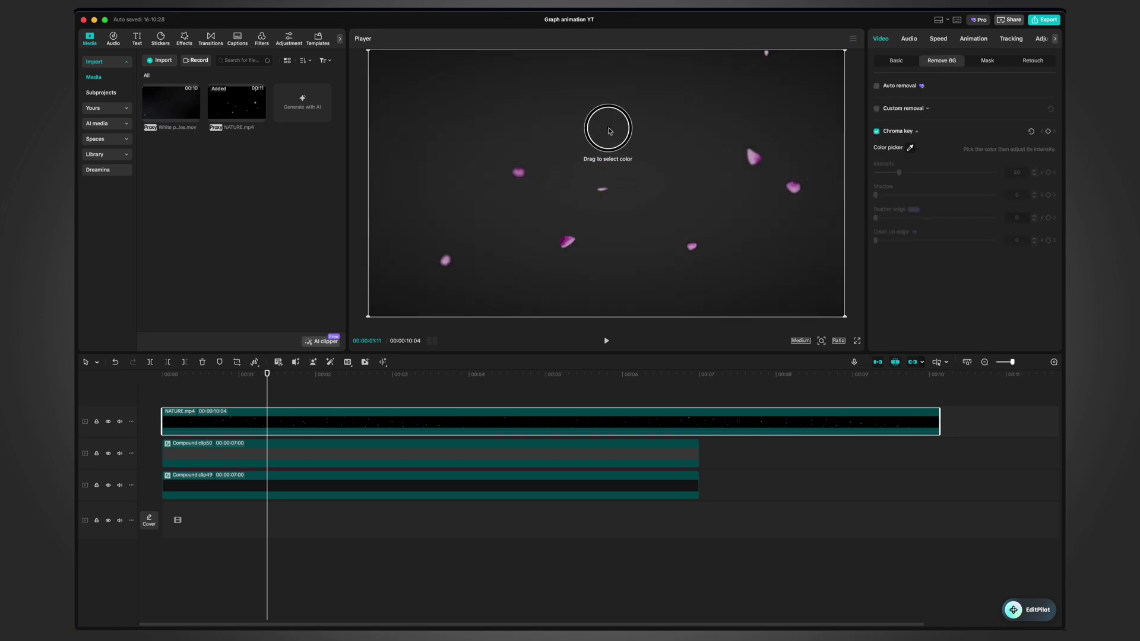
{"action": "left_click", "coordinate": [609, 129]}
Step: Raise the Luma curve of the NATURE.mp4 clip steeply near the shadows to turn the petals white
{"action": "left_click", "coordinate": [1034, 41]}
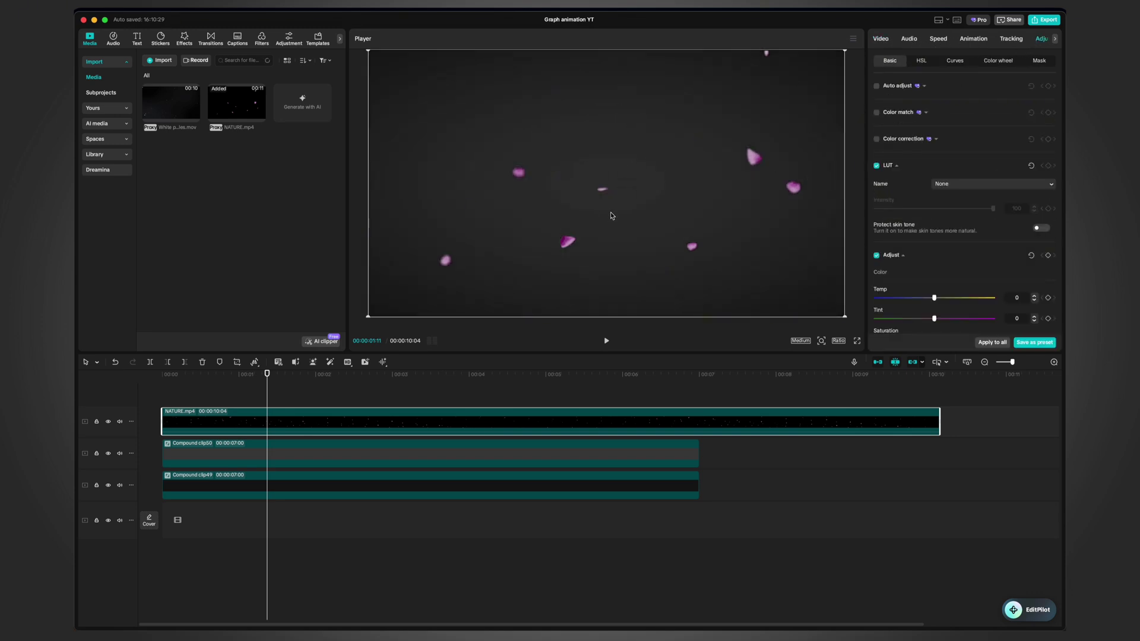
{"action": "scroll", "coordinate": [895, 120], "scroll_direction": "down", "scroll_amount": 3}
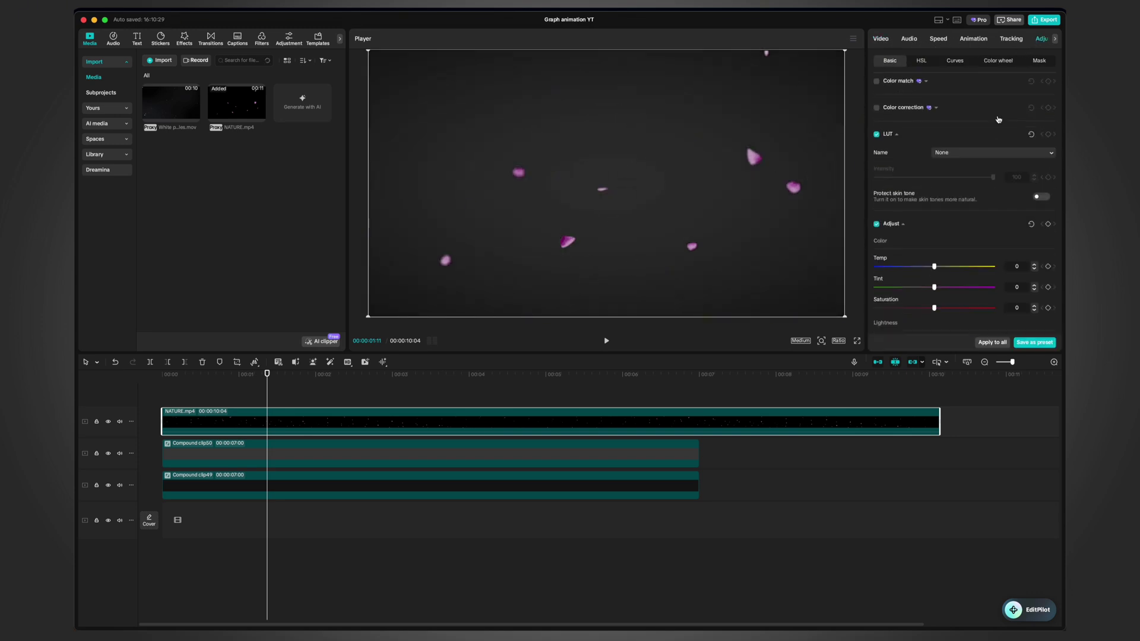
{"action": "left_click", "coordinate": [960, 62]}
{"action": "left_click_drag", "start_coordinate": [959, 171], "coordinate": [893, 119]}
{"action": "key", "text": "super+z"}
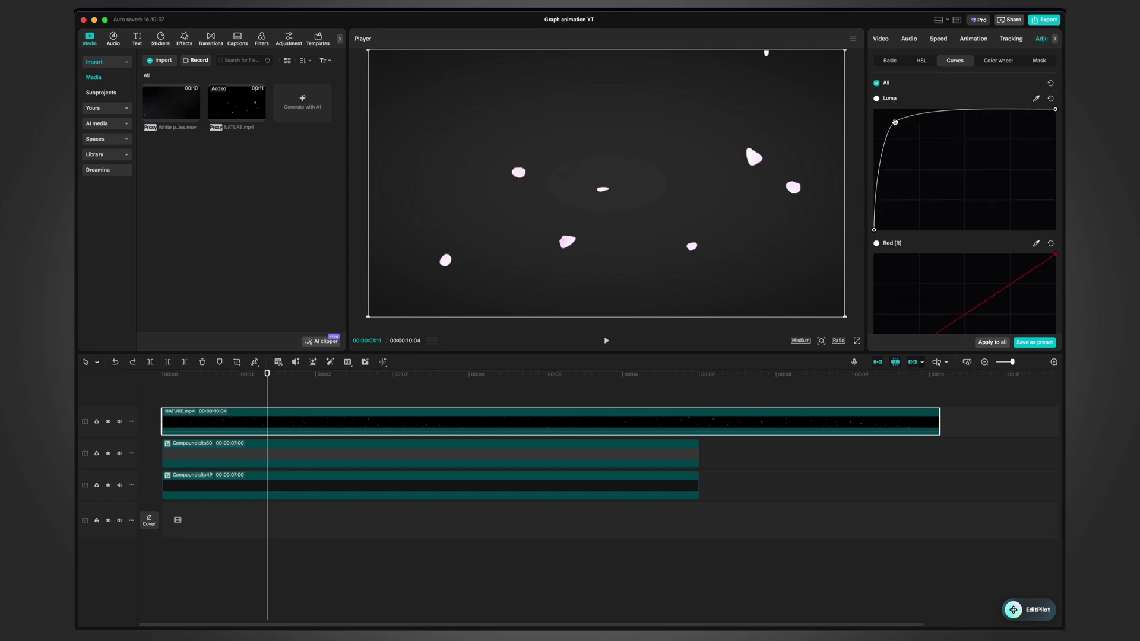
{"action": "left_click", "coordinate": [890, 60]}
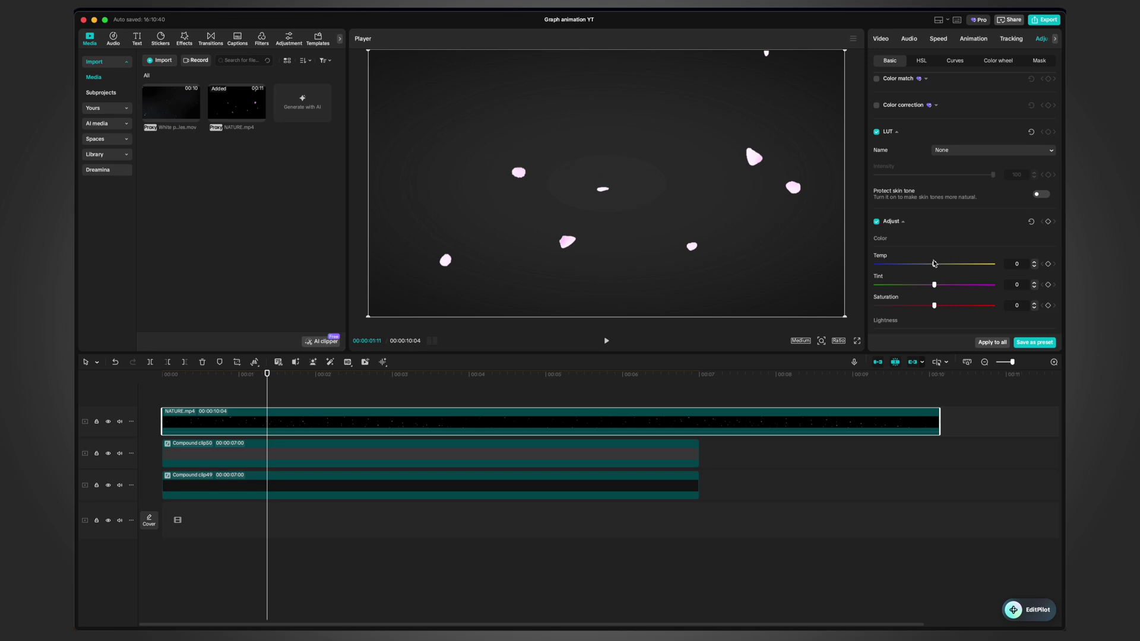
{"action": "left_click", "coordinate": [595, 401]}
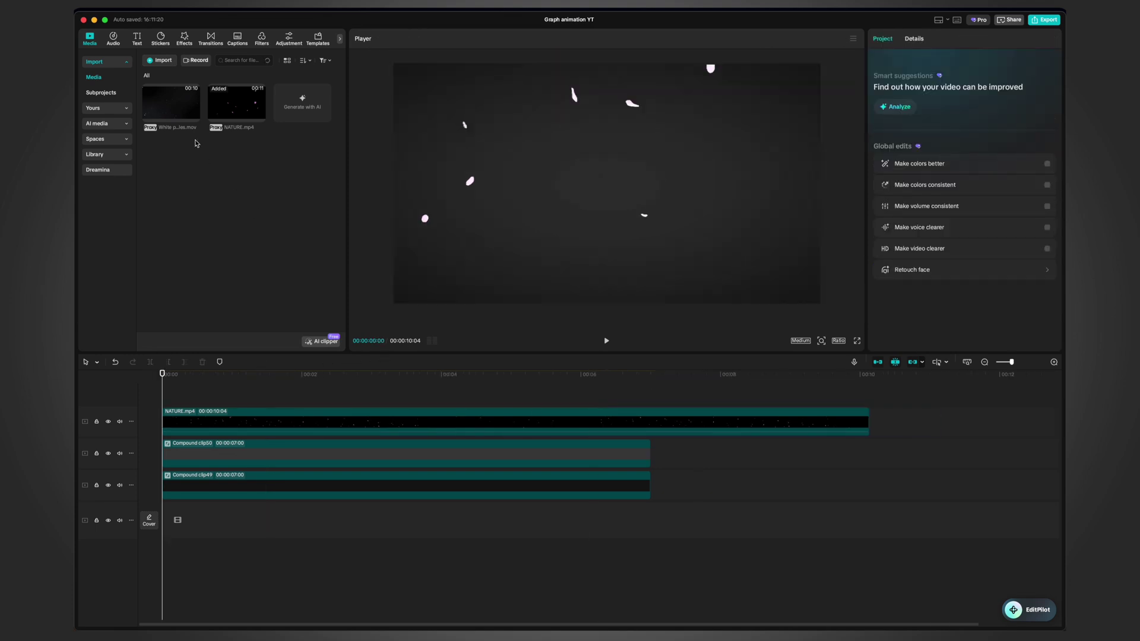
Step: Add White particules.mov on the top track and trim both footage clips to 7 seconds
{"action": "left_click_drag", "start_coordinate": [174, 113], "coordinate": [178, 419]}
{"action": "left_click_drag", "start_coordinate": [604, 385], "coordinate": [299, 391]}
{"action": "key", "text": "shift+super+b"}
{"action": "key", "text": "Delete"}
Step: Set the White particules.mov clip's opacity to 71% and play back the background
{"action": "left_click", "coordinate": [389, 420]}
{"action": "left_click", "coordinate": [888, 211]}
{"action": "mouse_move", "coordinate": [941, 256]}
{"action": "left_mouse_down"}
{"action": "mouse_move", "coordinate": [950, 254]}
{"action": "mouse_move", "coordinate": [930, 255]}
{"action": "mouse_move", "coordinate": [957, 255]}
{"action": "left_mouse_up"}
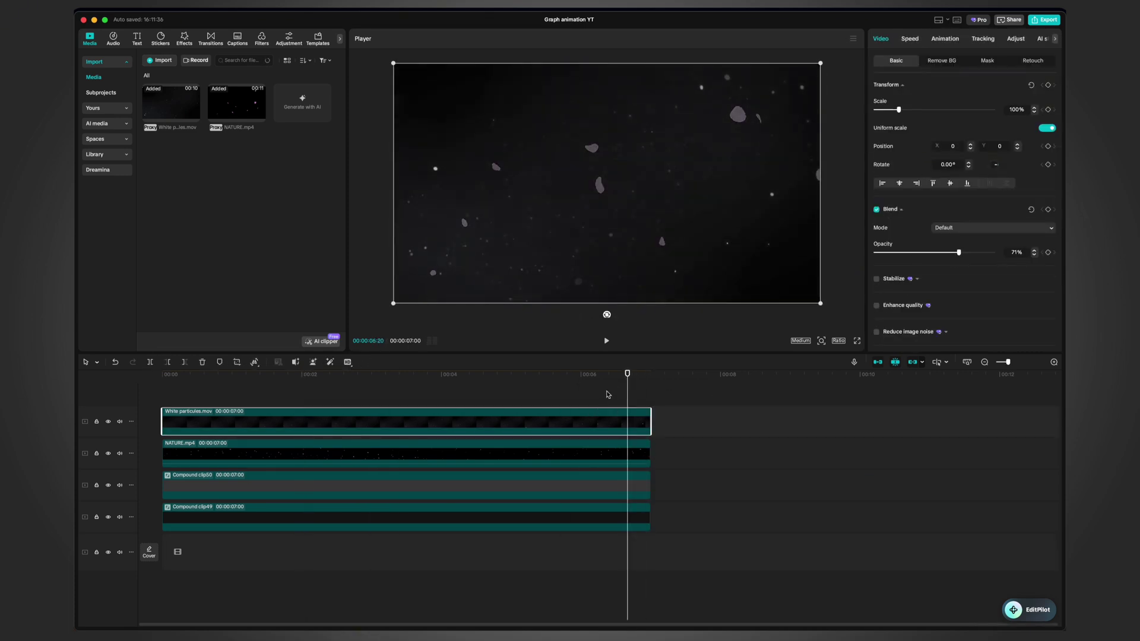
{"action": "left_click_drag", "start_coordinate": [605, 393], "coordinate": [197, 386]}
{"action": "key", "text": "space"}
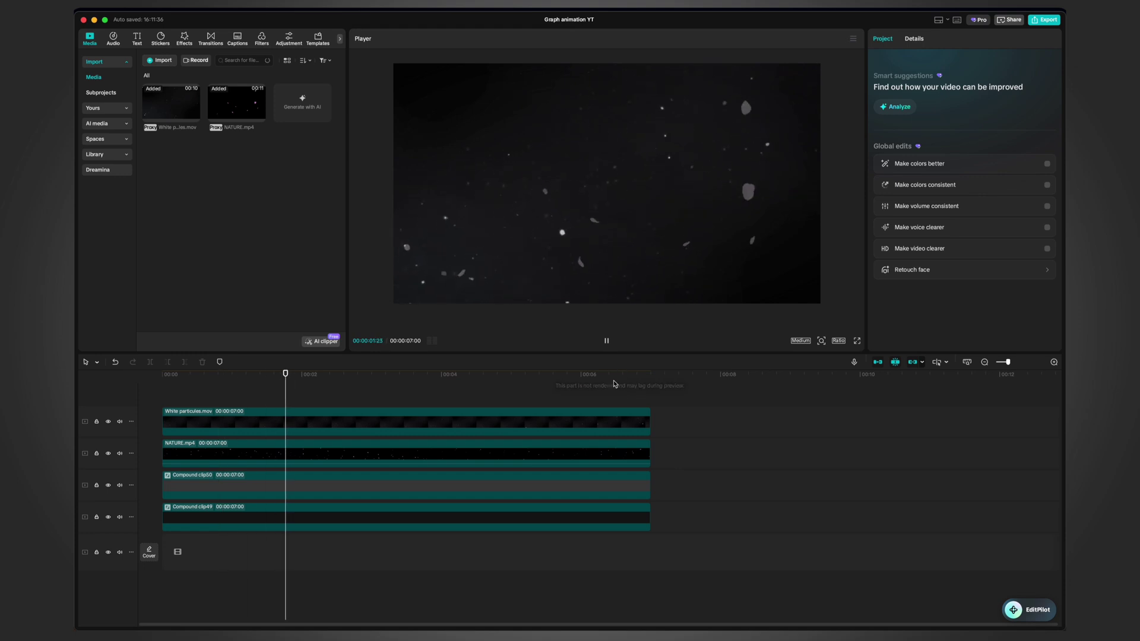
Step: Combine all four background layers into one compound clip and move it to the main track
{"action": "key", "text": "ctrl+a"}
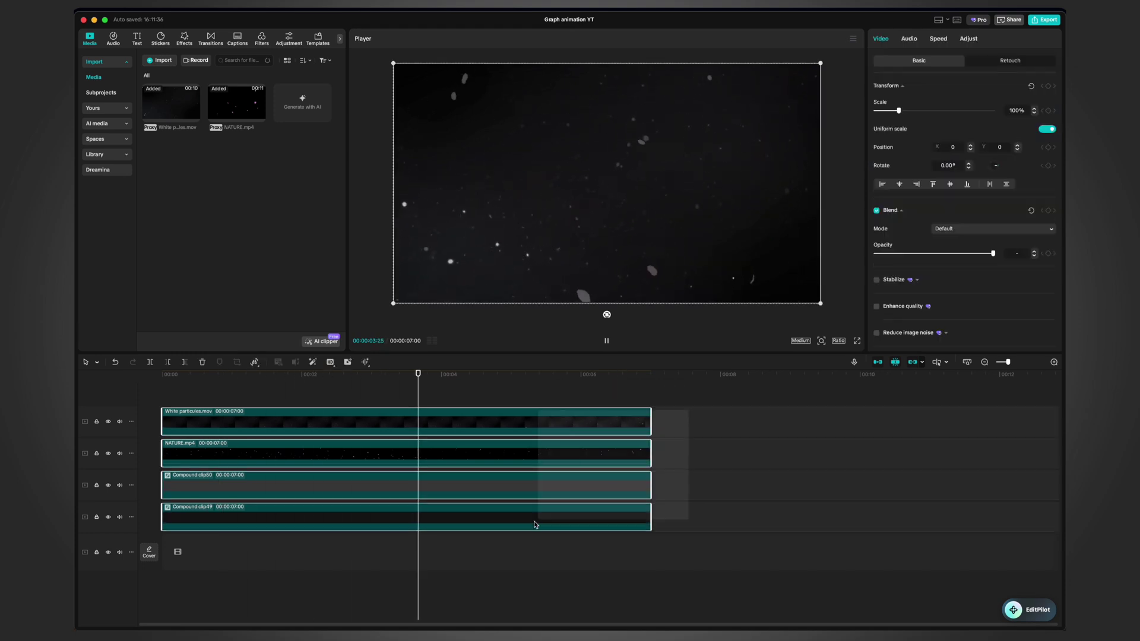
{"action": "key", "text": "alt+g"}
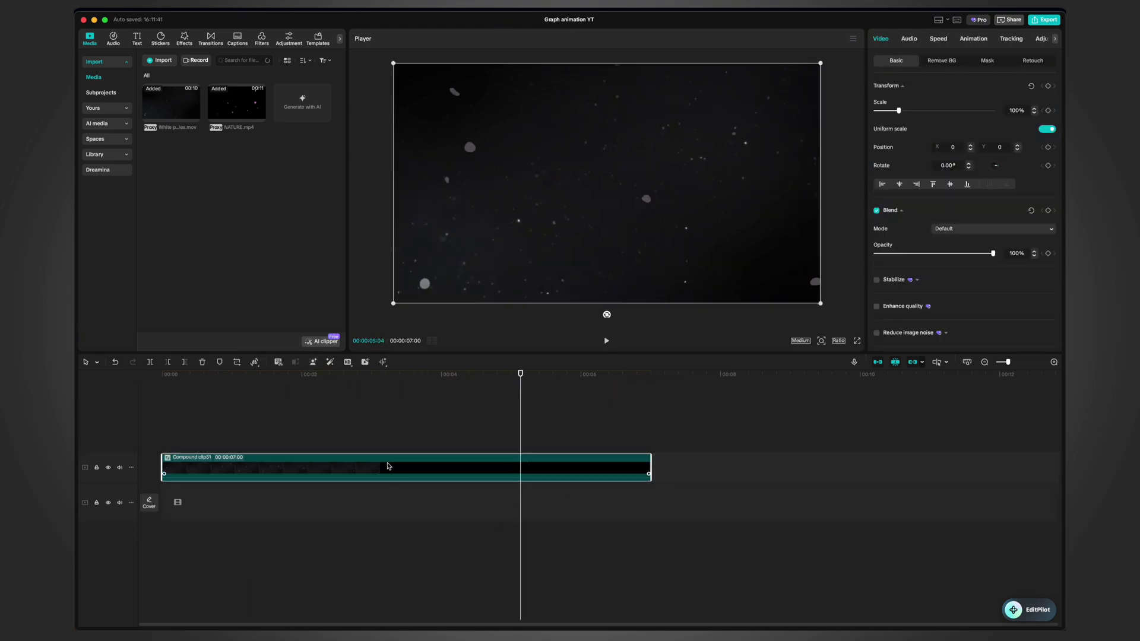
{"action": "left_click_drag", "start_coordinate": [387, 466], "coordinate": [387, 498]}
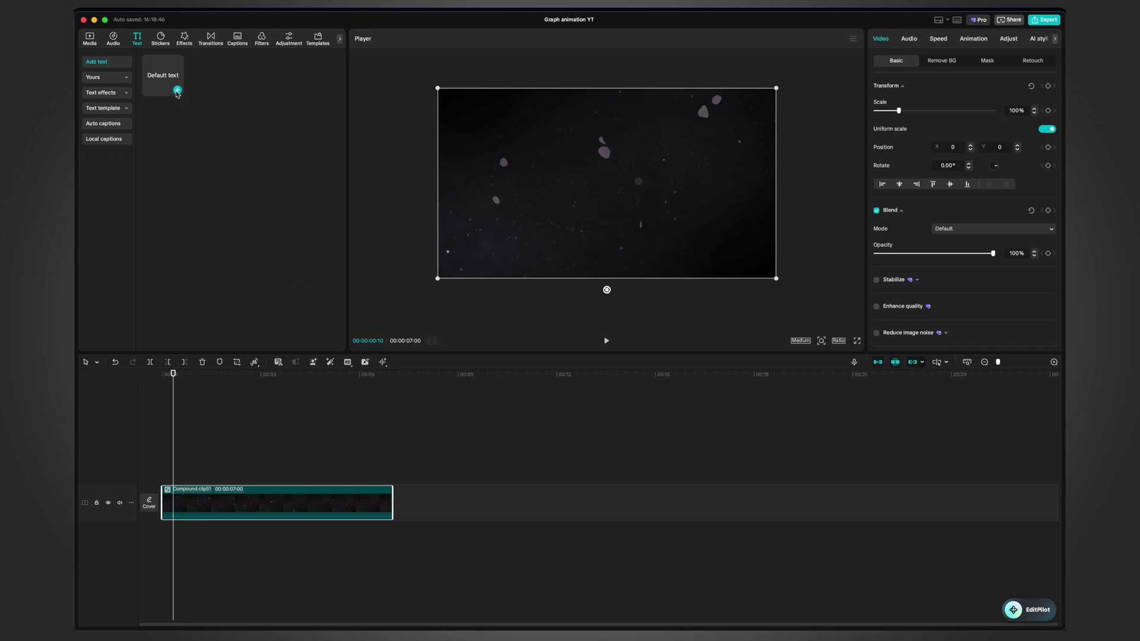
Step: Add a default text clip above the background and stretch it over the full 7 seconds
{"action": "left_click", "coordinate": [159, 41]}
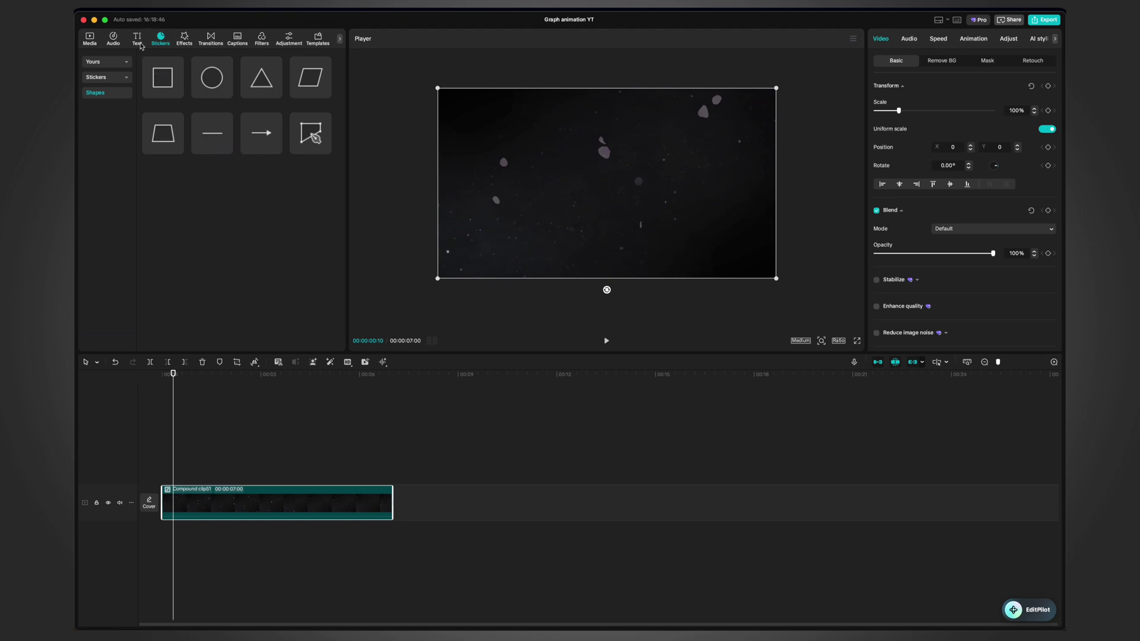
{"action": "left_click", "coordinate": [140, 45]}
{"action": "left_click", "coordinate": [160, 41]}
{"action": "left_click", "coordinate": [137, 44]}
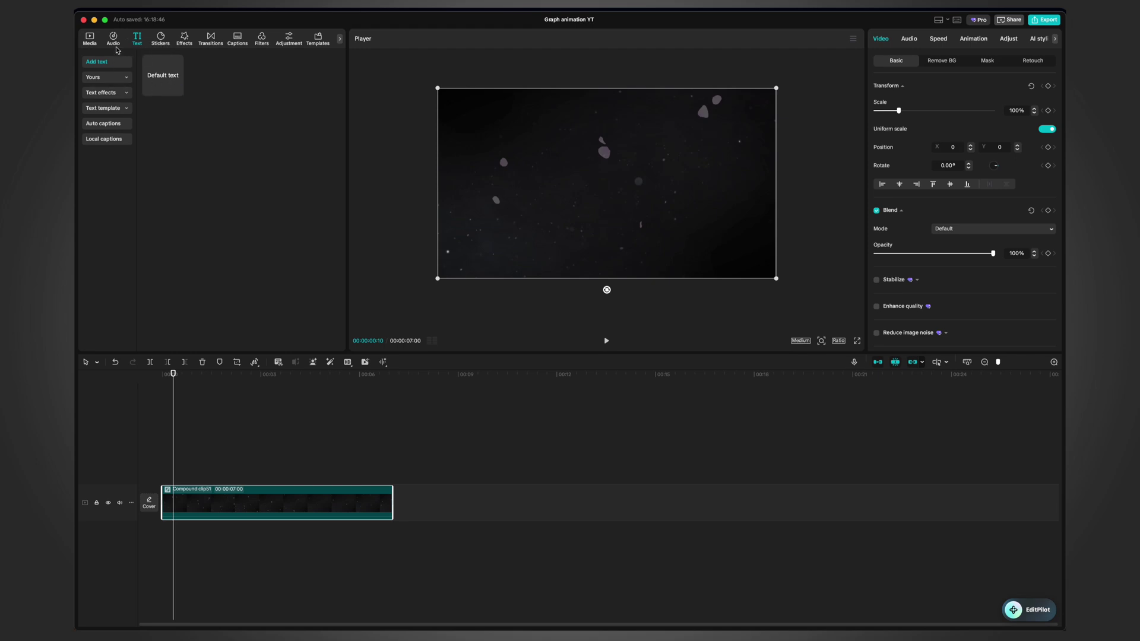
{"action": "left_click", "coordinate": [178, 91]}
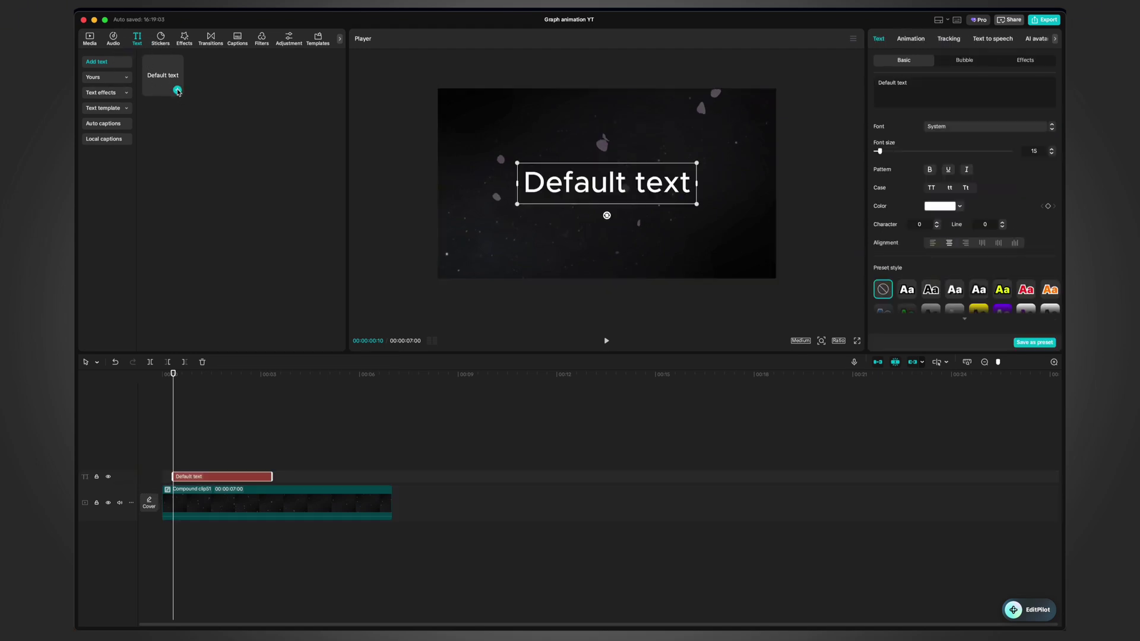
{"action": "left_click", "coordinate": [217, 444]}
{"action": "left_click", "coordinate": [196, 474]}
{"action": "left_click_drag", "start_coordinate": [270, 476], "coordinate": [392, 476]}
Step: Clear the new text clip's wording and set the font size to 300
{"action": "double_click", "coordinate": [931, 88]}
{"action": "left_click", "coordinate": [932, 88]}
{"action": "type", "text": "a"}
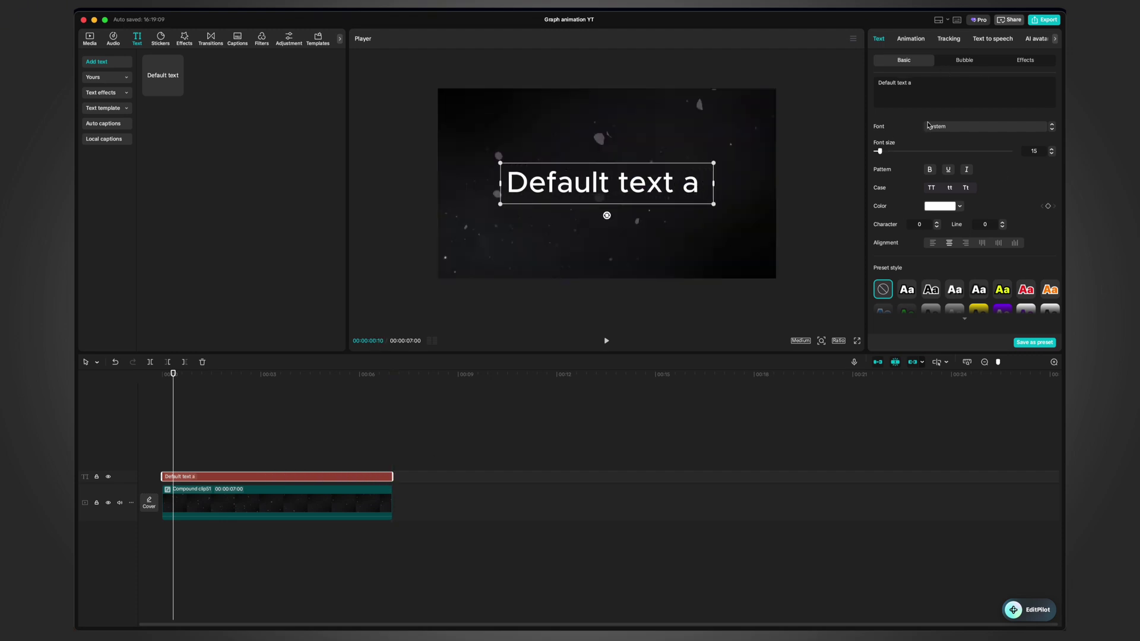
{"action": "key", "text": "super+a"}
{"action": "key", "text": "BackSpace"}
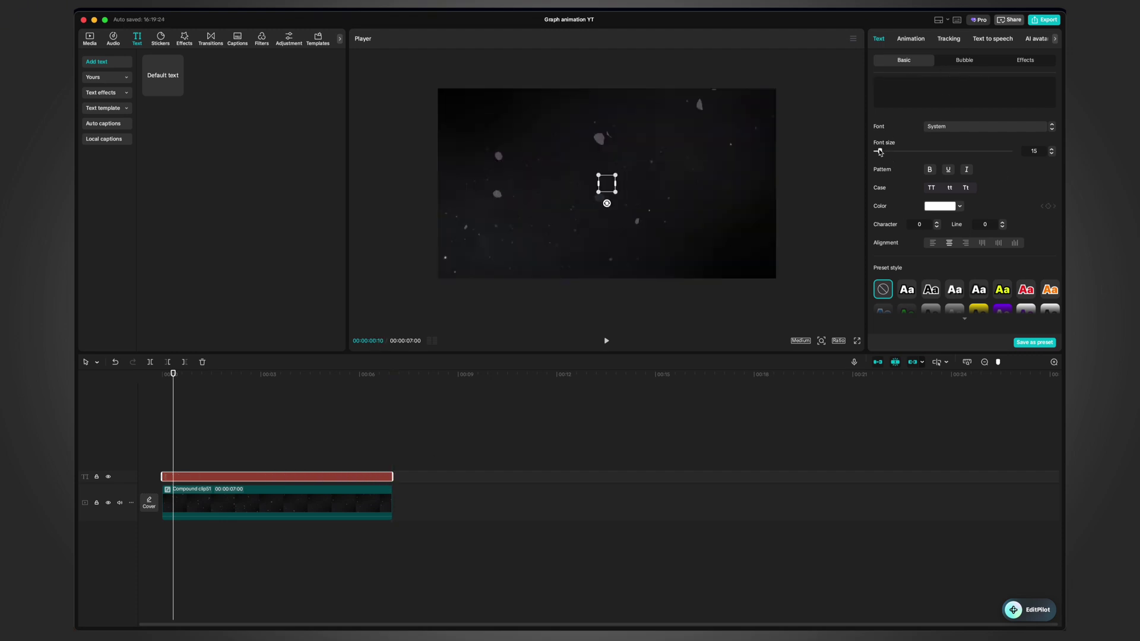
{"action": "left_click_drag", "start_coordinate": [879, 151], "coordinate": [1016, 155]}
{"action": "left_click_drag", "start_coordinate": [879, 151], "coordinate": [989, 152]}
Step: Enable the new text clip's background and set its colour to dark bluish grey 2D2C35
{"action": "scroll", "coordinate": [950, 190], "scroll_direction": "down", "scroll_amount": 10}
{"action": "left_click", "coordinate": [876, 146]}
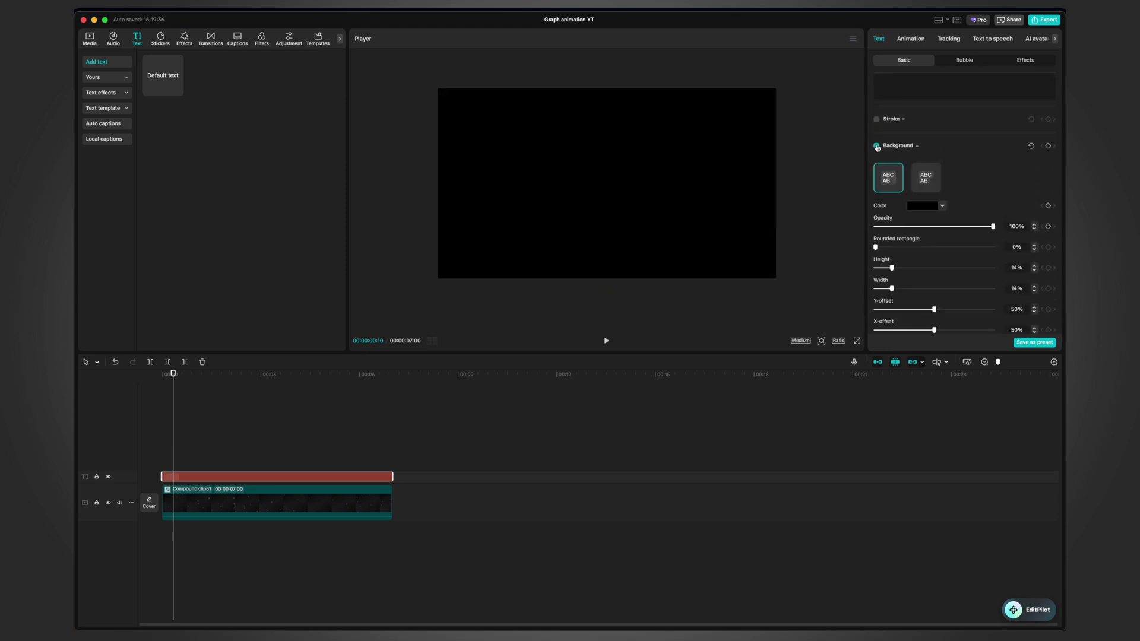
{"action": "left_click", "coordinate": [928, 209]}
{"action": "left_click", "coordinate": [940, 205]}
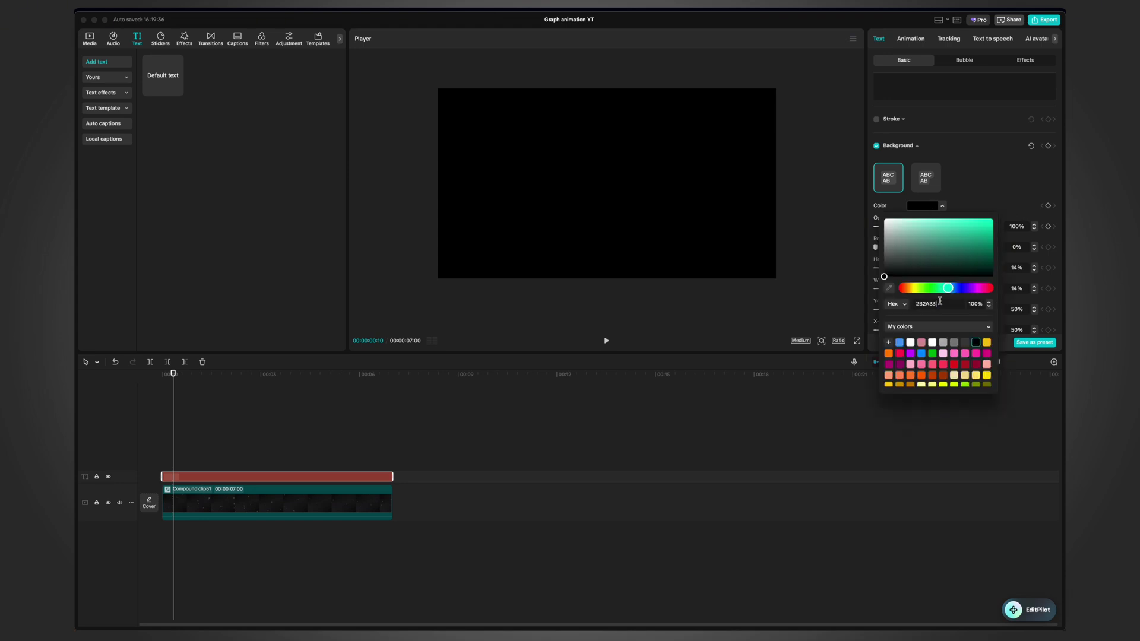
{"action": "key", "text": "Return"}
{"action": "left_click_drag", "start_coordinate": [905, 266], "coordinate": [902, 267]}
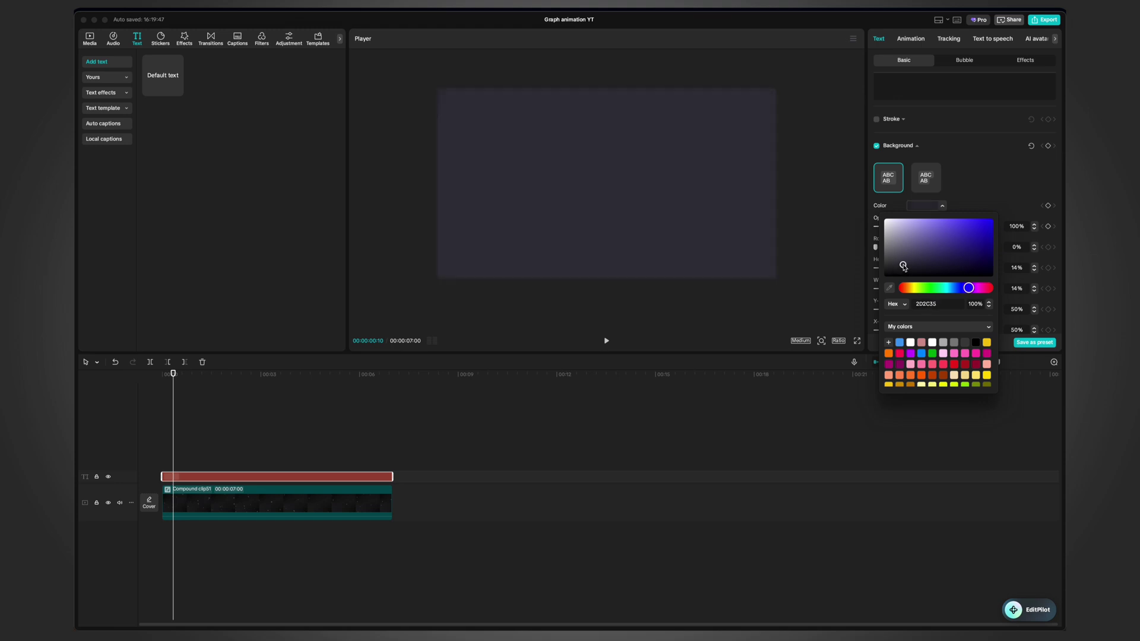
{"action": "left_click", "coordinate": [462, 436]}
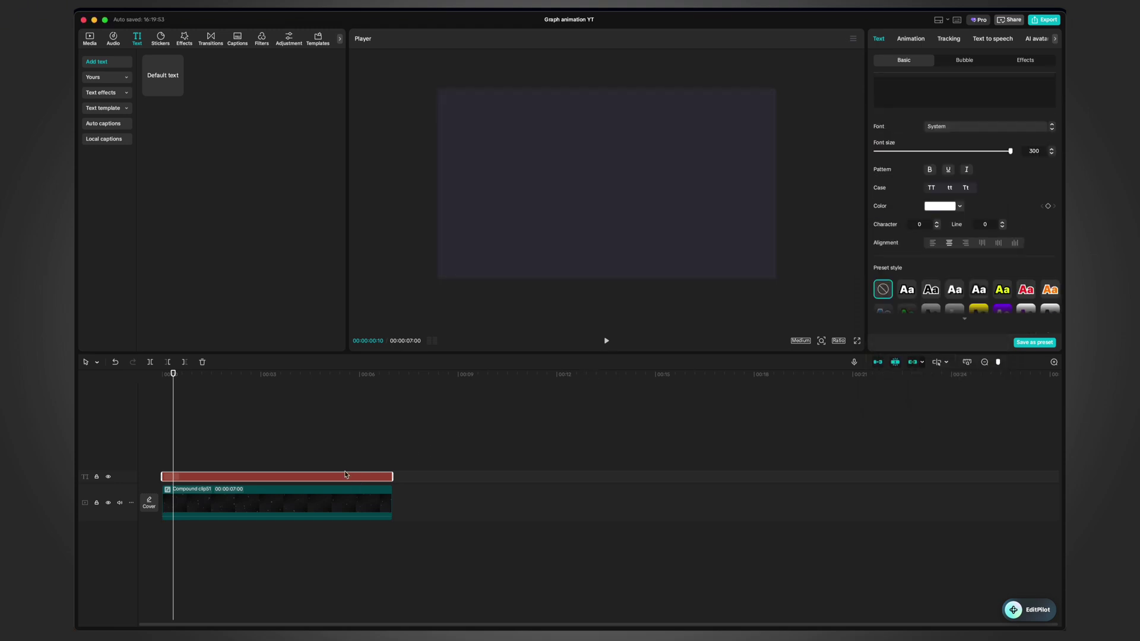
Step: Turn the grey text layer into a compound clip and apply a centred Rectangle mask about 1469 by 853
{"action": "key", "text": "alt+g"}
{"action": "left_click", "coordinate": [905, 39]}
{"action": "left_click", "coordinate": [997, 62]}
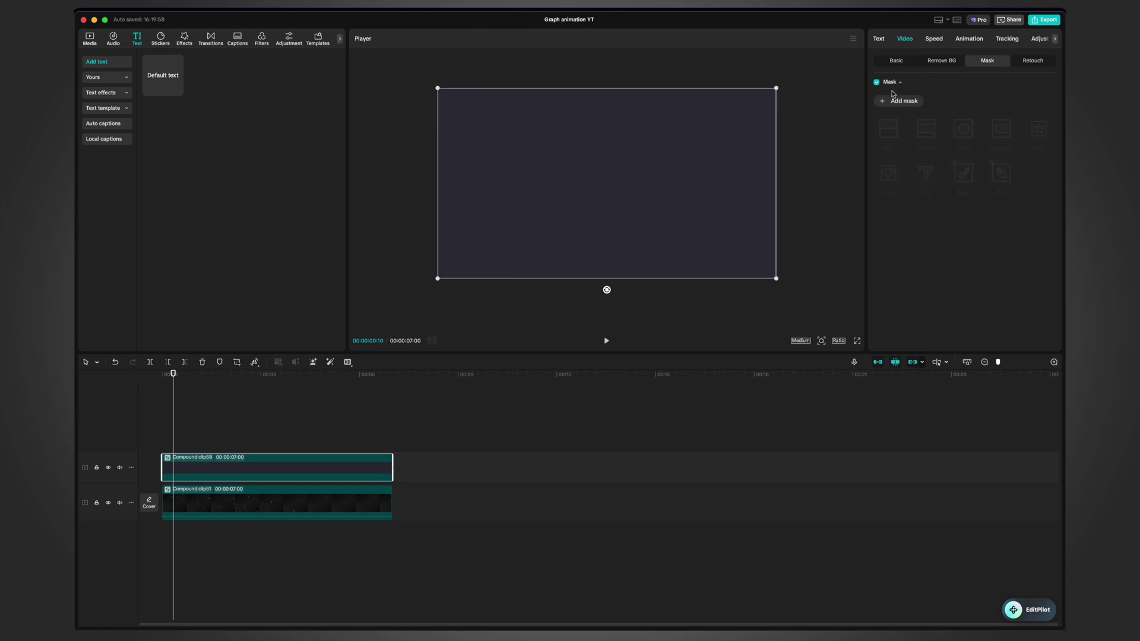
{"action": "left_click", "coordinate": [1009, 147]}
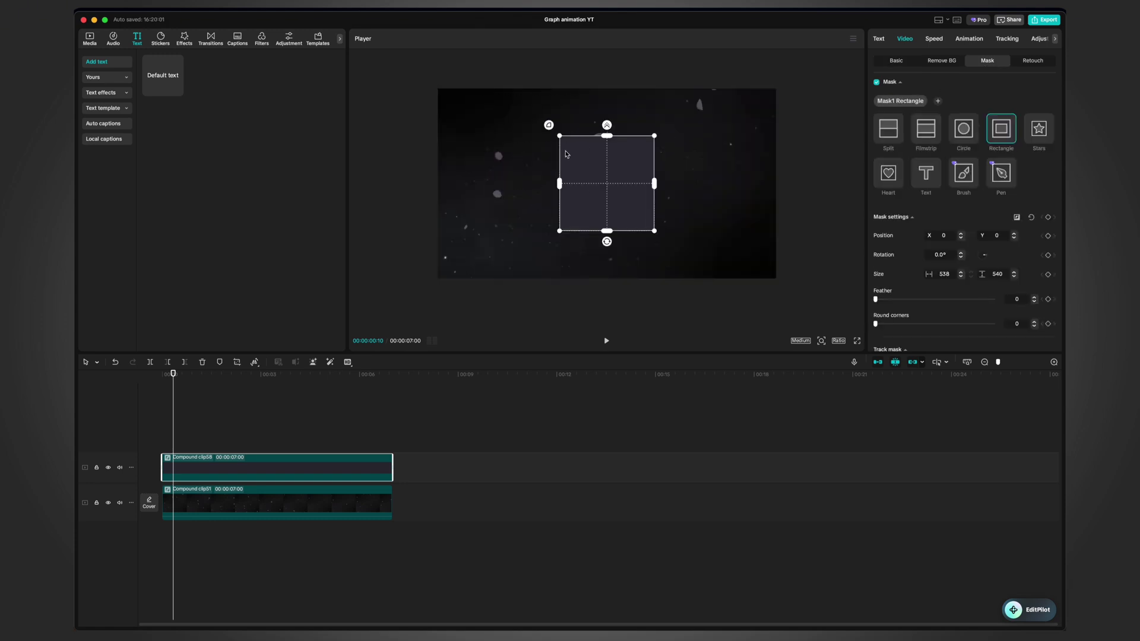
{"action": "left_click_drag", "start_coordinate": [559, 183], "coordinate": [478, 183]}
{"action": "left_click_drag", "start_coordinate": [608, 136], "coordinate": [609, 111]}
Step: Duplicate the masked grey rectangle clip onto the track directly above it
{"action": "left_click_drag", "start_coordinate": [277, 417], "coordinate": [234, 422]}
{"action": "left_click", "coordinate": [239, 467]}
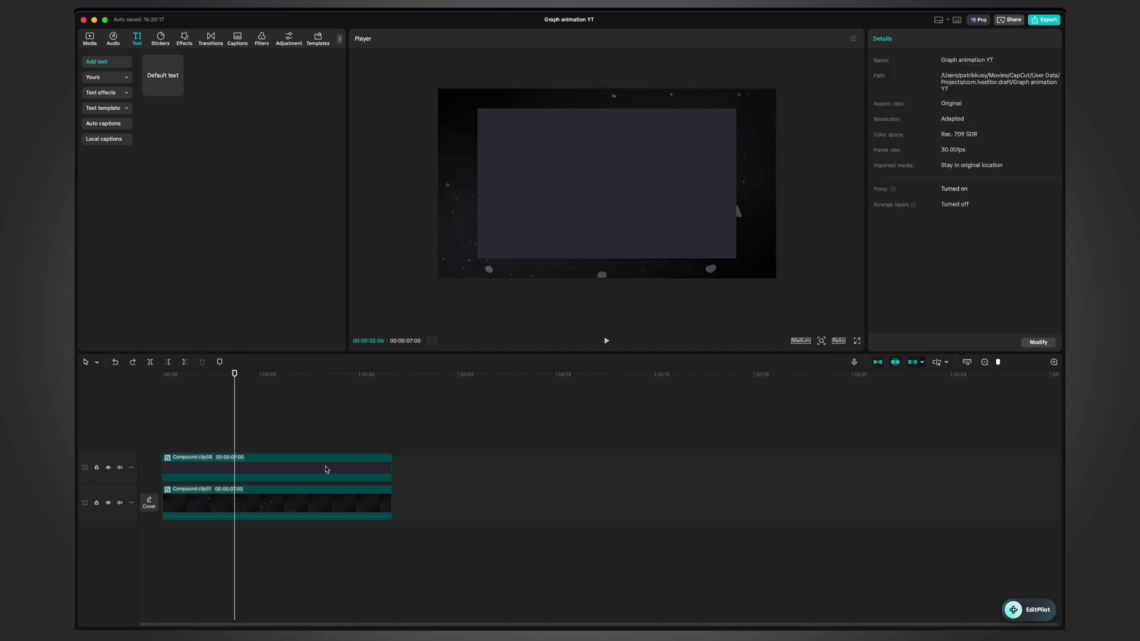
{"action": "left_click_drag", "start_coordinate": [338, 468], "coordinate": [336, 436]}
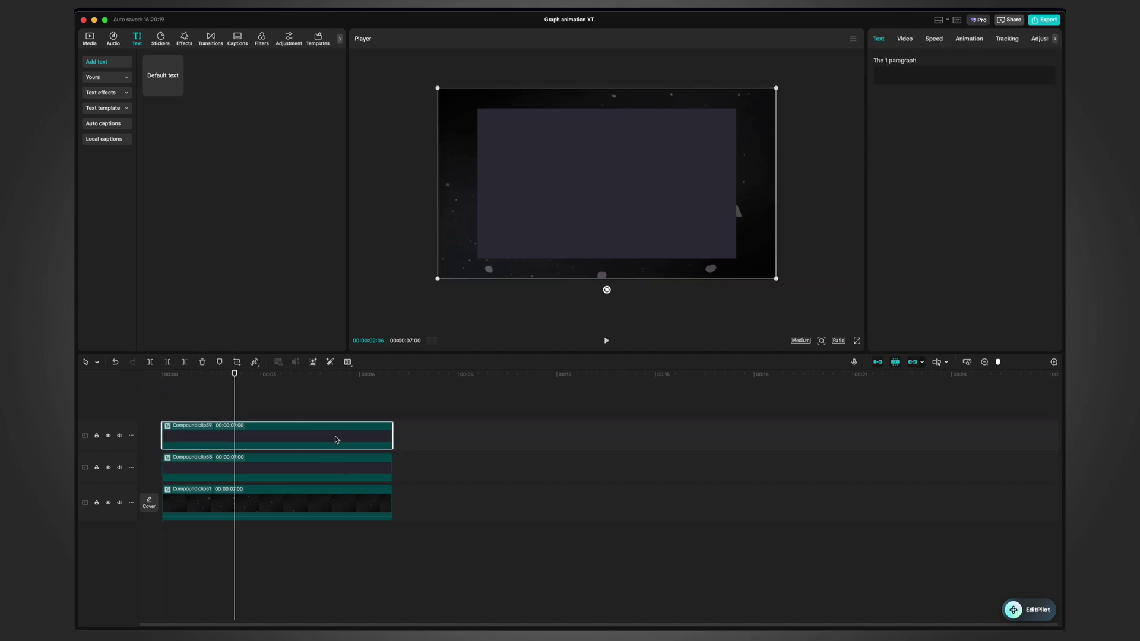
Step: Inside the duplicated compound clip, change the text's background colour to a darker bluish grey, about 1D1D24
{"action": "double_click", "coordinate": [337, 436]}
{"action": "left_click_drag", "start_coordinate": [430, 408], "coordinate": [357, 476]}
{"action": "scroll", "coordinate": [919, 222], "scroll_direction": "down", "scroll_amount": 10}
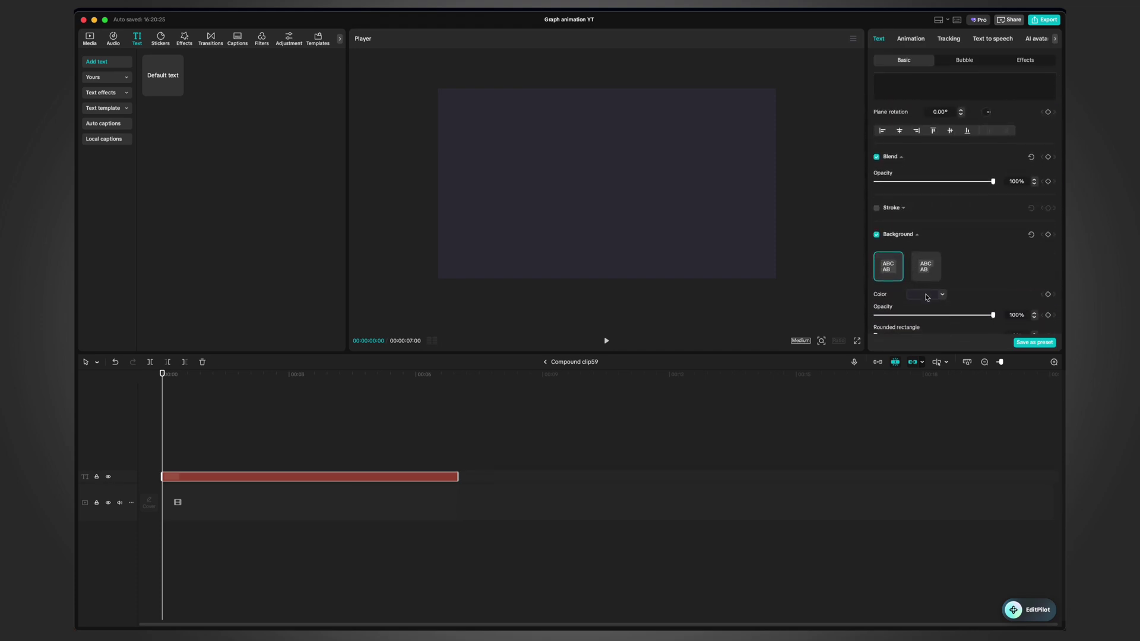
{"action": "left_click", "coordinate": [926, 295]}
{"action": "key", "text": "Return"}
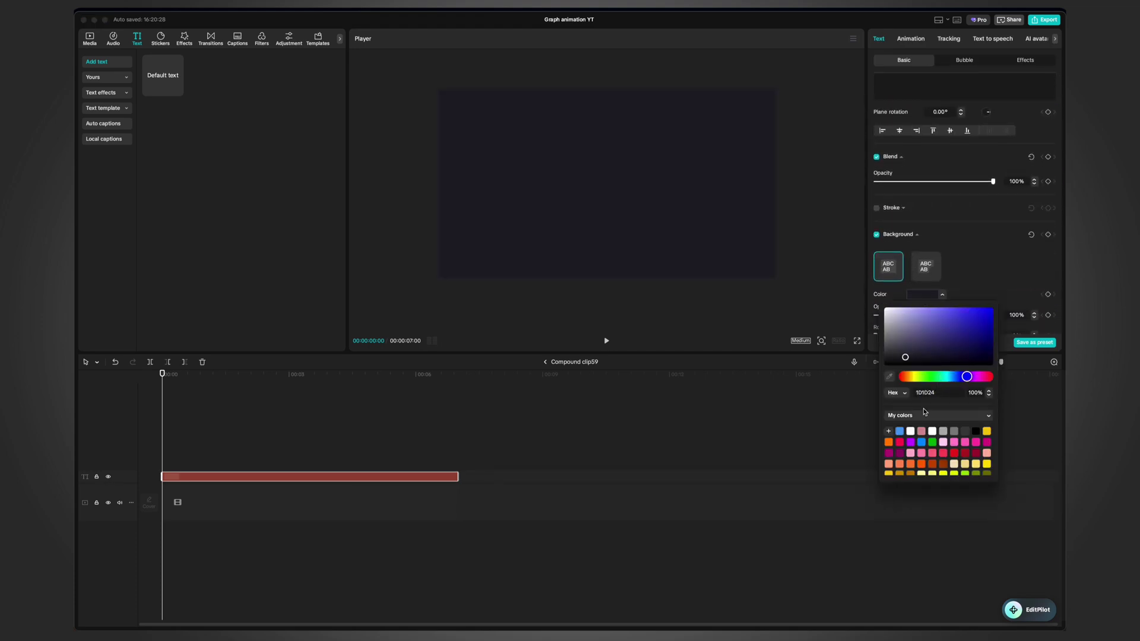
{"action": "left_click_drag", "start_coordinate": [905, 357], "coordinate": [906, 358]}
{"action": "left_click", "coordinate": [543, 363]}
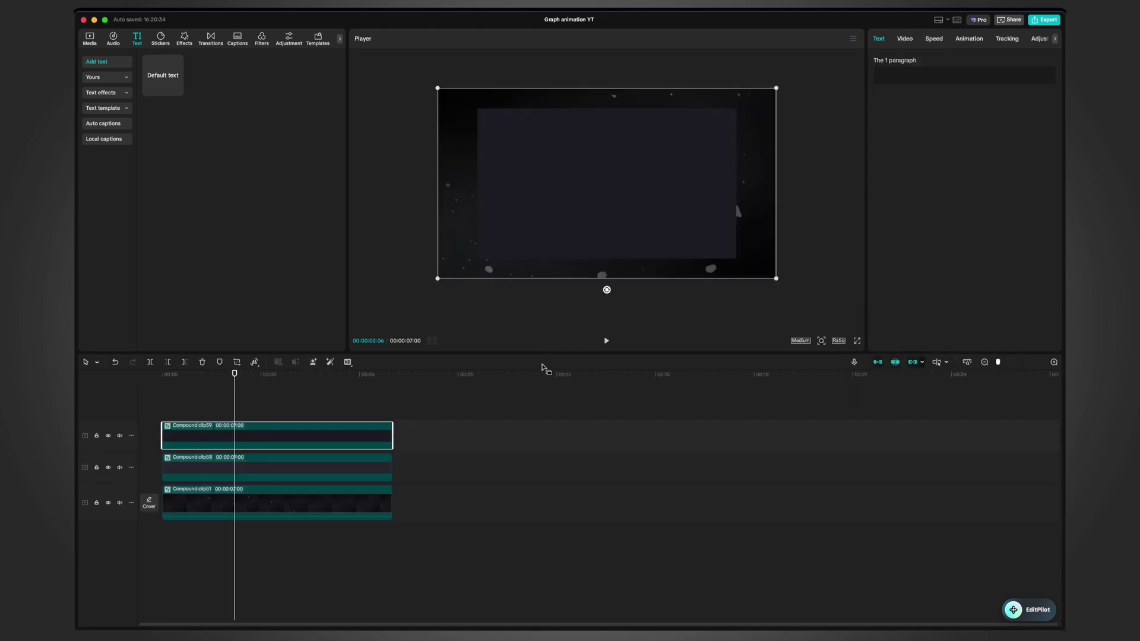
Step: Nest the darker rectangle in another compound clip and apply a Split mask raised above centre, keeping only its upper band
{"action": "left_click", "coordinate": [905, 41]}
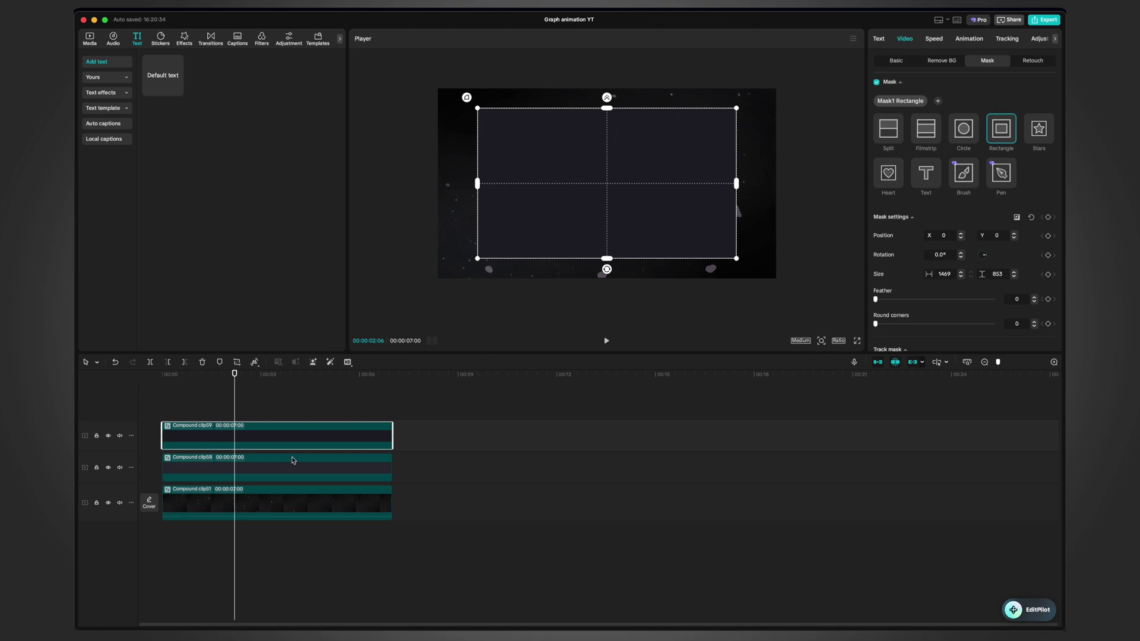
{"action": "key", "text": "alt+g"}
{"action": "left_click", "coordinate": [895, 102]}
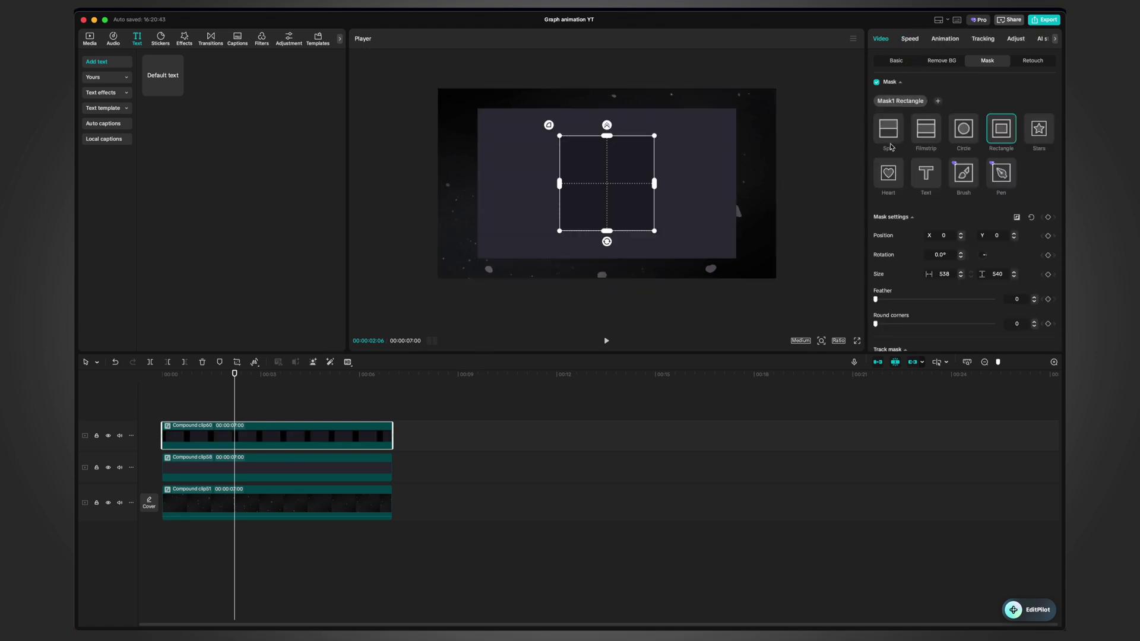
{"action": "left_click", "coordinate": [889, 138]}
{"action": "mouse_move", "coordinate": [631, 182]}
{"action": "left_mouse_down"}
{"action": "mouse_move", "coordinate": [629, 151]}
{"action": "mouse_move", "coordinate": [635, 160]}
{"action": "left_mouse_up"}
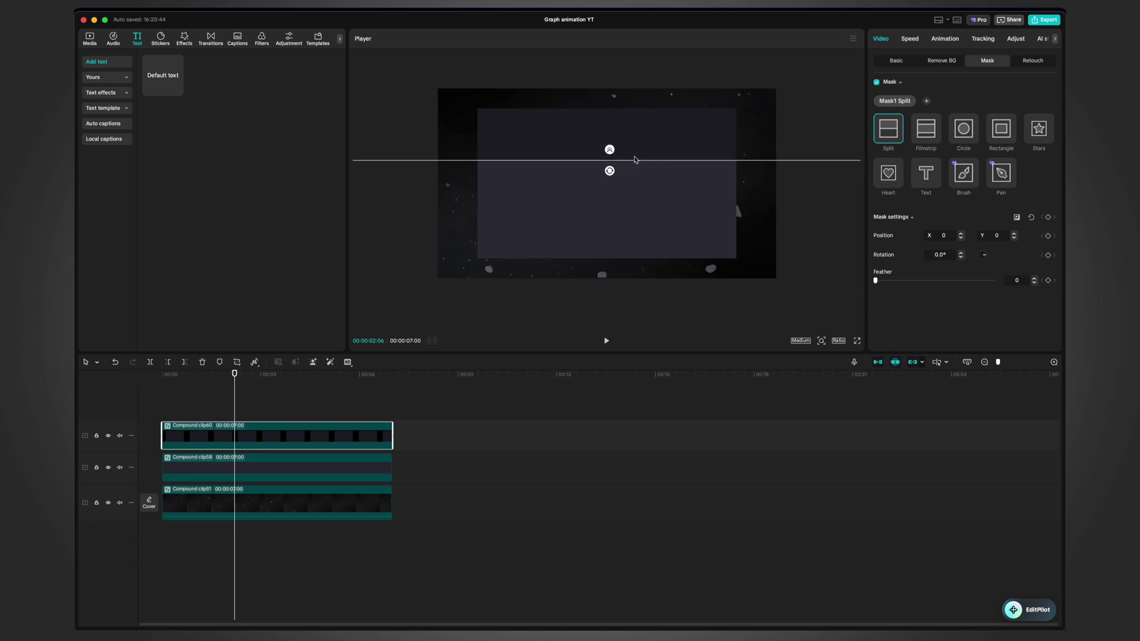
Step: Duplicate the lighter grey rectangle clip onto a track between the original and the dark band
{"action": "left_click", "coordinate": [301, 474]}
{"action": "key", "text": "super+v"}
{"action": "left_click_drag", "start_coordinate": [378, 457], "coordinate": [310, 452]}
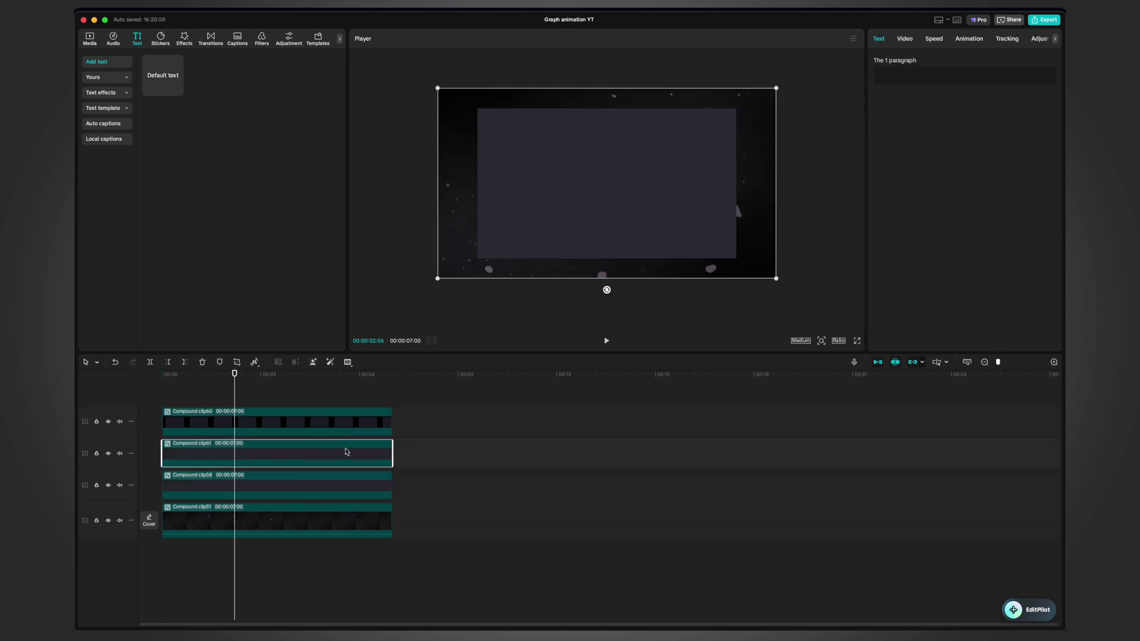
Step: Nest the grey duplicate in a compound clip and apply a Split mask rotated -90° at about X -272, Y -36
{"action": "left_click", "coordinate": [905, 39]}
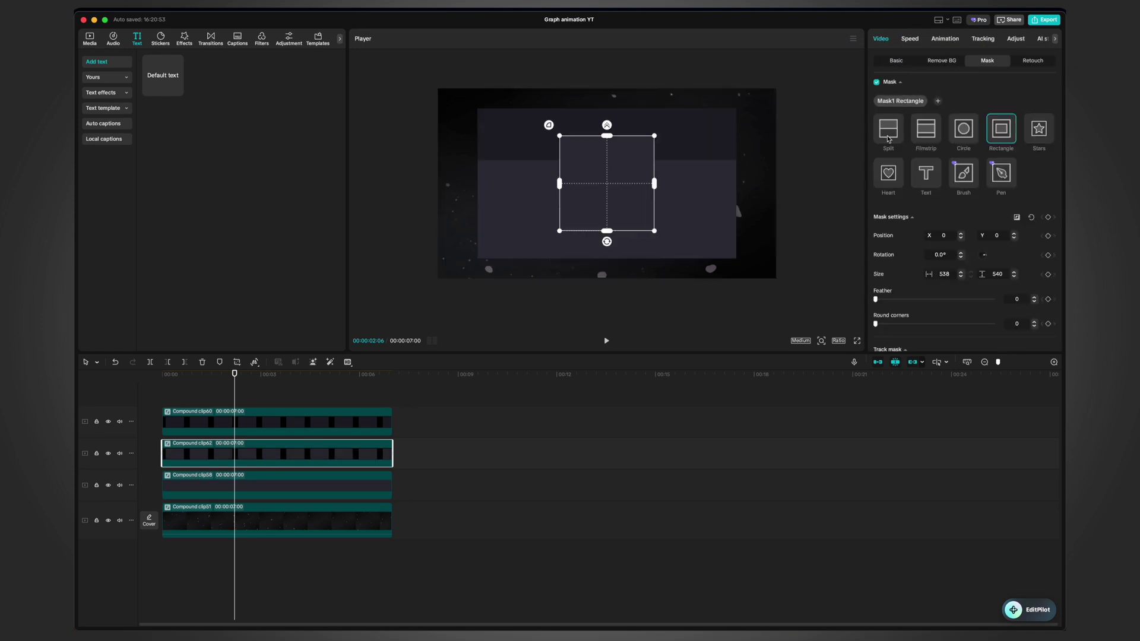
{"action": "left_click", "coordinate": [888, 128]}
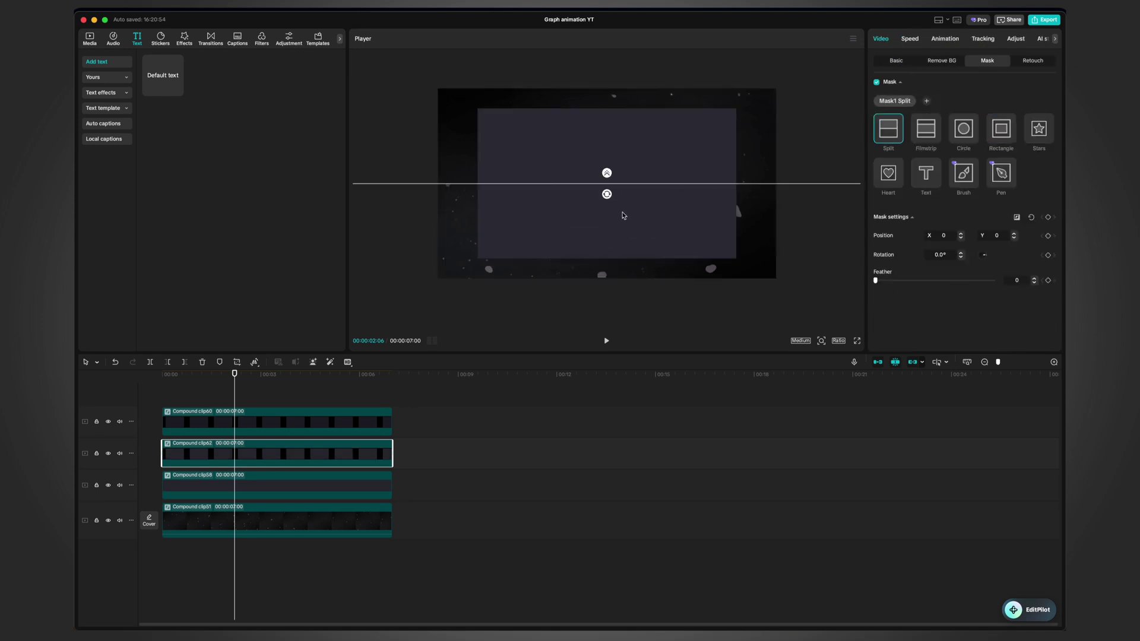
{"action": "left_click_drag", "start_coordinate": [606, 194], "coordinate": [559, 174]}
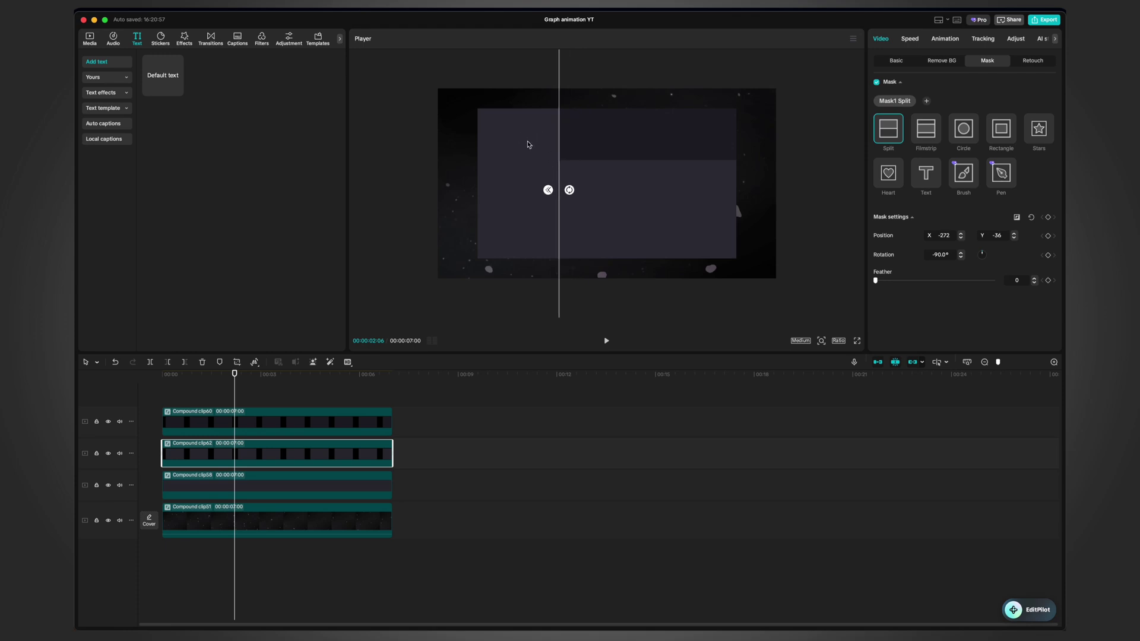
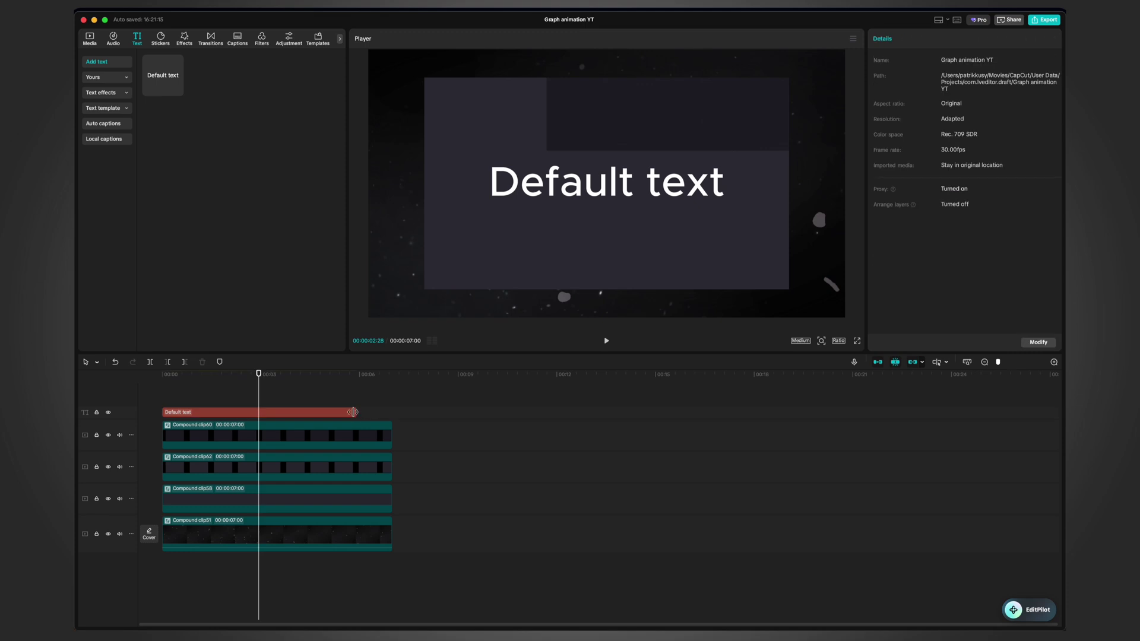
Step: Stretch the new default text clip over the full 7 seconds, clear its wording and set the font size to maximum
{"action": "left_click_drag", "start_coordinate": [358, 412], "coordinate": [393, 413]}
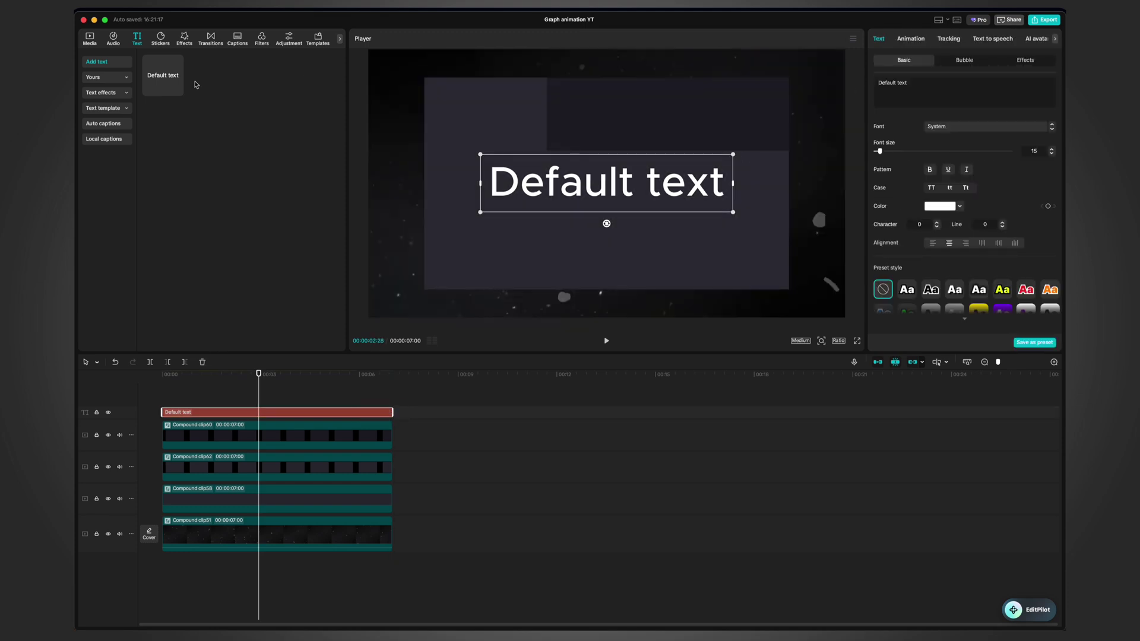
{"action": "triple_click", "coordinate": [906, 98]}
{"action": "key", "text": "BackSpace"}
{"action": "left_click_drag", "start_coordinate": [879, 151], "coordinate": [1011, 150]}
Step: Enable the empty text clip's background and set its colour to a dark neutral grey
{"action": "scroll", "coordinate": [948, 187], "scroll_direction": "down", "scroll_amount": 5}
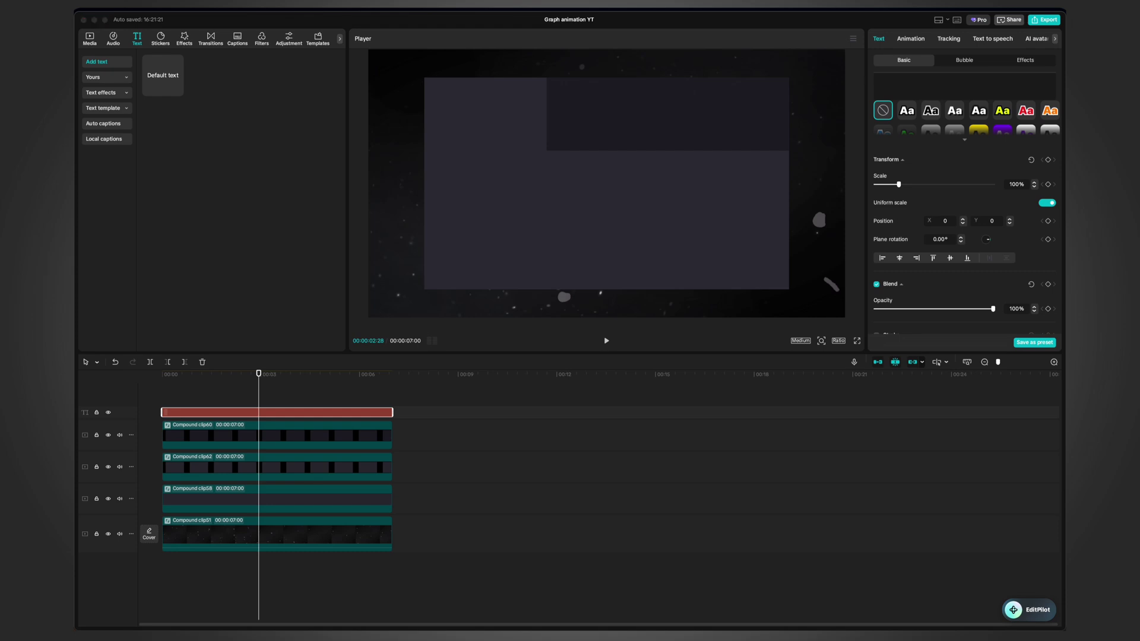
{"action": "scroll", "coordinate": [947, 225], "scroll_direction": "down", "scroll_amount": 6}
{"action": "left_click", "coordinate": [876, 161]}
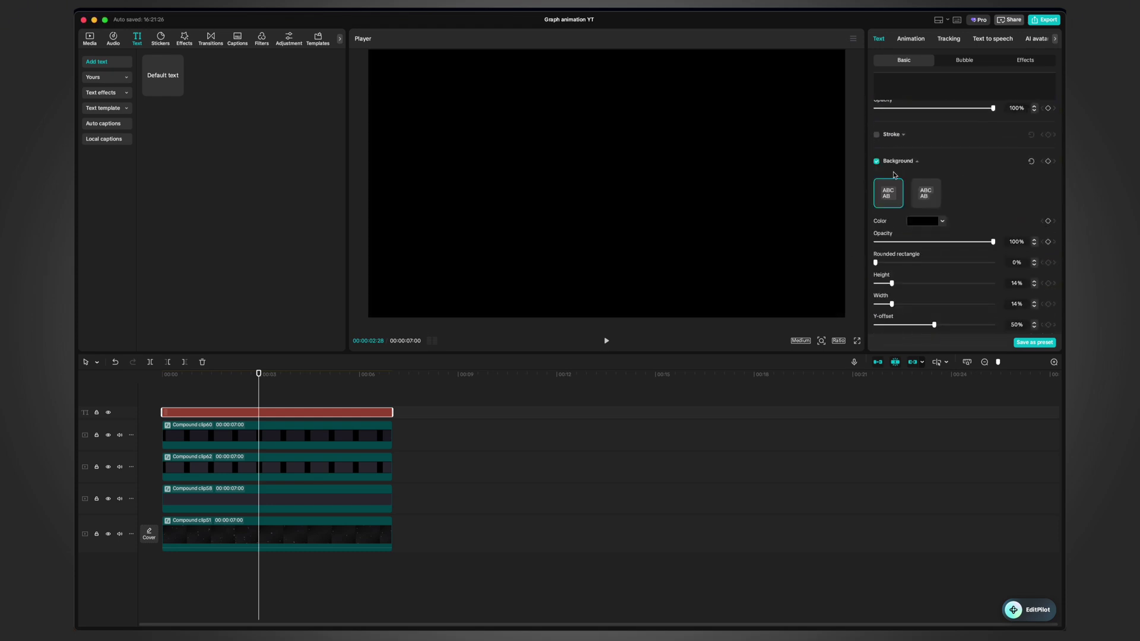
{"action": "left_click", "coordinate": [923, 220]}
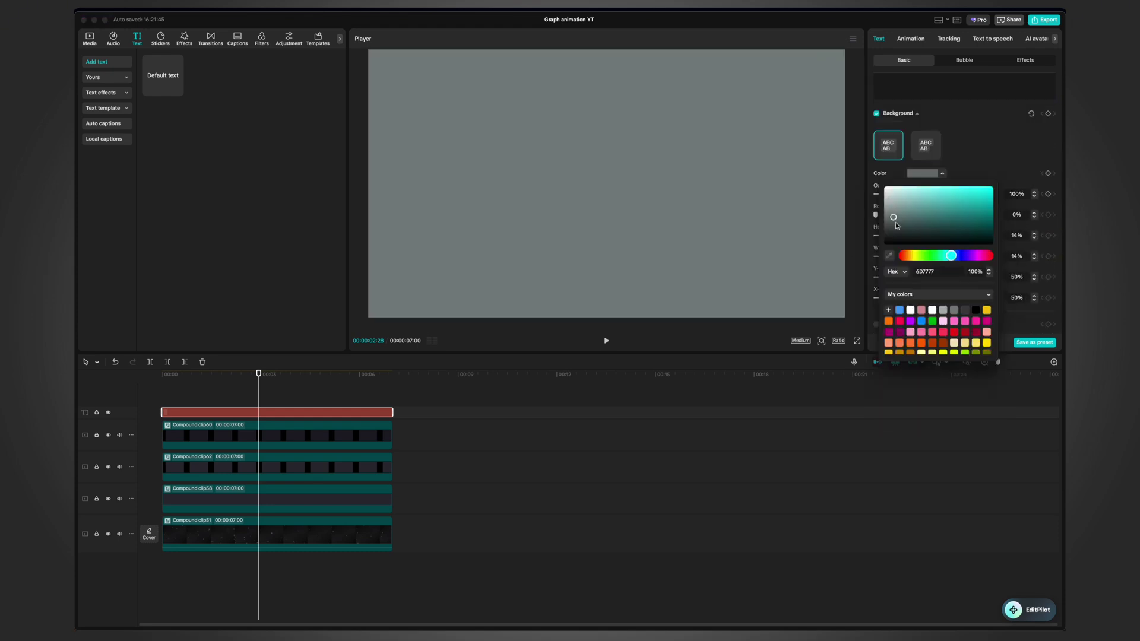
{"action": "left_click_drag", "start_coordinate": [893, 216], "coordinate": [895, 228]}
Step: Turn the neutral grey text layer into a compound clip and add a Rectangle mask to it
{"action": "left_click", "coordinate": [355, 394]}
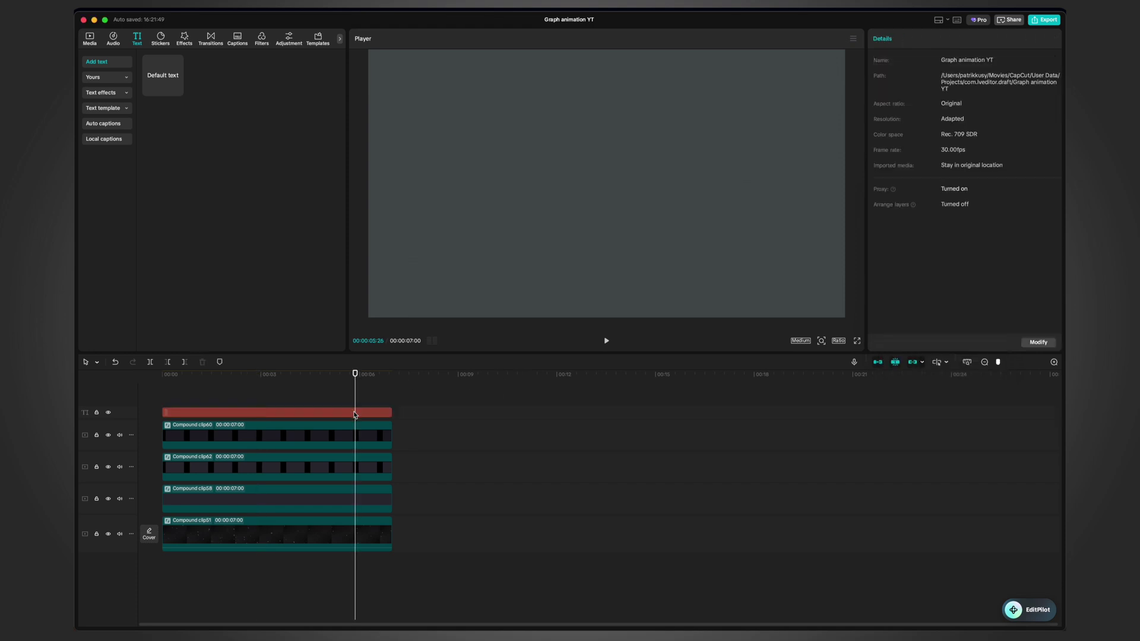
{"action": "left_click", "coordinate": [357, 412]}
{"action": "key", "text": "alt+g"}
{"action": "left_click", "coordinate": [905, 39]}
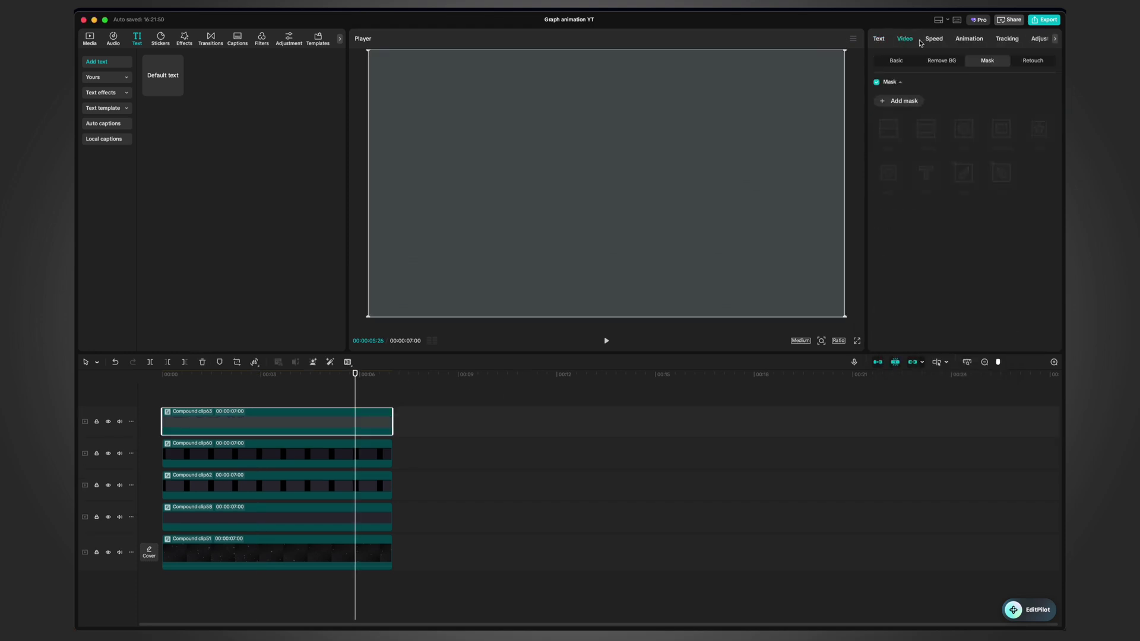
{"action": "left_click", "coordinate": [903, 102]}
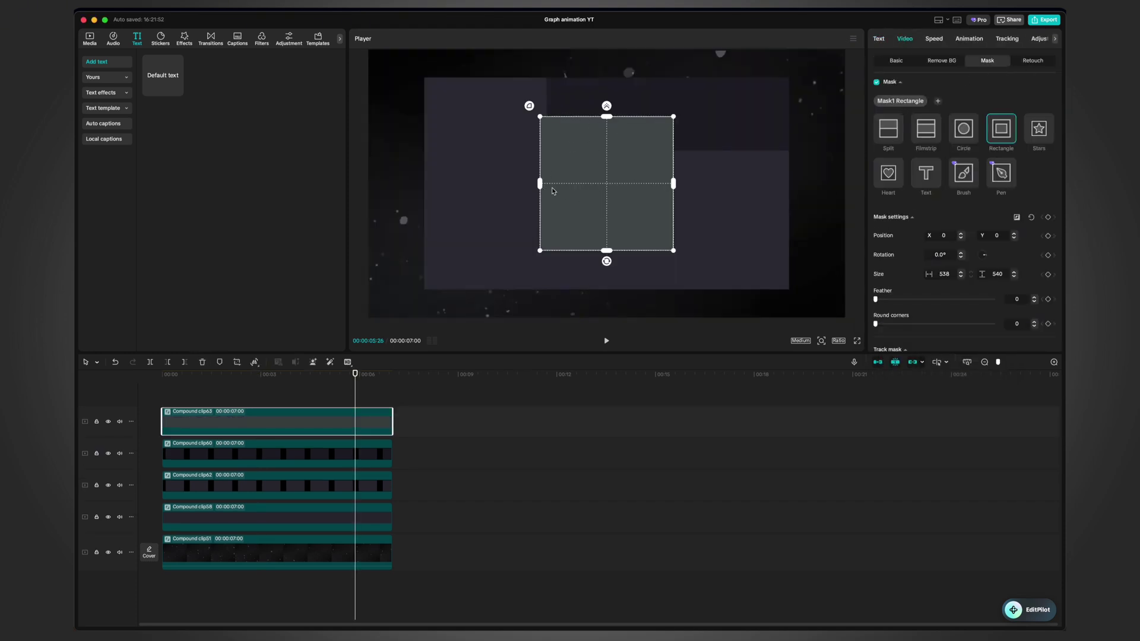
{"action": "scroll", "coordinate": [883, 238], "scroll_direction": "down", "scroll_amount": 1}
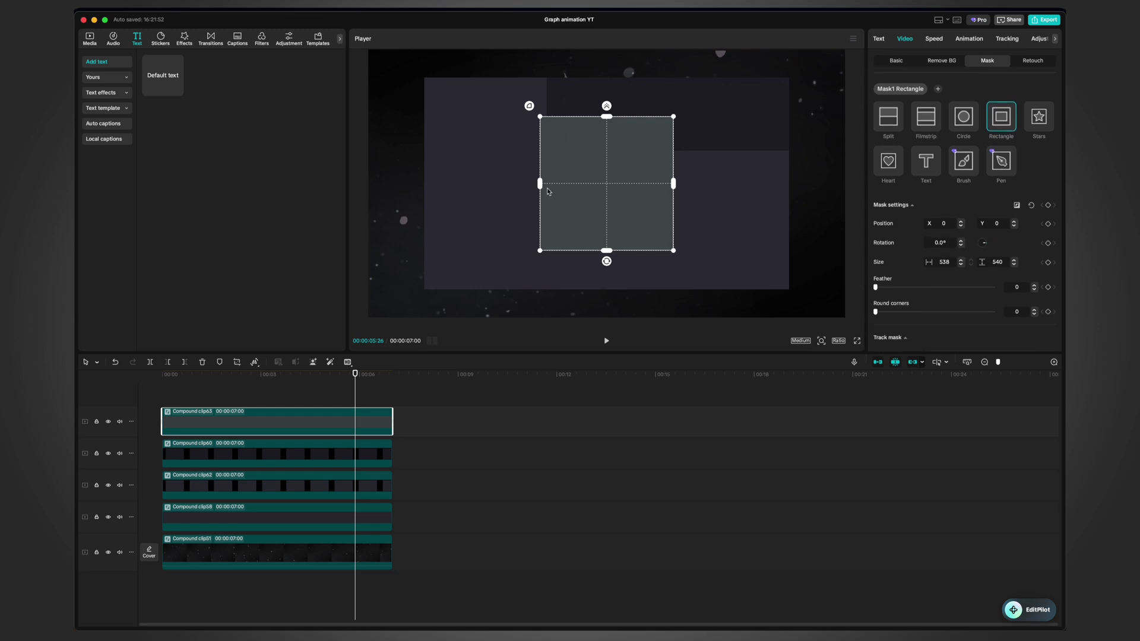
Step: Narrow the rectangle mask to about 19 wide and move it over the dark band at about X 267, Y 323
{"action": "left_click_drag", "start_coordinate": [541, 185], "coordinate": [616, 193]}
{"action": "left_click_drag", "start_coordinate": [606, 183], "coordinate": [646, 108]}
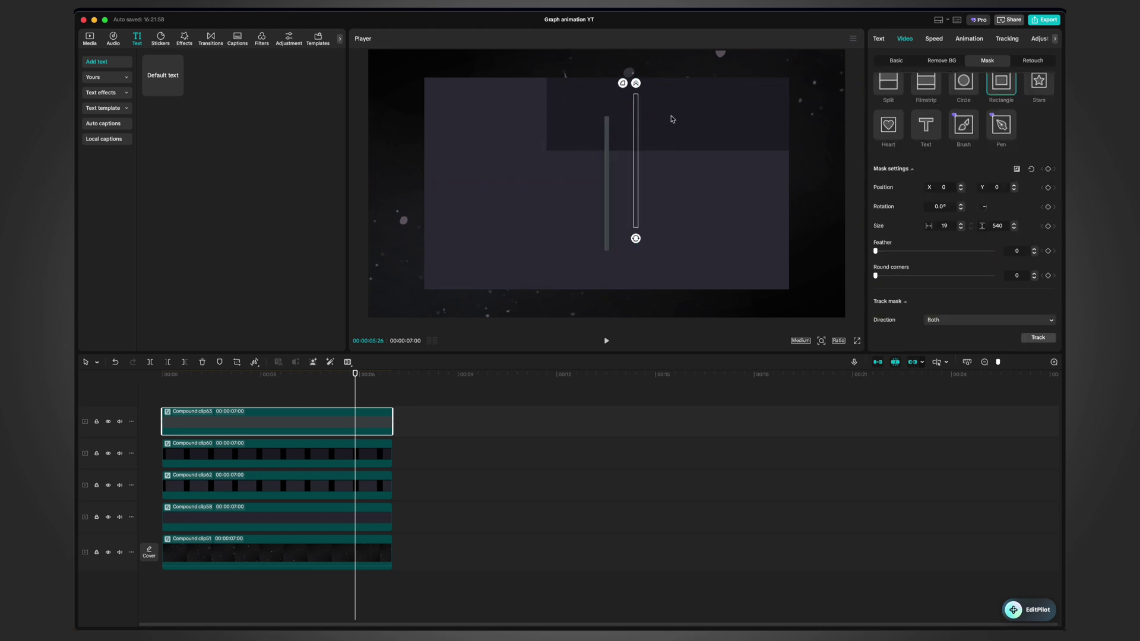
{"action": "scroll", "coordinate": [694, 110], "scroll_direction": "up", "scroll_amount": 5}
{"action": "scroll", "coordinate": [708, 113], "scroll_direction": "up", "scroll_amount": 4}
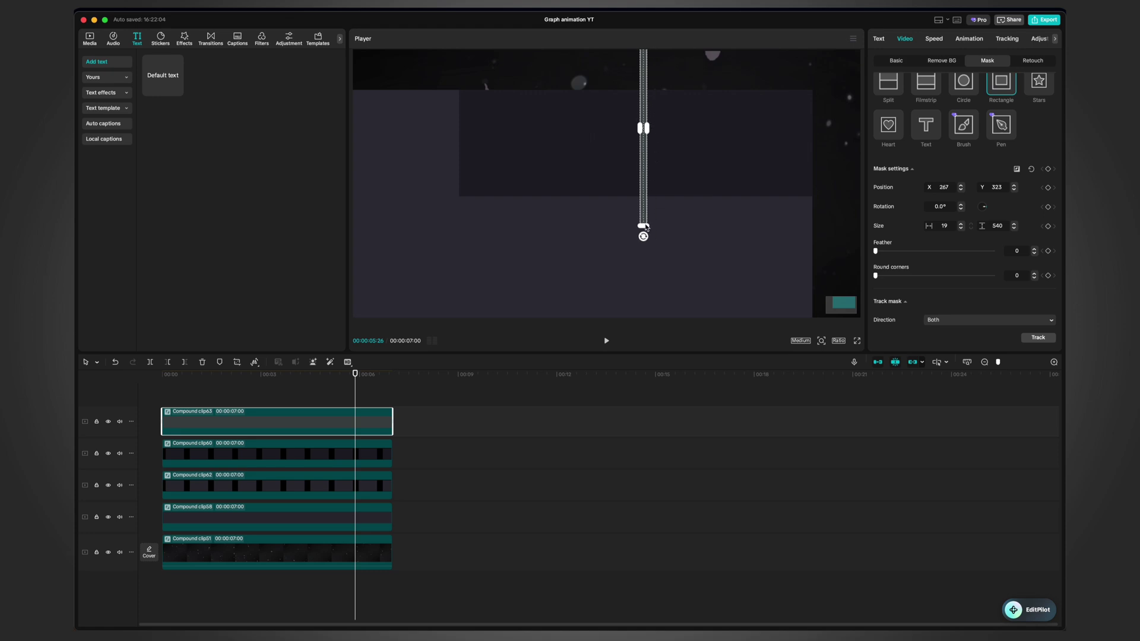
Step: Shorten the vertical bar's mask to about 380 high so it ends at the dark band's lower edge
{"action": "left_click_drag", "start_coordinate": [646, 227], "coordinate": [646, 198]}
{"action": "scroll", "coordinate": [645, 198], "scroll_direction": "up", "scroll_amount": 5}
{"action": "scroll", "coordinate": [644, 224], "scroll_direction": "right", "scroll_amount": 4}
{"action": "scroll", "coordinate": [496, 221], "scroll_direction": "left", "scroll_amount": 3}
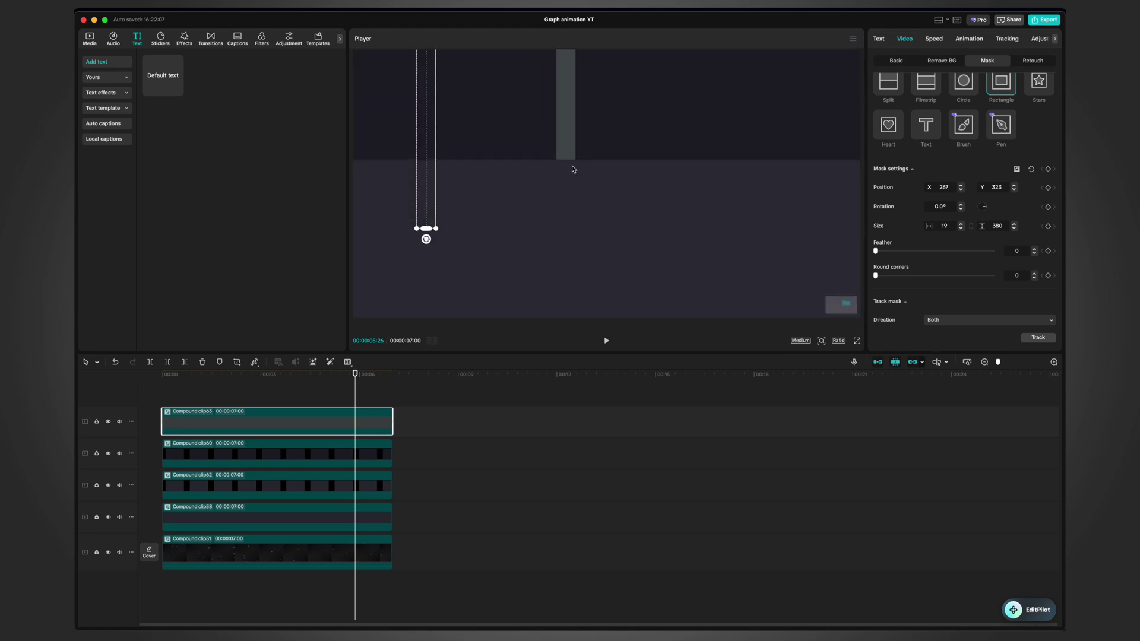
{"action": "left_click", "coordinate": [377, 389]}
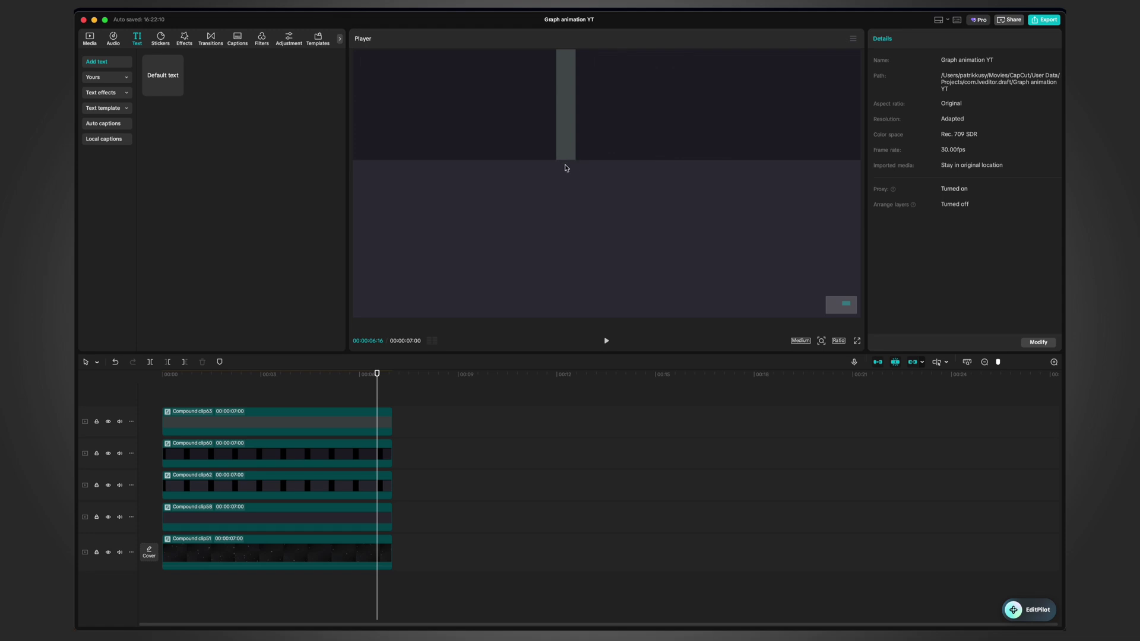
{"action": "scroll", "coordinate": [579, 163], "scroll_direction": "down", "scroll_amount": 2}
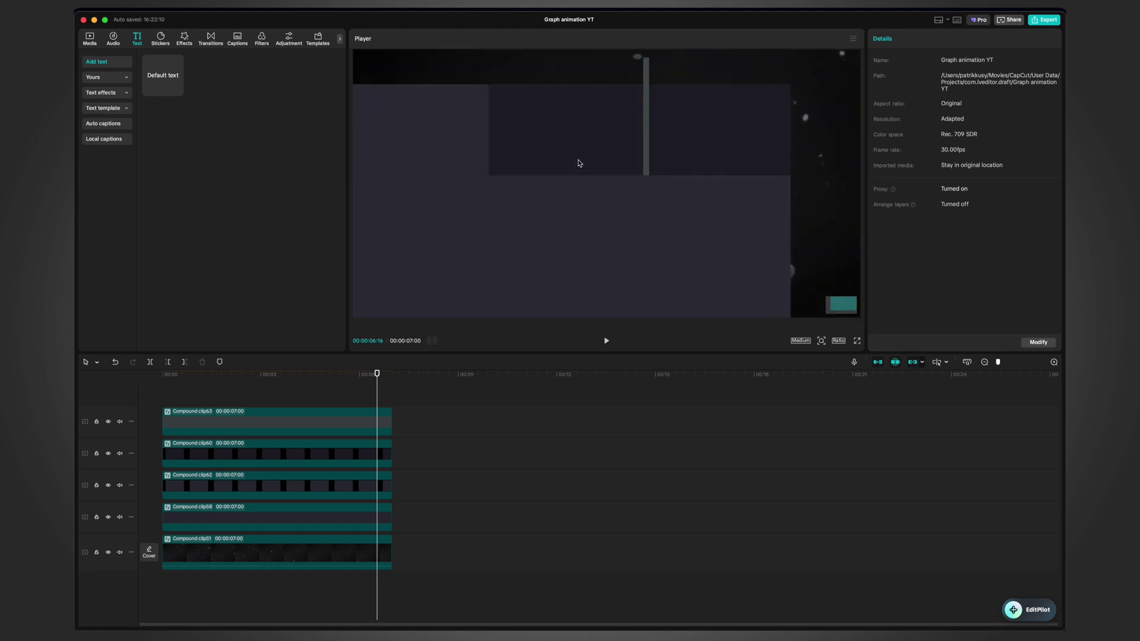
Step: Thin the vertical bar into a fine line by setting its mask width to 2
{"action": "left_click", "coordinate": [579, 162]}
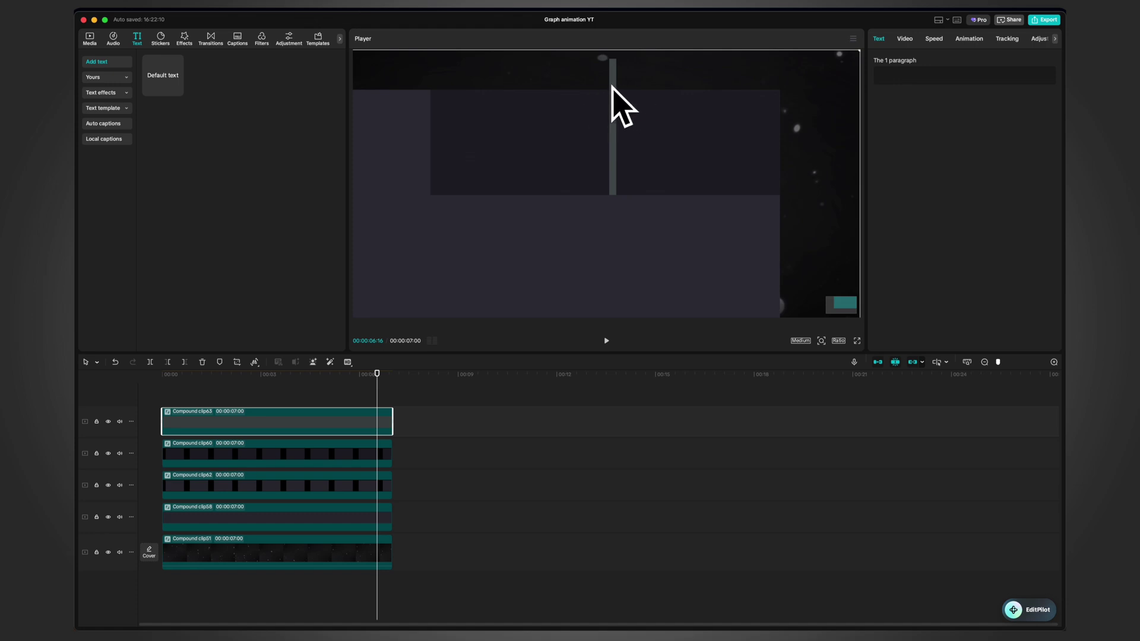
{"action": "left_click", "coordinate": [904, 38]}
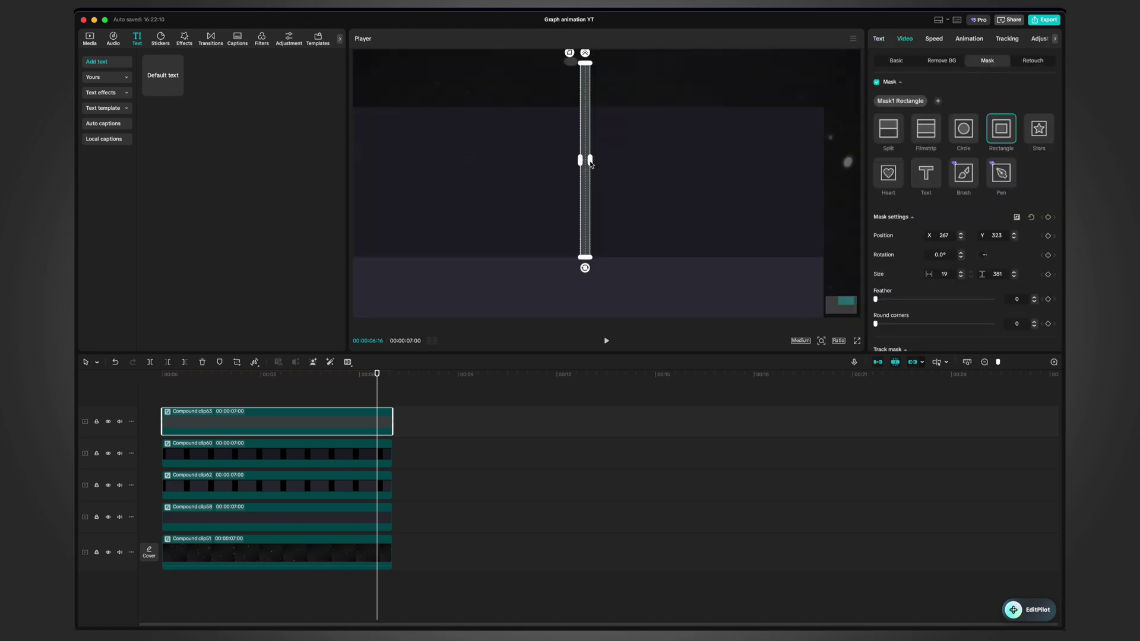
{"action": "left_click_drag", "start_coordinate": [590, 164], "coordinate": [587, 164]}
{"action": "scroll", "coordinate": [944, 265], "scroll_direction": "down", "scroll_amount": 2}
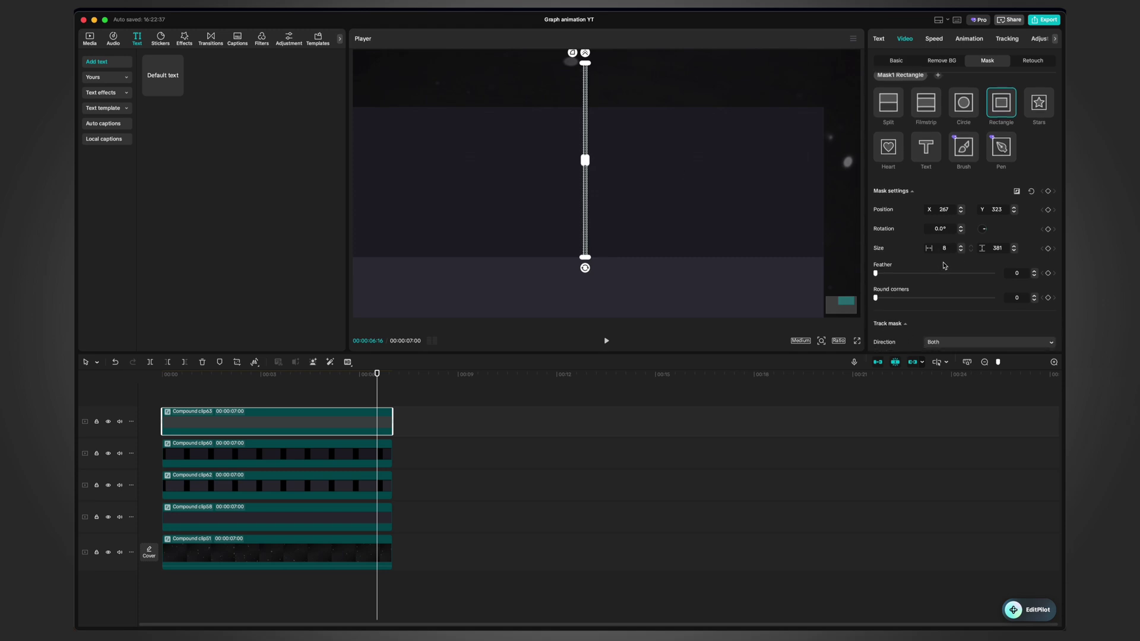
{"action": "type", "text": "2"}
{"action": "key", "text": "Return"}
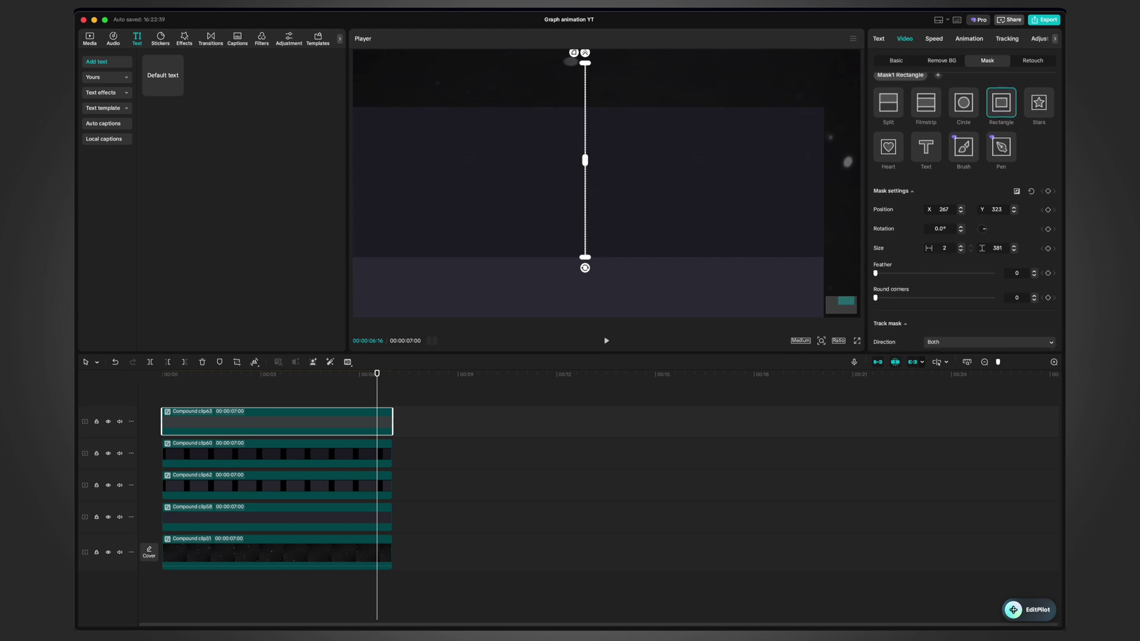
Step: Fine-tune the thin line's mask so its lower end meets the bottom edge of the dark band
{"action": "left_click", "coordinate": [364, 469]}
{"action": "left_click", "coordinate": [363, 426]}
{"action": "scroll", "coordinate": [606, 184], "scroll_direction": "up", "scroll_amount": 4}
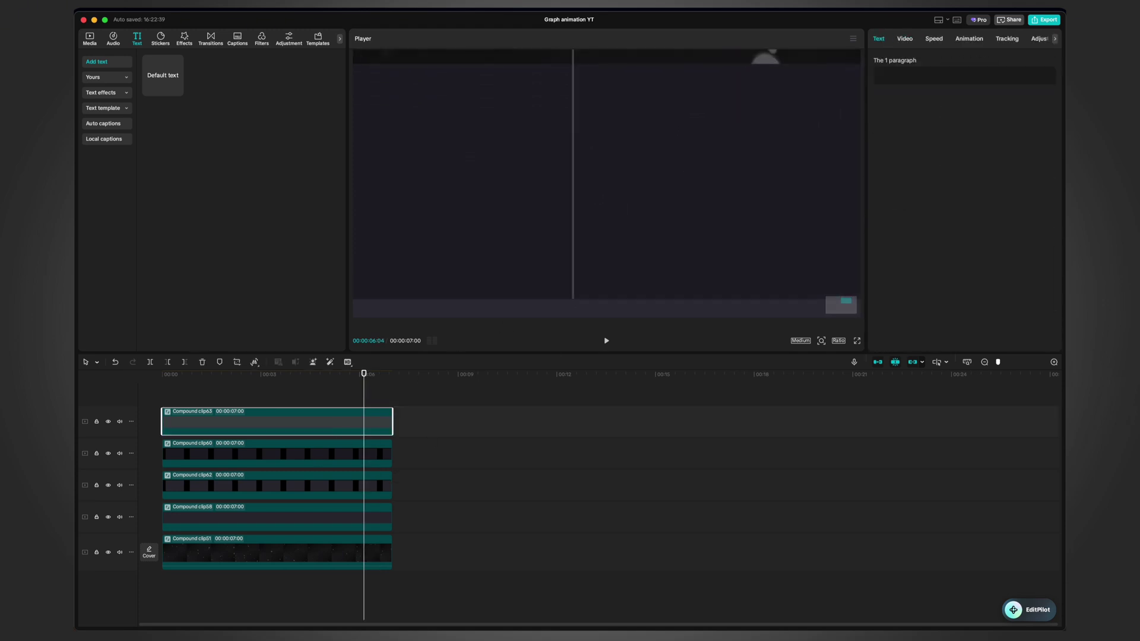
{"action": "left_click", "coordinate": [913, 40]}
{"action": "left_click_drag", "start_coordinate": [574, 183], "coordinate": [562, 183]}
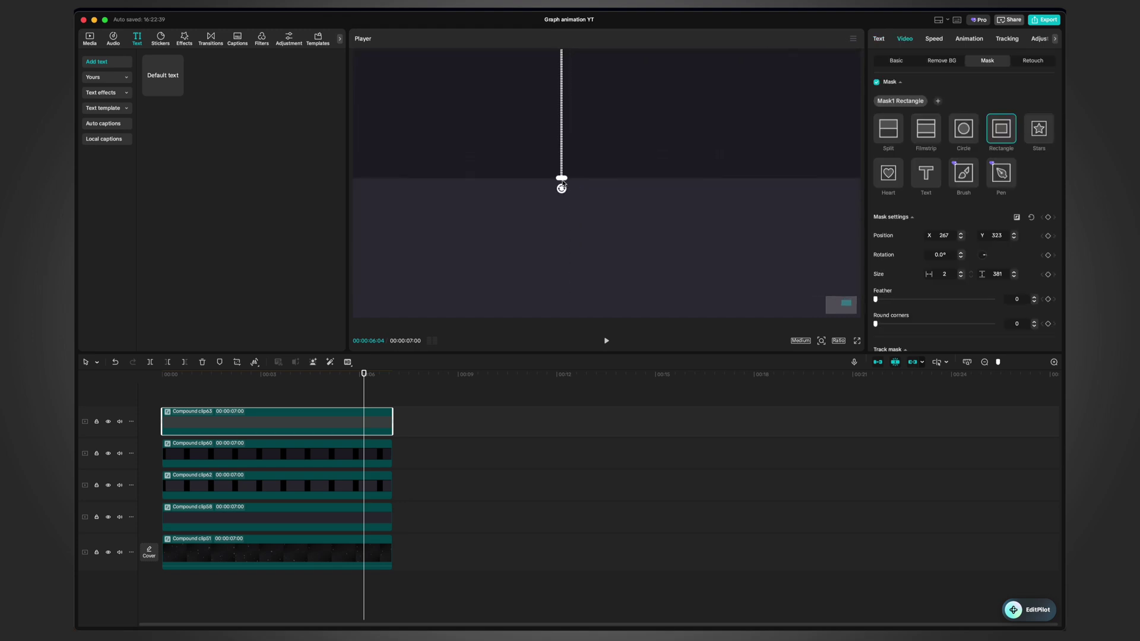
{"action": "left_click", "coordinate": [352, 387]}
{"action": "left_click", "coordinate": [324, 434]}
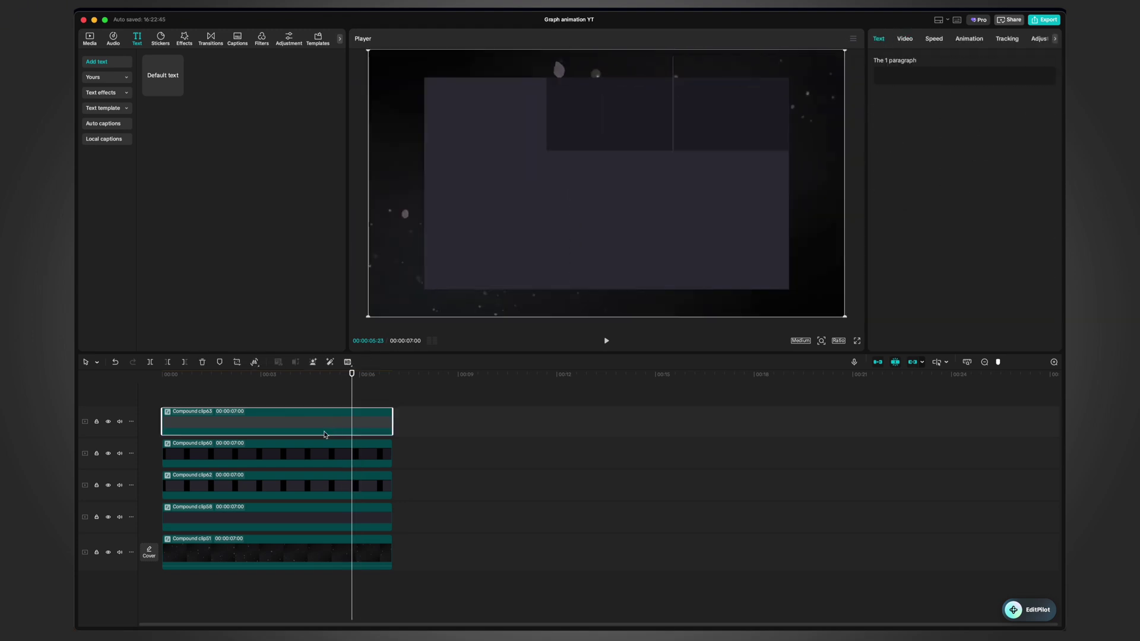
Step: Duplicate the thin vertical line onto a new top track and move its mask to the dark band's left edge, about X -234, Y 324
{"action": "left_click_drag", "start_coordinate": [345, 416], "coordinate": [343, 396]}
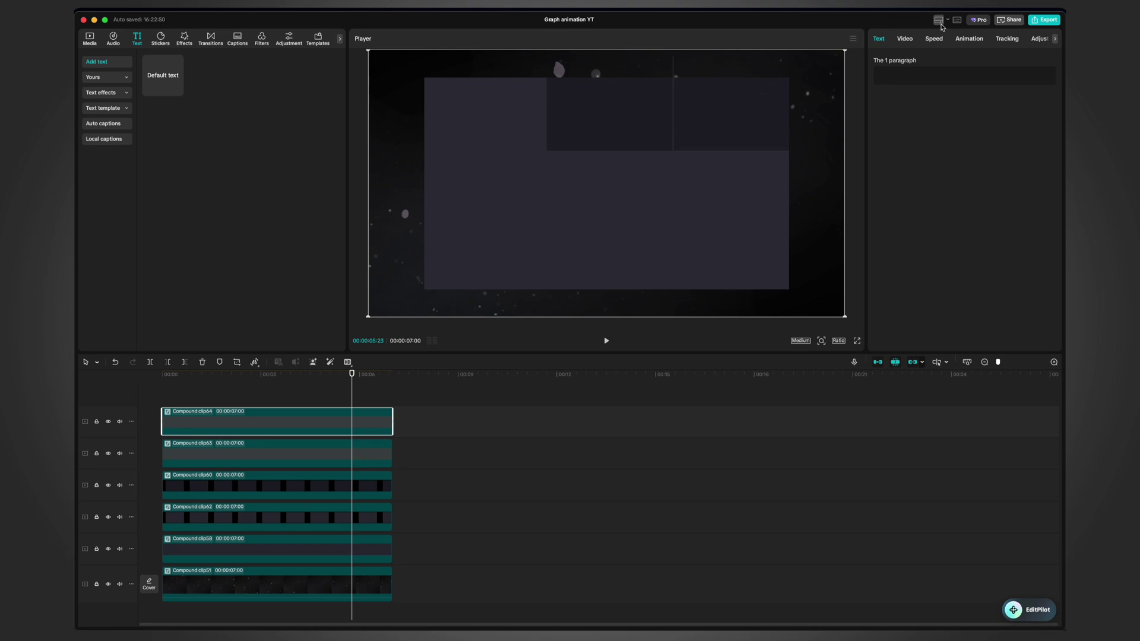
{"action": "left_click", "coordinate": [903, 39]}
{"action": "scroll", "coordinate": [682, 113], "scroll_direction": "up", "scroll_amount": 5}
{"action": "scroll", "coordinate": [683, 113], "scroll_direction": "up", "scroll_amount": 3}
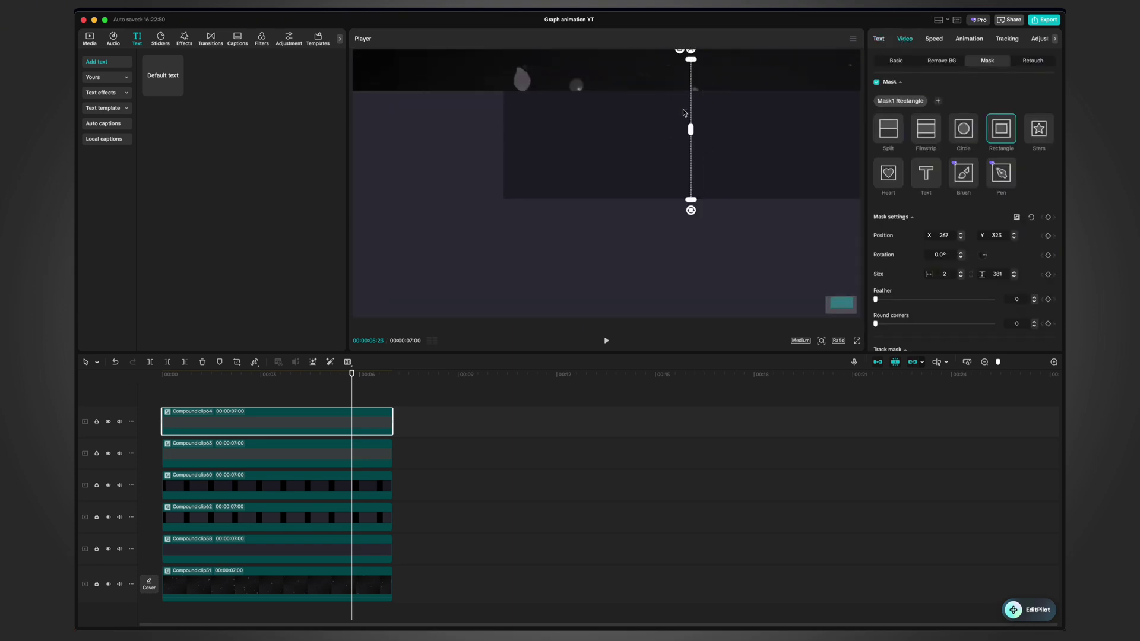
{"action": "left_click_drag", "start_coordinate": [690, 129], "coordinate": [506, 127]}
{"action": "scroll", "coordinate": [506, 140], "scroll_direction": "up", "scroll_amount": 5}
{"action": "scroll", "coordinate": [484, 142], "scroll_direction": "left", "scroll_amount": 5}
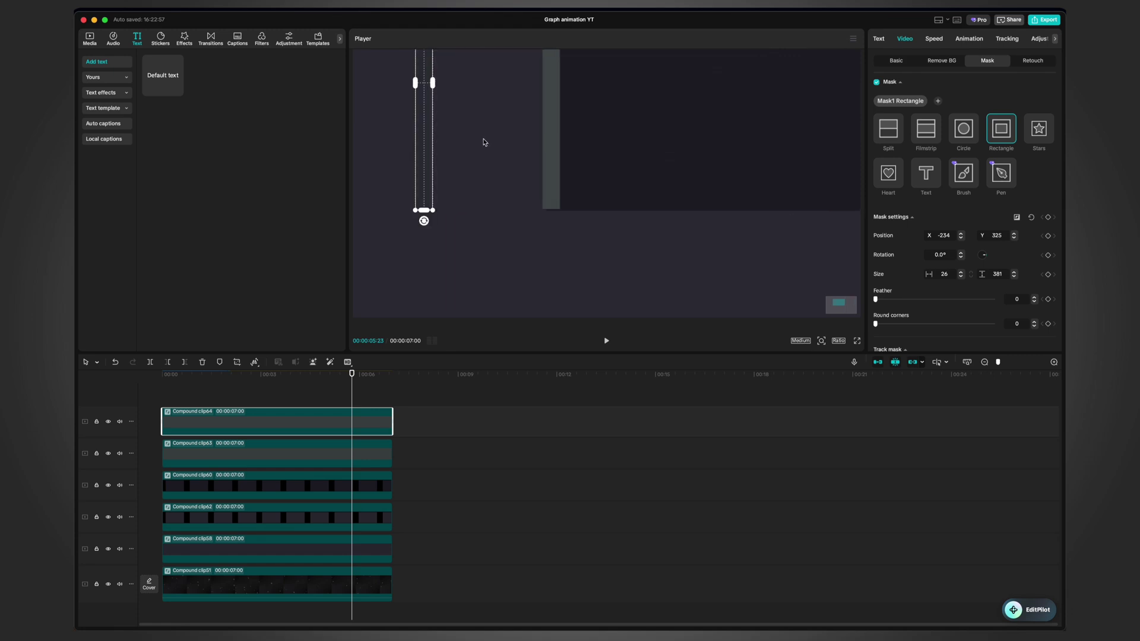
{"action": "left_click_drag", "start_coordinate": [583, 142], "coordinate": [587, 143]}
{"action": "scroll", "coordinate": [688, 220], "scroll_direction": "right", "scroll_amount": 3}
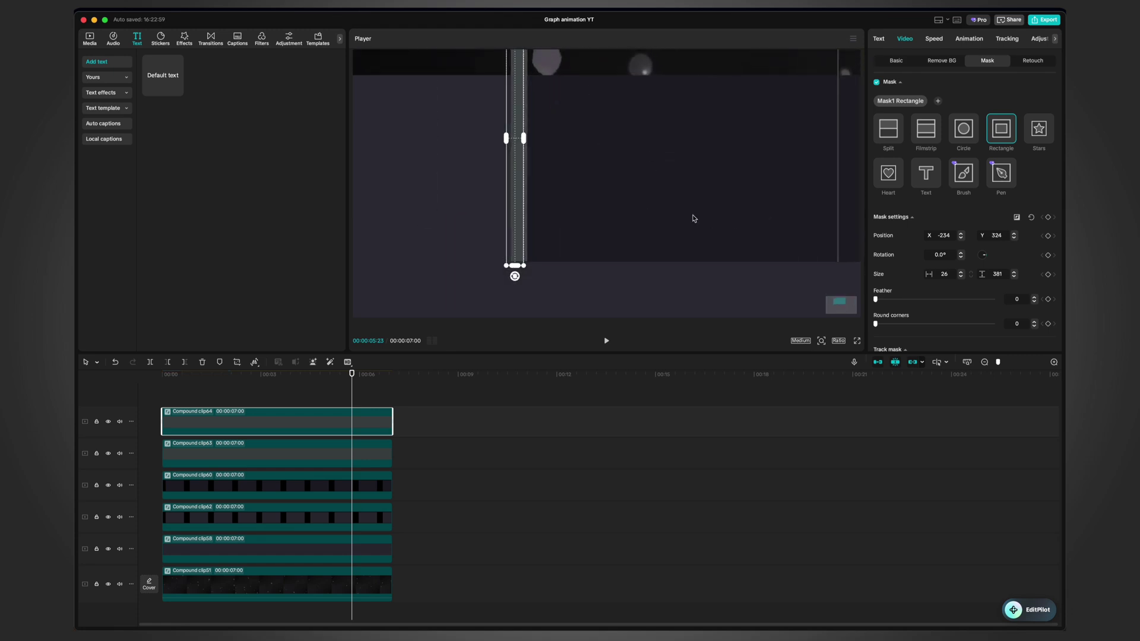
{"action": "scroll", "coordinate": [693, 219], "scroll_direction": "down", "scroll_amount": 3}
Step: Check the original line's mask position and match the copy to it vertically by setting its mask Y to 323
{"action": "left_click", "coordinate": [272, 464]}
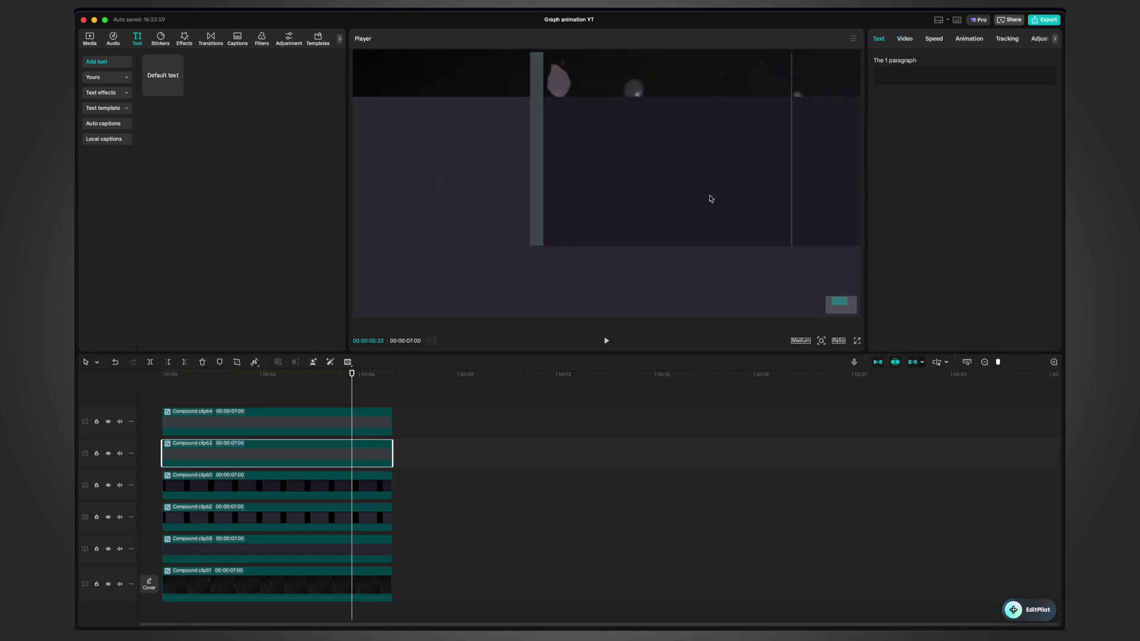
{"action": "scroll", "coordinate": [752, 250], "scroll_direction": "right", "scroll_amount": 3}
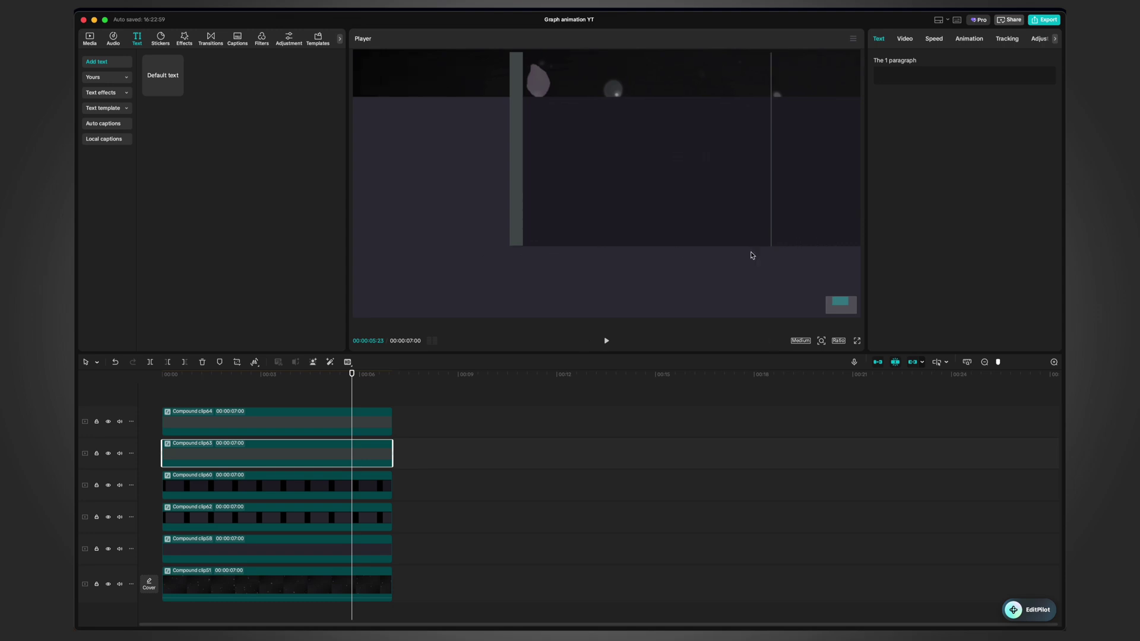
{"action": "left_click", "coordinate": [901, 39]}
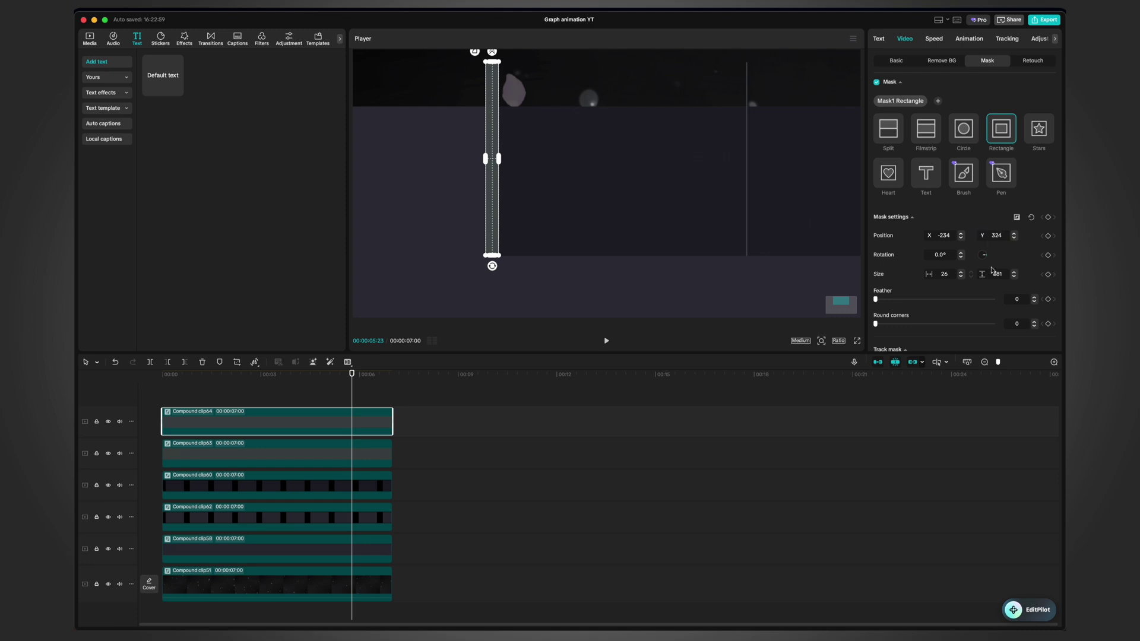
{"action": "key", "text": "Down"}
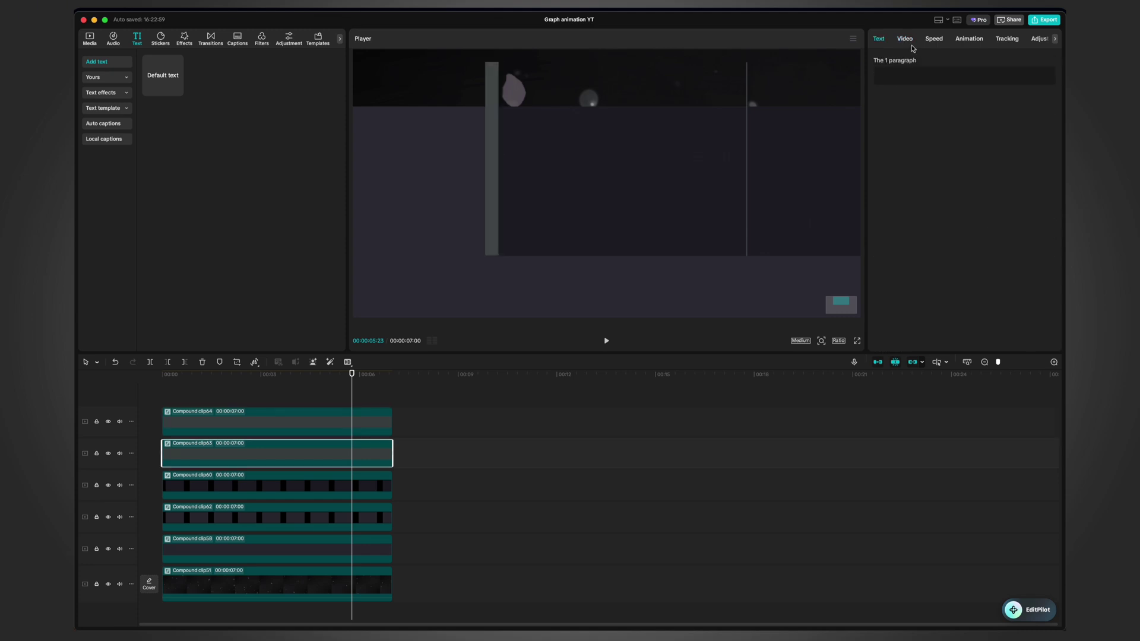
{"action": "left_click", "coordinate": [313, 423]}
{"action": "left_click", "coordinate": [912, 42]}
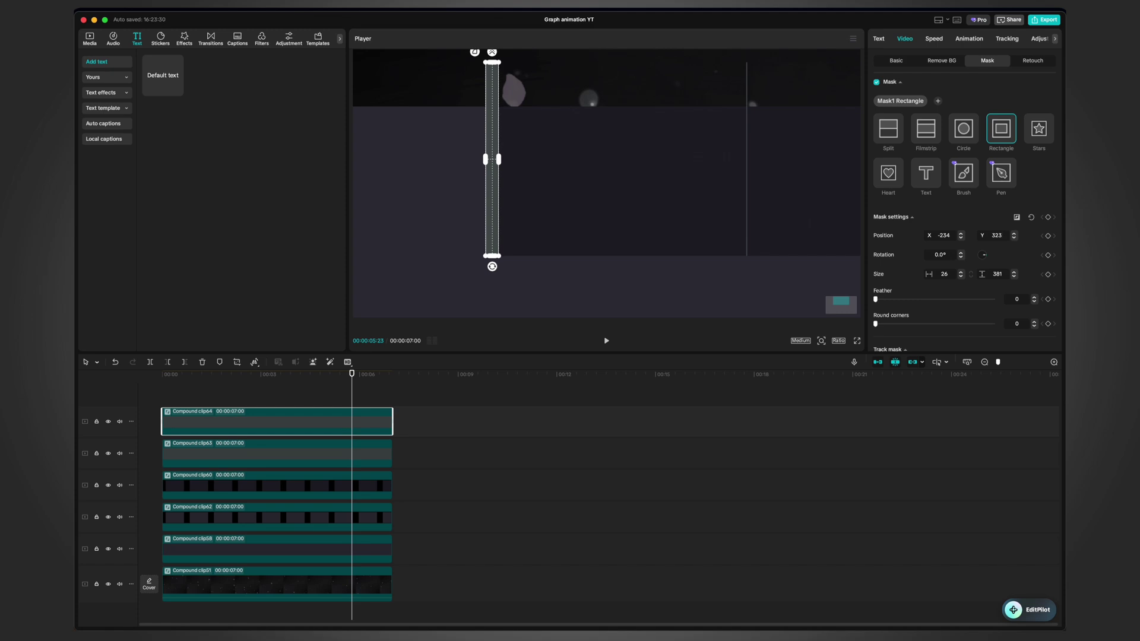
Step: Thin the copied bar into a fine line by setting its mask width to 2
{"action": "left_click_drag", "start_coordinate": [368, 386], "coordinate": [364, 383]}
{"action": "double_click", "coordinate": [941, 274]}
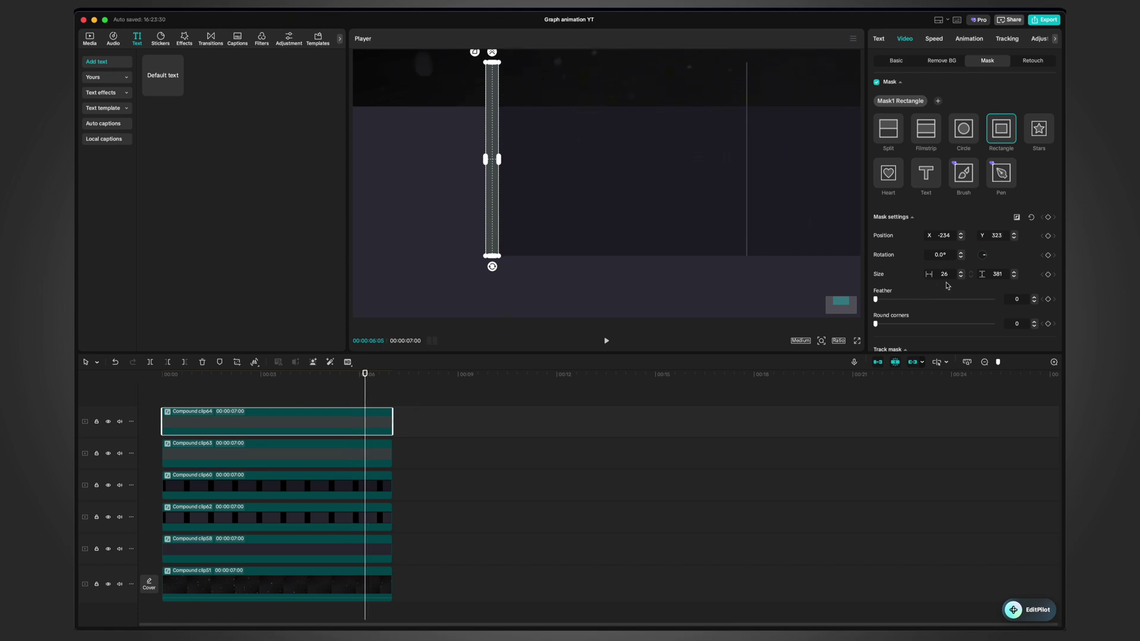
{"action": "type", "text": "2"}
{"action": "key", "text": "Return"}
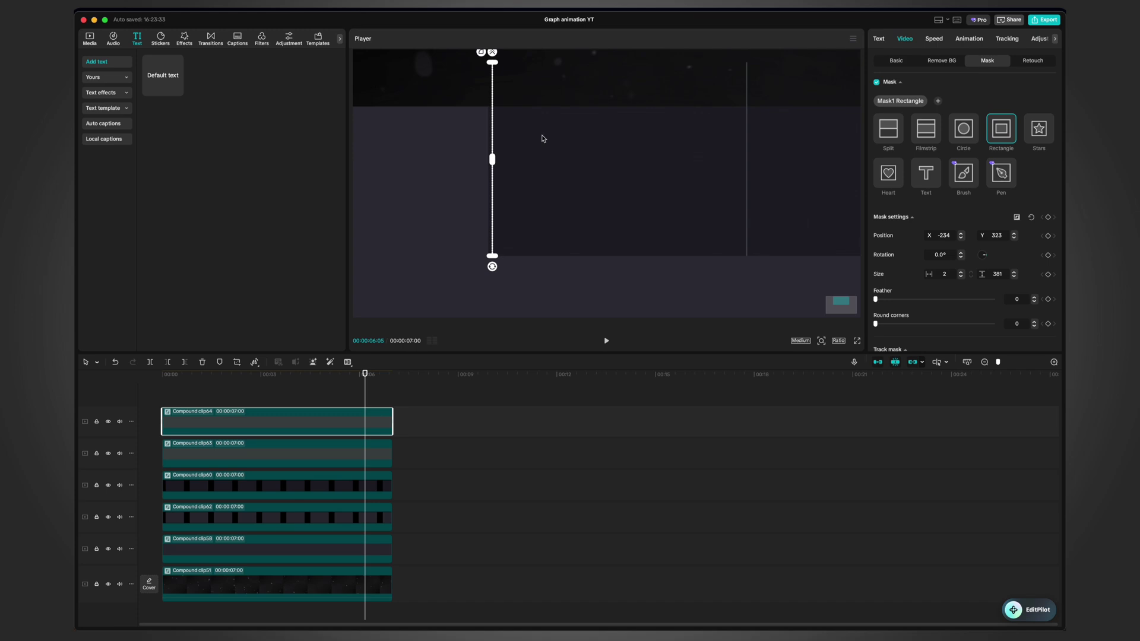
Step: Nudge the copied line's mask horizontally until it sits exactly on the dark band's left edge
{"action": "left_click", "coordinate": [960, 238]}
{"action": "left_click", "coordinate": [961, 238]}
{"action": "left_click", "coordinate": [961, 238]}
{"action": "left_click", "coordinate": [962, 238]}
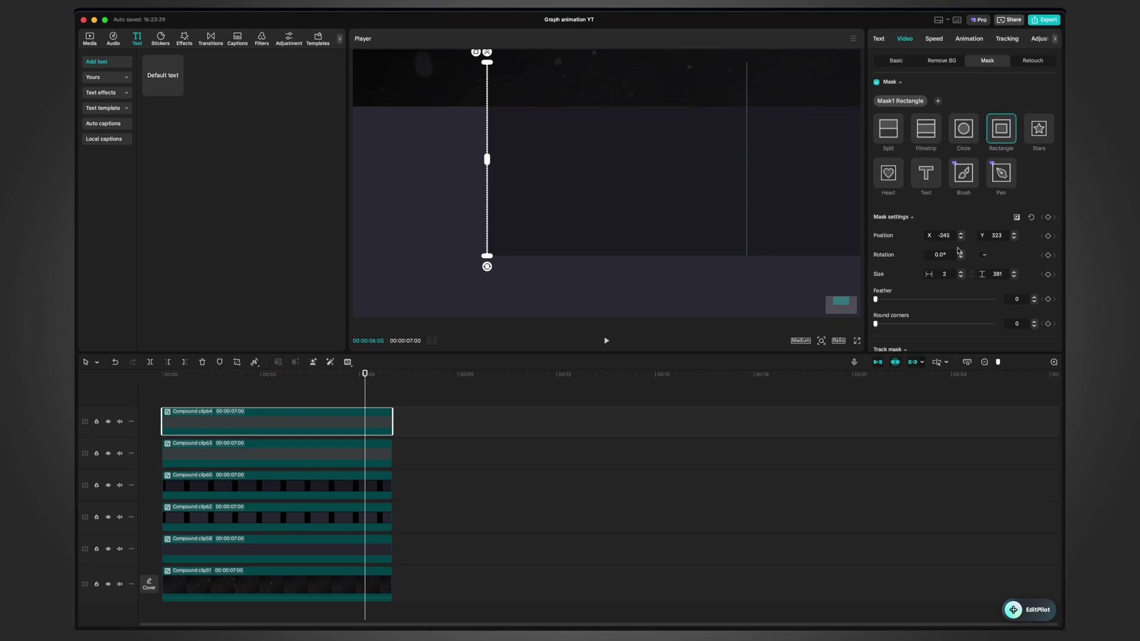
{"action": "left_click", "coordinate": [346, 385]}
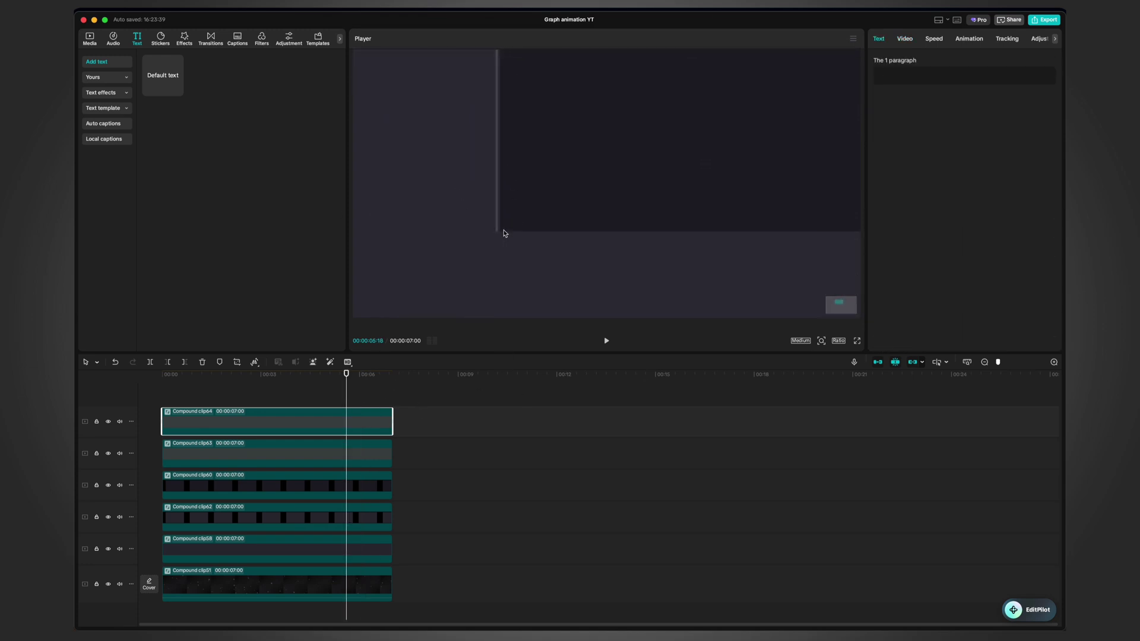
{"action": "left_click", "coordinate": [909, 40]}
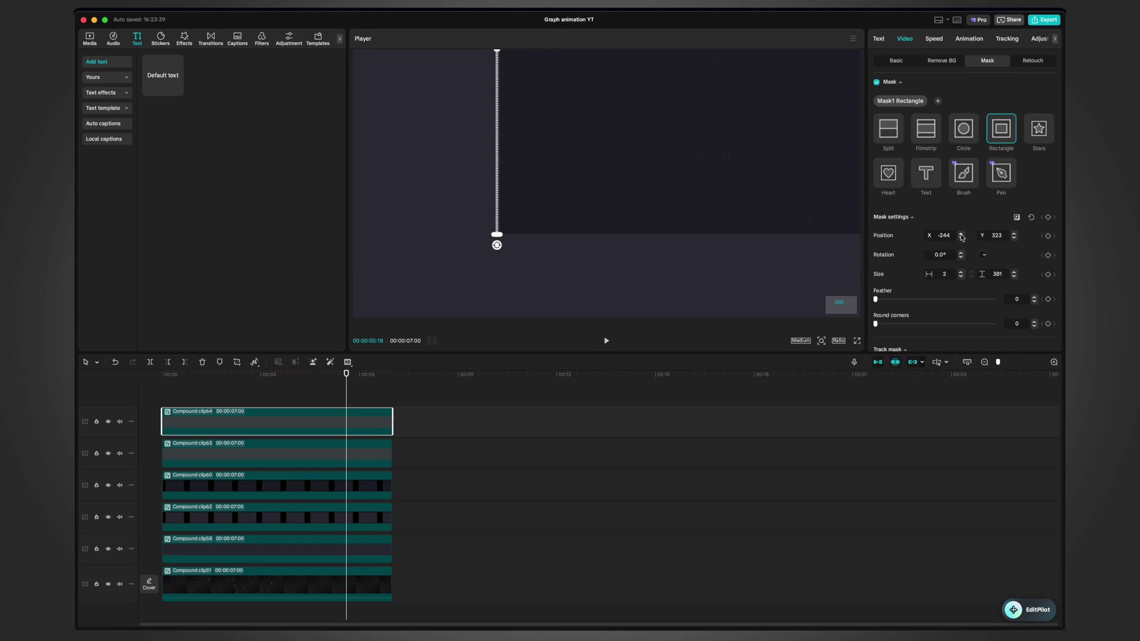
{"action": "left_click", "coordinate": [961, 237]}
{"action": "left_click", "coordinate": [961, 237]}
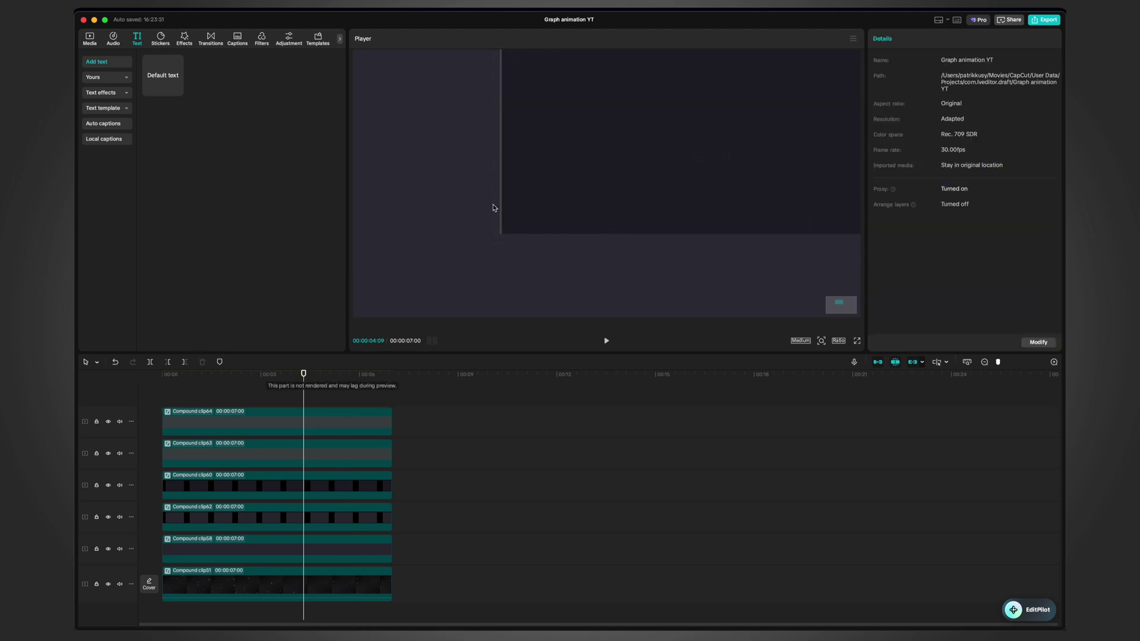
{"action": "scroll", "coordinate": [555, 134], "scroll_direction": "down", "scroll_amount": 5}
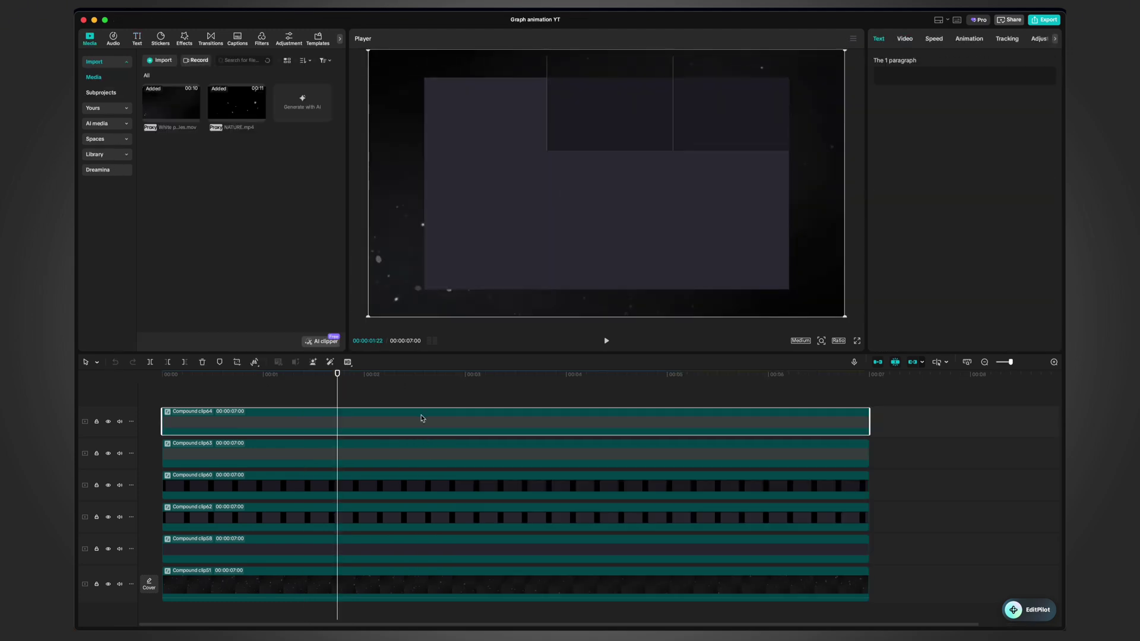
Step: Duplicate the line onto a new top track and turn its mask to 90°, about 1222 long, centred at X 0, Y 0
{"action": "left_click_drag", "start_coordinate": [422, 418], "coordinate": [405, 375]}
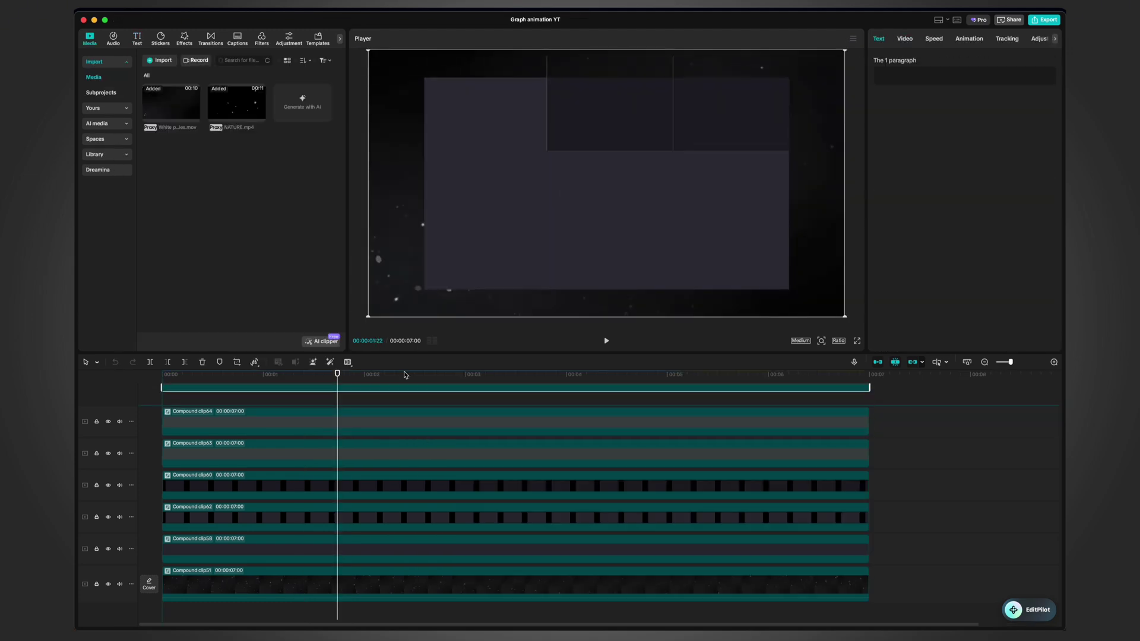
{"action": "left_click", "coordinate": [906, 41]}
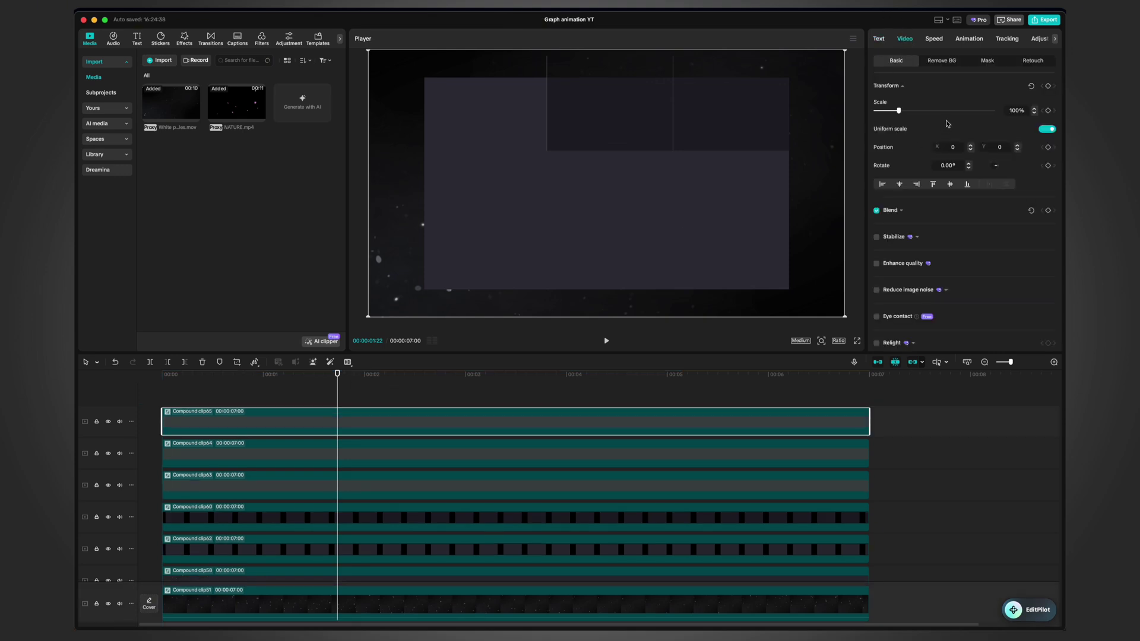
{"action": "left_click", "coordinate": [982, 60]}
{"action": "left_click_drag", "start_coordinate": [548, 158], "coordinate": [475, 108]}
{"action": "left_click_drag", "start_coordinate": [564, 105], "coordinate": [455, 183]}
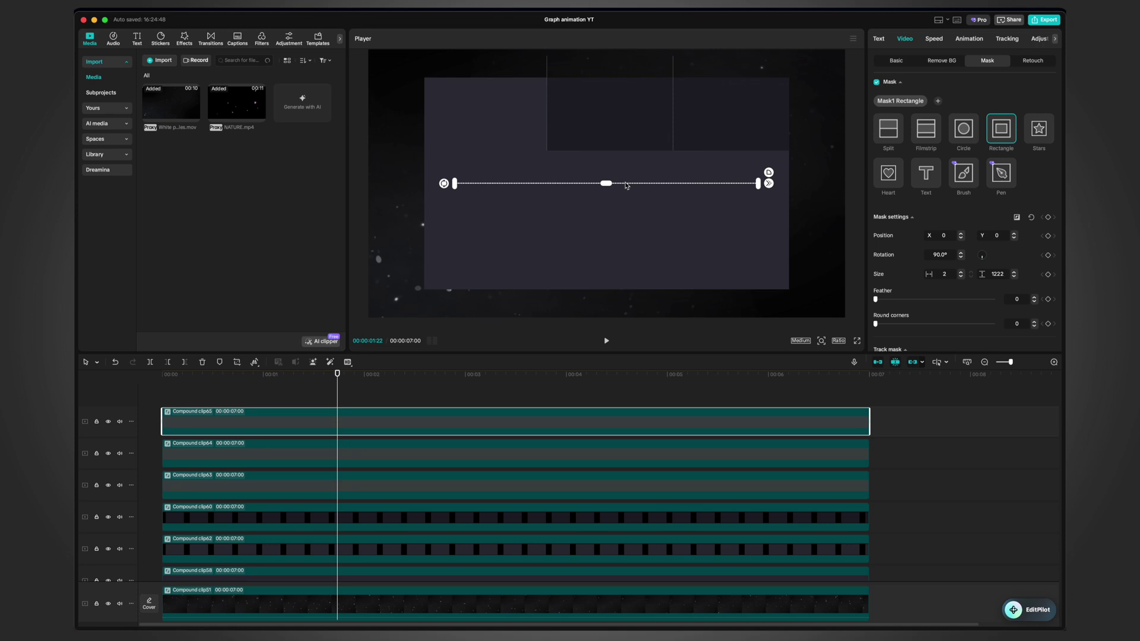
Step: Duplicate the horizontal line twice onto new tracks and move the copies' masks down in even spacing, the lowest at about Y -186
{"action": "left_click_drag", "start_coordinate": [409, 423], "coordinate": [416, 396]}
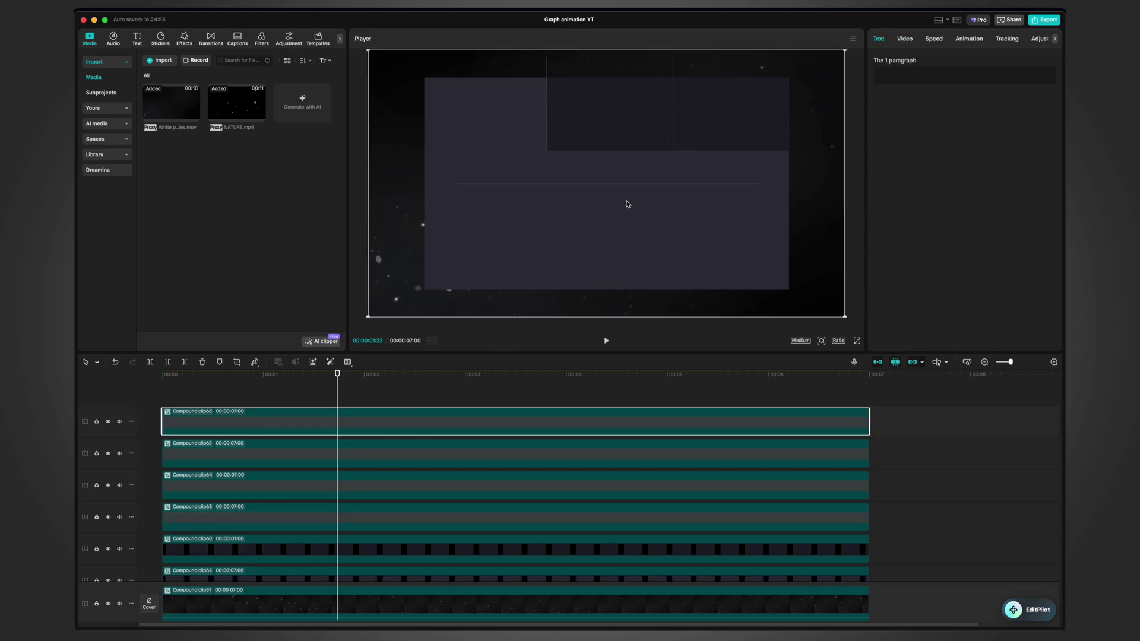
{"action": "left_click", "coordinate": [905, 40]}
{"action": "left_click_drag", "start_coordinate": [630, 189], "coordinate": [629, 209]}
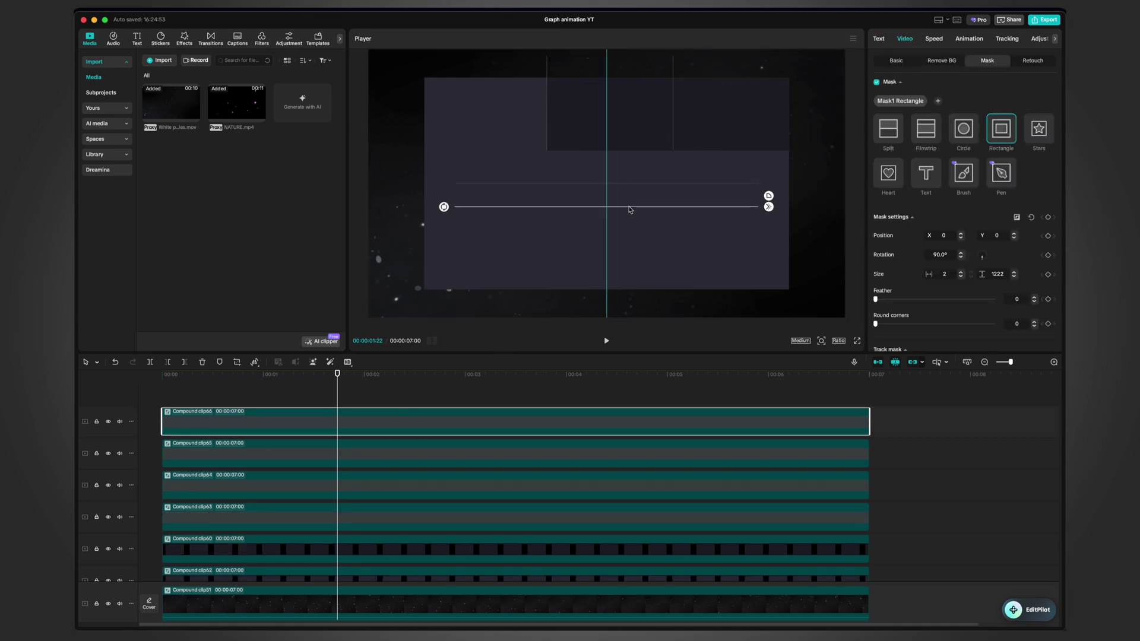
{"action": "left_click_drag", "start_coordinate": [439, 422], "coordinate": [437, 398]}
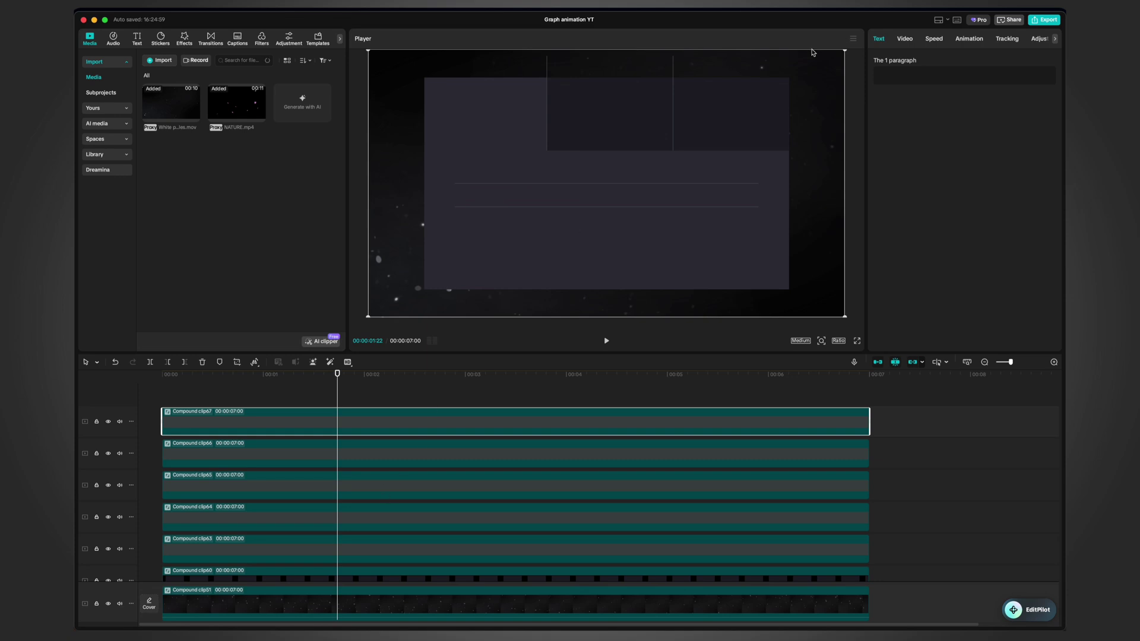
{"action": "left_click", "coordinate": [902, 37]}
{"action": "left_click_drag", "start_coordinate": [630, 207], "coordinate": [630, 230]}
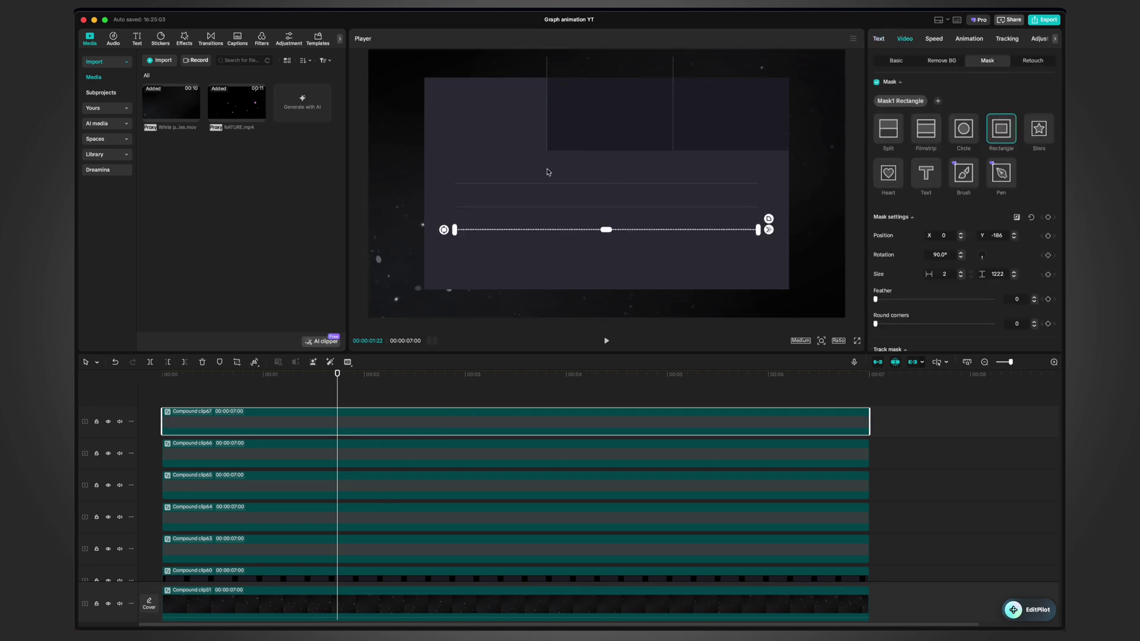
Step: Check the upper horizontal line's mask position and set the middle line's mask Y to -100
{"action": "scroll", "coordinate": [596, 201], "scroll_direction": "up", "scroll_amount": 5}
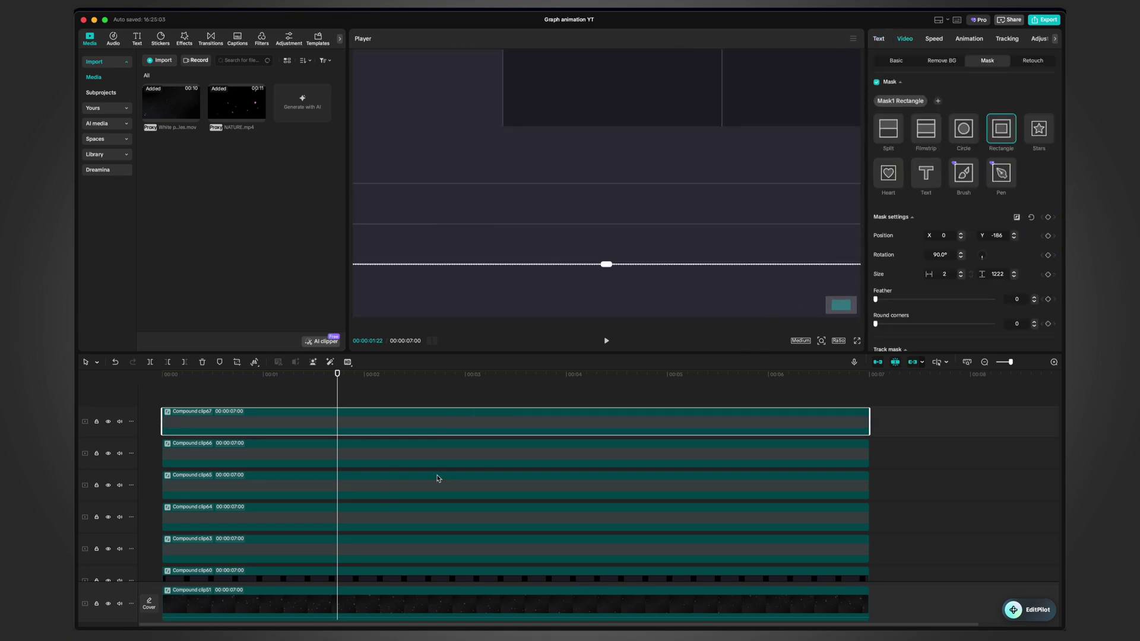
{"action": "left_click", "coordinate": [422, 453]}
{"action": "left_click", "coordinate": [368, 488]}
{"action": "scroll", "coordinate": [655, 211], "scroll_direction": "down", "scroll_amount": 3}
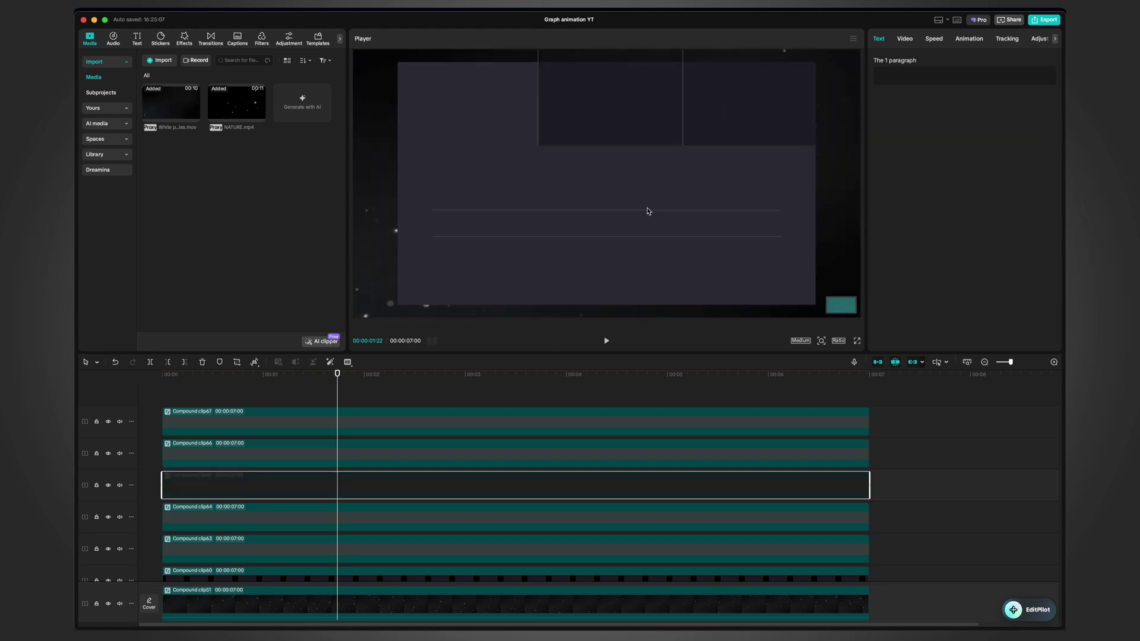
{"action": "left_click", "coordinate": [904, 38]}
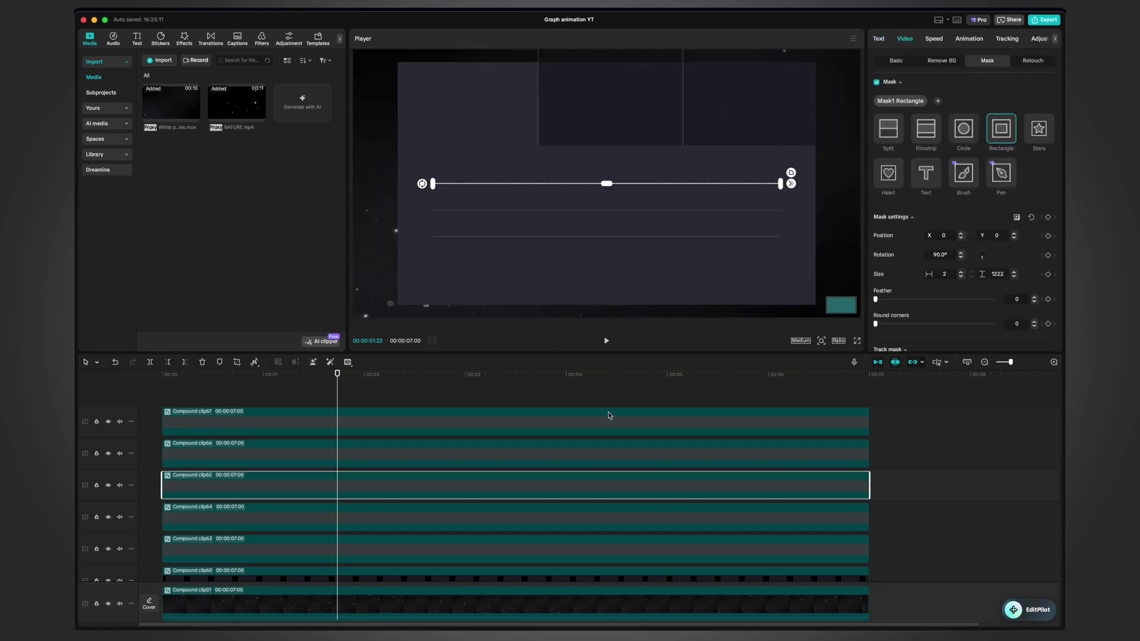
{"action": "left_click", "coordinate": [490, 454]}
{"action": "left_click", "coordinate": [903, 40]}
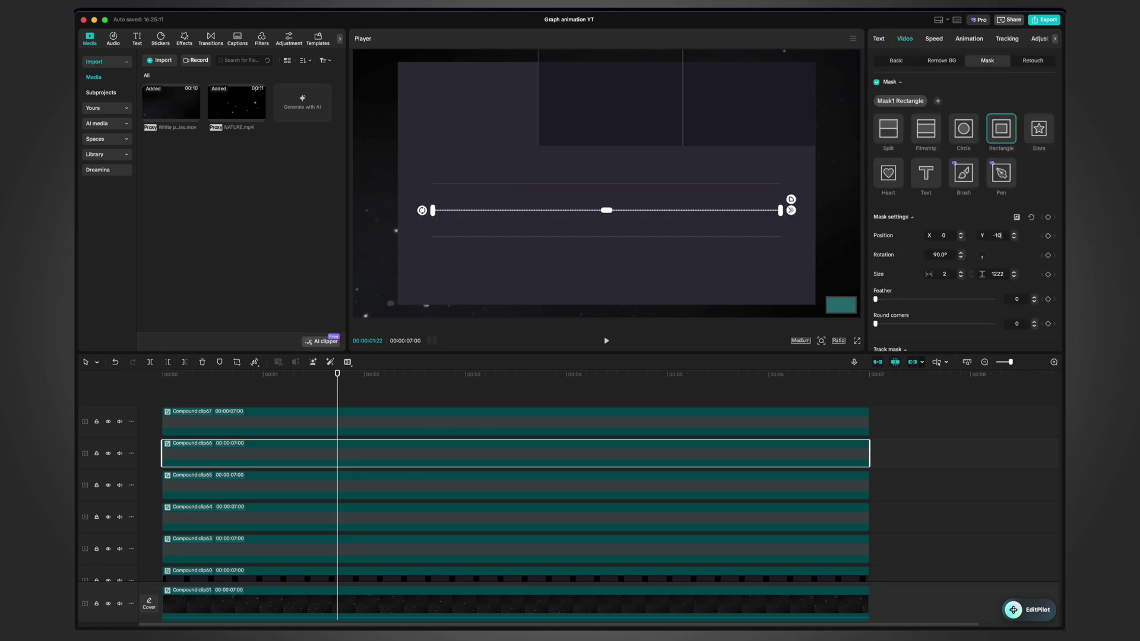
Step: Set the lowest horizontal line's mask Y position to -200
{"action": "left_click", "coordinate": [348, 433]}
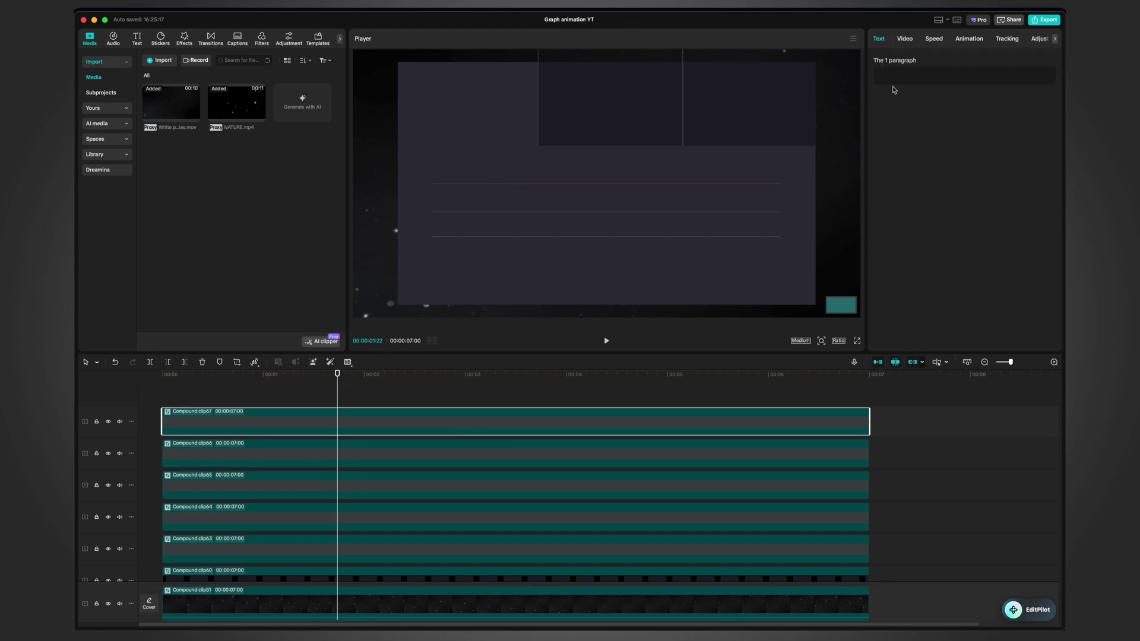
{"action": "left_click", "coordinate": [903, 39]}
{"action": "left_click", "coordinate": [1002, 236]}
{"action": "key", "text": "BackSpace"}
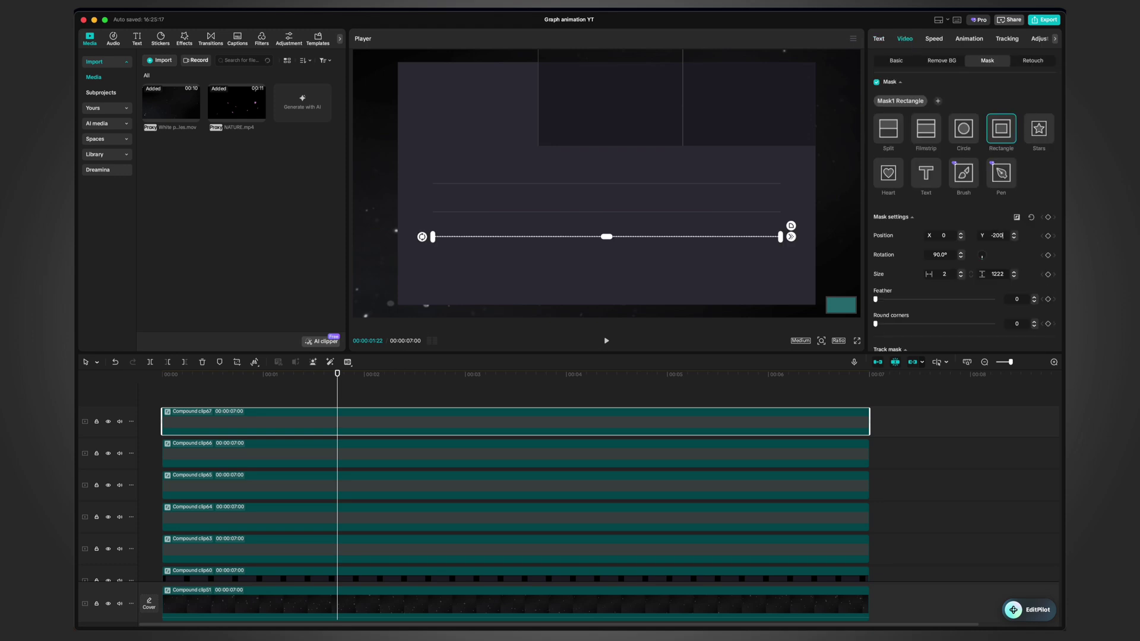
{"action": "type", "text": "-200"}
{"action": "key", "text": "Return"}
{"action": "left_click", "coordinate": [546, 392]}
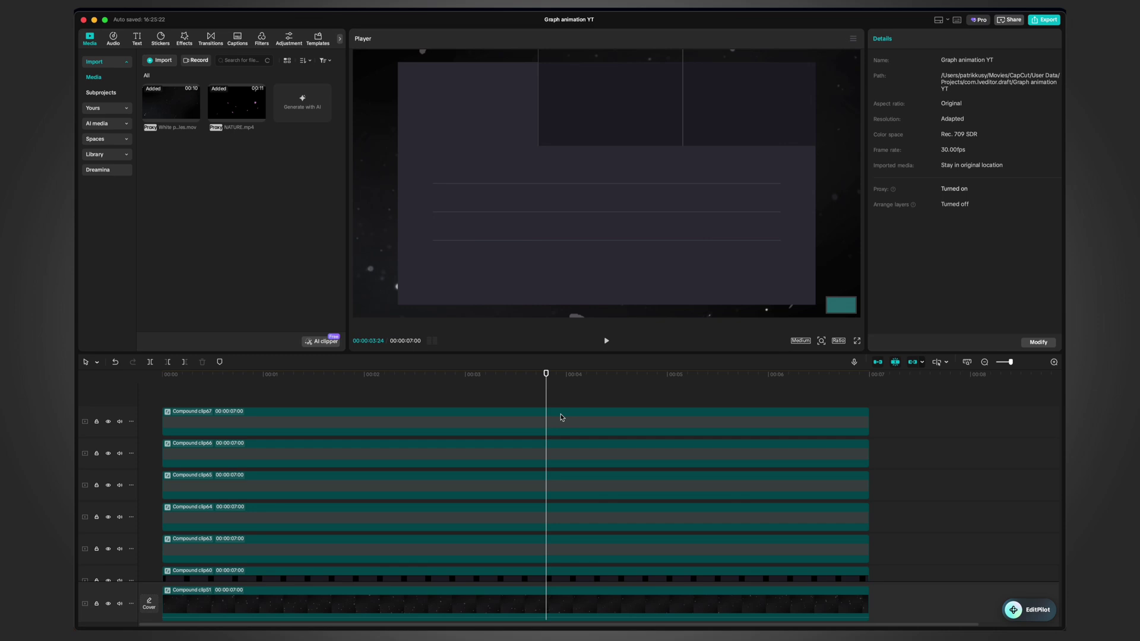
Step: Duplicate the lowest horizontal line onto a new top track and set the copy's mask Y position to -300
{"action": "left_click", "coordinate": [561, 417]}
{"action": "key", "text": "super+c"}
{"action": "key", "text": "super+v"}
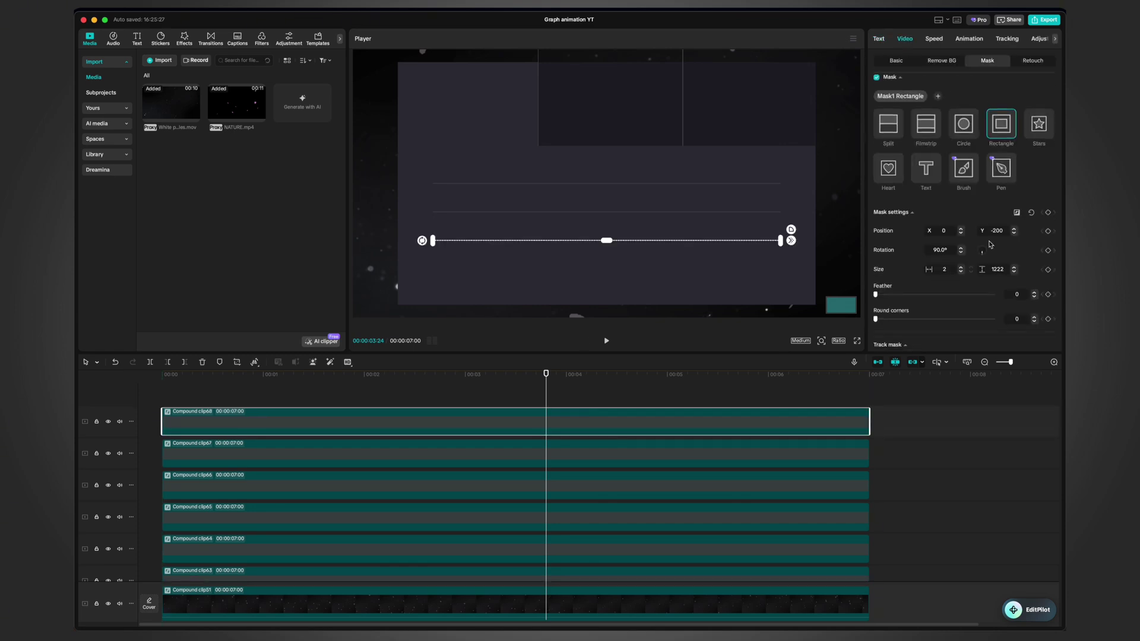
{"action": "scroll", "coordinate": [990, 244], "scroll_direction": "down", "scroll_amount": 1}
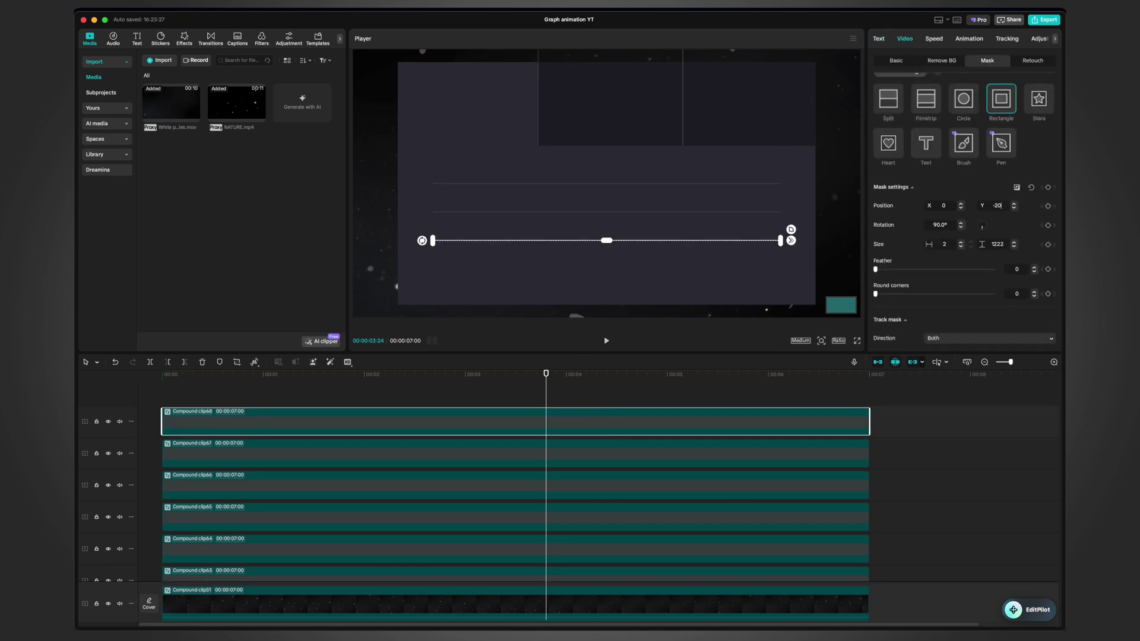
{"action": "key", "text": "Return"}
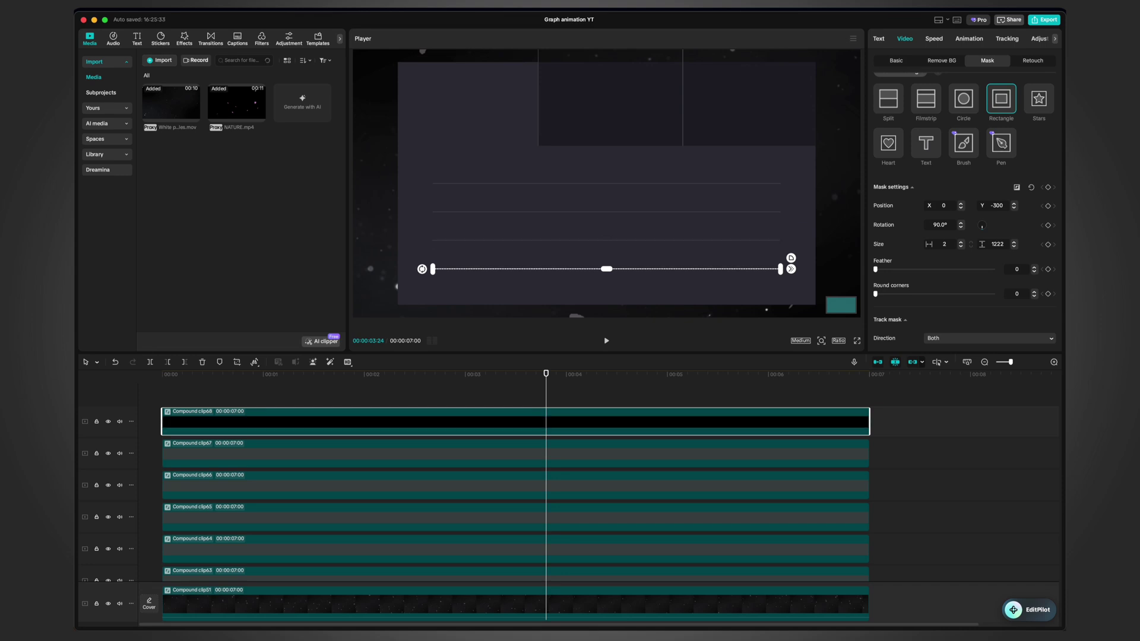
Step: Recolour the background fill inside the lowest horizontal line's compound clip to bright blue and return to the main timeline
{"action": "left_click_drag", "start_coordinate": [675, 374], "coordinate": [499, 401]}
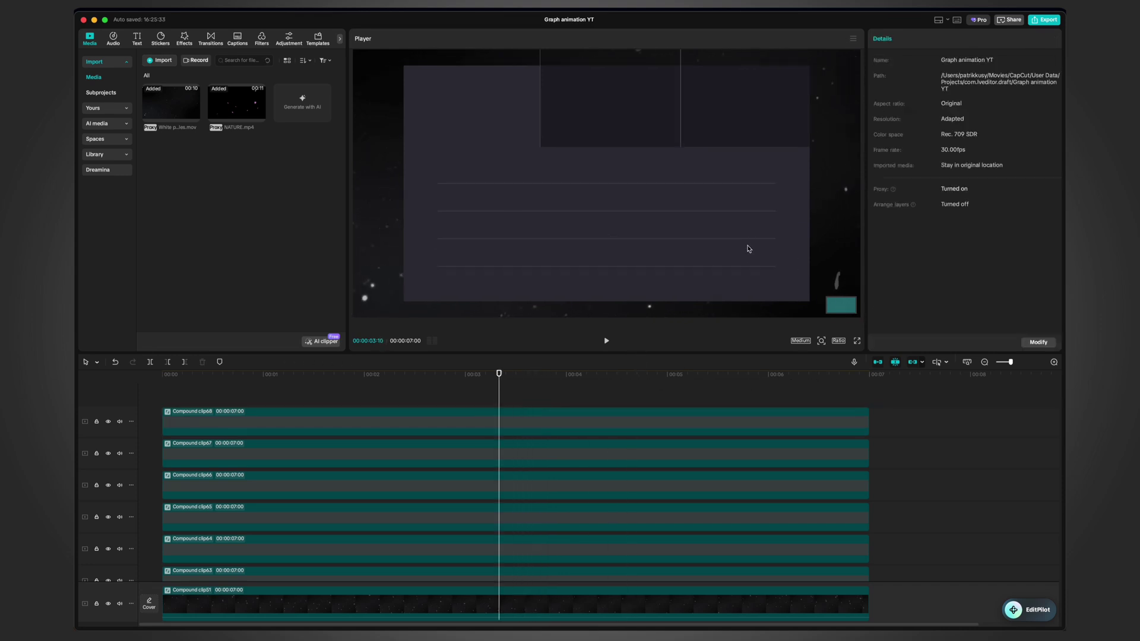
{"action": "left_click_drag", "start_coordinate": [899, 410], "coordinate": [833, 501]}
{"action": "mouse_move", "coordinate": [700, 196]}
{"action": "left_mouse_down"}
{"action": "mouse_move", "coordinate": [699, 183]}
{"action": "mouse_move", "coordinate": [700, 195]}
{"action": "left_mouse_up"}
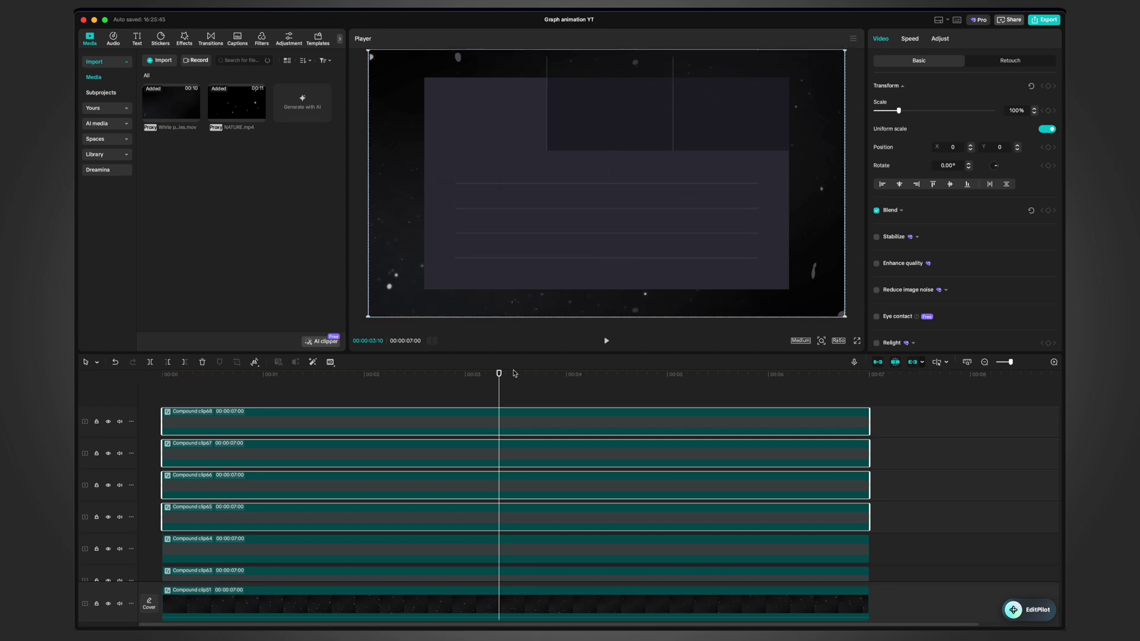
{"action": "double_click", "coordinate": [491, 429]}
{"action": "scroll", "coordinate": [906, 260], "scroll_direction": "down", "scroll_amount": 2}
{"action": "scroll", "coordinate": [926, 243], "scroll_direction": "down", "scroll_amount": 6}
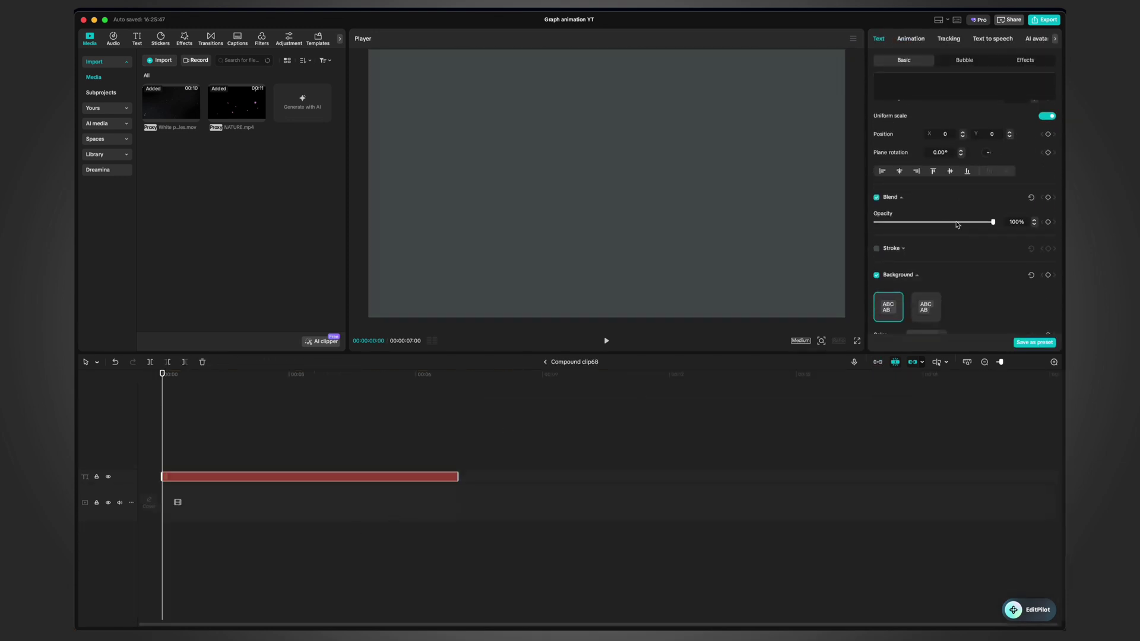
{"action": "left_click", "coordinate": [940, 204]}
{"action": "left_click_drag", "start_coordinate": [951, 285], "coordinate": [959, 285]}
{"action": "left_click_drag", "start_coordinate": [966, 251], "coordinate": [993, 216]}
{"action": "left_click", "coordinate": [546, 363]}
{"action": "left_click", "coordinate": [547, 364]}
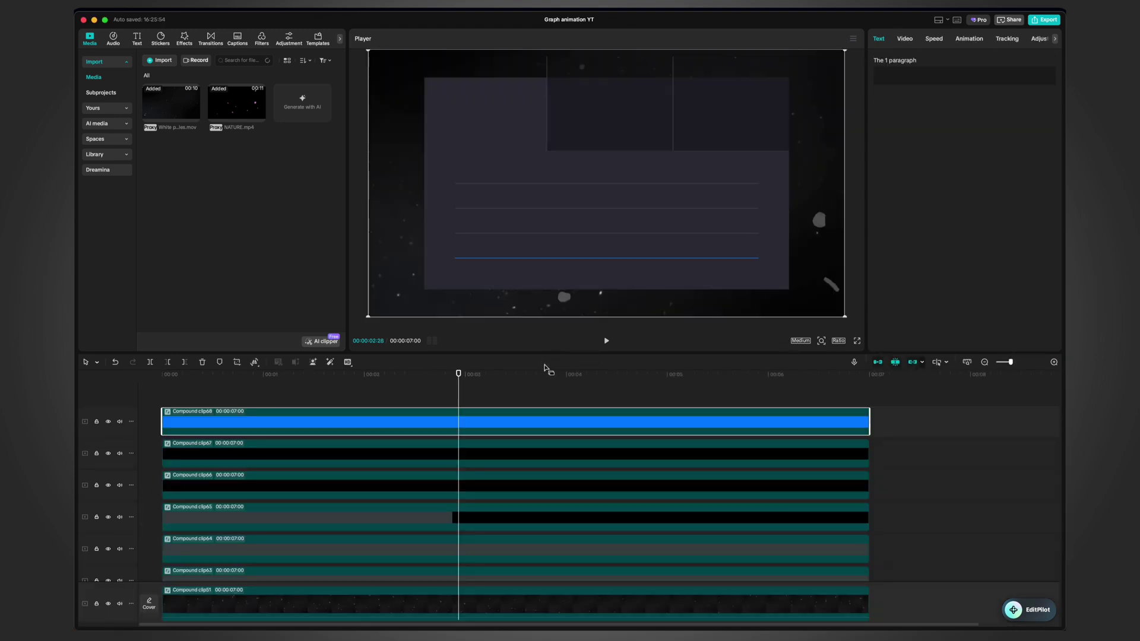
Step: Set the blue line's rectangle mask width to 3
{"action": "left_click", "coordinate": [901, 39]}
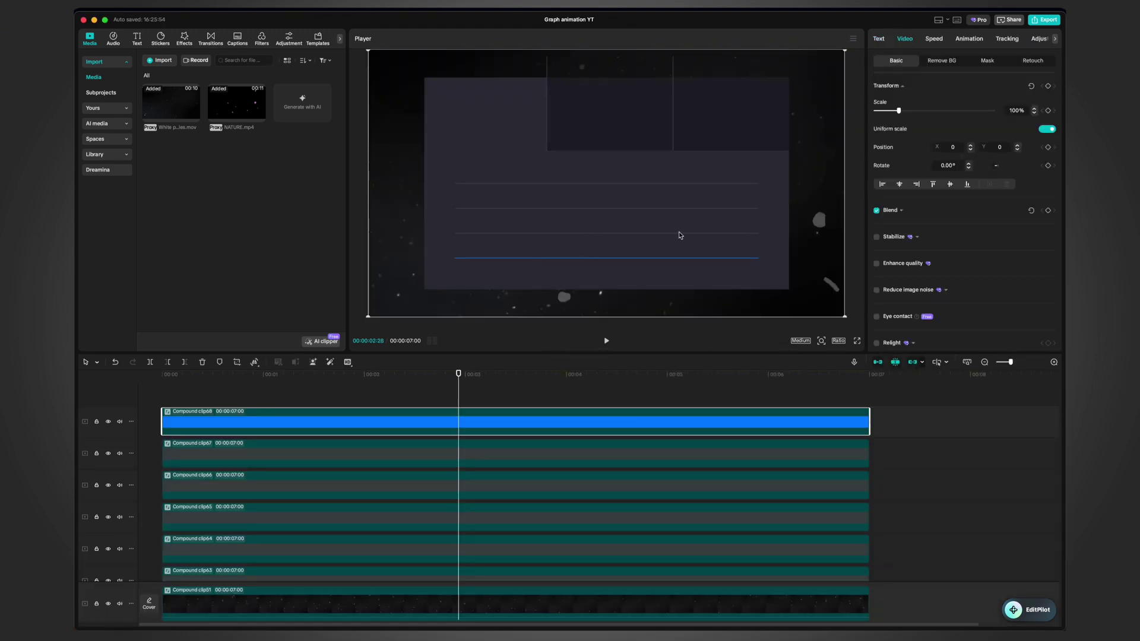
{"action": "left_click", "coordinate": [988, 61]}
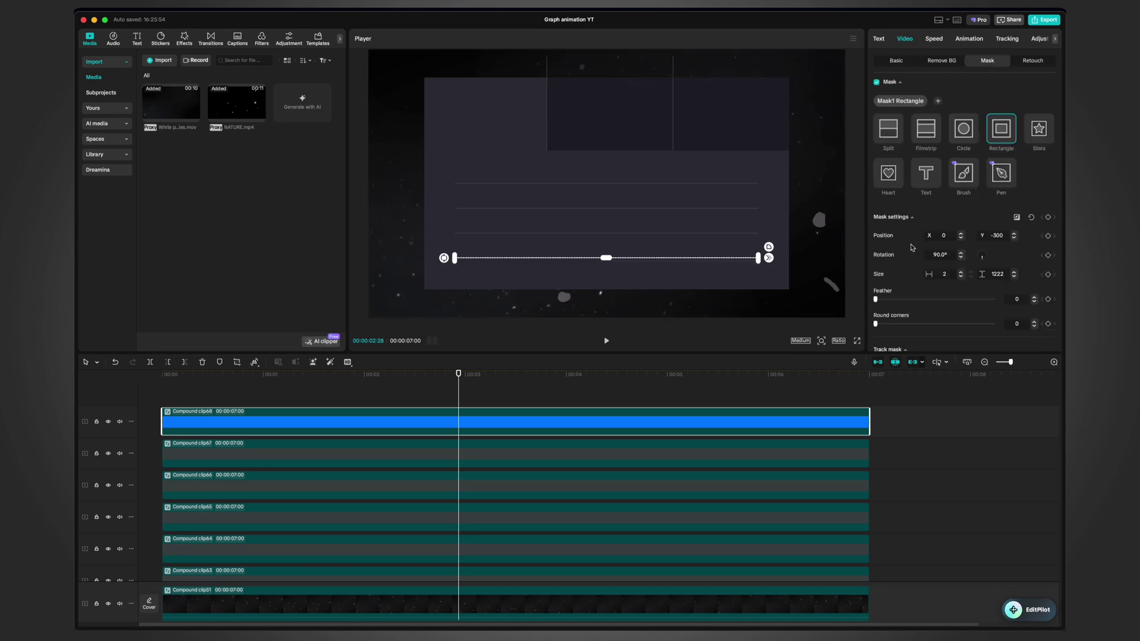
{"action": "left_click", "coordinate": [960, 273]}
{"action": "left_click_drag", "start_coordinate": [783, 376], "coordinate": [586, 381]}
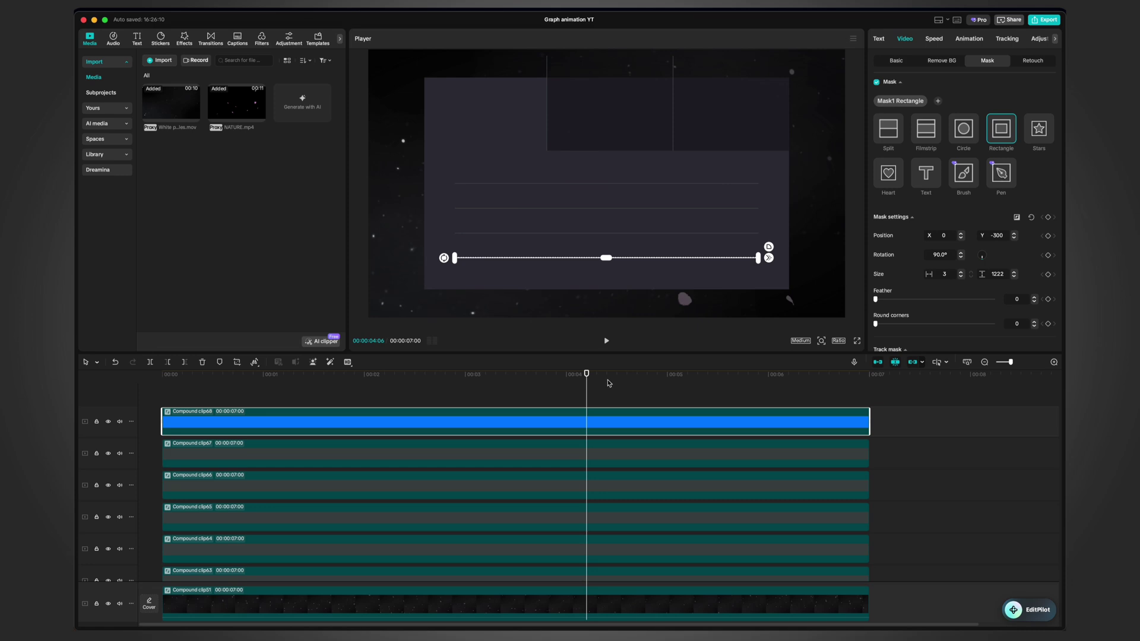
Step: Add a default text on a new track above the blue line and extend it to the 7-second end of the other clips
{"action": "left_click", "coordinate": [265, 395]}
{"action": "left_click", "coordinate": [323, 419]}
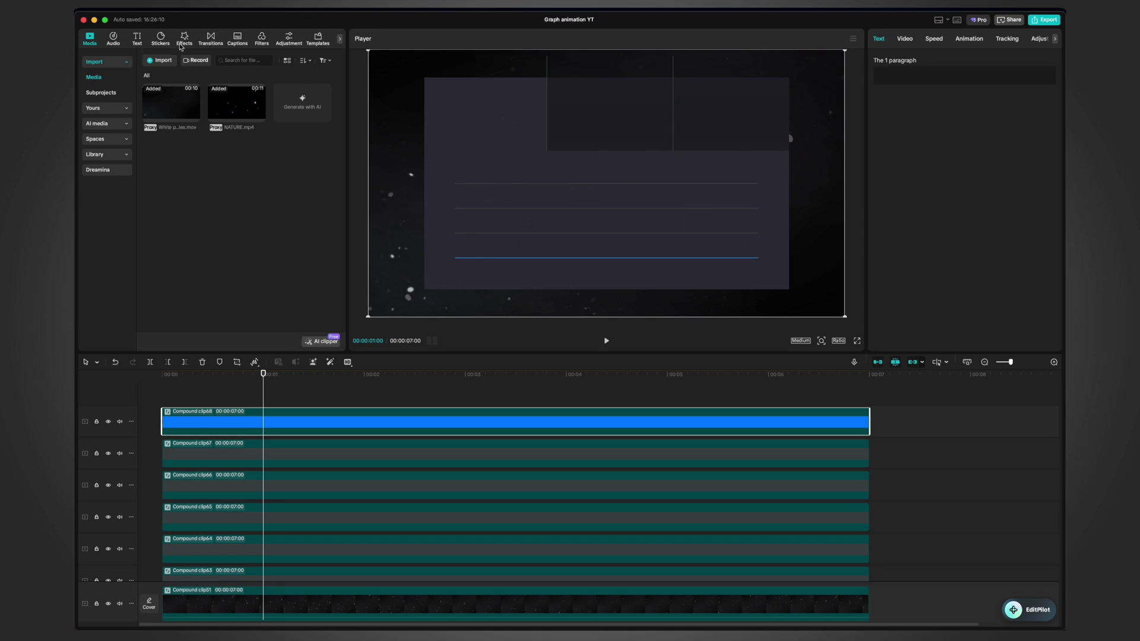
{"action": "left_click", "coordinate": [136, 39]}
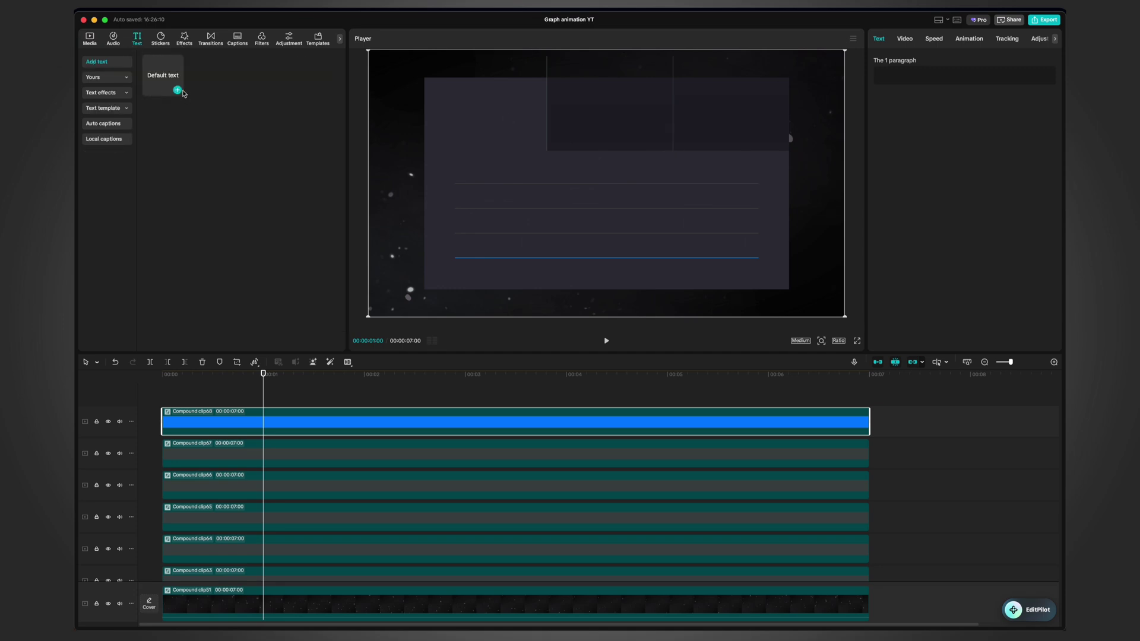
{"action": "left_click", "coordinate": [177, 90]}
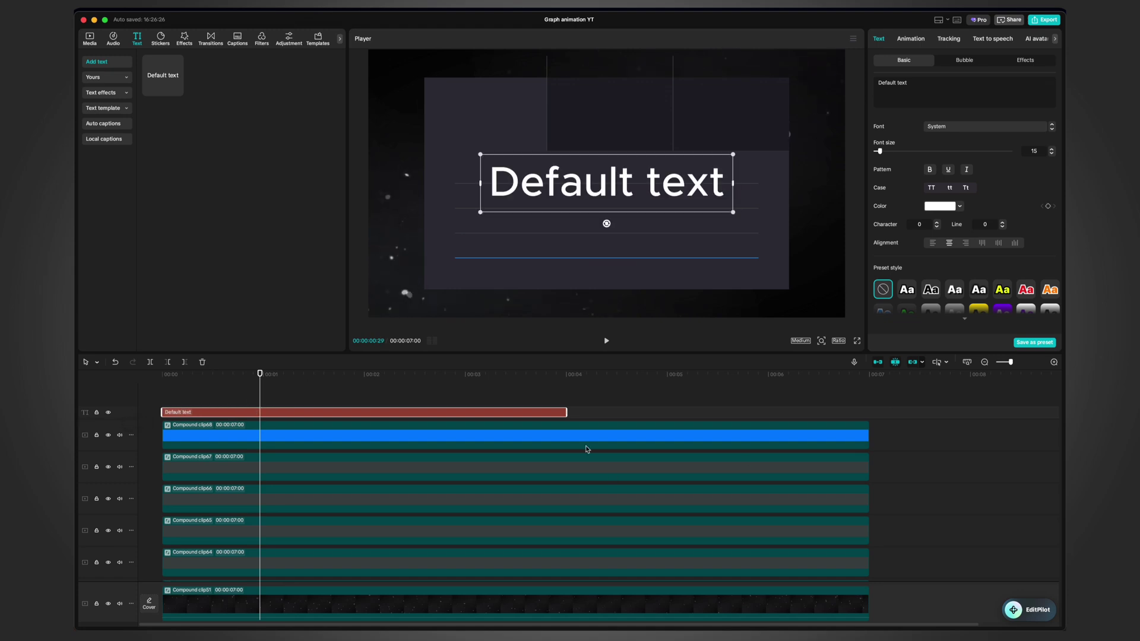
{"action": "left_click_drag", "start_coordinate": [567, 413], "coordinate": [870, 414]}
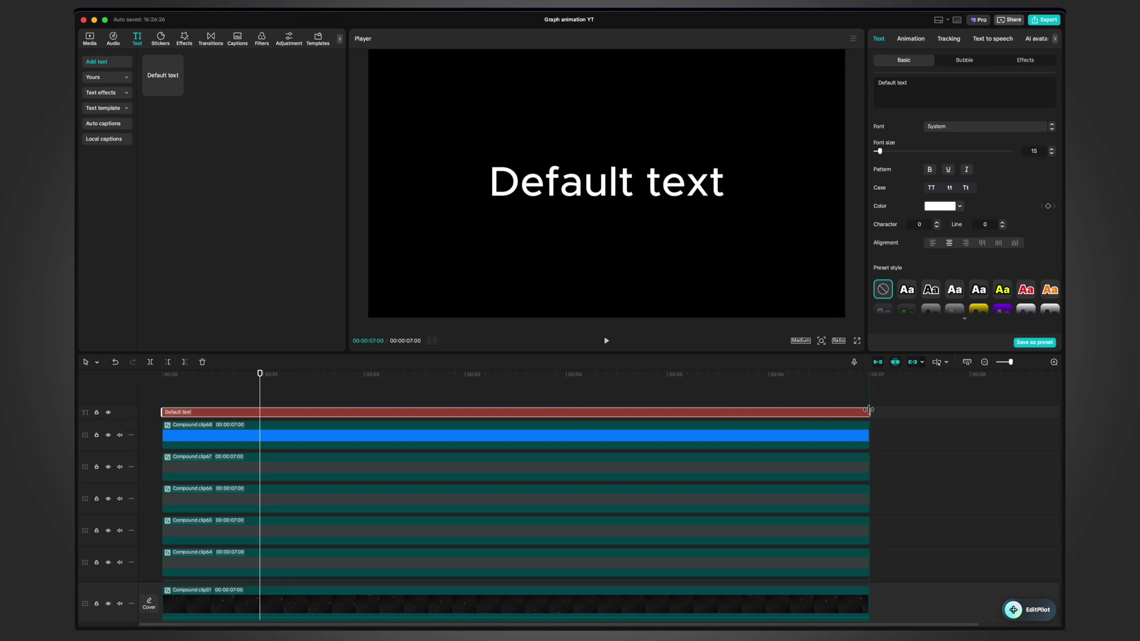
Step: Change the text to "Views" and set it in SF Pro Display Bold with character spacing -1
{"action": "key", "text": "super+a"}
{"action": "key", "text": "BackSpace"}
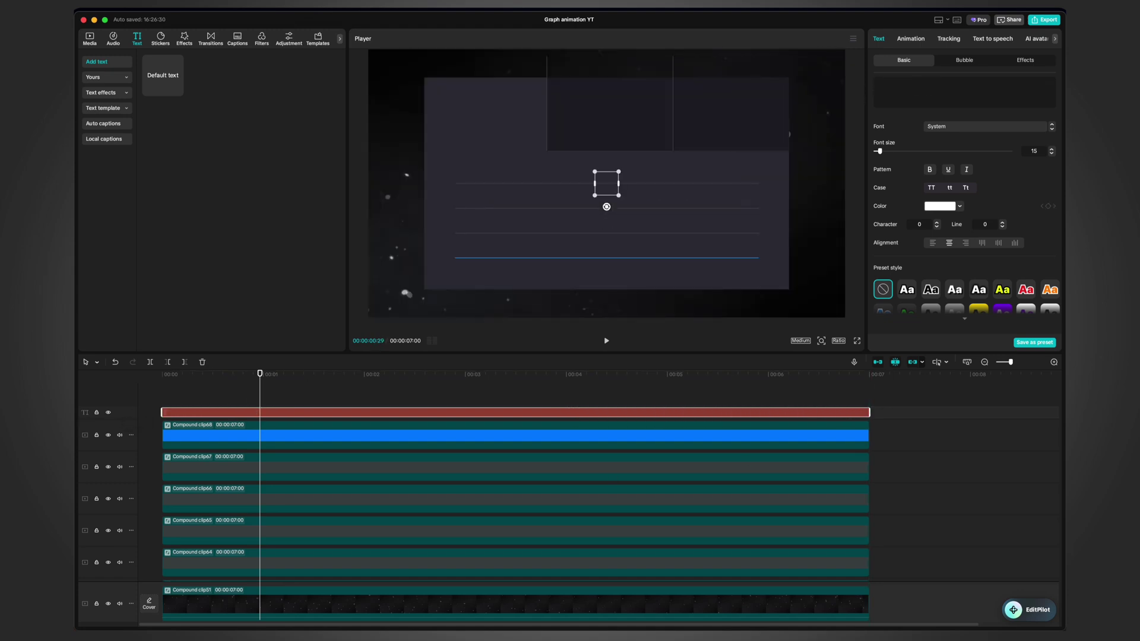
{"action": "type", "text": "Views"}
{"action": "left_click", "coordinate": [985, 126]}
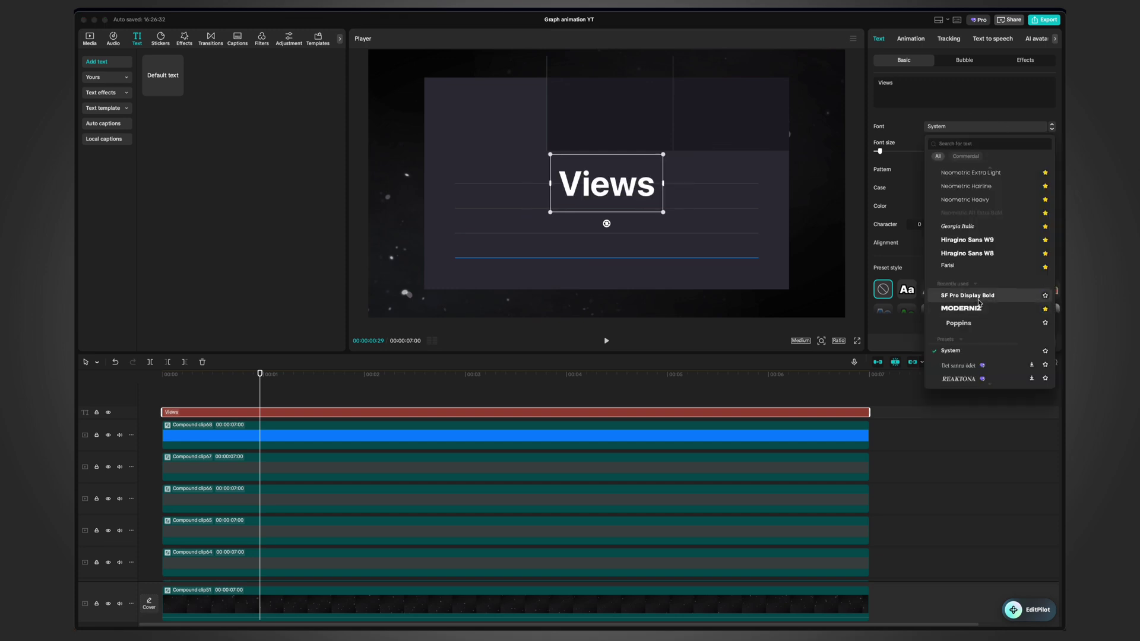
{"action": "left_click", "coordinate": [953, 280]}
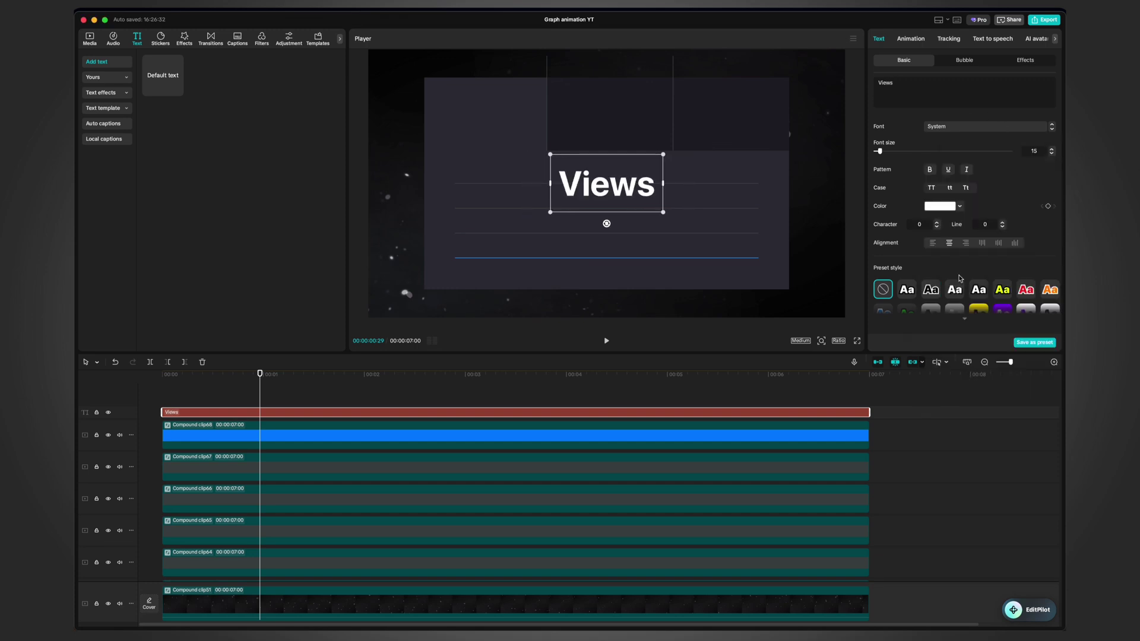
{"action": "left_click", "coordinate": [936, 226]}
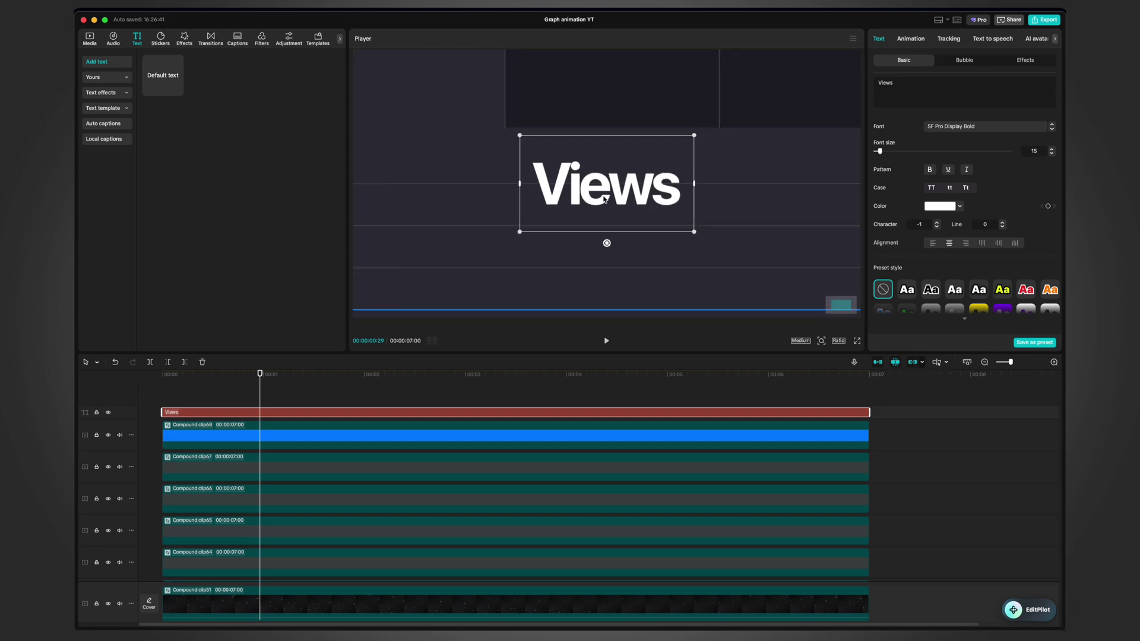
Step: Colour the Views text light grey D0D0D0, scale it down and place it in the first column of the panel's header area
{"action": "left_click_drag", "start_coordinate": [659, 155], "coordinate": [651, 159]}
{"action": "left_click", "coordinate": [959, 206]}
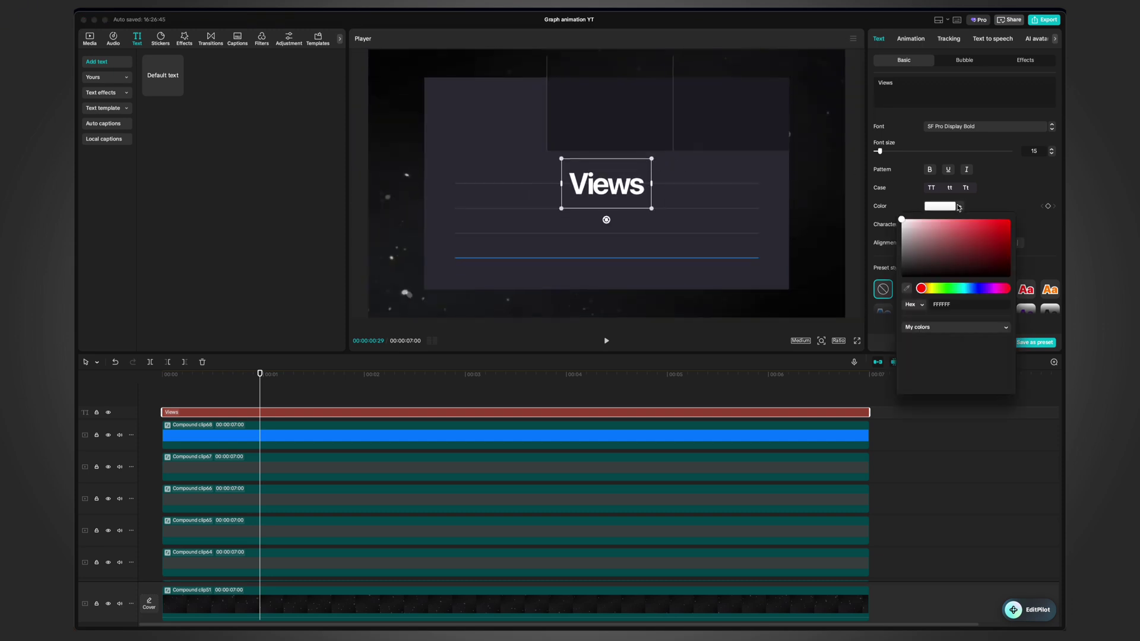
{"action": "left_click_drag", "start_coordinate": [917, 230], "coordinate": [845, 233]}
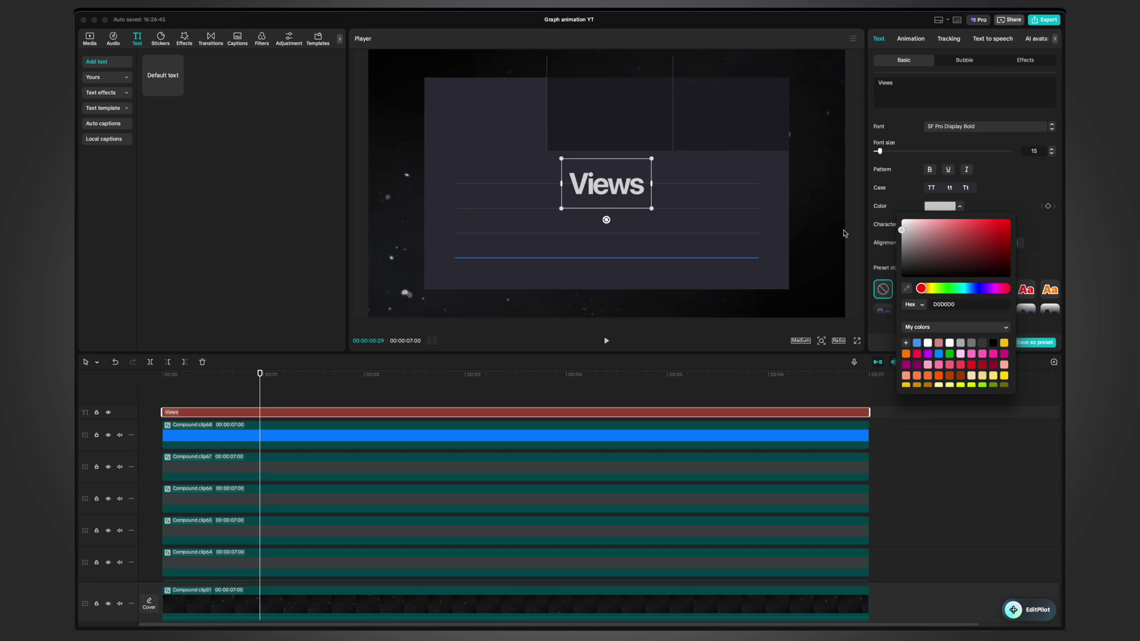
{"action": "left_click_drag", "start_coordinate": [646, 165], "coordinate": [508, 91]}
Step: Add a horizontal guide at the header label height and align the Views text vertically with it
{"action": "left_click", "coordinate": [853, 39]}
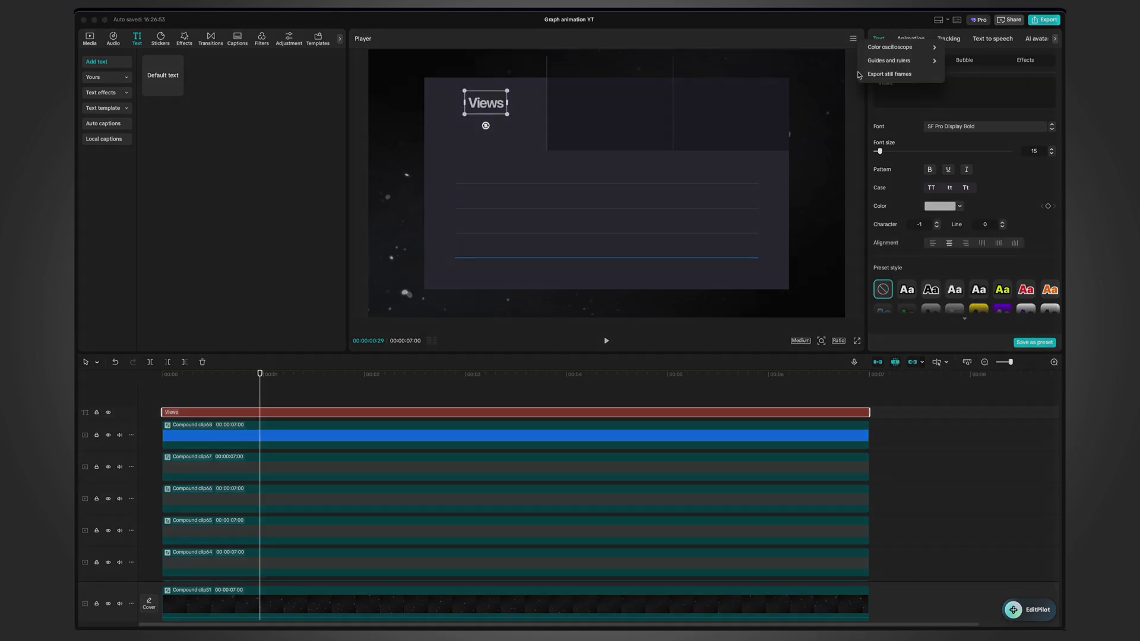
{"action": "mouse_move", "coordinate": [902, 61]}
{"action": "left_click", "coordinate": [994, 67]}
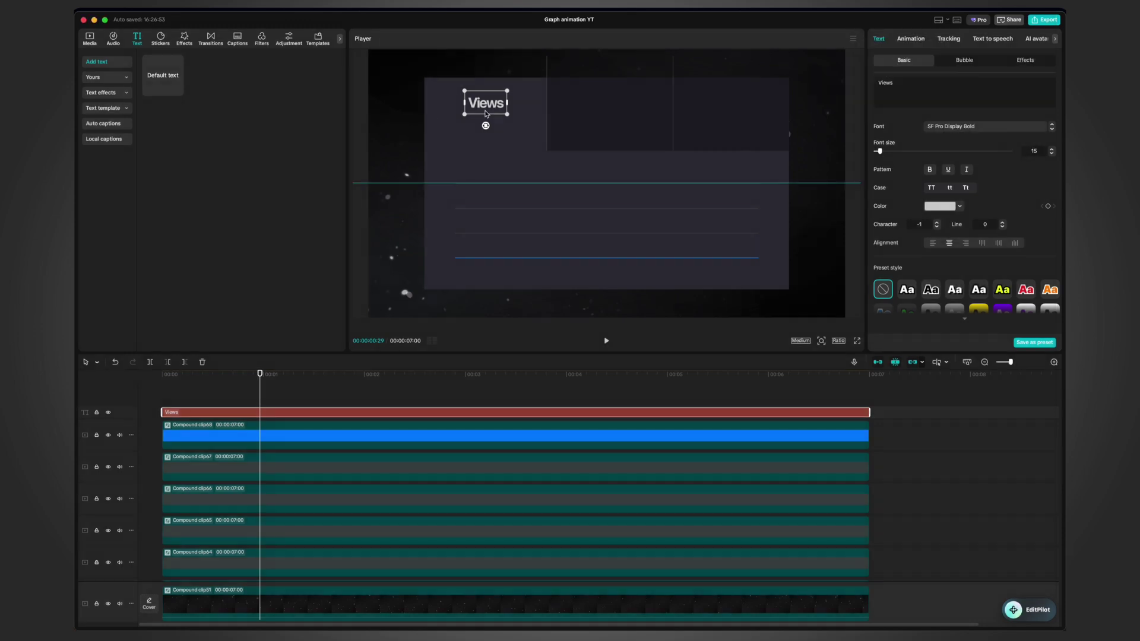
{"action": "left_click_drag", "start_coordinate": [394, 182], "coordinate": [391, 107]}
{"action": "left_click", "coordinate": [850, 40]}
{"action": "mouse_move", "coordinate": [902, 59]}
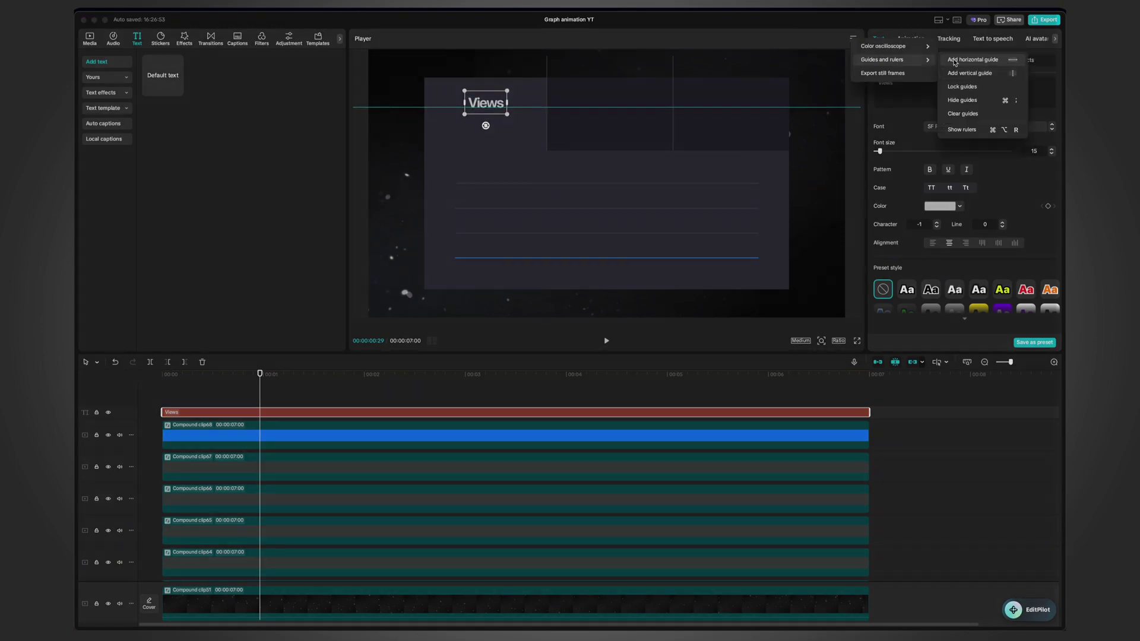
{"action": "left_click", "coordinate": [492, 99]}
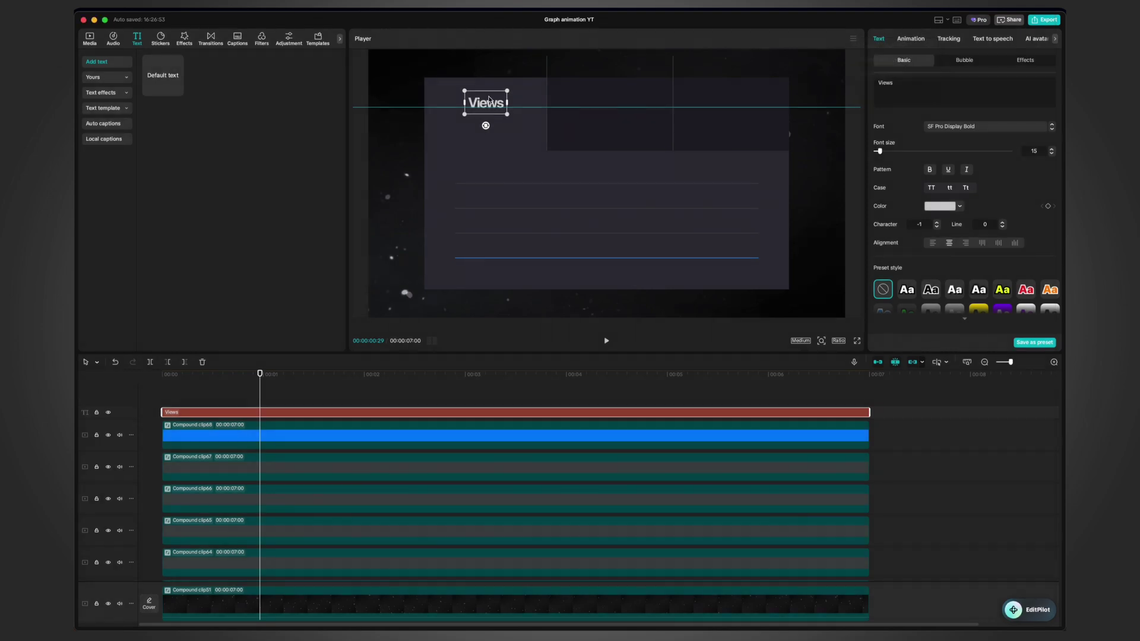
{"action": "left_click_drag", "start_coordinate": [492, 99], "coordinate": [489, 104]}
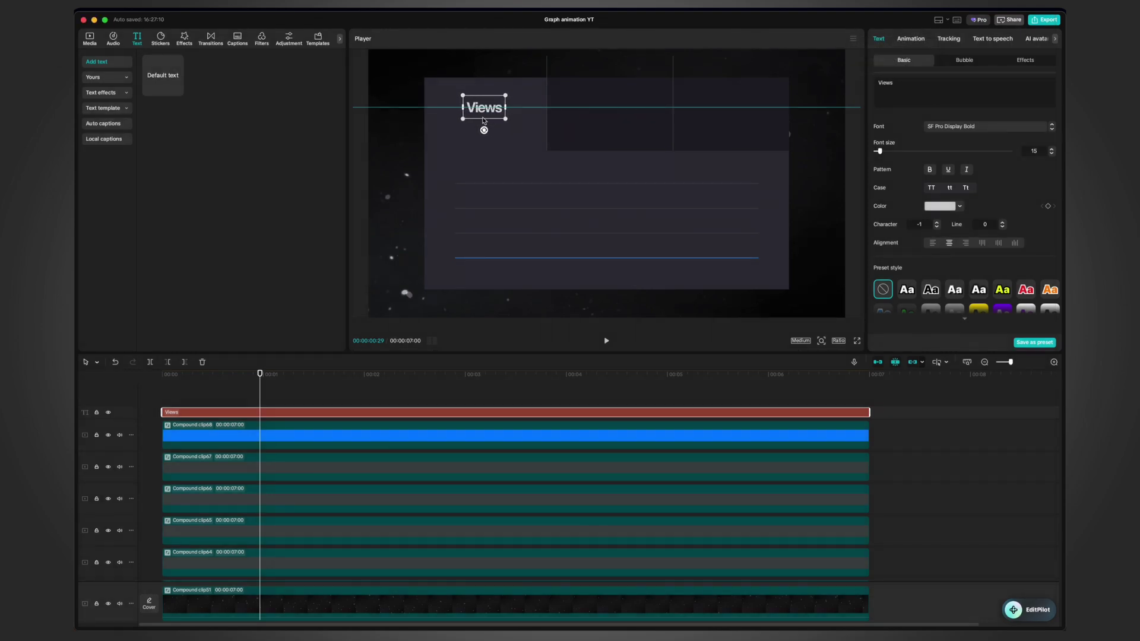
Step: Lock the preview guides
{"action": "left_click", "coordinate": [853, 38]}
{"action": "mouse_move", "coordinate": [927, 63]}
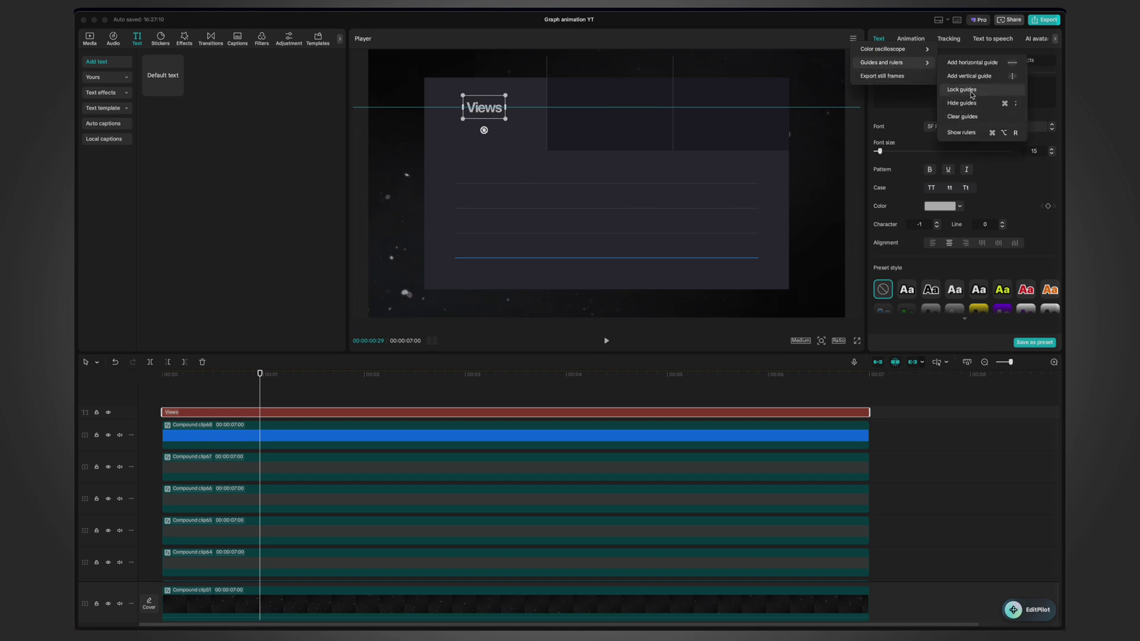
{"action": "left_click", "coordinate": [971, 92]}
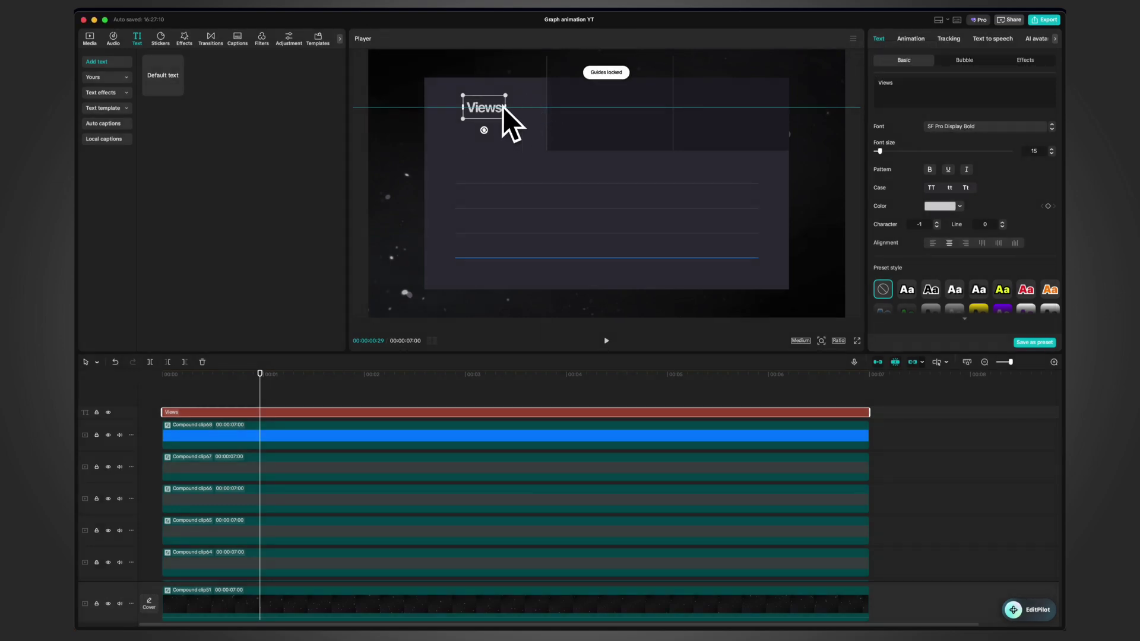
Step: Duplicate the Views label into the middle header column along the guide and change the copy's text to "Watch time (hours)"
{"action": "key", "text": "ctrl+c"}
{"action": "key", "text": "ctrl+v"}
{"action": "left_click_drag", "start_coordinate": [499, 112], "coordinate": [619, 113]}
{"action": "double_click", "coordinate": [922, 81]}
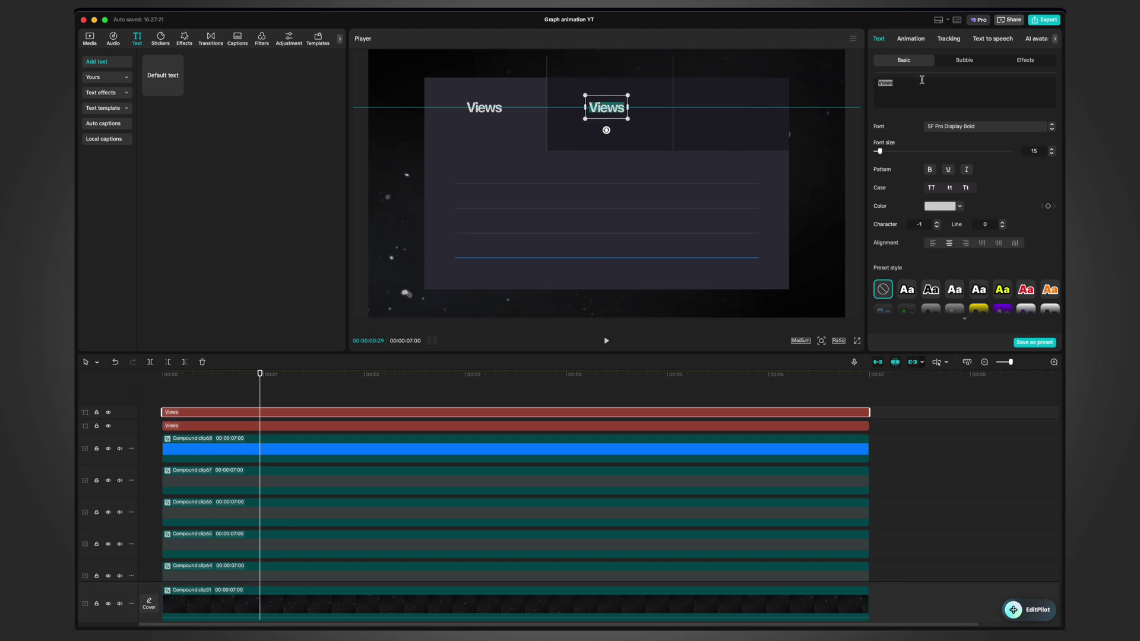
{"action": "type", "text": "Watch time"}
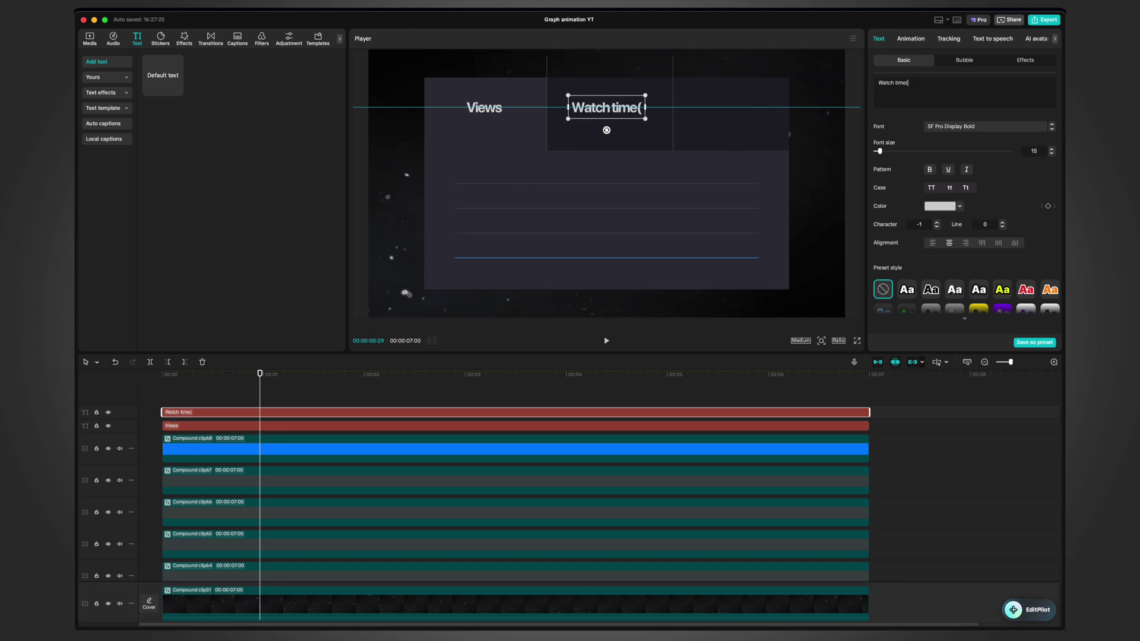
{"action": "type", "text": " (hours)"}
Step: Set the Views label's font size to 11
{"action": "left_click", "coordinate": [498, 106]}
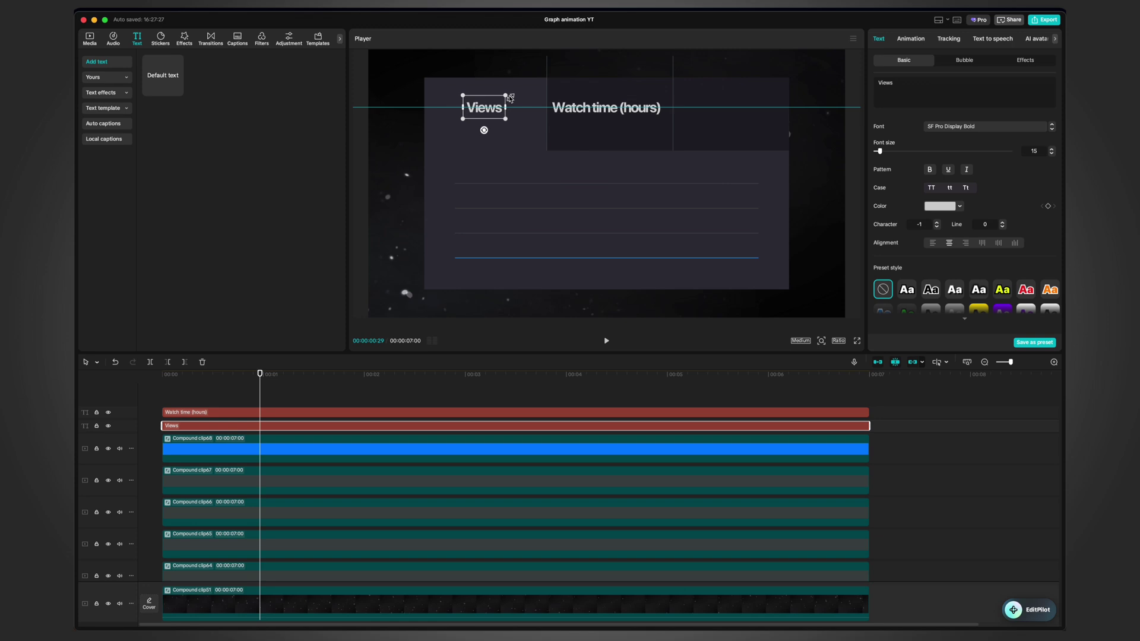
{"action": "left_click_drag", "start_coordinate": [499, 100], "coordinate": [499, 100]}
{"action": "key", "text": "super+z"}
{"action": "left_click", "coordinate": [1050, 154]}
{"action": "left_click", "coordinate": [1051, 154]}
{"action": "left_click", "coordinate": [1051, 154]}
{"action": "left_click", "coordinate": [1051, 154]}
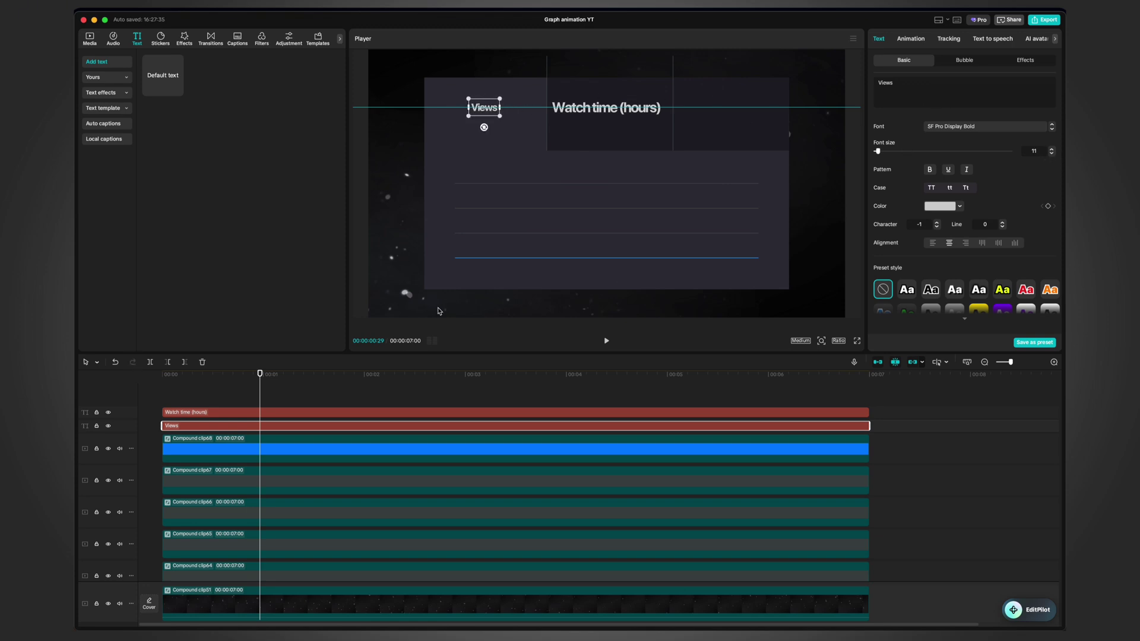
Step: Set the "Watch time (hours)" label's font size to 11
{"action": "left_click", "coordinate": [315, 414]}
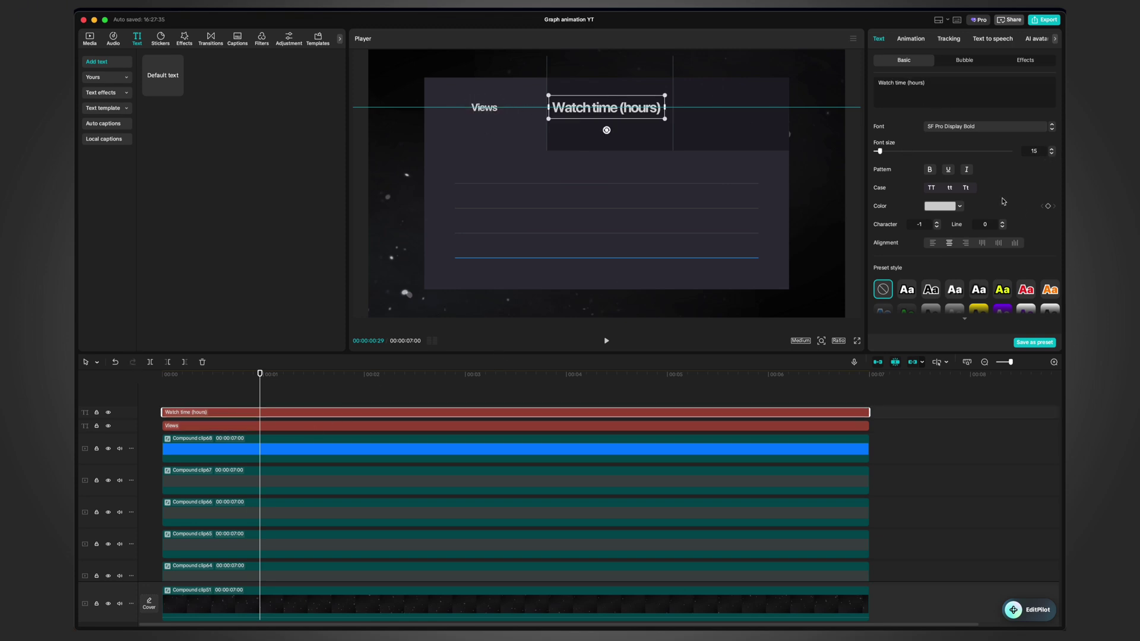
{"action": "left_click", "coordinate": [1051, 154]}
{"action": "left_click", "coordinate": [1052, 154]}
{"action": "left_click", "coordinate": [1051, 154]}
{"action": "left_click", "coordinate": [1052, 154]}
Step: Duplicate the "Watch time (hours)" label onto a new top track, place it in the last header column and change its text to "Subscribers"
{"action": "left_click_drag", "start_coordinate": [380, 414], "coordinate": [378, 393]}
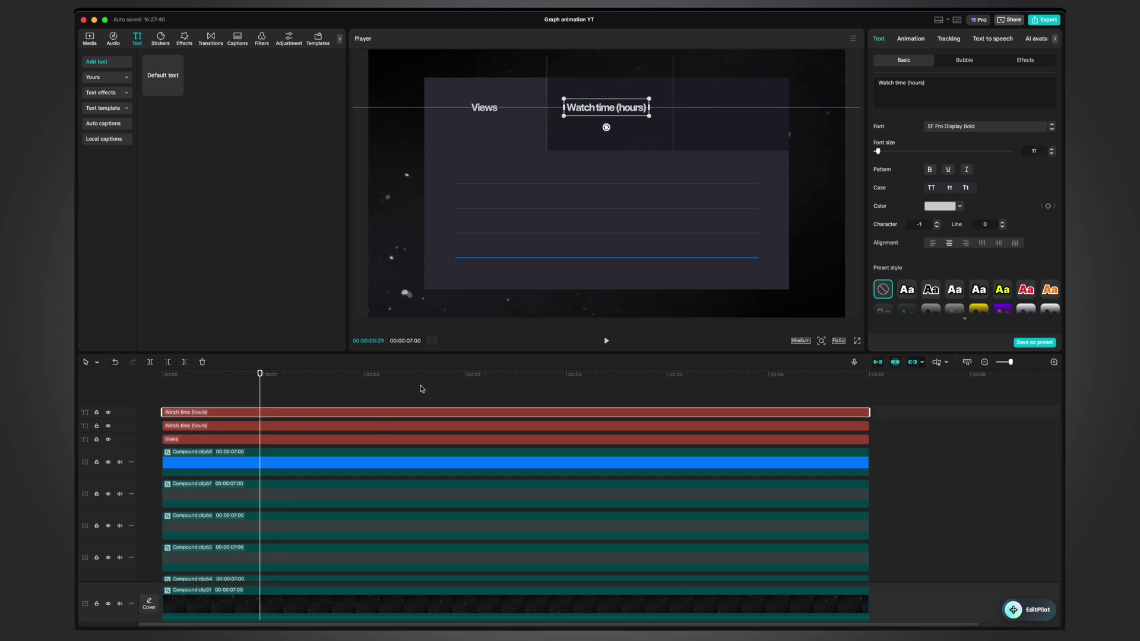
{"action": "left_click_drag", "start_coordinate": [588, 113], "coordinate": [720, 111]}
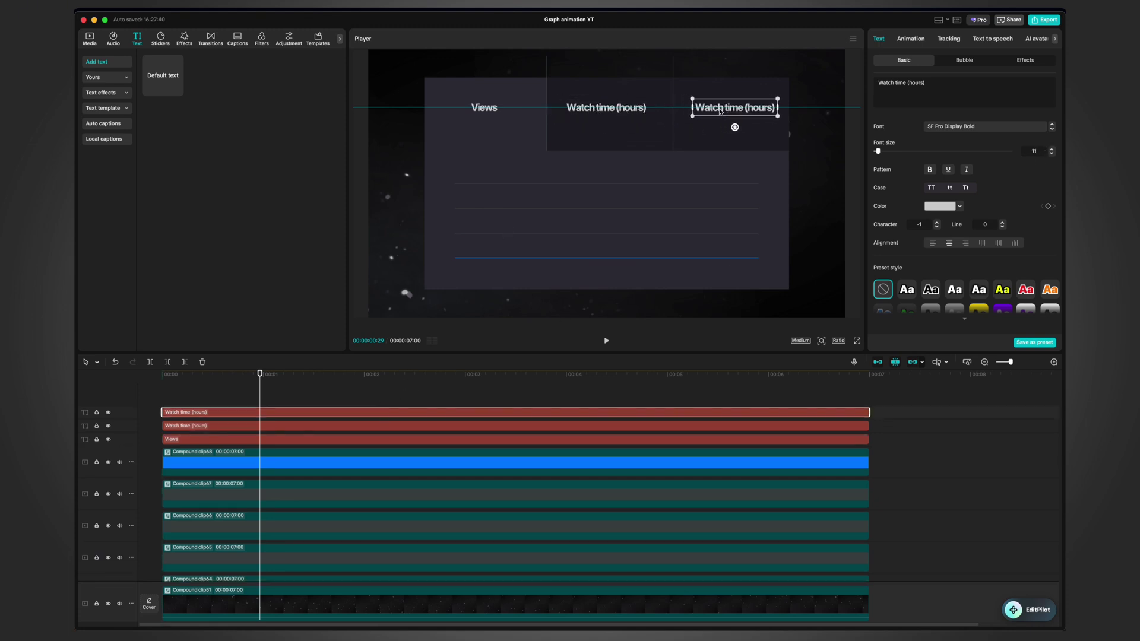
{"action": "left_click", "coordinate": [957, 86]}
{"action": "key", "text": "super+a"}
{"action": "type", "text": "Subscribers"}
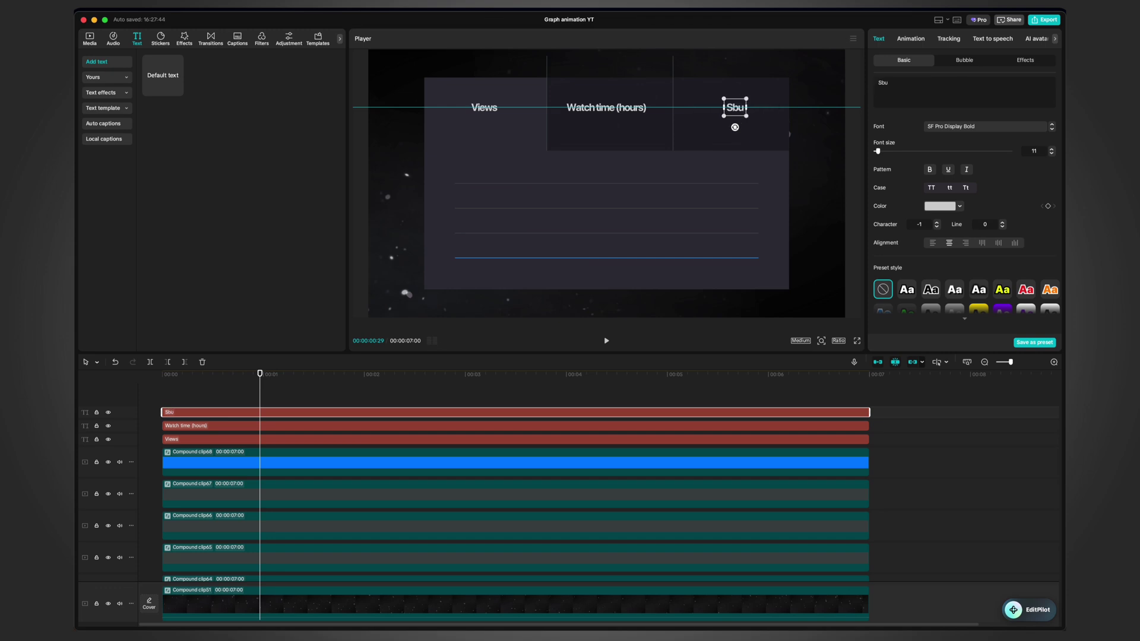
Step: Examine the header labels and the blue baseline in a full-screen preview
{"action": "left_click", "coordinate": [581, 395]}
{"action": "left_click", "coordinate": [408, 393]}
{"action": "left_click", "coordinate": [856, 343]}
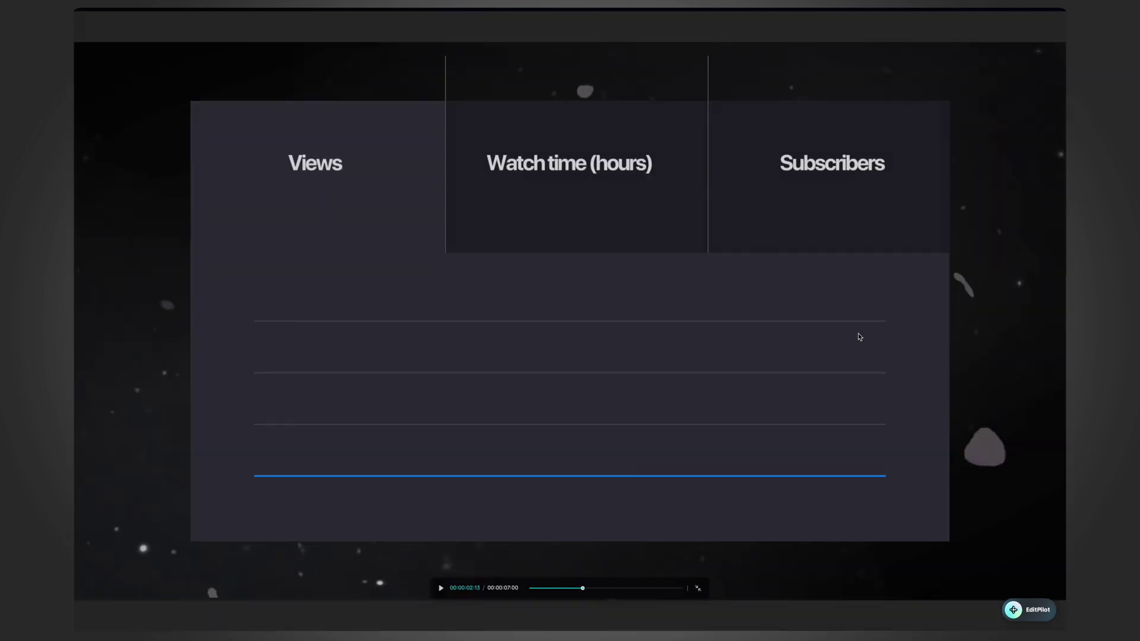
{"action": "key", "text": "Escape"}
Step: Add a custom pen-drawn shape and draw the first zigzag segments of the graph line, starting on the blue baseline
{"action": "left_click", "coordinate": [341, 392]}
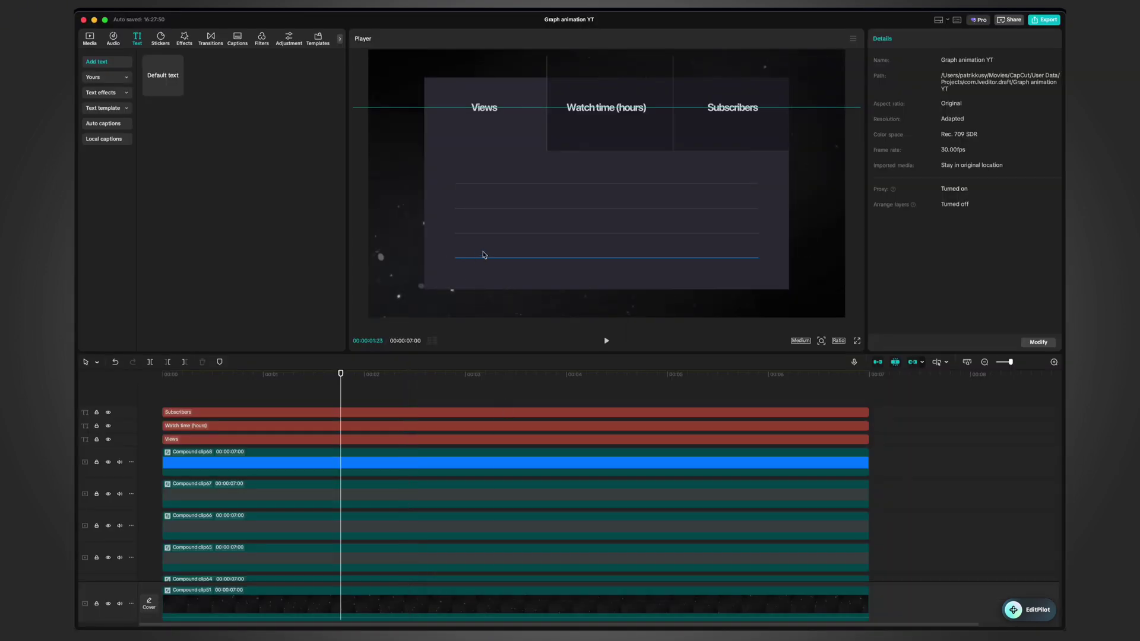
{"action": "left_click", "coordinate": [314, 462]}
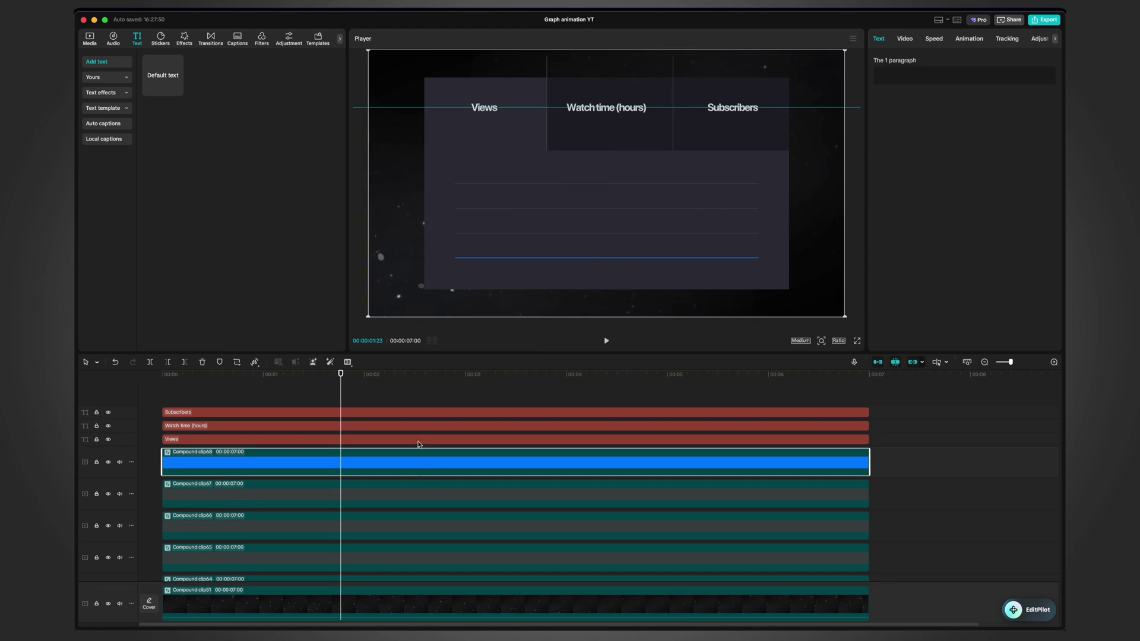
{"action": "left_click", "coordinate": [160, 39]}
{"action": "left_click", "coordinate": [105, 94]}
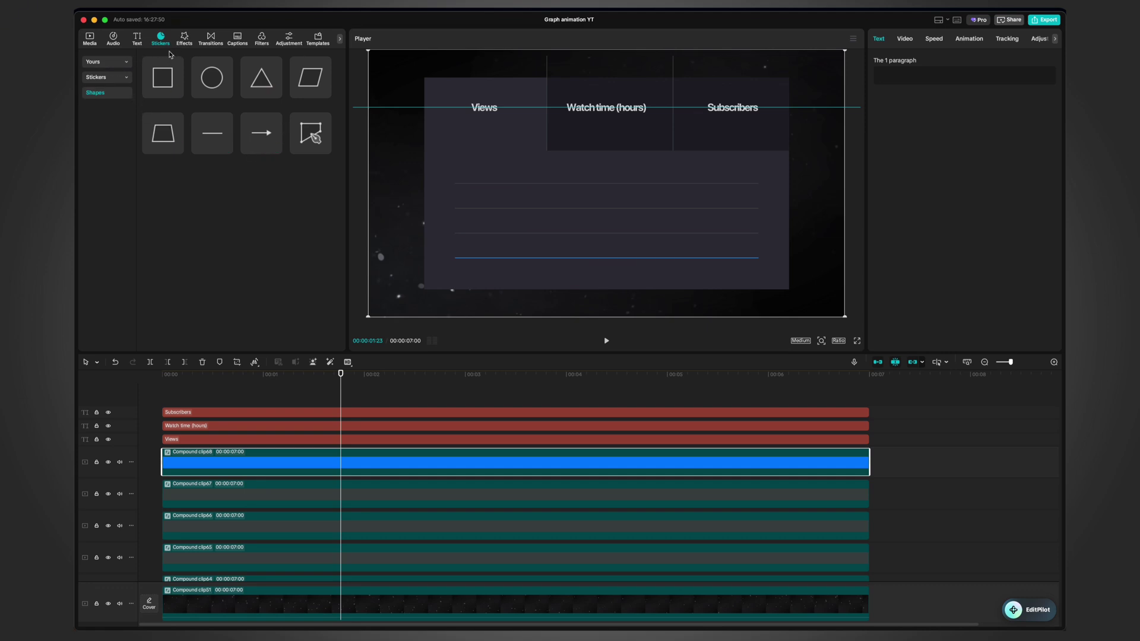
{"action": "left_click", "coordinate": [330, 152]}
{"action": "scroll", "coordinate": [511, 261], "scroll_direction": "up", "scroll_amount": 5}
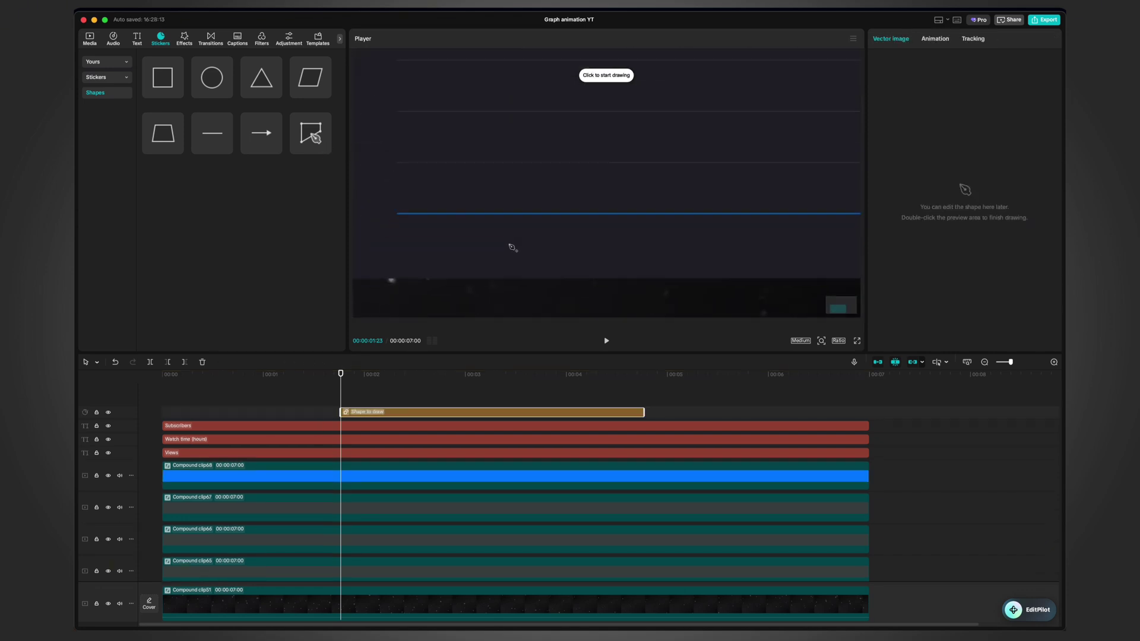
{"action": "scroll", "coordinate": [492, 230], "scroll_direction": "up", "scroll_amount": 5}
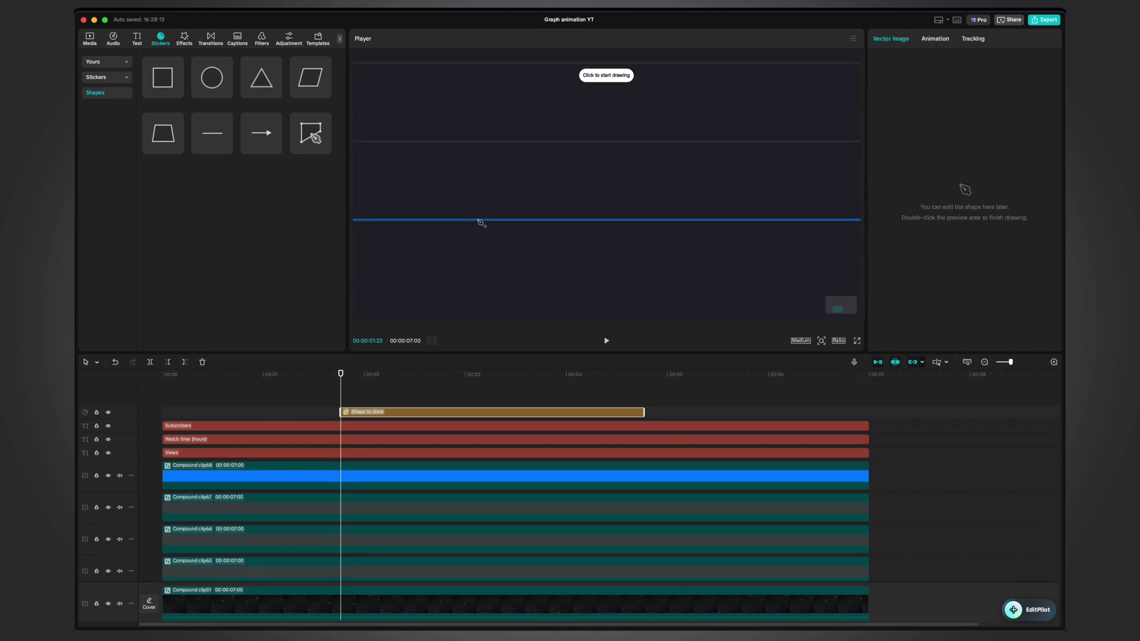
{"action": "scroll", "coordinate": [479, 225], "scroll_direction": "up", "scroll_amount": 1}
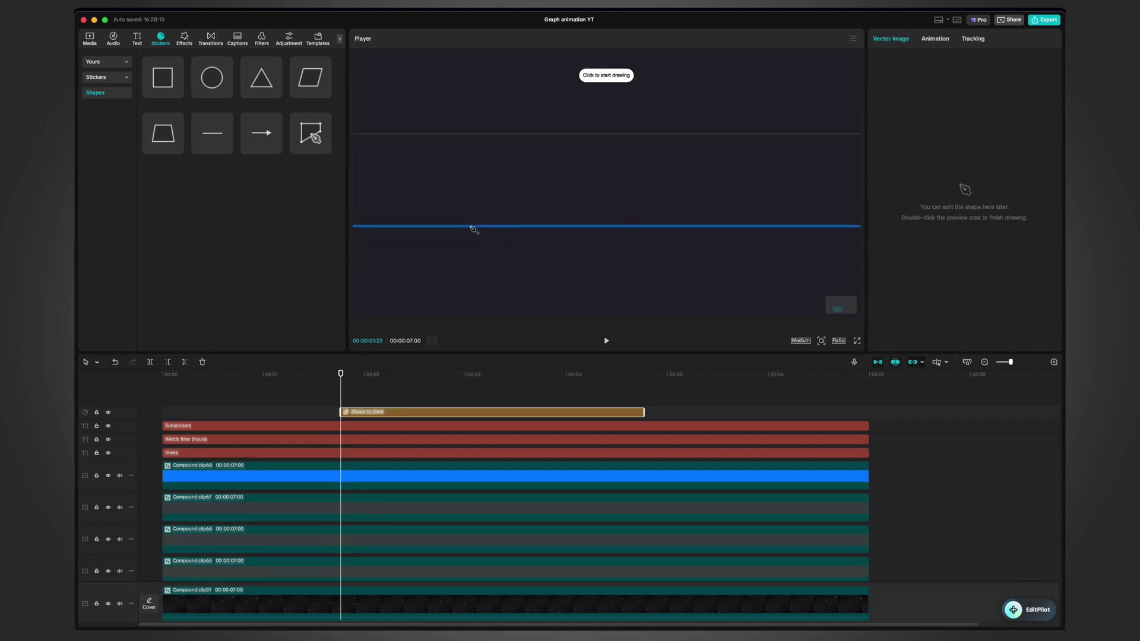
{"action": "double_click", "coordinate": [509, 169]}
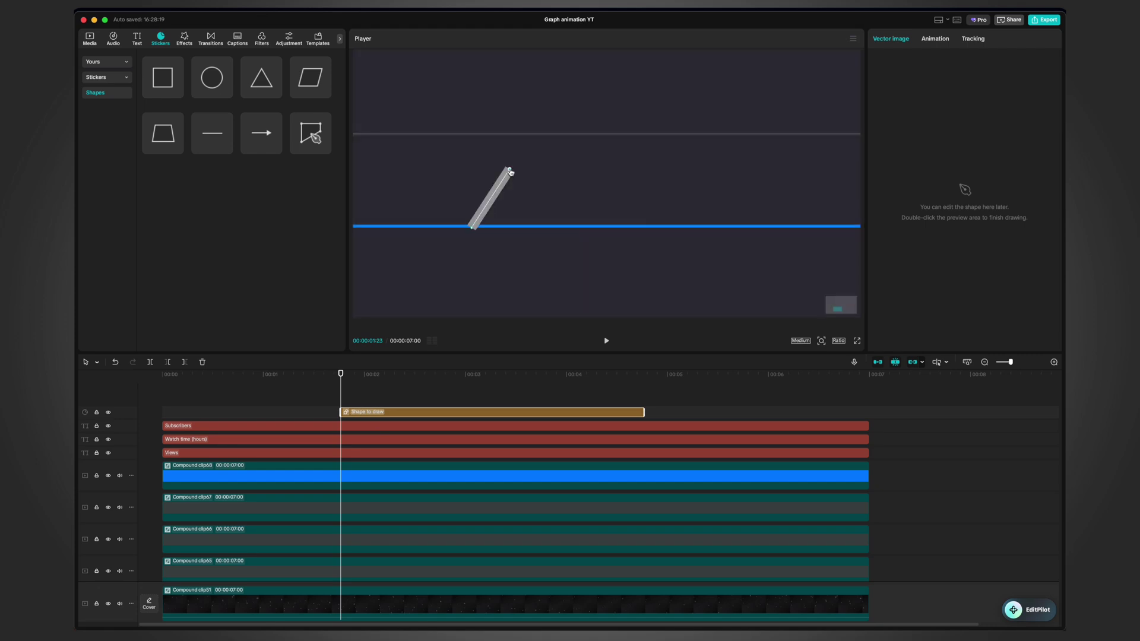
{"action": "double_click", "coordinate": [575, 157]}
{"action": "scroll", "coordinate": [605, 166], "scroll_direction": "down", "scroll_amount": 3}
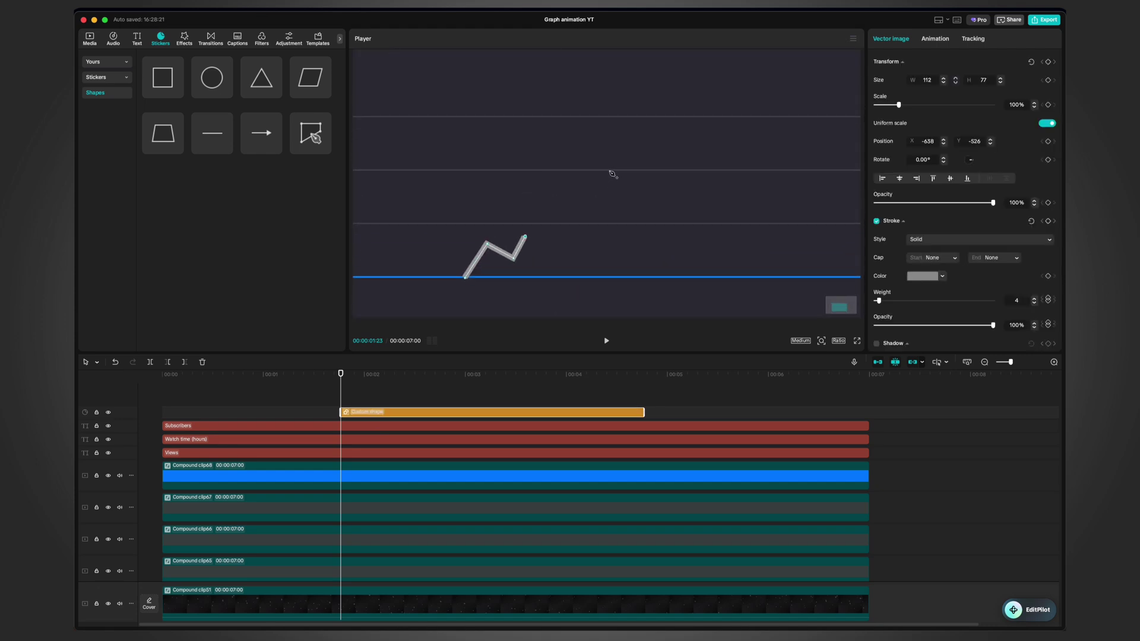
Step: Try to continue the graph line in rising zigzag segments up to just above the highest grid line
{"action": "left_click", "coordinate": [569, 215]}
{"action": "left_click", "coordinate": [597, 244]}
{"action": "left_click", "coordinate": [619, 200]}
{"action": "scroll", "coordinate": [618, 211], "scroll_direction": "right", "scroll_amount": 3}
{"action": "scroll", "coordinate": [617, 211], "scroll_direction": "up", "scroll_amount": 2}
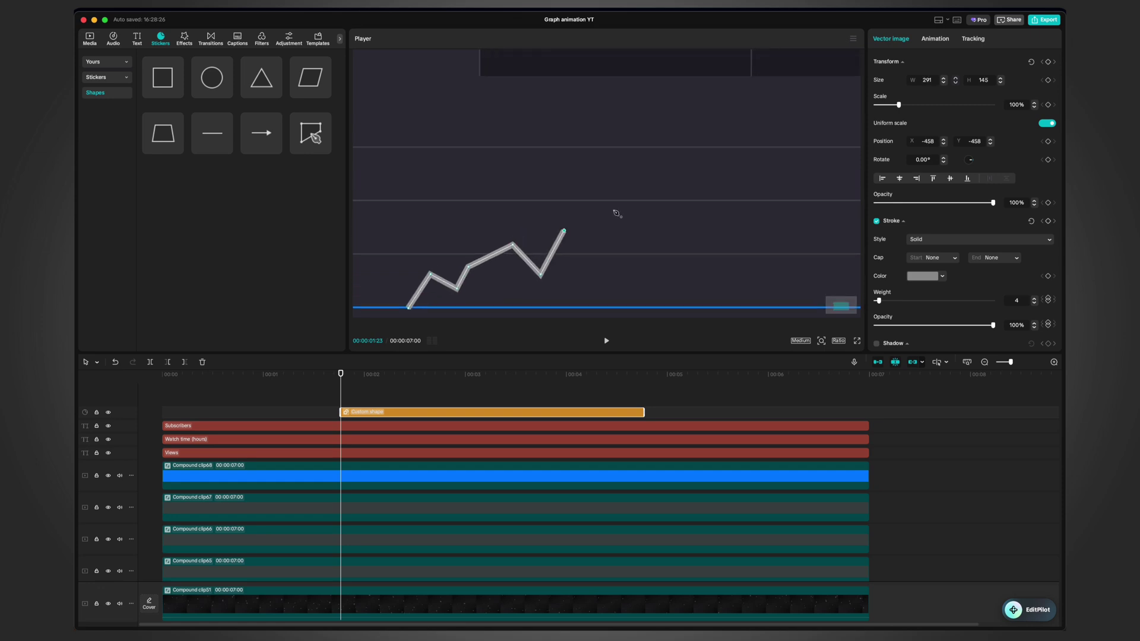
{"action": "left_click", "coordinate": [589, 250]}
{"action": "left_click", "coordinate": [605, 272]}
{"action": "left_click", "coordinate": [615, 225]}
{"action": "left_click", "coordinate": [638, 205]}
{"action": "left_click", "coordinate": [665, 226]}
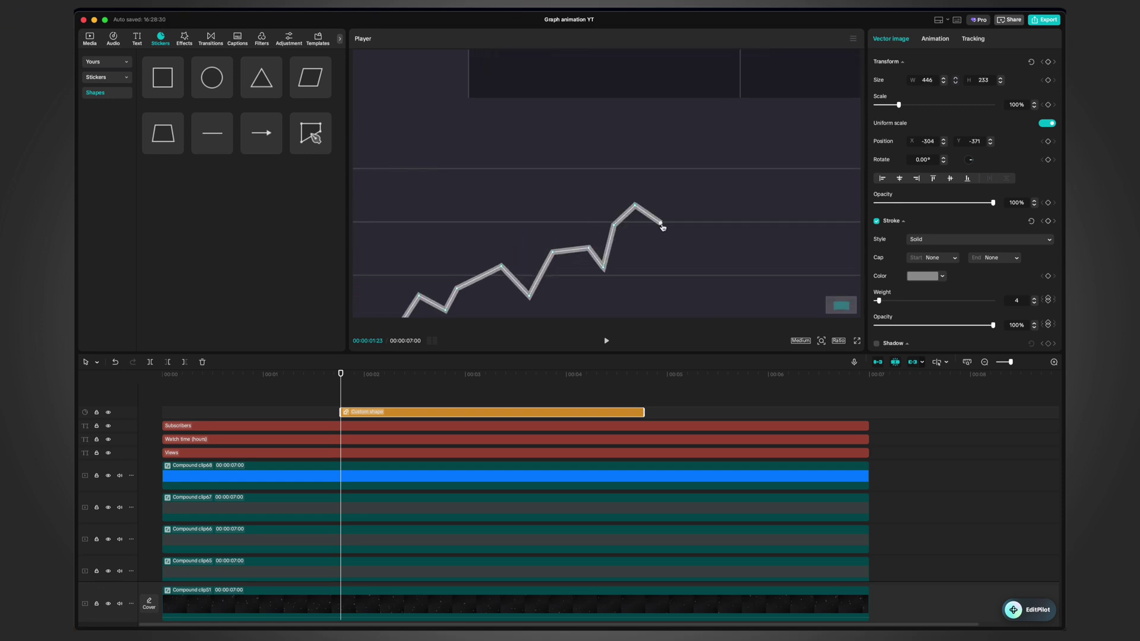
{"action": "double_click", "coordinate": [692, 250]}
{"action": "scroll", "coordinate": [689, 248], "scroll_direction": "right", "scroll_amount": 3}
{"action": "scroll", "coordinate": [689, 248], "scroll_direction": "up", "scroll_amount": 2}
{"action": "left_click", "coordinate": [660, 233]}
{"action": "left_click", "coordinate": [684, 213]}
{"action": "left_click", "coordinate": [686, 193]}
{"action": "left_click", "coordinate": [719, 195]}
{"action": "left_click", "coordinate": [754, 189]}
{"action": "scroll", "coordinate": [751, 196], "scroll_direction": "down", "scroll_amount": 3}
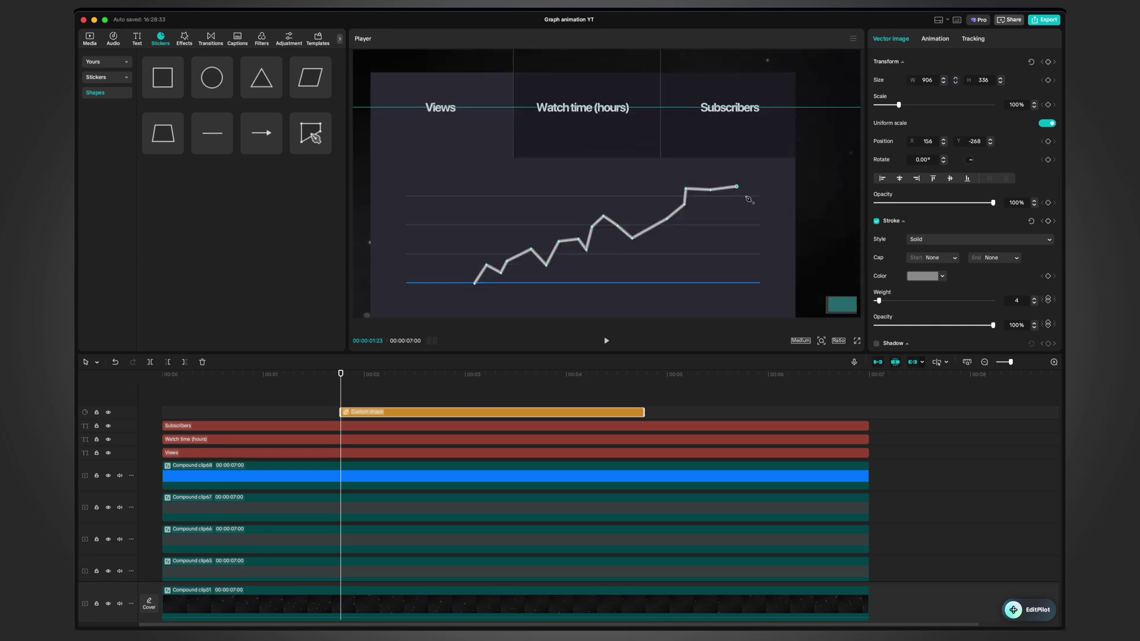
Step: Undo the latest graph line points and redraw the line as a smoother rising zigzag, about 1010 by 325 in size
{"action": "key", "text": "super+z"}
{"action": "key", "text": "super+z"}
{"action": "key", "text": "super+z"}
{"action": "key", "text": "super+z"}
{"action": "key", "text": "super+z"}
{"action": "key", "text": "super+z"}
{"action": "key", "text": "super+z"}
{"action": "key", "text": "super+z"}
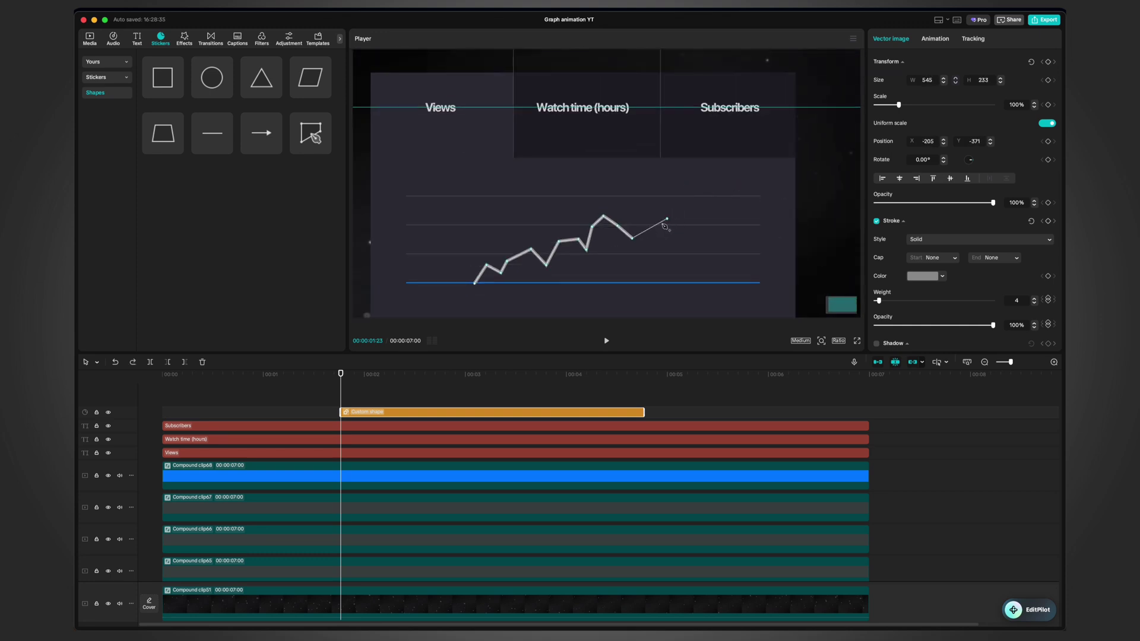
{"action": "left_click", "coordinate": [604, 226]}
{"action": "key", "text": "super+z"}
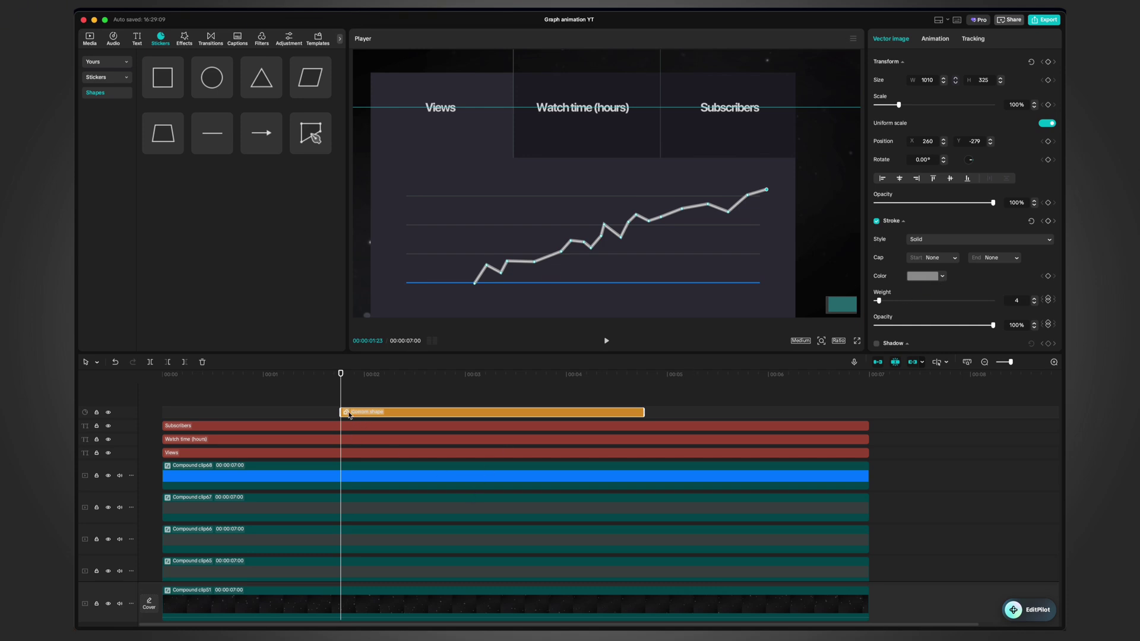
Step: Move the graph line's clip to the start of the timeline and extend it to the 7-second end
{"action": "left_click_drag", "start_coordinate": [349, 415], "coordinate": [170, 415]}
{"action": "left_click_drag", "start_coordinate": [645, 410], "coordinate": [868, 411]}
Step: Set the graph line's stroke color to 0081FF, matching the fill of the blue baseline's compound clip
{"action": "double_click", "coordinate": [544, 480]}
{"action": "scroll", "coordinate": [962, 208], "scroll_direction": "down", "scroll_amount": 5}
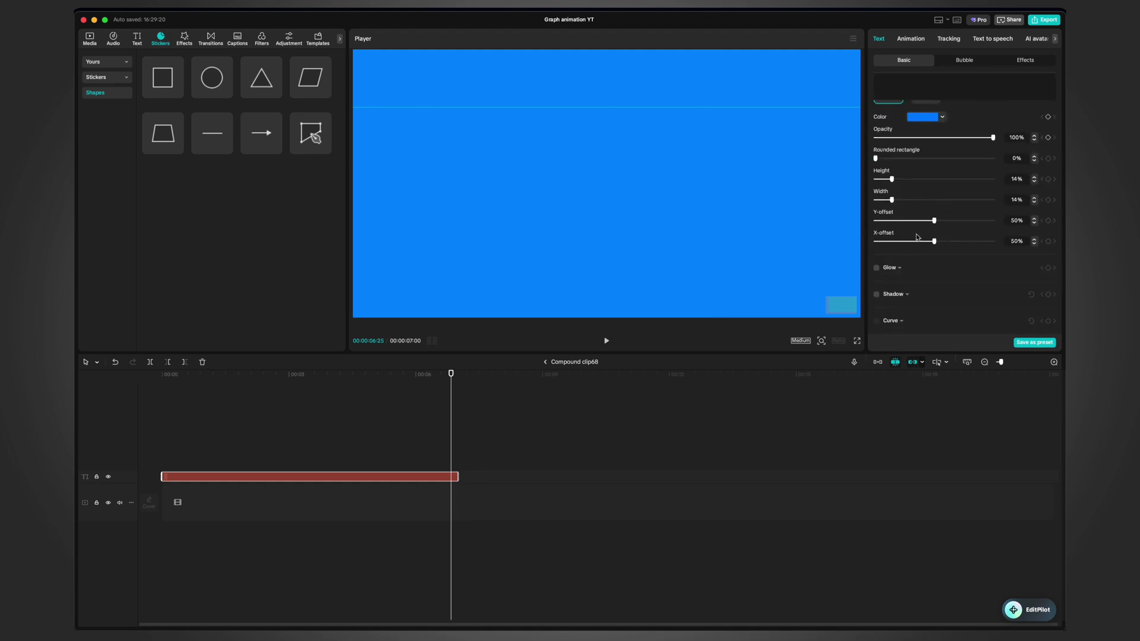
{"action": "left_click", "coordinate": [923, 215]}
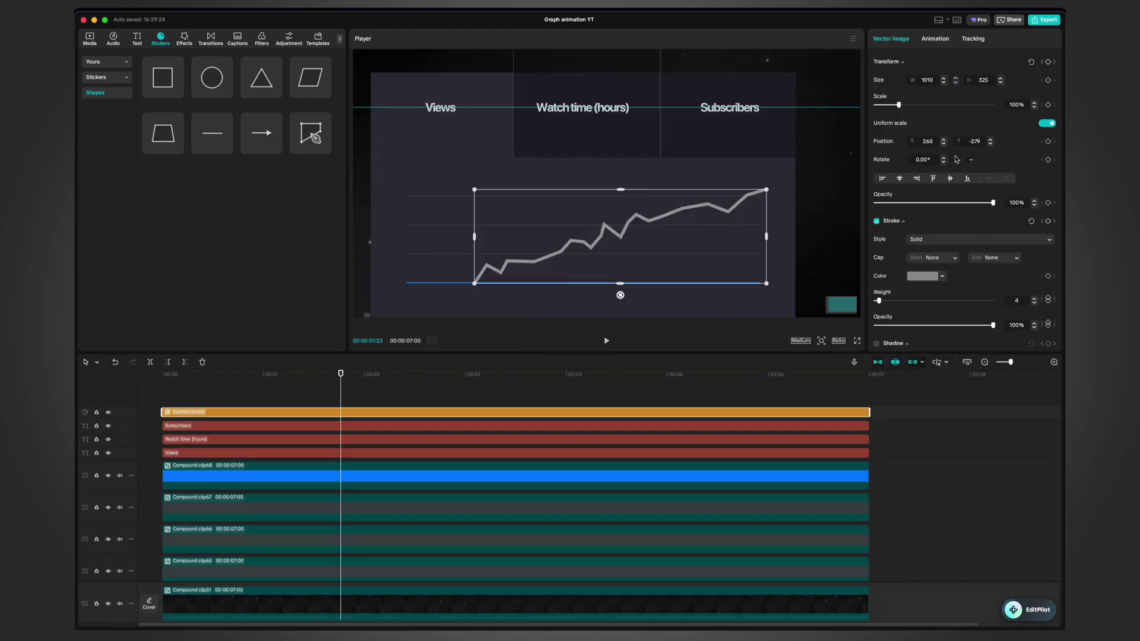
{"action": "left_click", "coordinate": [926, 178]}
{"action": "type", "text": "0081FF"}
{"action": "key", "text": "Return"}
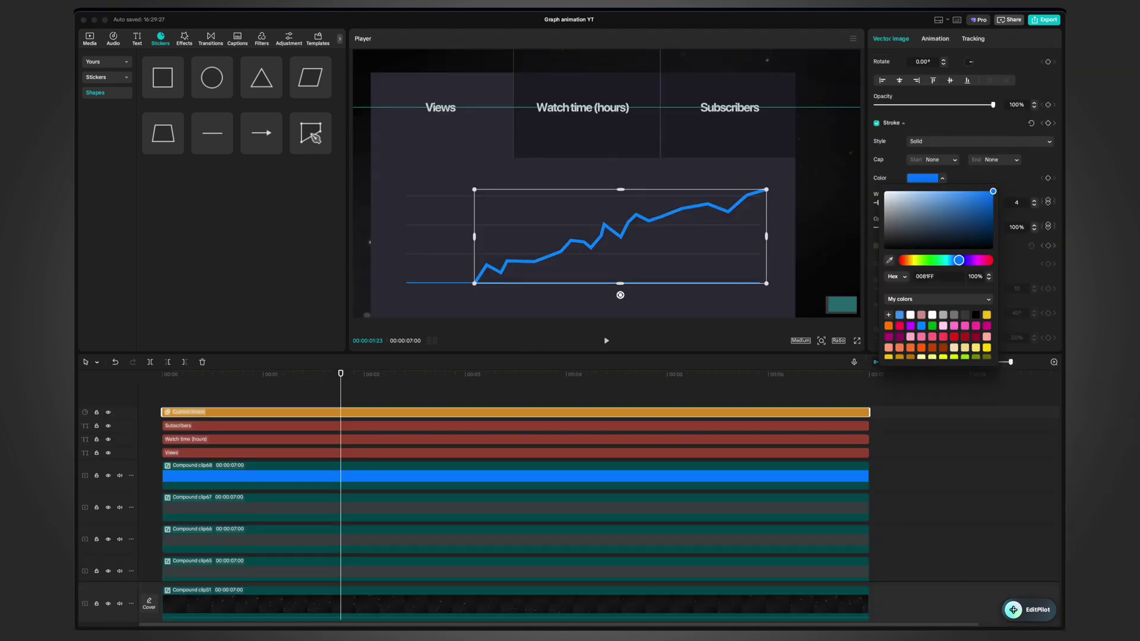
Step: Adjust the graph line's stroke weight and compare its thickness with the blue baseline
{"action": "left_click_drag", "start_coordinate": [474, 378], "coordinate": [427, 380]}
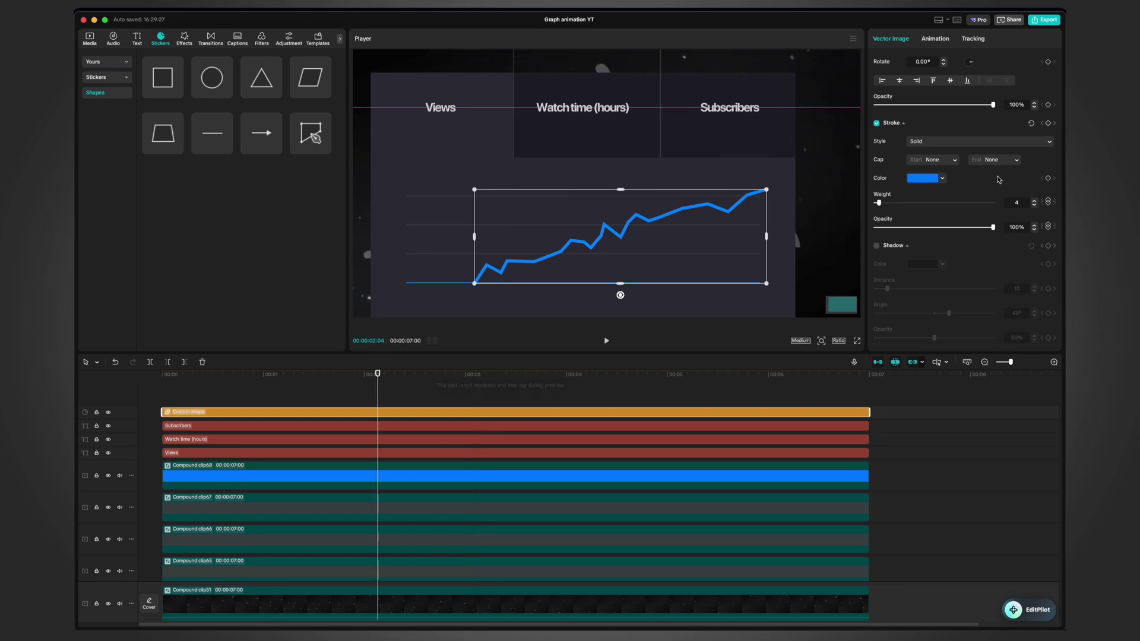
{"action": "left_click", "coordinate": [1034, 205]}
{"action": "left_click_drag", "start_coordinate": [665, 252], "coordinate": [622, 252]}
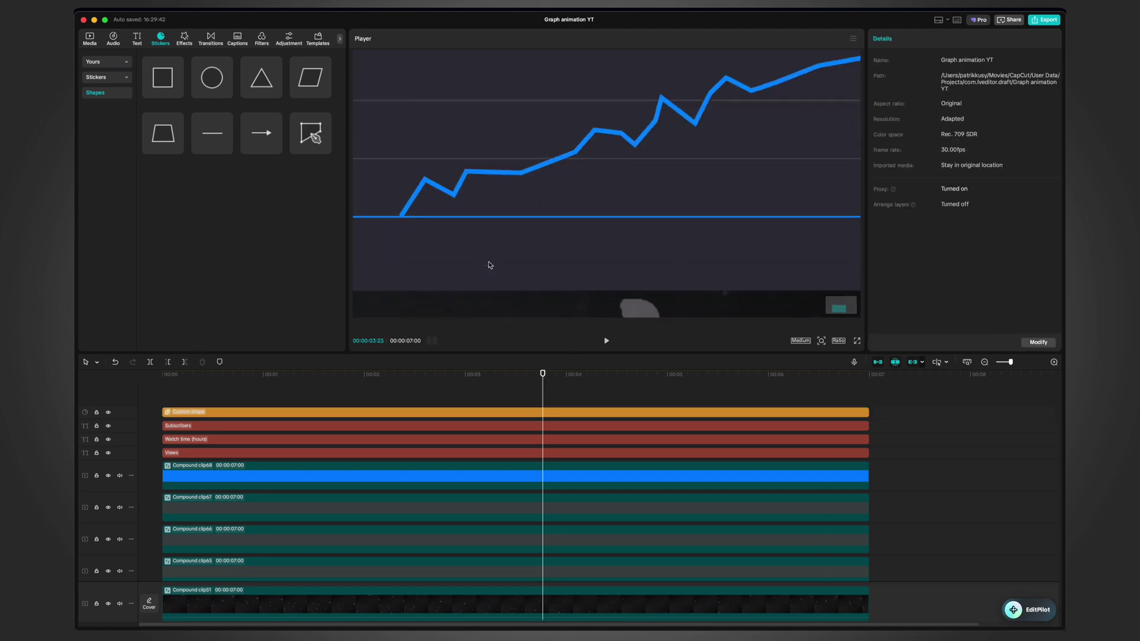
{"action": "scroll", "coordinate": [488, 263], "scroll_direction": "down", "scroll_amount": 1}
Step: Inspect the text and fill settings inside the blue baseline's compound clip, then return to the main timeline
{"action": "left_click", "coordinate": [432, 199]}
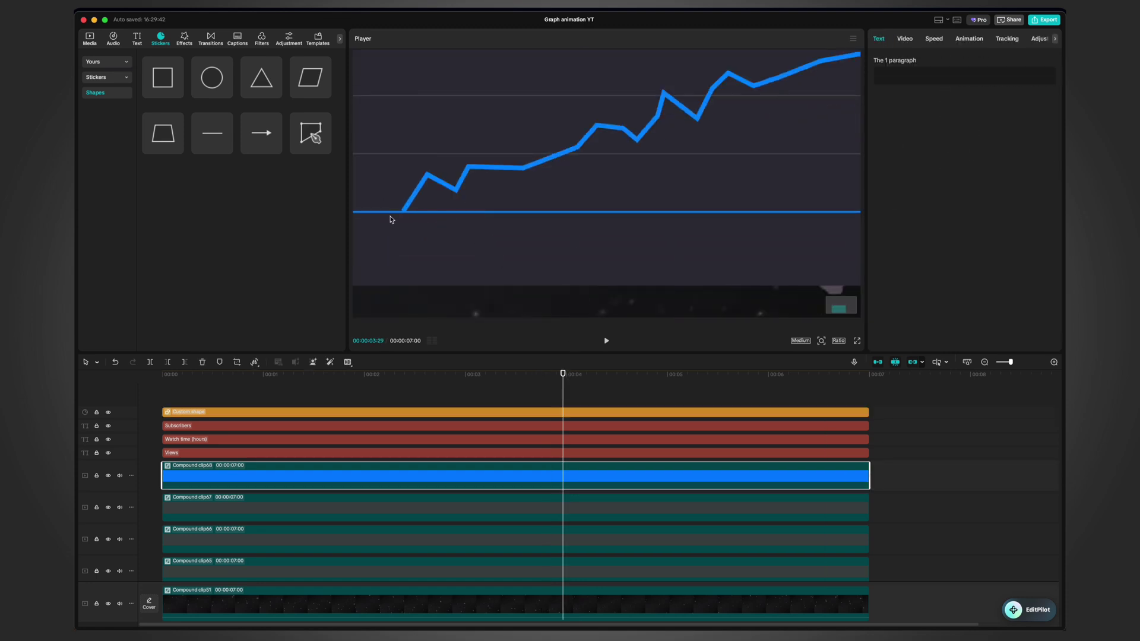
{"action": "double_click", "coordinate": [577, 485]}
{"action": "left_click", "coordinate": [404, 478]}
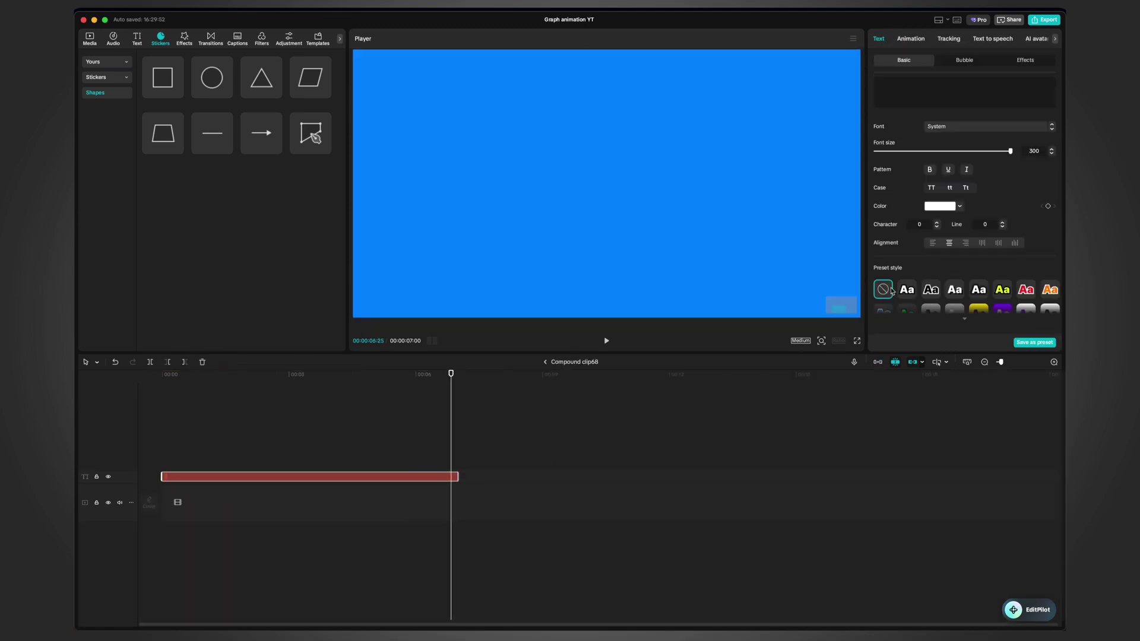
{"action": "scroll", "coordinate": [962, 238], "scroll_direction": "down", "scroll_amount": 5}
{"action": "left_click", "coordinate": [545, 362]}
Step: Thicken the blue baseline by increasing its rectangle mask's width in single-unit increments
{"action": "left_click", "coordinate": [899, 41]}
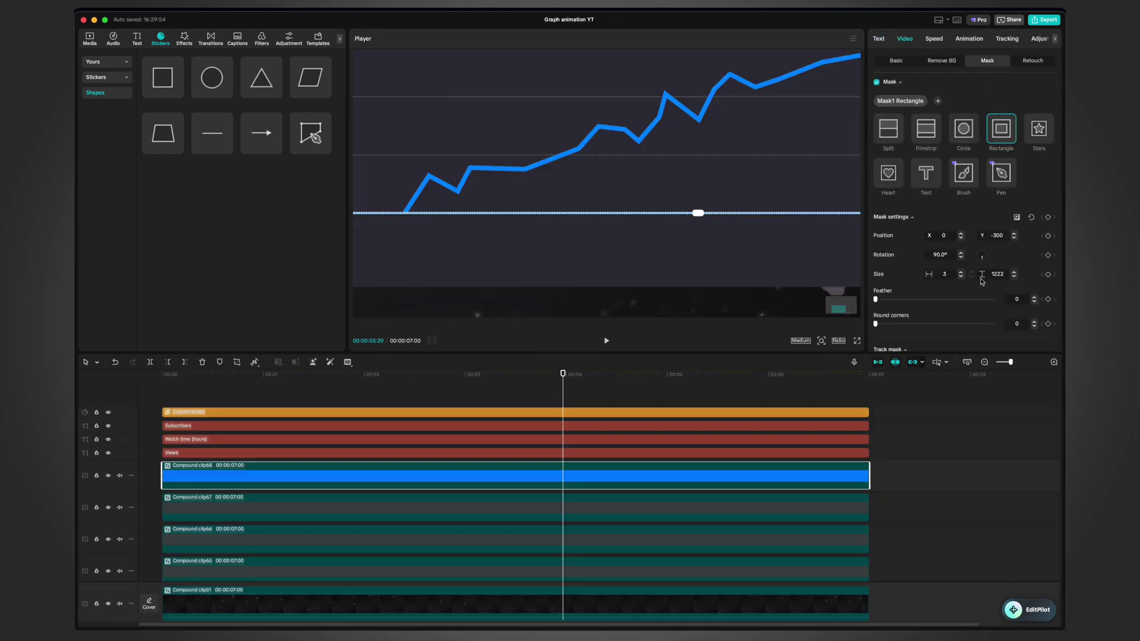
{"action": "left_click", "coordinate": [961, 272]}
{"action": "left_click", "coordinate": [505, 390]}
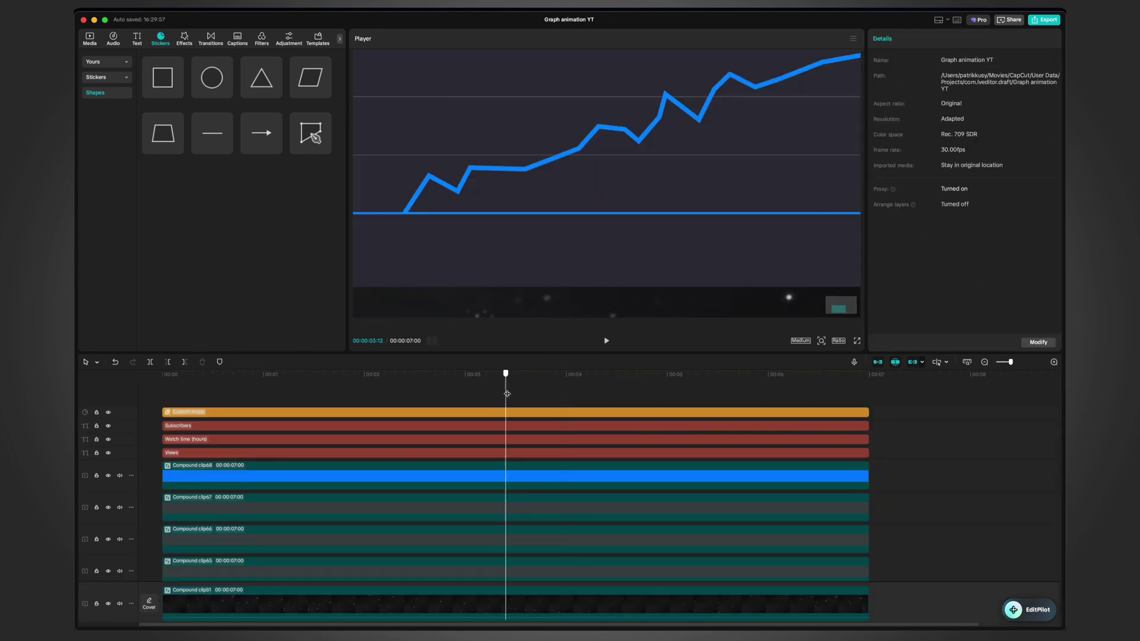
{"action": "left_click", "coordinate": [508, 476]}
{"action": "left_click", "coordinate": [908, 39]}
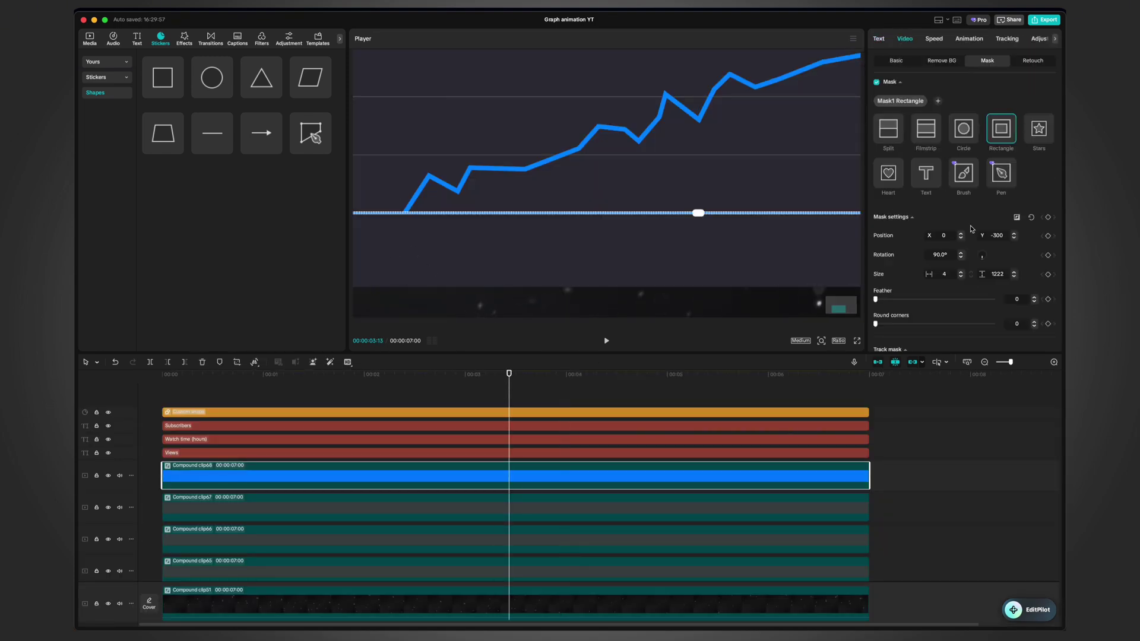
{"action": "left_click", "coordinate": [960, 272]}
{"action": "left_click_drag", "start_coordinate": [382, 390], "coordinate": [465, 383]}
{"action": "scroll", "coordinate": [552, 188], "scroll_direction": "down", "scroll_amount": 5}
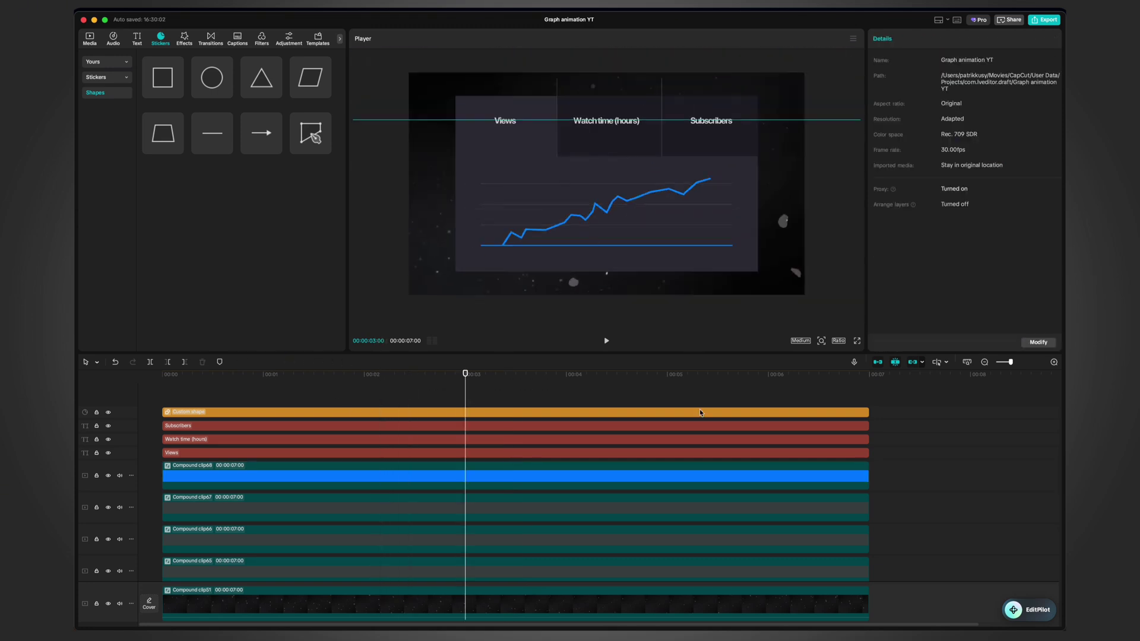
Step: Hide the green horizontal guide line in the player preview
{"action": "left_click", "coordinate": [441, 399]}
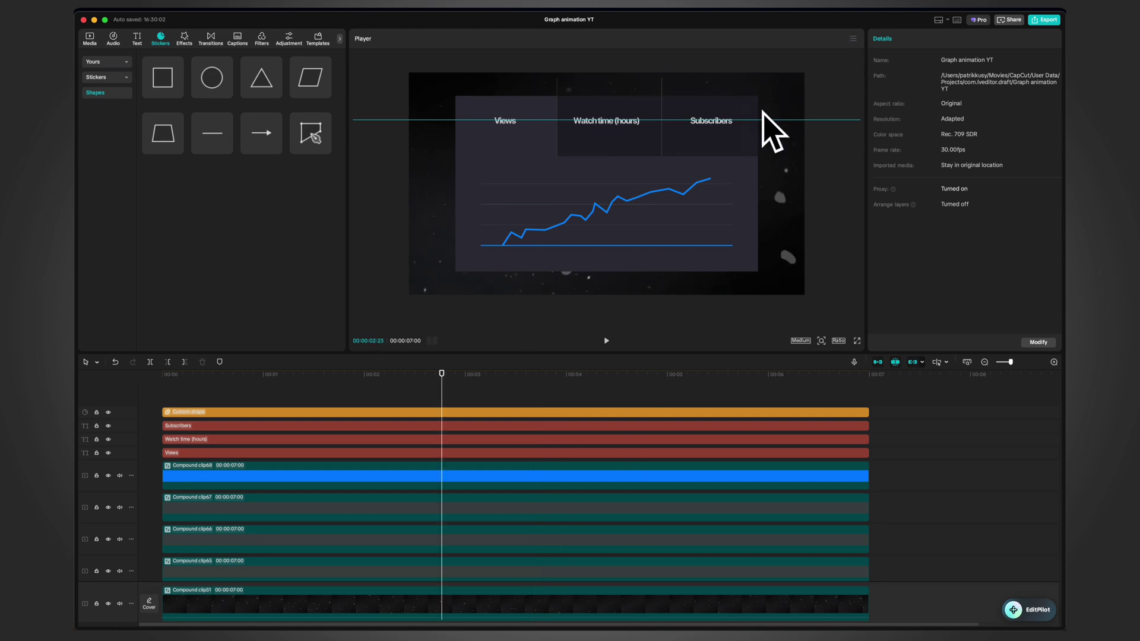
{"action": "left_click", "coordinate": [852, 39]}
{"action": "mouse_move", "coordinate": [896, 59]}
{"action": "left_click", "coordinate": [988, 118]}
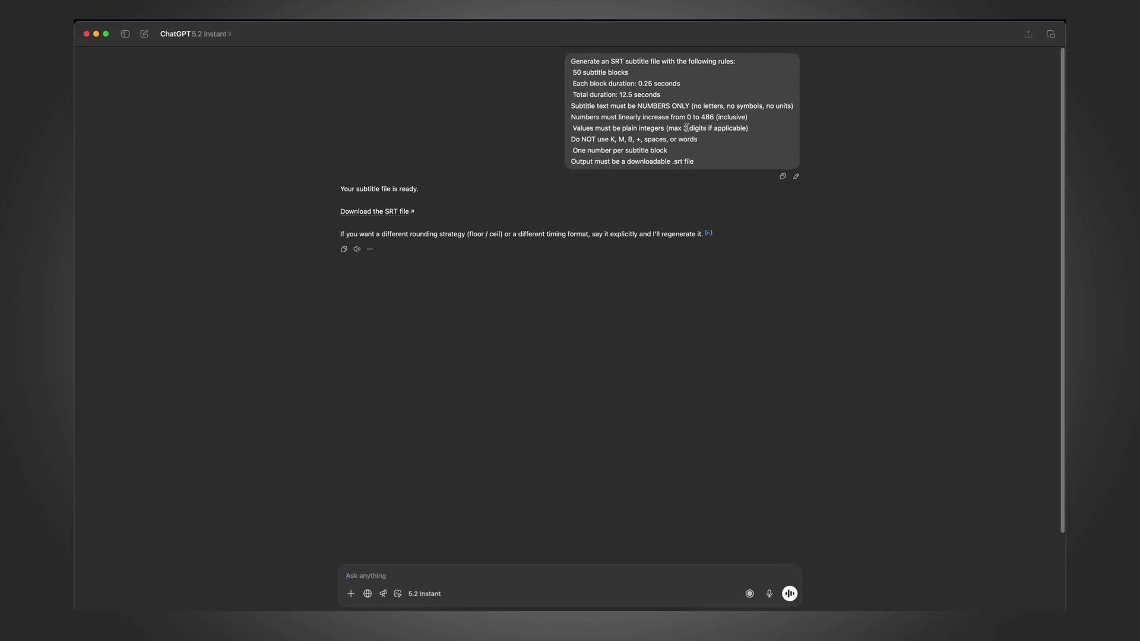
Step: Switch to ChatGPT and examine the prompt's rules for a numbers-only SRT subtitle file, including block count, duration and number range
{"action": "left_click_drag", "start_coordinate": [704, 141], "coordinate": [573, 68]}
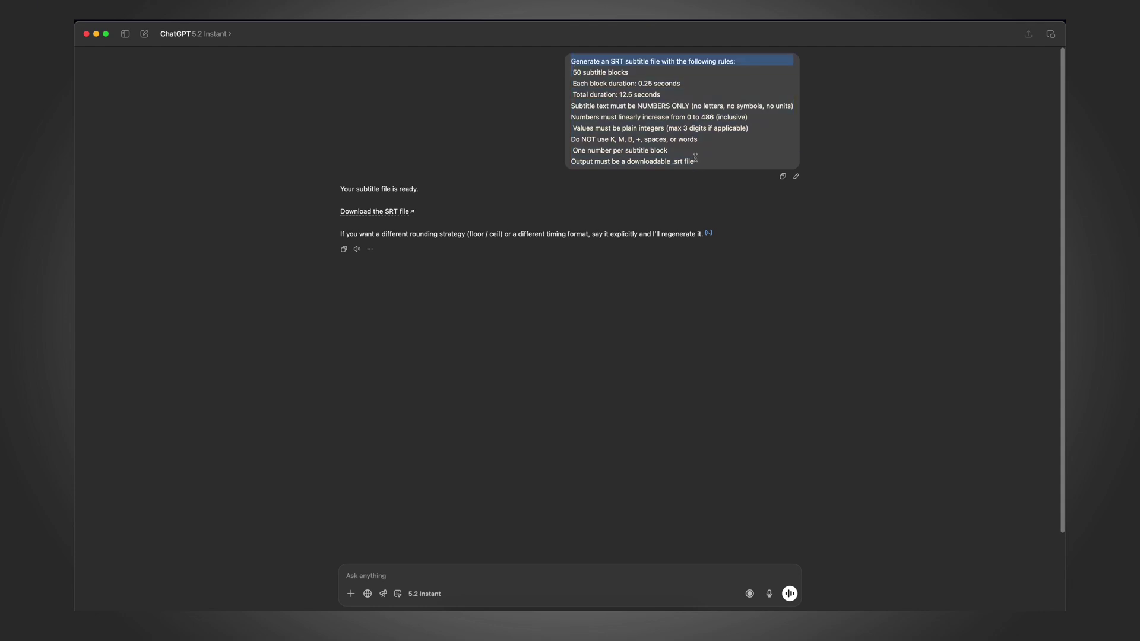
{"action": "left_click", "coordinate": [695, 156]}
{"action": "left_click_drag", "start_coordinate": [697, 163], "coordinate": [575, 52]}
{"action": "left_click", "coordinate": [613, 194]}
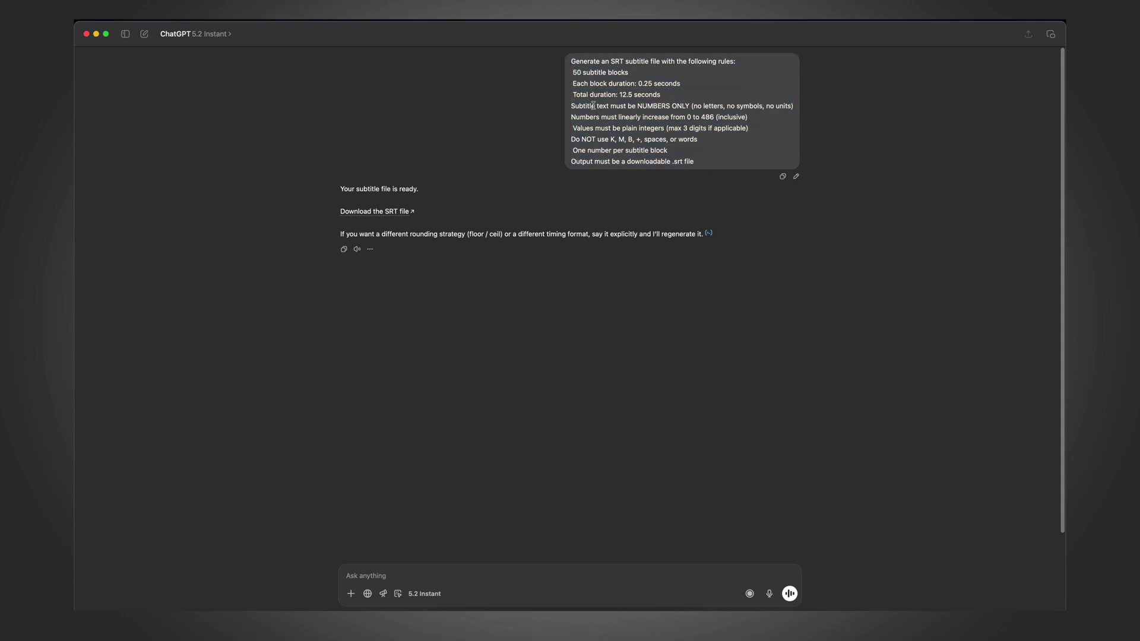
{"action": "double_click", "coordinate": [705, 116]}
{"action": "left_click", "coordinate": [701, 133]}
Step: Open the save dialog for the generated SRT file, cancel it and return to CapCut
{"action": "left_click", "coordinate": [382, 212]}
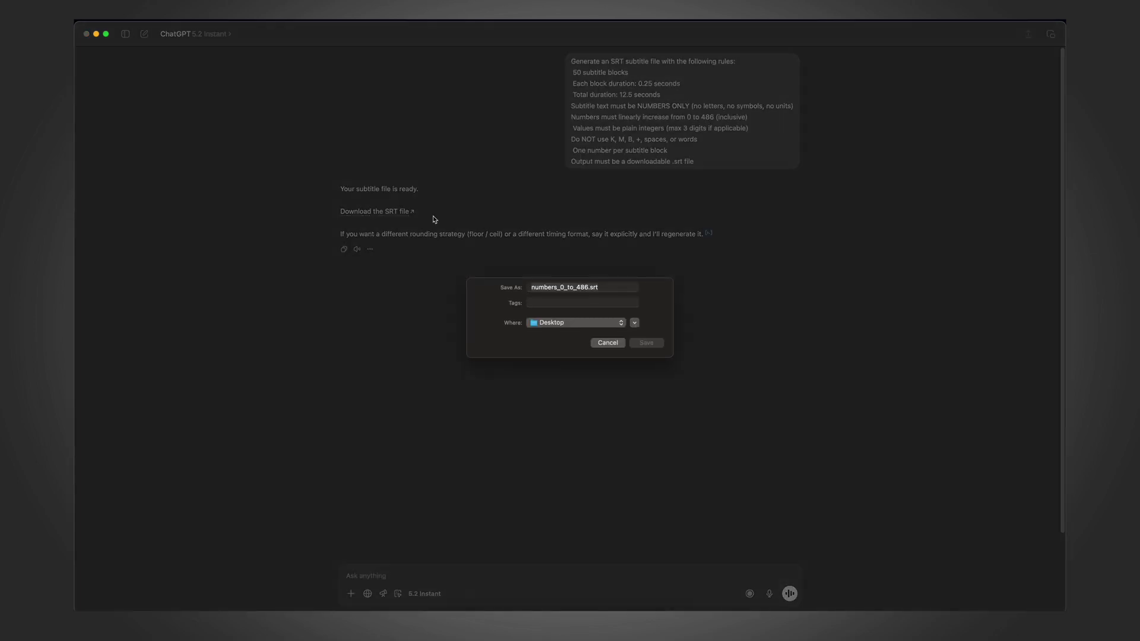
{"action": "left_click", "coordinate": [614, 347]}
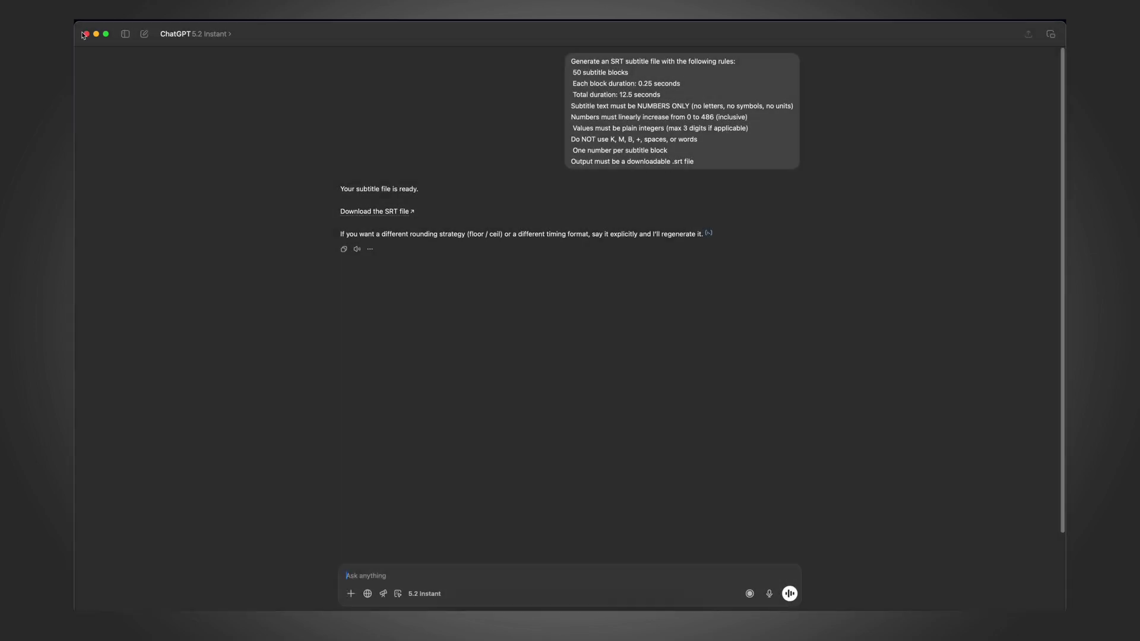
{"action": "left_click", "coordinate": [87, 34]}
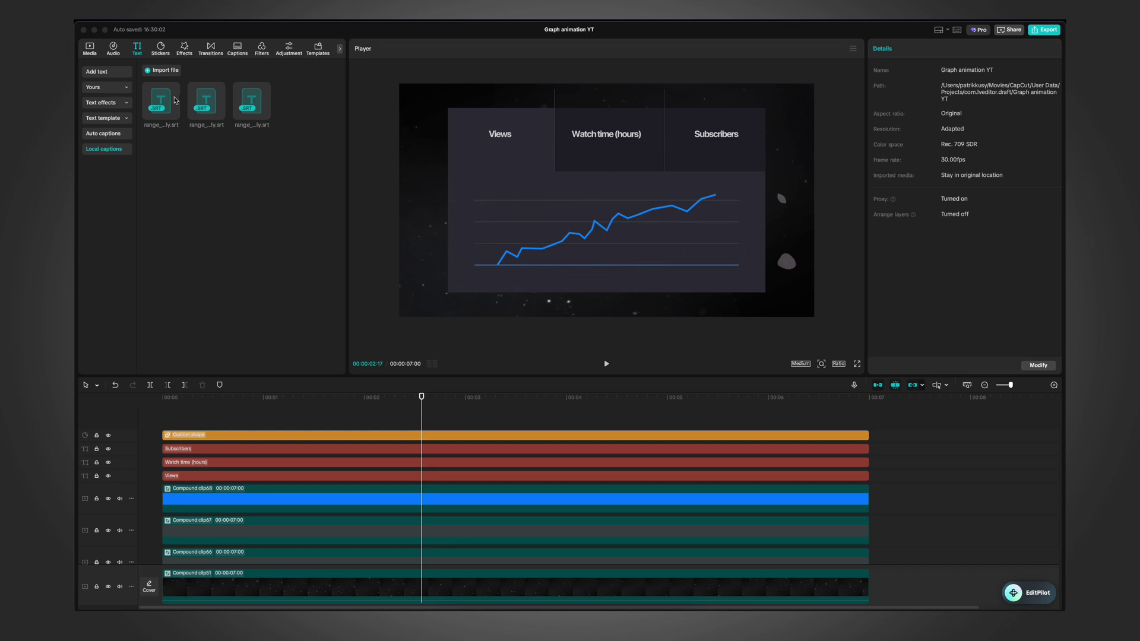
Step: Place the first imported SRT caption file on a new track above the graph line, near the timeline's start
{"action": "left_click_drag", "start_coordinate": [176, 100], "coordinate": [331, 415]}
{"action": "key", "text": "super+minus"}
Step: Set the font of all number captions to SF Pro Display Bold and place them just below the Views label
{"action": "left_click_drag", "start_coordinate": [852, 419], "coordinate": [686, 439]}
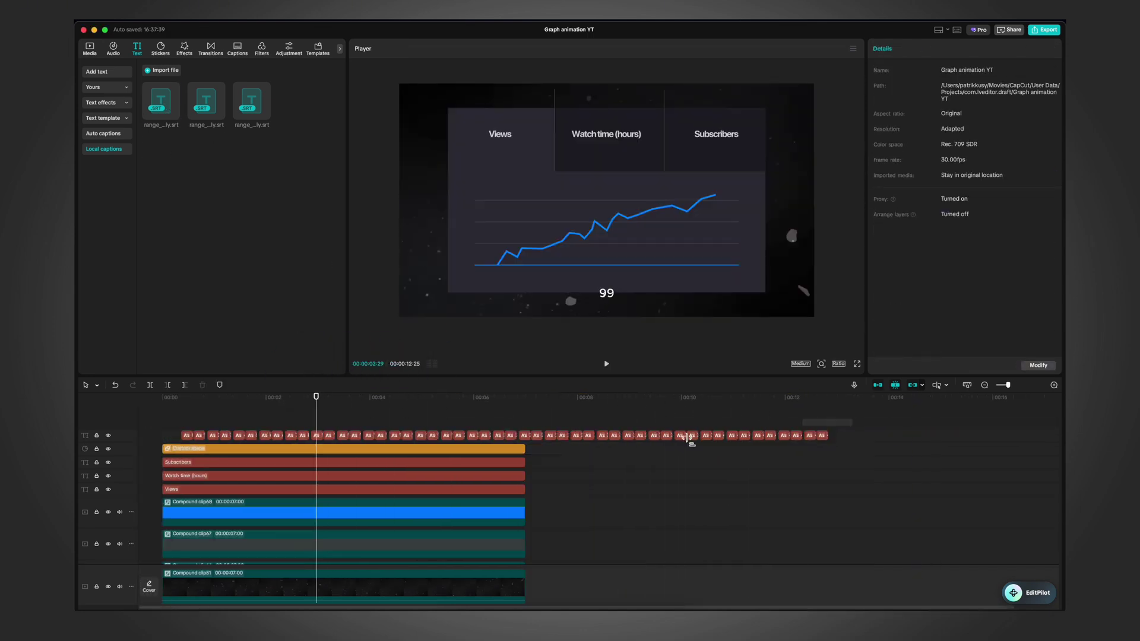
{"action": "left_click", "coordinate": [687, 437]}
{"action": "scroll", "coordinate": [1004, 148], "scroll_direction": "up", "scroll_amount": 5}
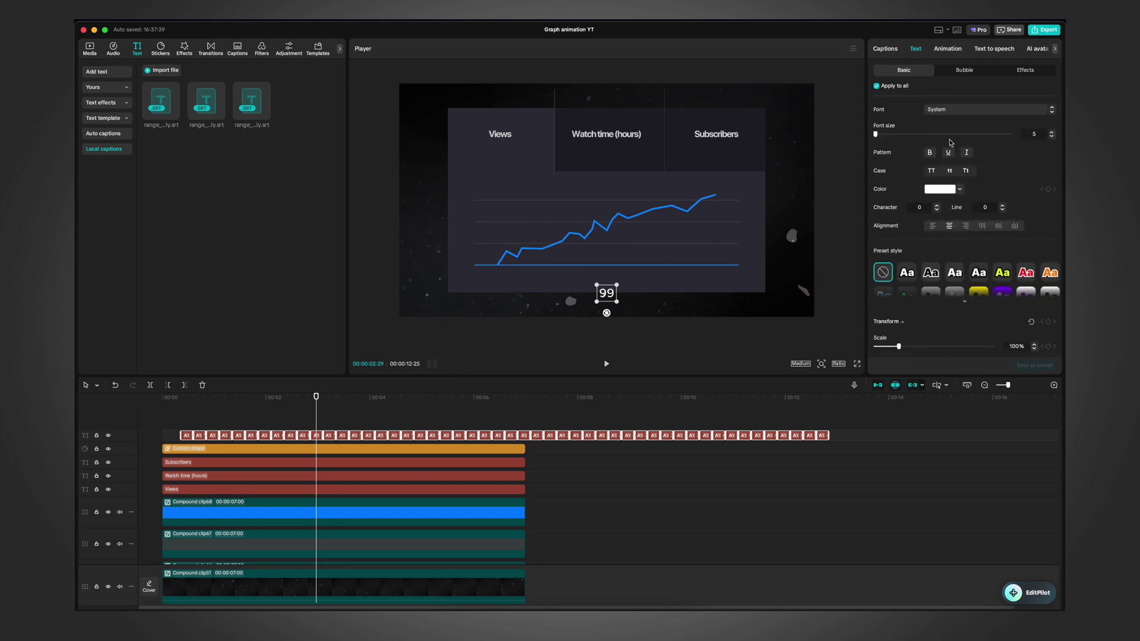
{"action": "left_click", "coordinate": [961, 110]}
{"action": "scroll", "coordinate": [979, 238], "scroll_direction": "up", "scroll_amount": 1}
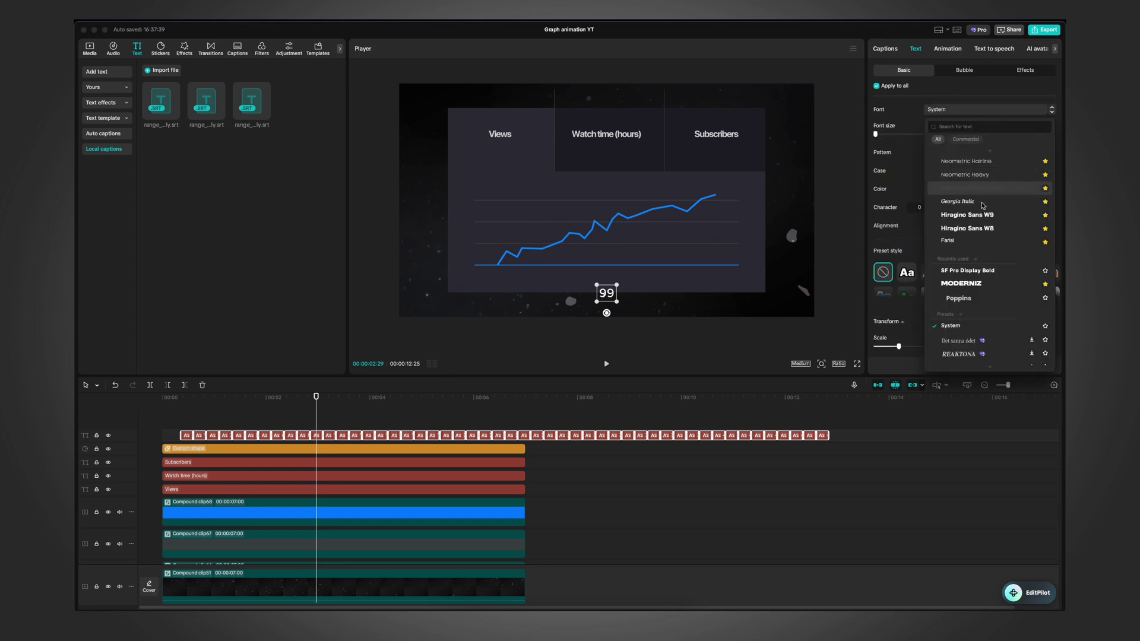
{"action": "left_click", "coordinate": [979, 255]}
{"action": "left_click_drag", "start_coordinate": [606, 293], "coordinate": [491, 150]}
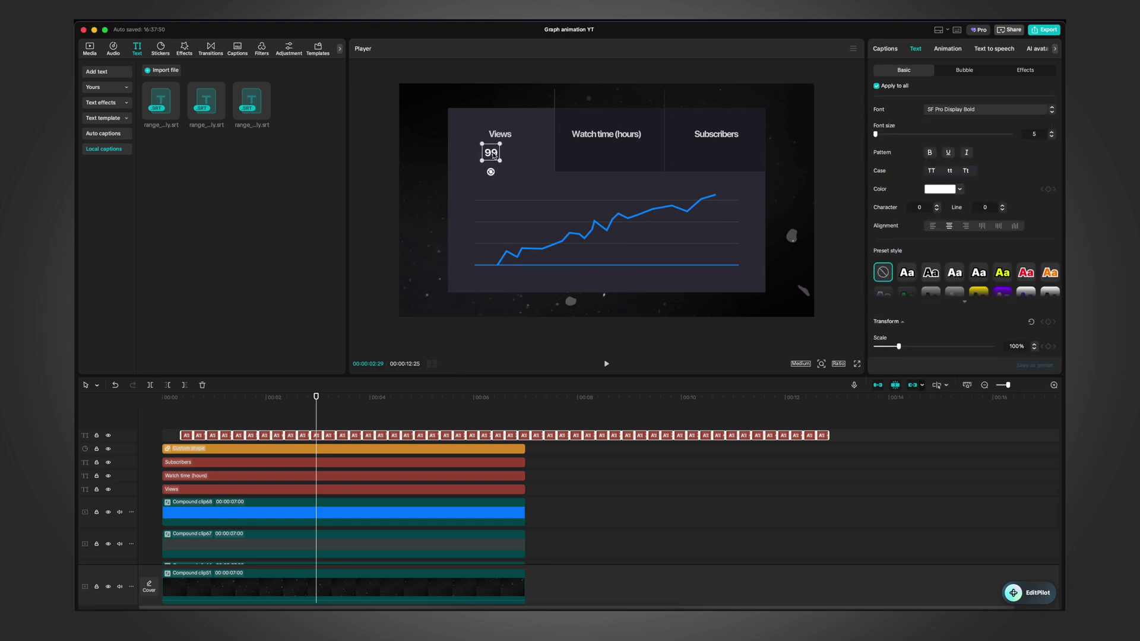
Step: Centre the number captions under the Views label, align them with the timeline's start and play back the count
{"action": "scroll", "coordinate": [495, 149], "scroll_direction": "up", "scroll_amount": 3}
{"action": "scroll", "coordinate": [506, 144], "scroll_direction": "up", "scroll_amount": 3}
{"action": "left_click_drag", "start_coordinate": [567, 190], "coordinate": [560, 182]}
{"action": "left_click", "coordinate": [233, 418]}
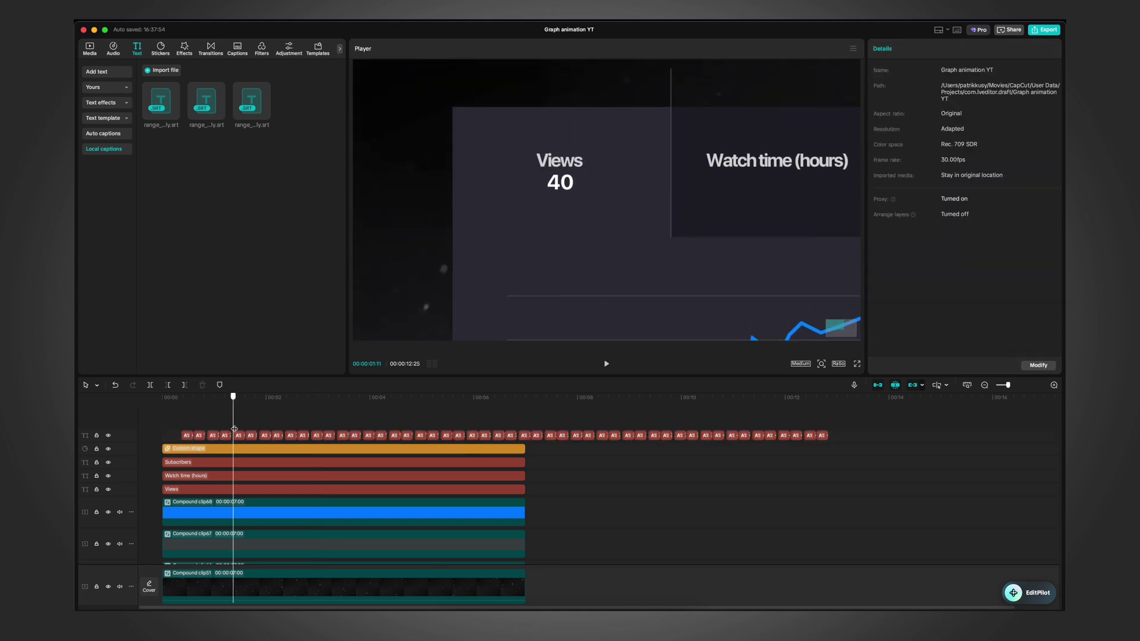
{"action": "key", "text": "space"}
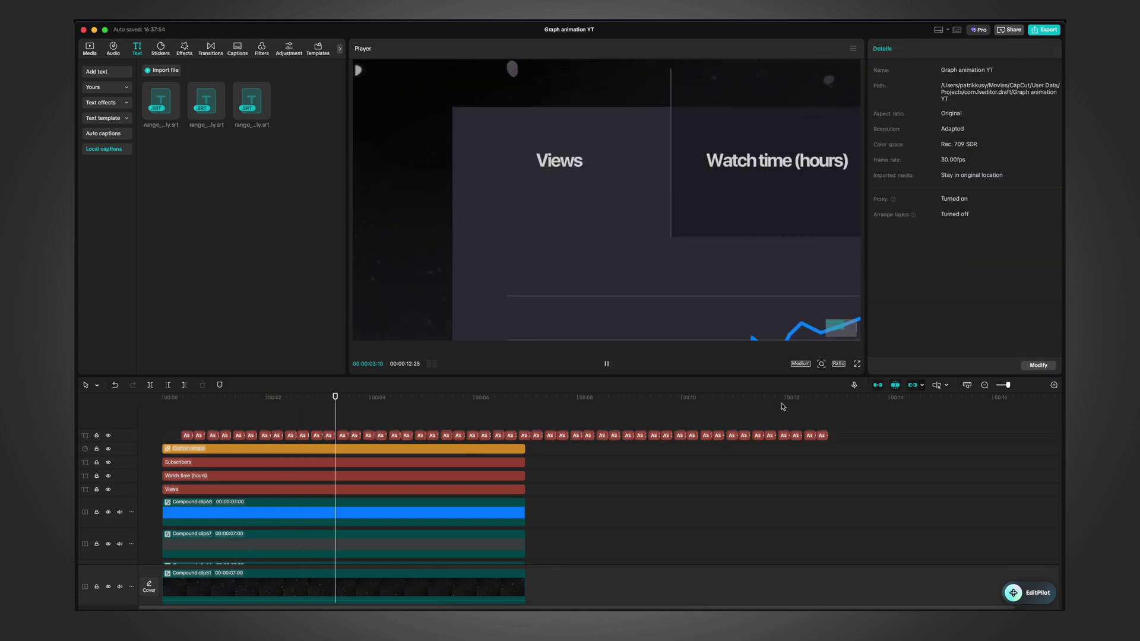
{"action": "key", "text": "space"}
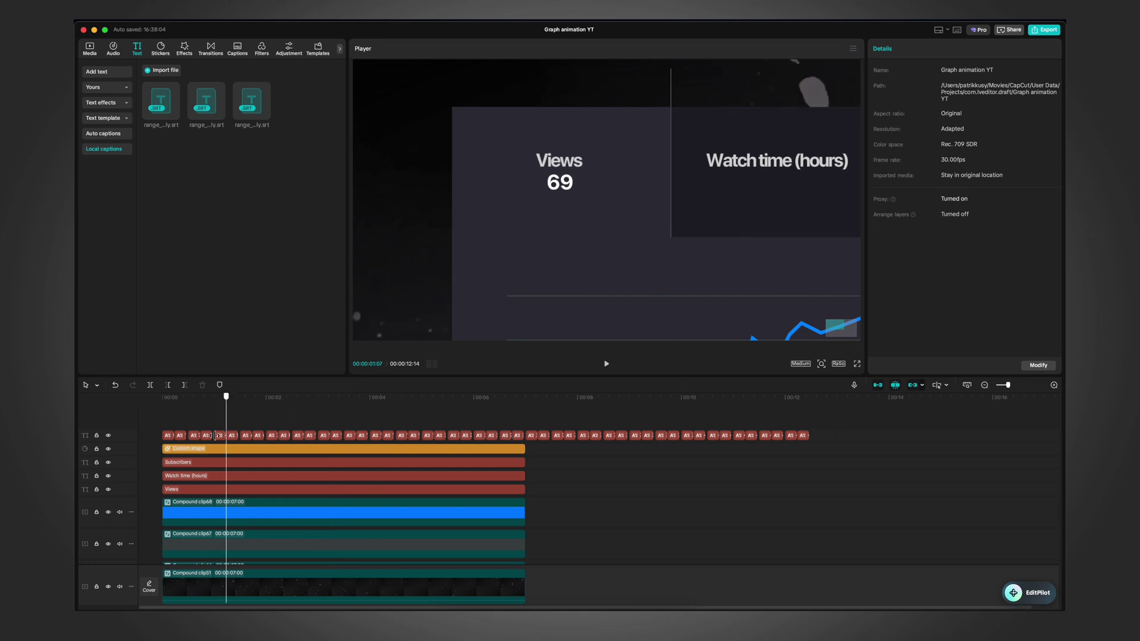
{"action": "left_click_drag", "start_coordinate": [226, 414], "coordinate": [784, 419]}
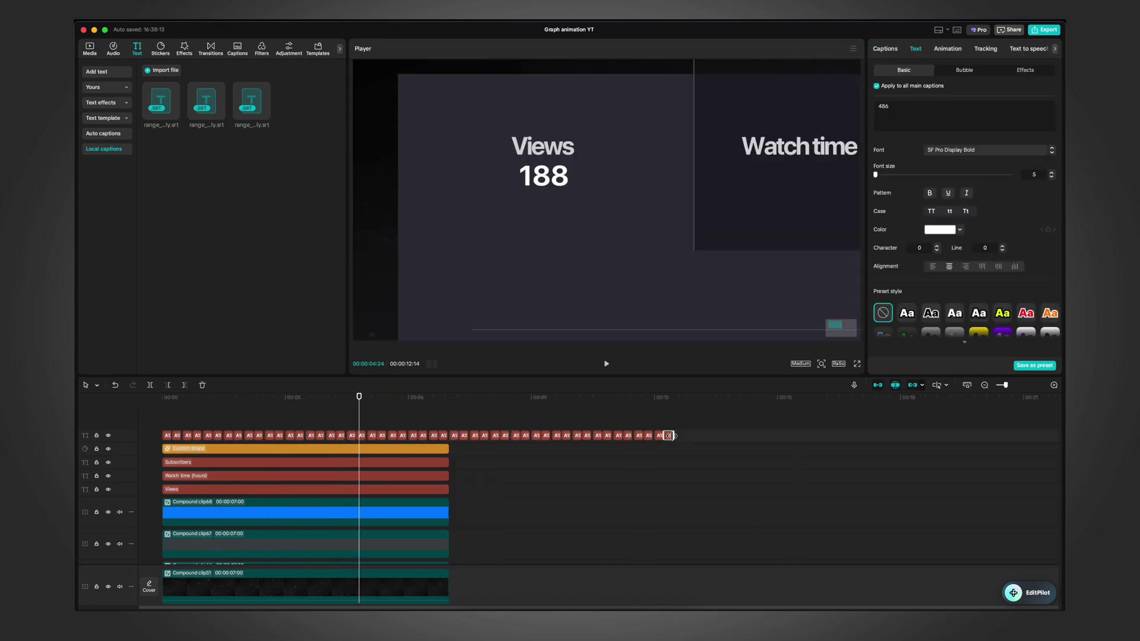
Step: Extend the final 486 caption to about 28 seconds, then duplicate it on a track above and stretch the copy back to the start
{"action": "left_click_drag", "start_coordinate": [673, 435], "coordinate": [1058, 438]}
{"action": "scroll", "coordinate": [674, 436], "scroll_direction": "down", "scroll_amount": 3}
{"action": "left_click", "coordinate": [510, 437]}
{"action": "mouse_move", "coordinate": [516, 438]}
{"action": "left_mouse_down"}
{"action": "mouse_move", "coordinate": [522, 411]}
{"action": "mouse_move", "coordinate": [527, 419]}
{"action": "left_mouse_up"}
{"action": "left_click_drag", "start_coordinate": [437, 435], "coordinate": [162, 435]}
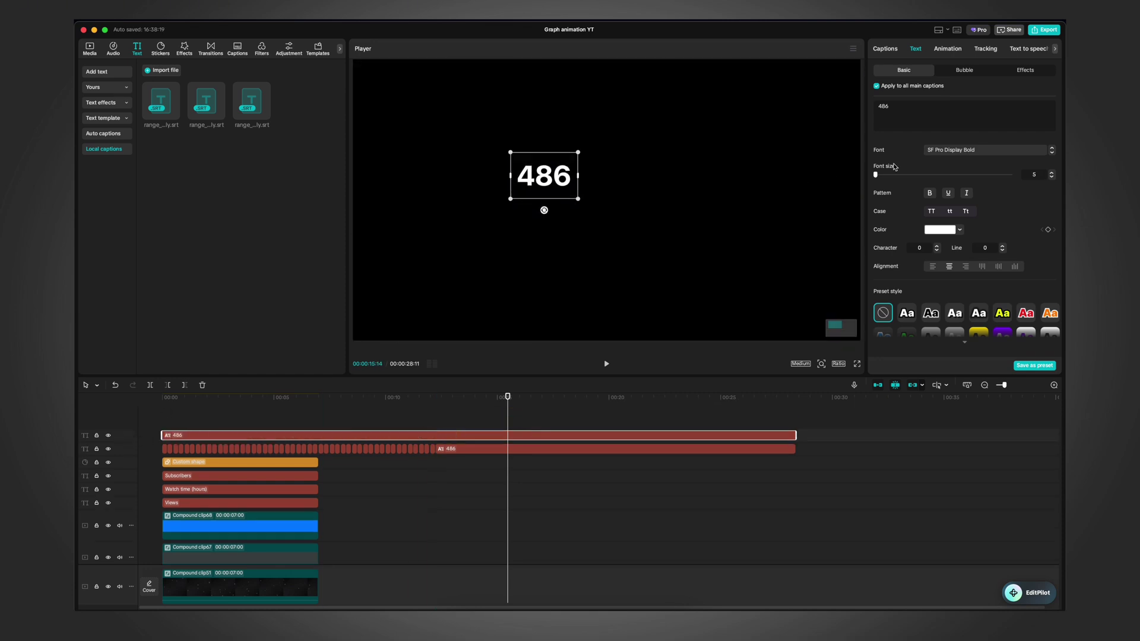
Step: Change only the duplicated caption's text to M and place it to the right of the counting number
{"action": "left_click", "coordinate": [908, 115]}
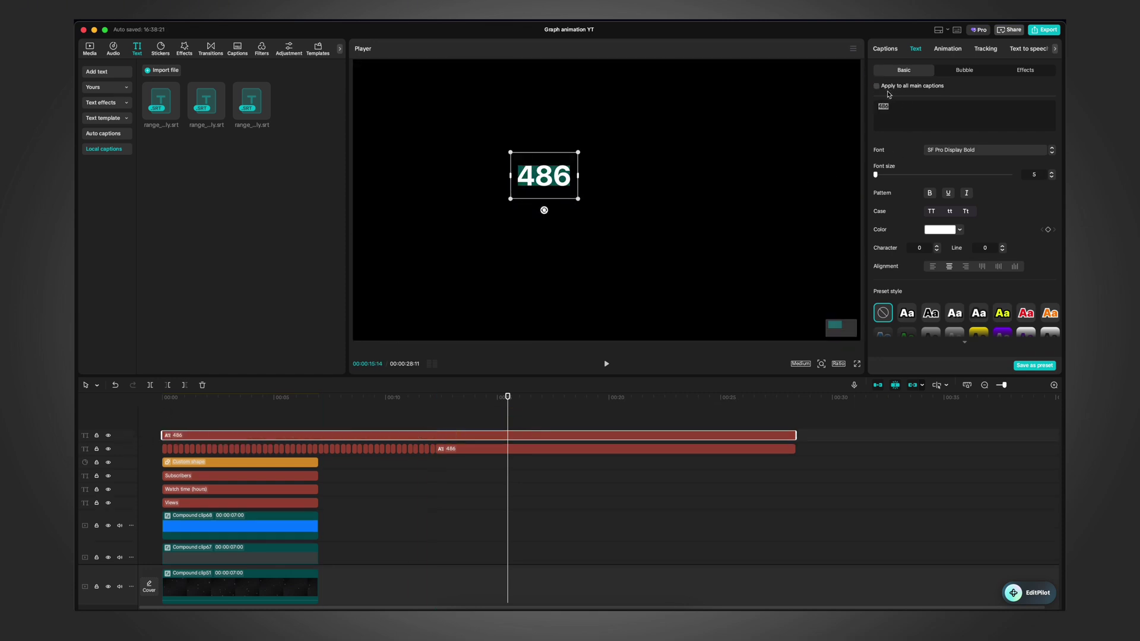
{"action": "type", "text": "N"}
{"action": "key", "text": "BackSpace"}
{"action": "type", "text": "M"}
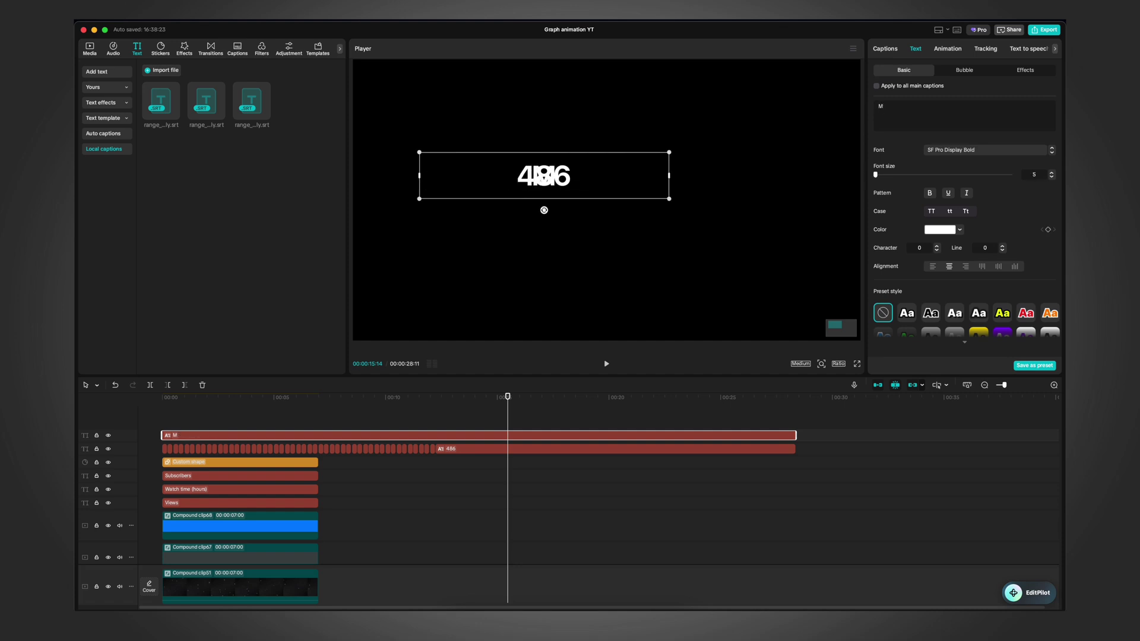
{"action": "left_click_drag", "start_coordinate": [552, 181], "coordinate": [592, 181]}
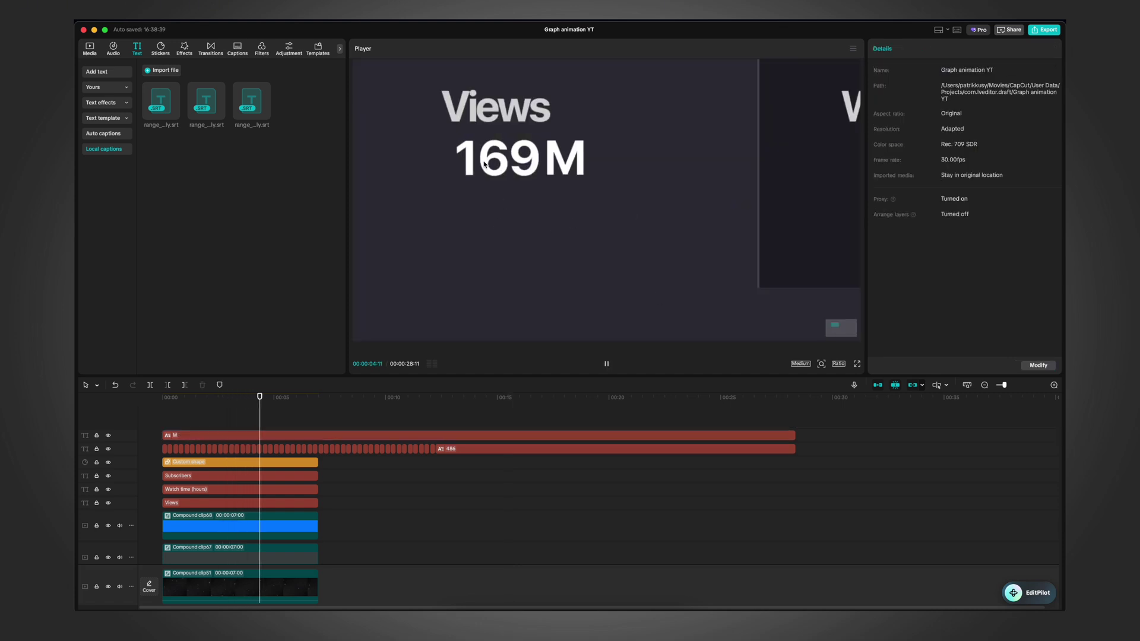
Step: Combine the number captions and the M caption into a compound clip and set its speed to 5.00x
{"action": "key", "text": "space"}
{"action": "left_click_drag", "start_coordinate": [107, 463], "coordinate": [130, 447]}
{"action": "key", "text": "alt+g"}
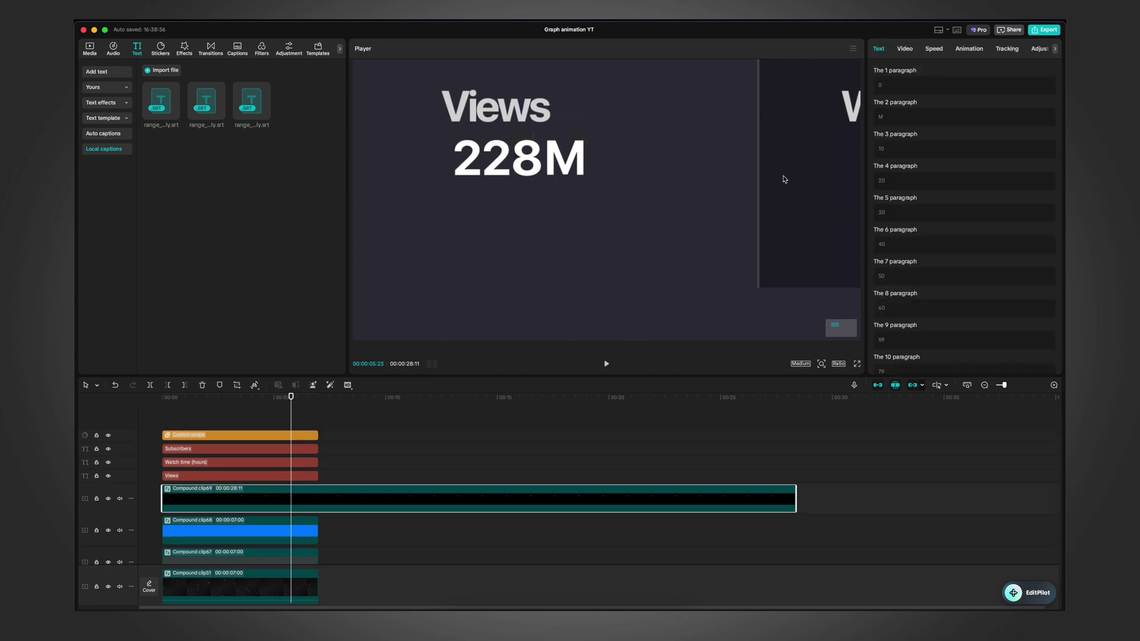
{"action": "left_click", "coordinate": [905, 48]}
{"action": "left_click", "coordinate": [934, 48]}
{"action": "left_click", "coordinate": [956, 109]}
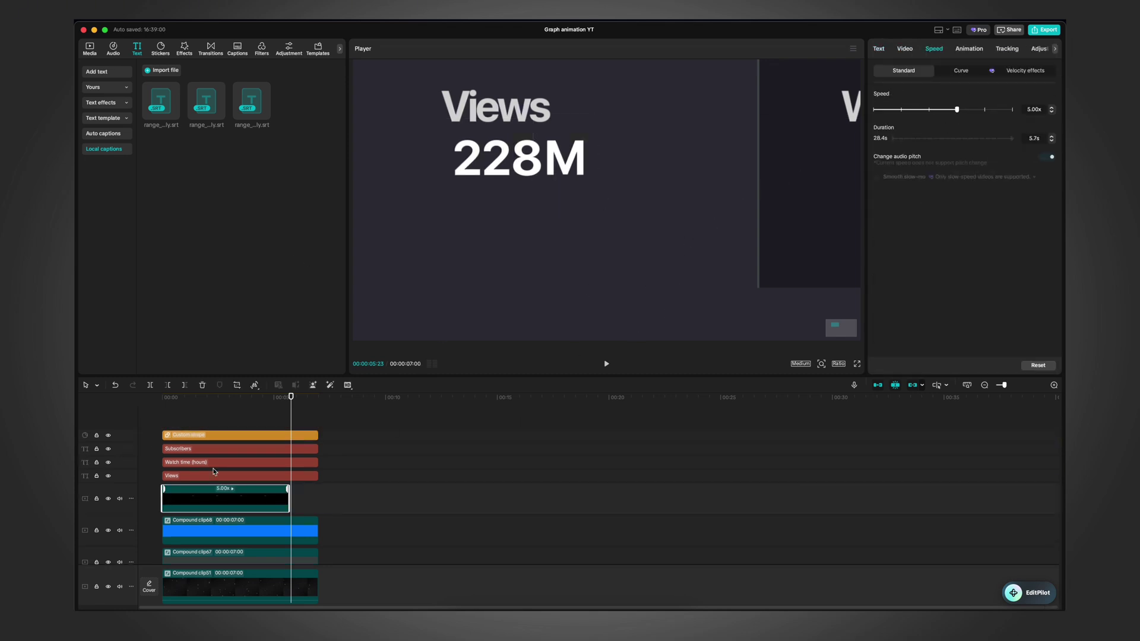
Step: Play back the counter, extend the M and 486 captions inside its compound clip, and lengthen that clip to 7 seconds in the main timeline
{"action": "left_click", "coordinate": [226, 420]}
{"action": "key", "text": "Home"}
{"action": "key", "text": "space"}
{"action": "scroll", "coordinate": [568, 197], "scroll_direction": "down", "scroll_amount": 5}
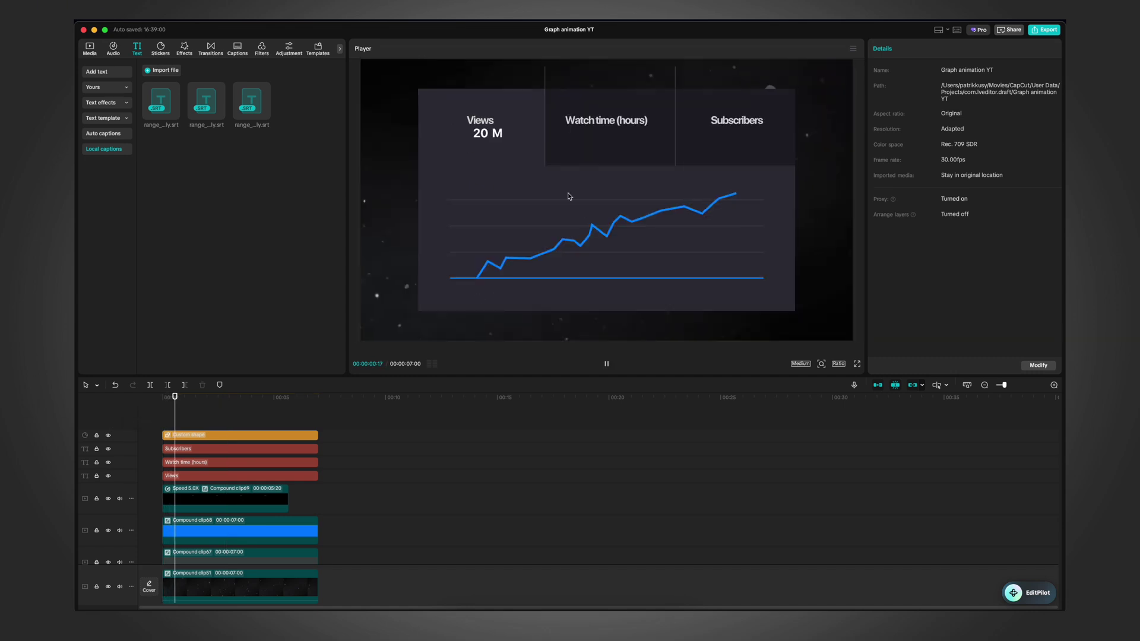
{"action": "key", "text": "Up"}
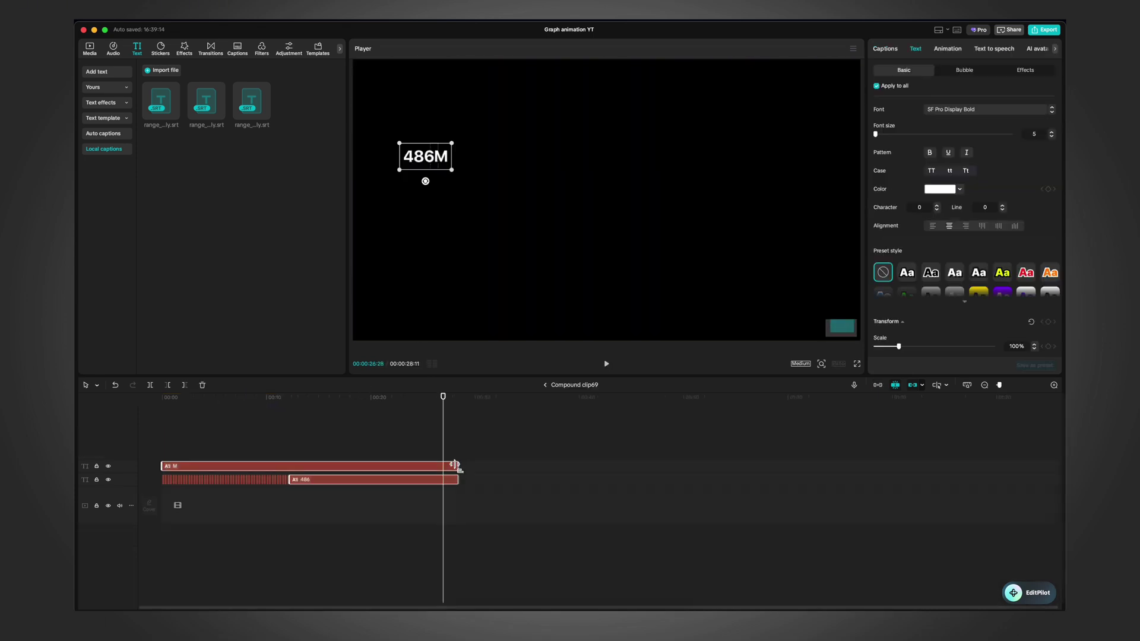
{"action": "left_click_drag", "start_coordinate": [455, 464], "coordinate": [841, 465]}
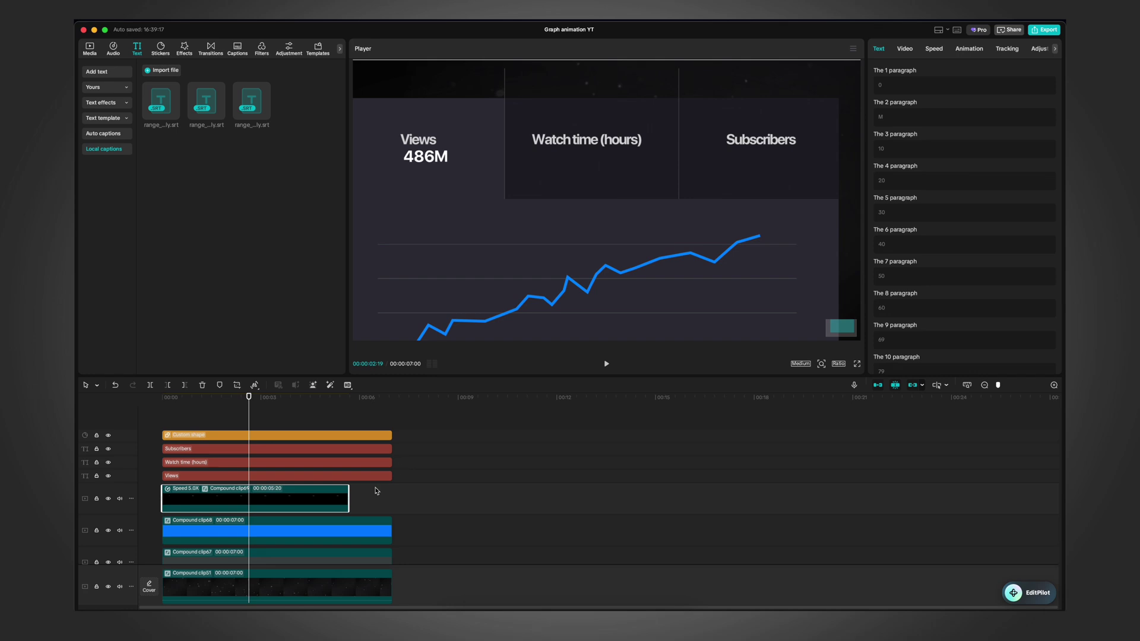
{"action": "left_click_drag", "start_coordinate": [349, 495], "coordinate": [392, 495]}
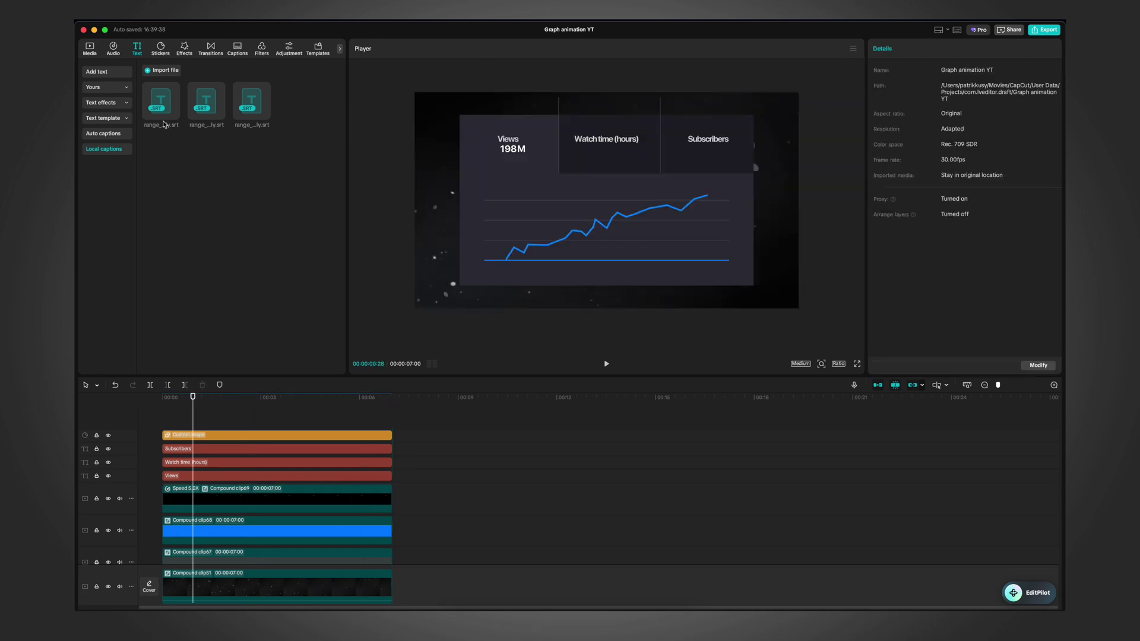
Step: Add matching SRT-based counters with a K suffix under Watch time (hours) and Subscribers, and play back the animation
{"action": "left_click", "coordinate": [170, 112]}
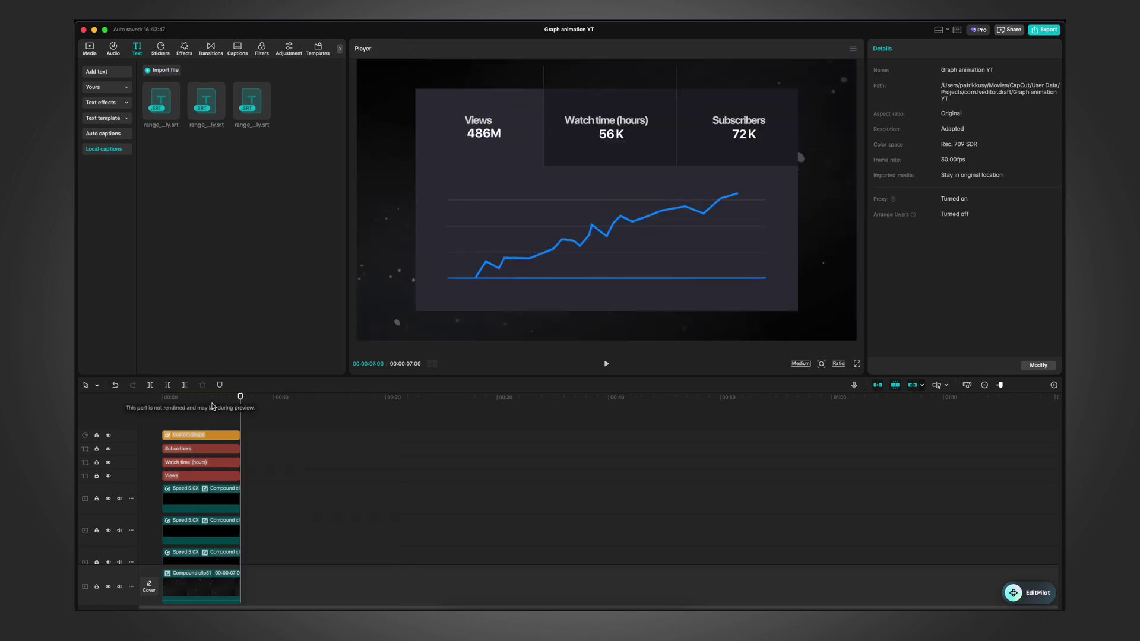
{"action": "key", "text": "space"}
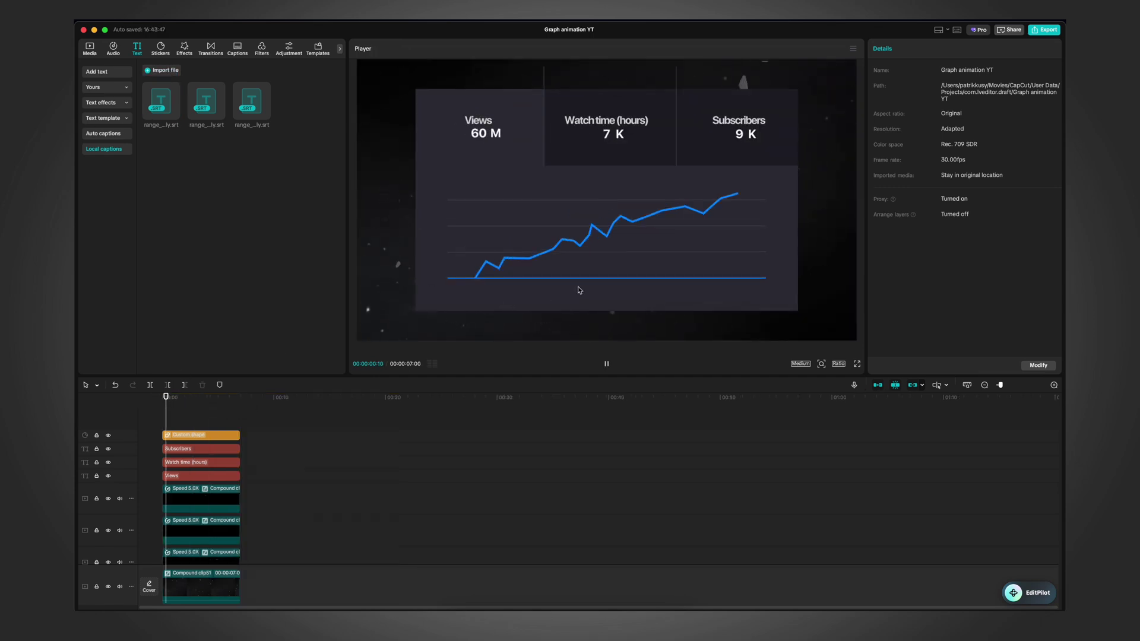
{"action": "key", "text": "space"}
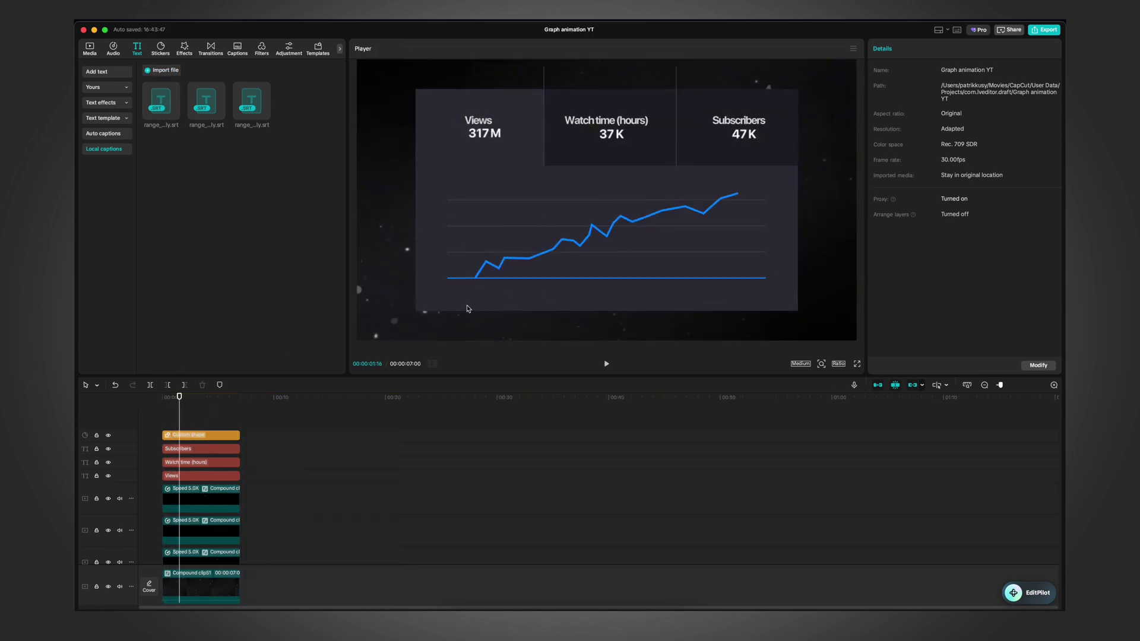
Step: Wrap the blue baseline in a compound clip and add a Split mask rotated -90° just before the baseline's start
{"action": "left_click", "coordinate": [247, 488]}
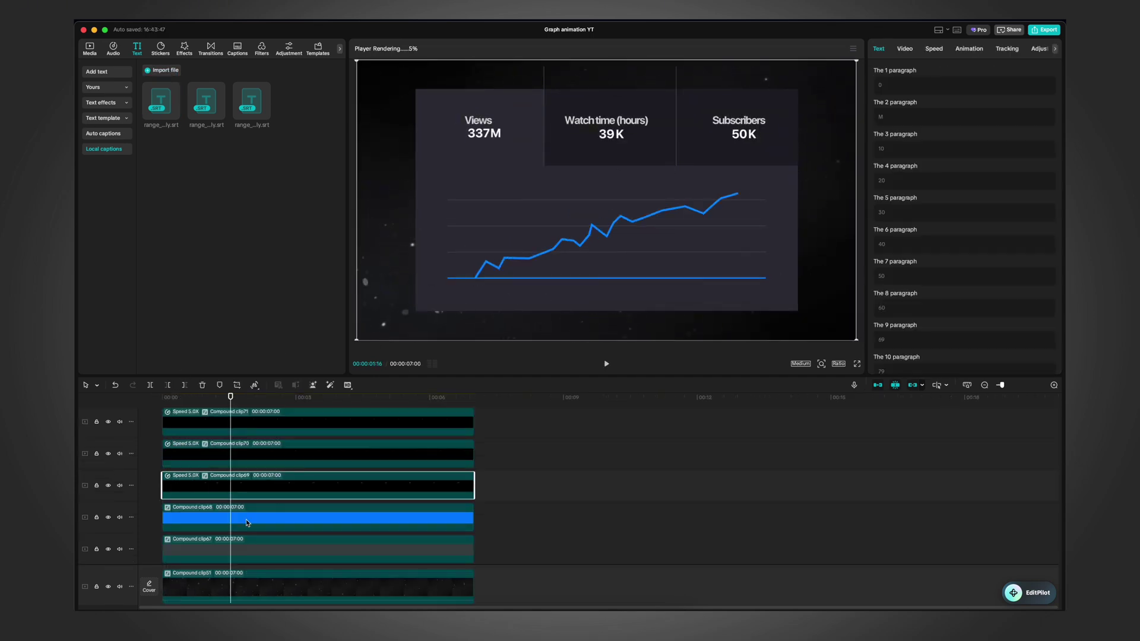
{"action": "left_click", "coordinate": [247, 520]}
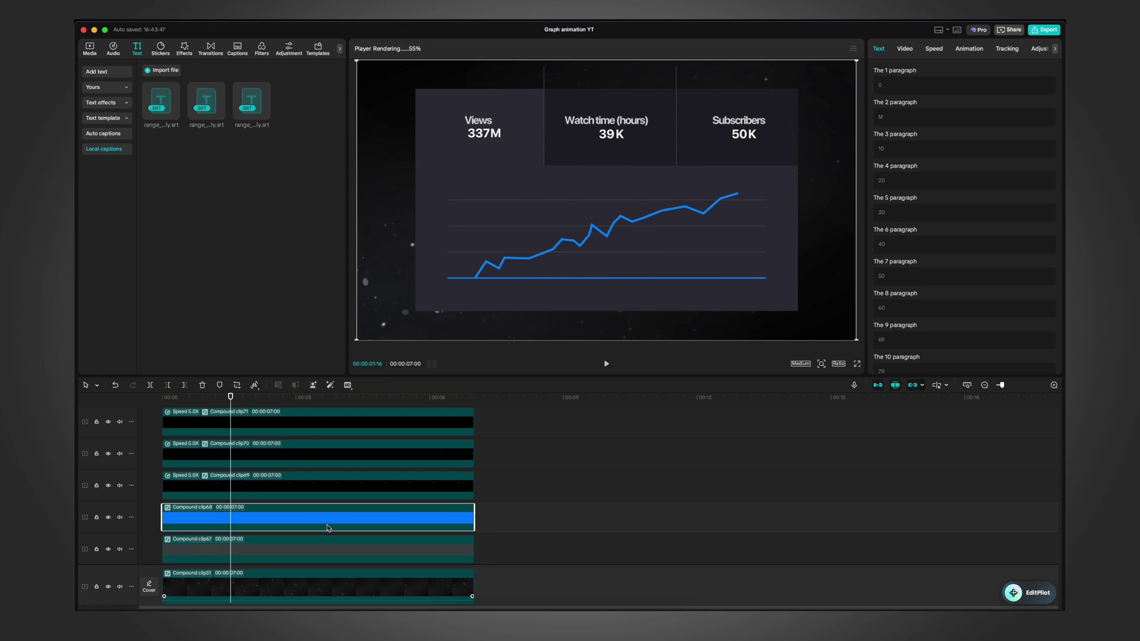
{"action": "left_click", "coordinate": [905, 49]}
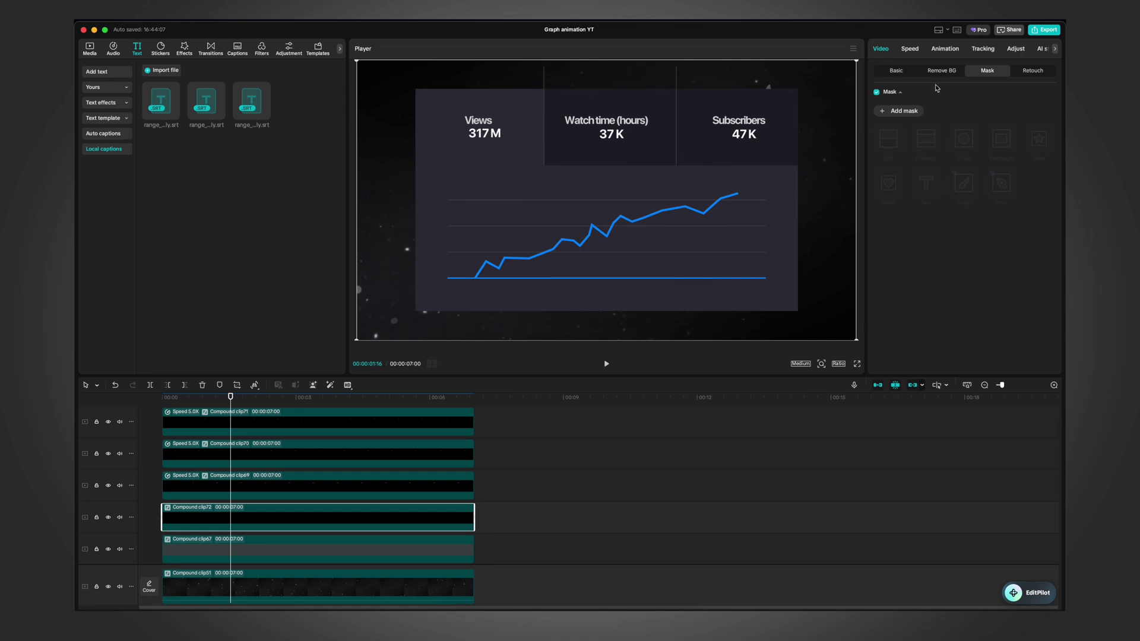
{"action": "left_click", "coordinate": [899, 111]}
{"action": "left_click", "coordinate": [888, 139]}
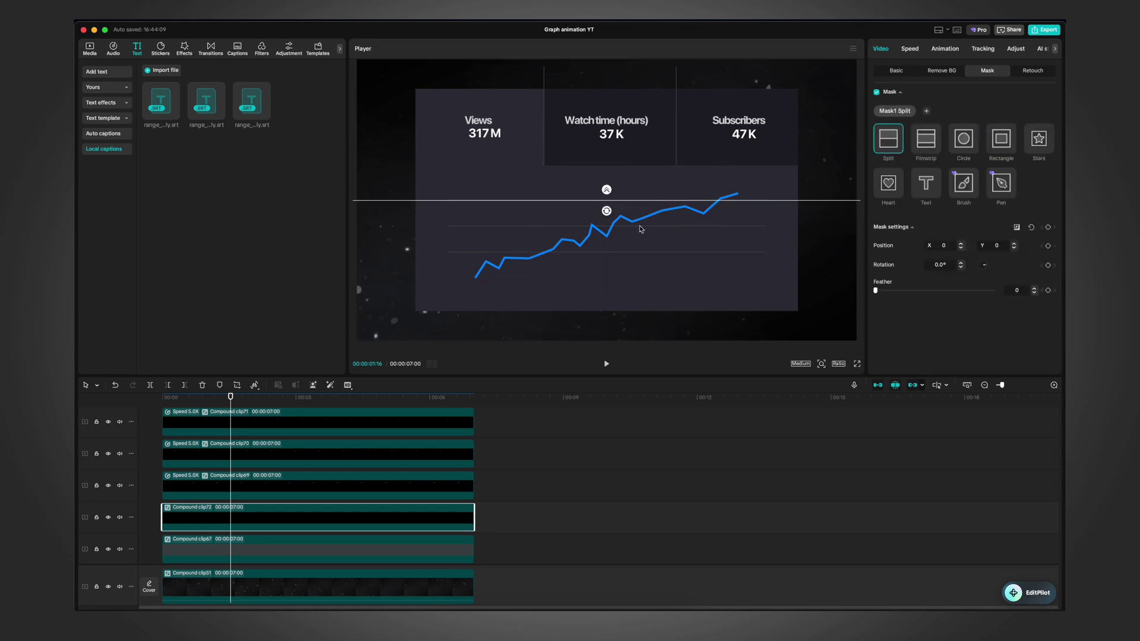
{"action": "left_click_drag", "start_coordinate": [613, 212], "coordinate": [440, 241]}
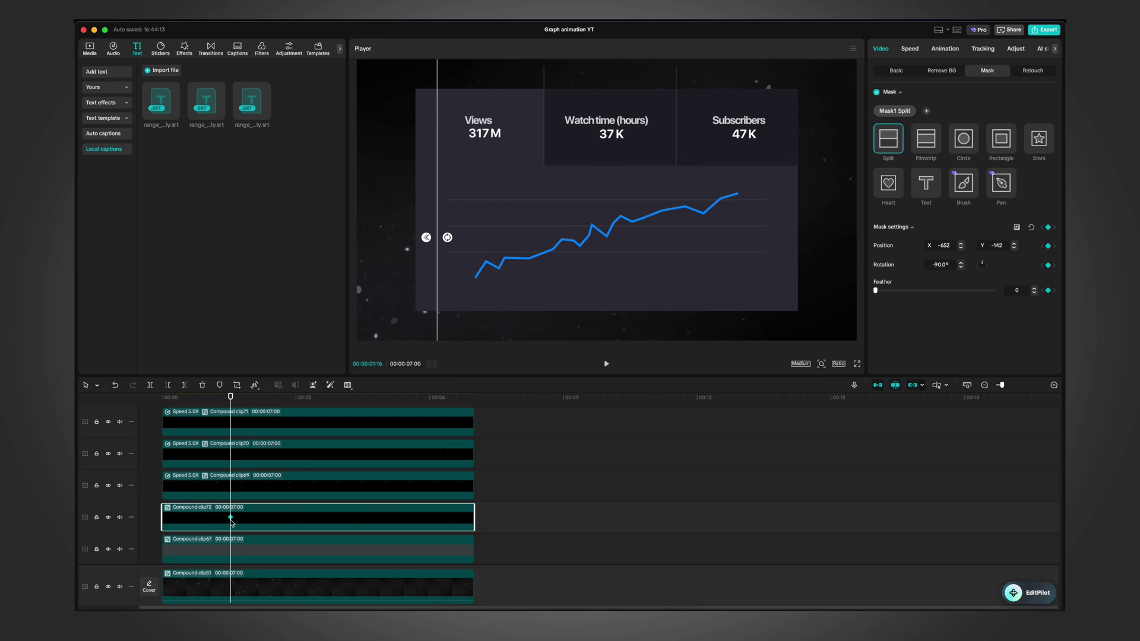
Step: Keyframe the mask with feather 15 from the clip's start to X 688, Y -152 at 00:00:03:25, and play back the reveal
{"action": "left_click_drag", "start_coordinate": [231, 520], "coordinate": [232, 520]}
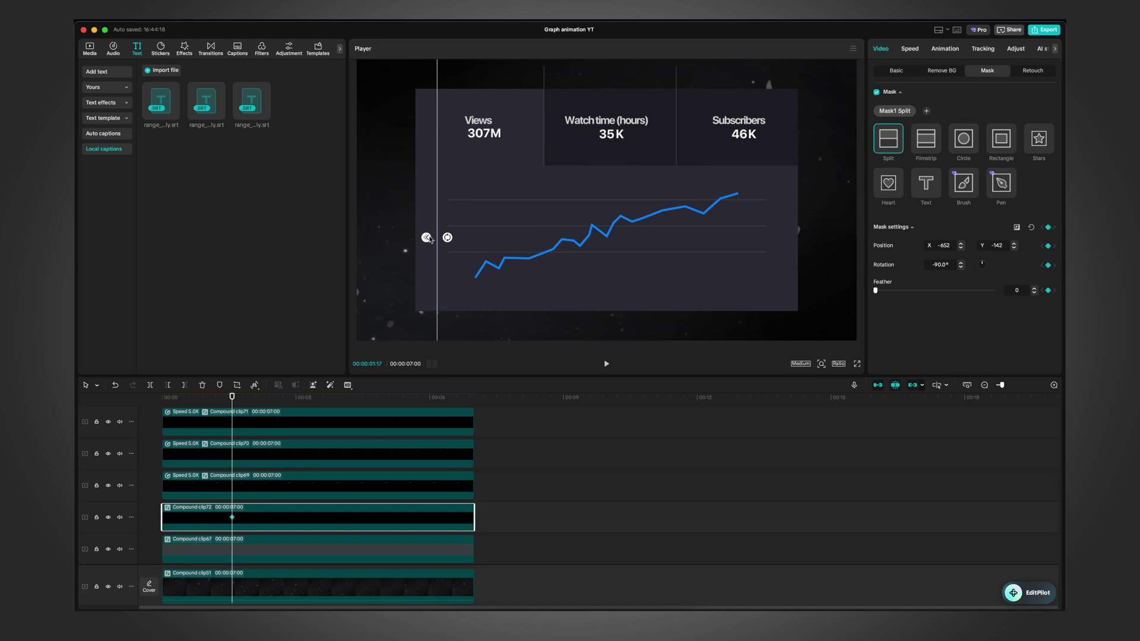
{"action": "left_click_drag", "start_coordinate": [429, 238], "coordinate": [424, 239]}
{"action": "left_click_drag", "start_coordinate": [80, 522], "coordinate": [81, 523]}
{"action": "left_click_drag", "start_coordinate": [232, 411], "coordinate": [333, 411]}
{"action": "left_click_drag", "start_coordinate": [626, 209], "coordinate": [794, 210]}
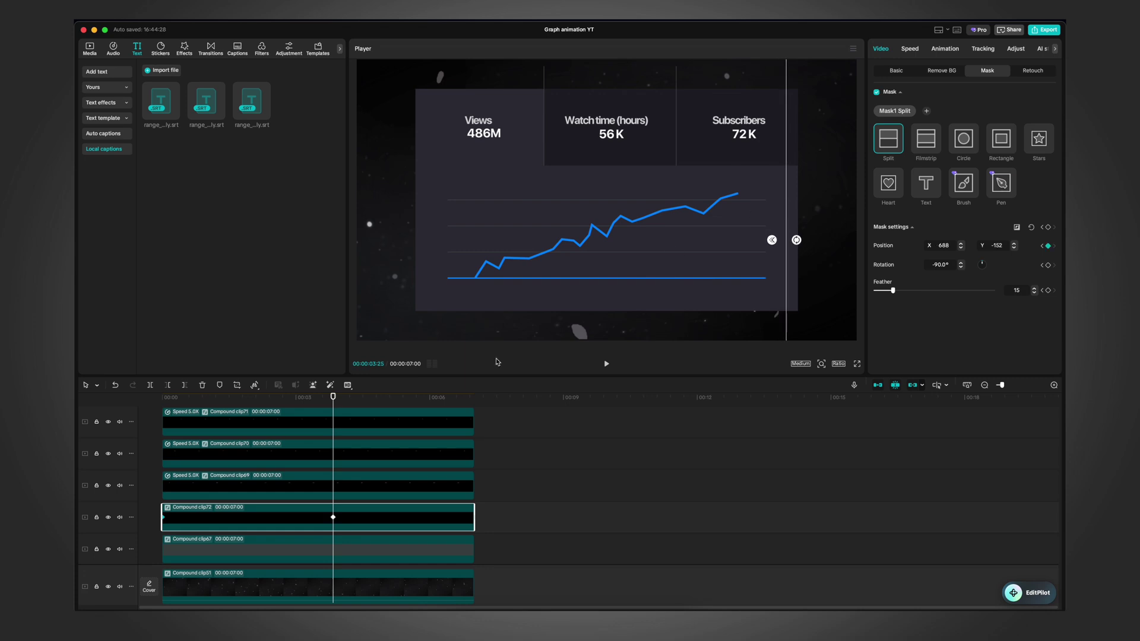
{"action": "left_click", "coordinate": [179, 399]}
{"action": "key", "text": "space"}
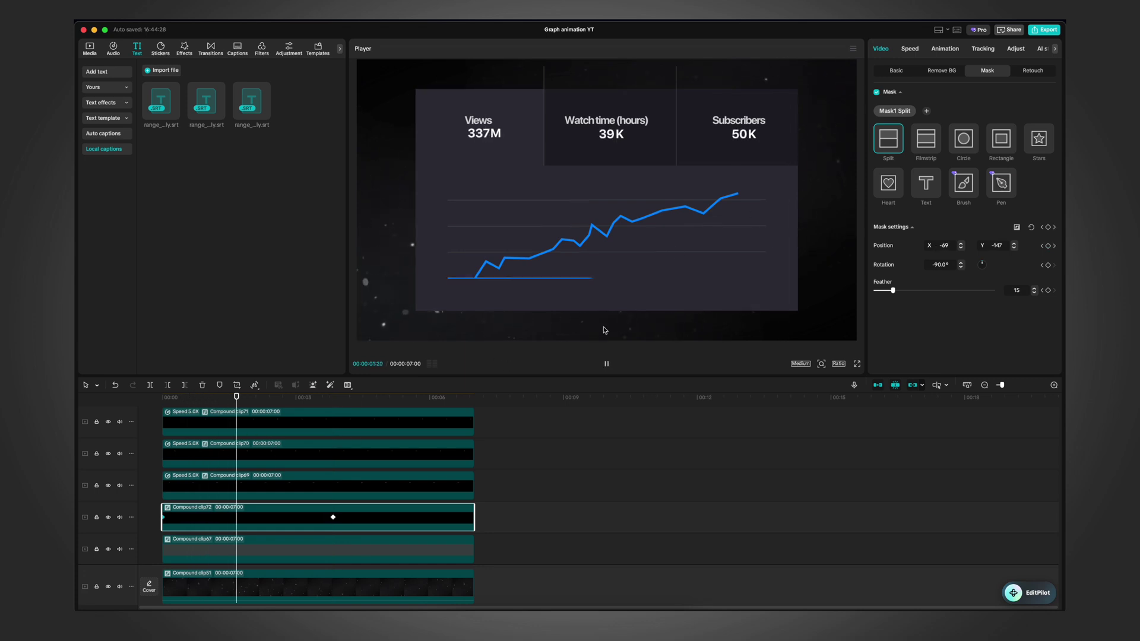
{"action": "key", "text": "space"}
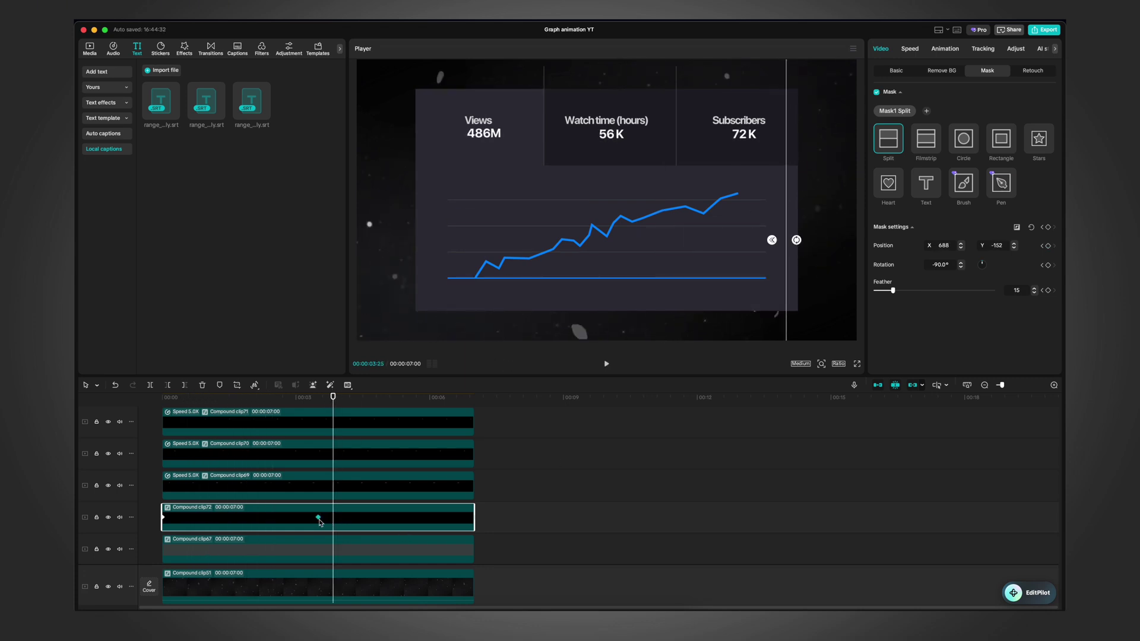
Step: Move the mask's end keyframe to 00:00:03:15 and apply an ease-in-out curve to Position X, pulling its end handle toward the start
{"action": "right_click", "coordinate": [351, 519]}
{"action": "left_click", "coordinate": [385, 562]}
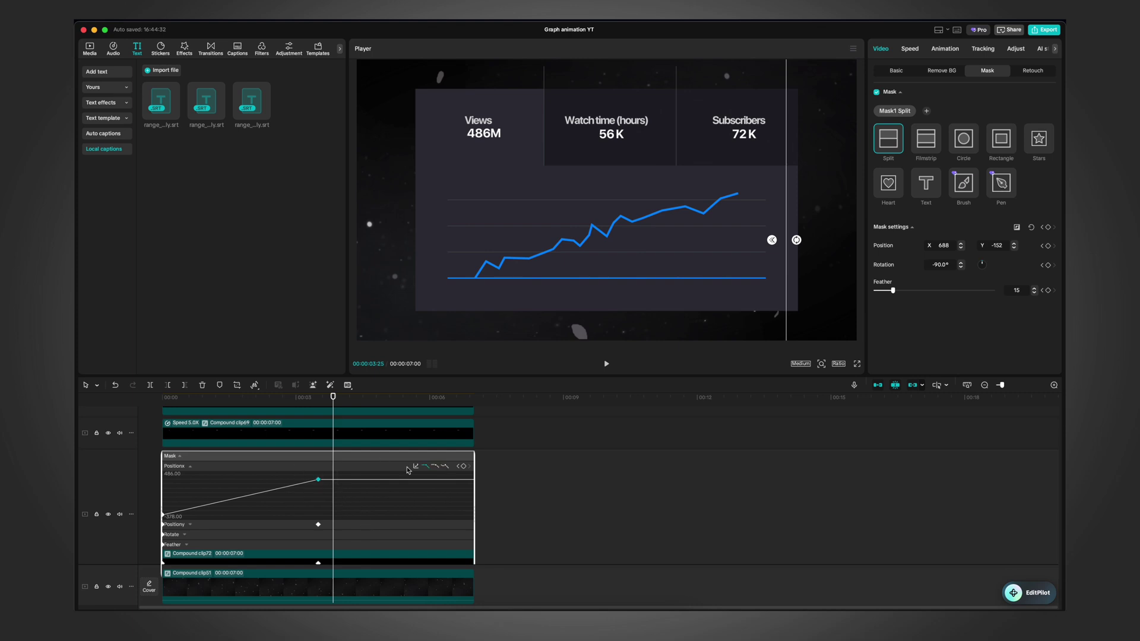
{"action": "left_click", "coordinate": [436, 467]}
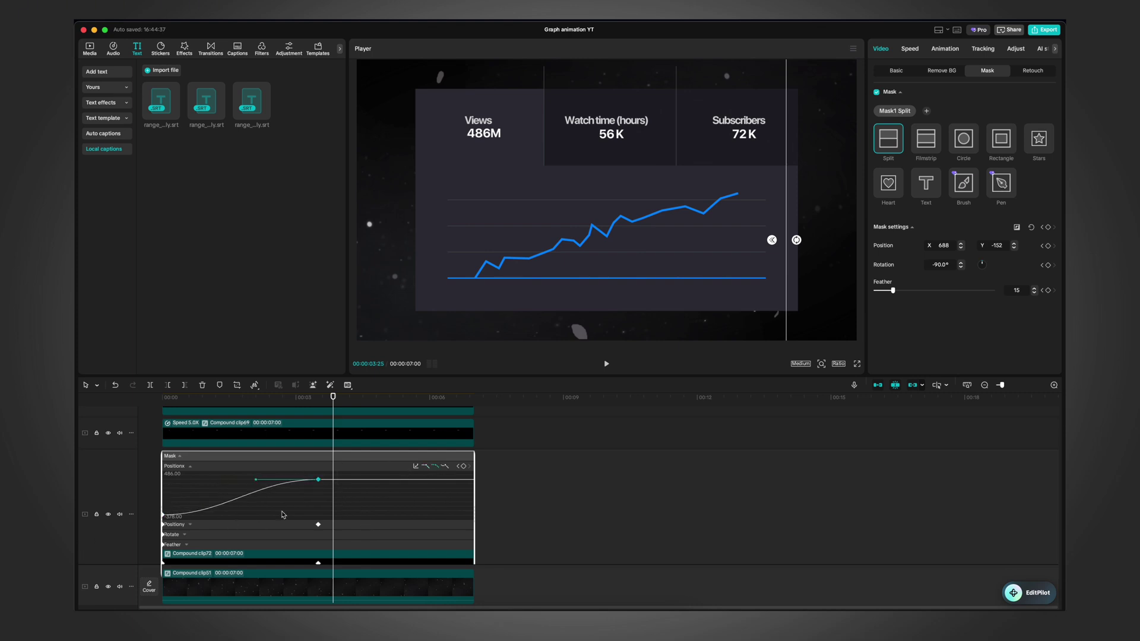
{"action": "left_click_drag", "start_coordinate": [254, 483], "coordinate": [200, 482]}
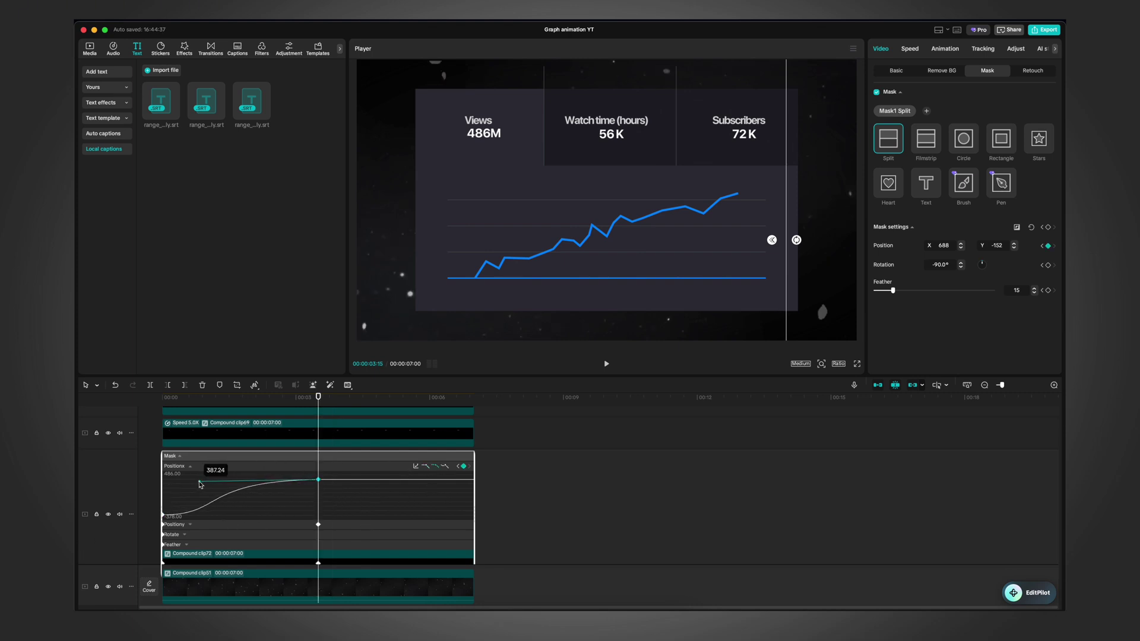
Step: Apply the same type of ease curve to the mask's Position Y keyframes and close the keyframe graph
{"action": "left_click", "coordinate": [340, 527]}
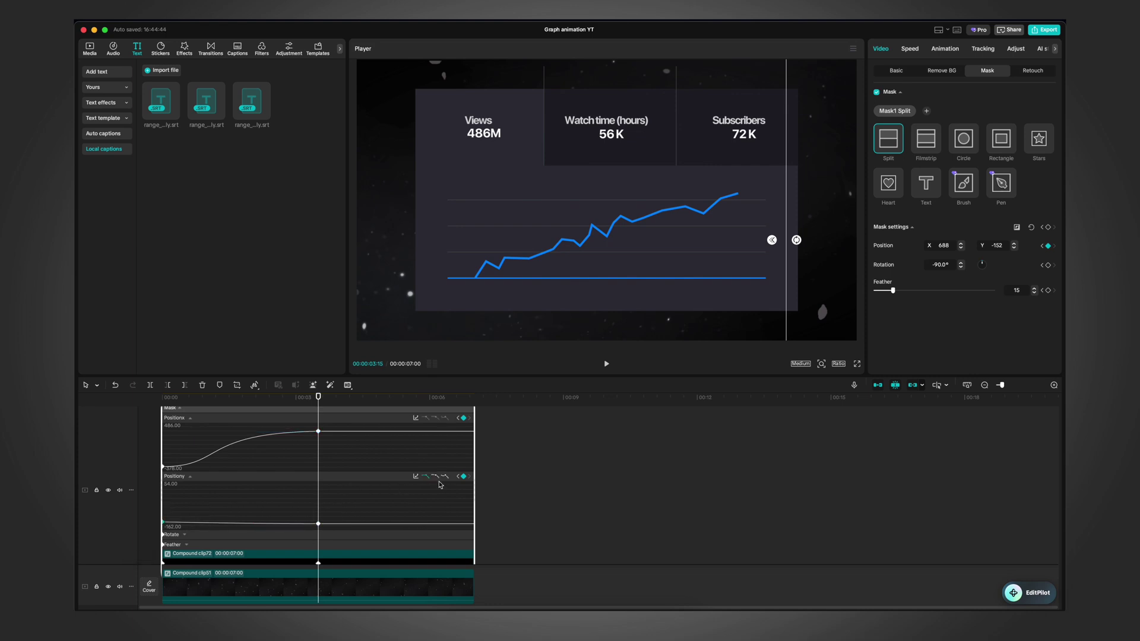
{"action": "left_click", "coordinate": [436, 476]}
{"action": "scroll", "coordinate": [380, 521], "scroll_direction": "down", "scroll_amount": 2}
{"action": "right_click", "coordinate": [379, 521]}
{"action": "left_click", "coordinate": [415, 582]}
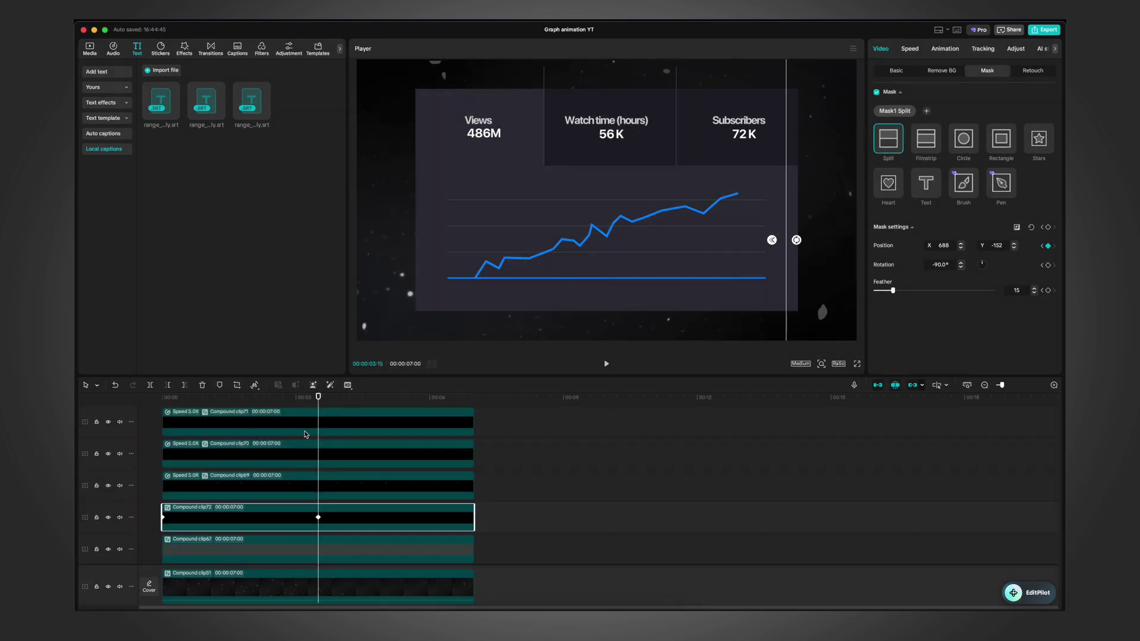
Step: Play back the animation from the start to check the eased baseline reveal
{"action": "scroll", "coordinate": [305, 412], "scroll_direction": "up", "scroll_amount": 1}
{"action": "left_click", "coordinate": [305, 411]}
{"action": "key", "text": "Home"}
{"action": "key", "text": "space"}
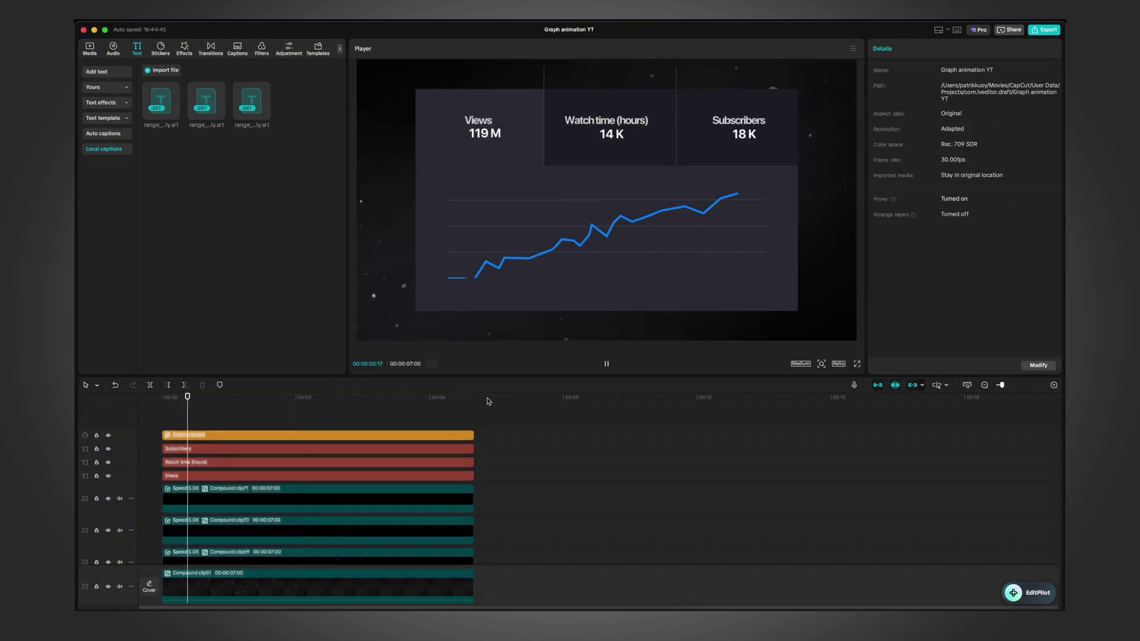
{"action": "key", "text": "space"}
Step: Create a compound clip from the blue graph line shape
{"action": "scroll", "coordinate": [287, 525], "scroll_direction": "down", "scroll_amount": 4}
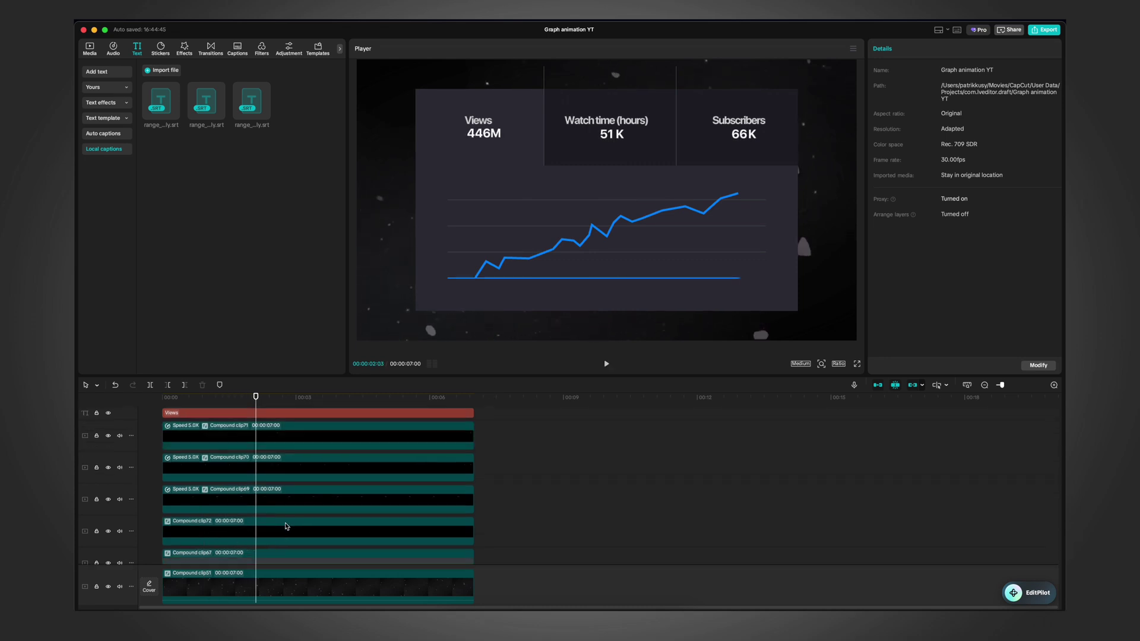
{"action": "left_click", "coordinate": [275, 449]}
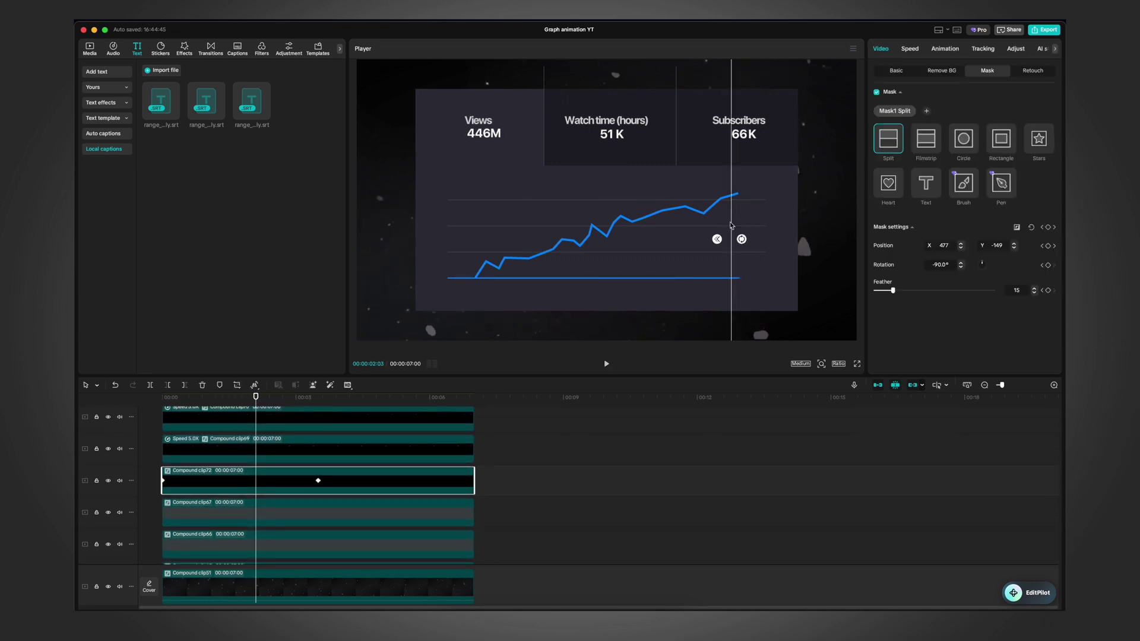
{"action": "double_click", "coordinate": [246, 448]}
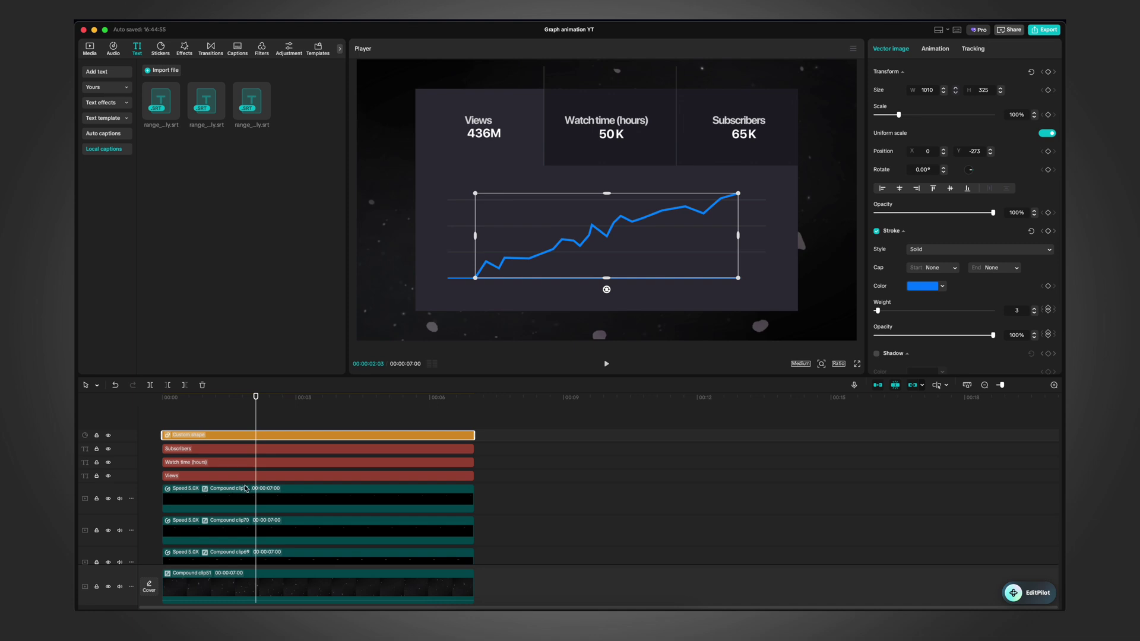
{"action": "key", "text": "alt+g"}
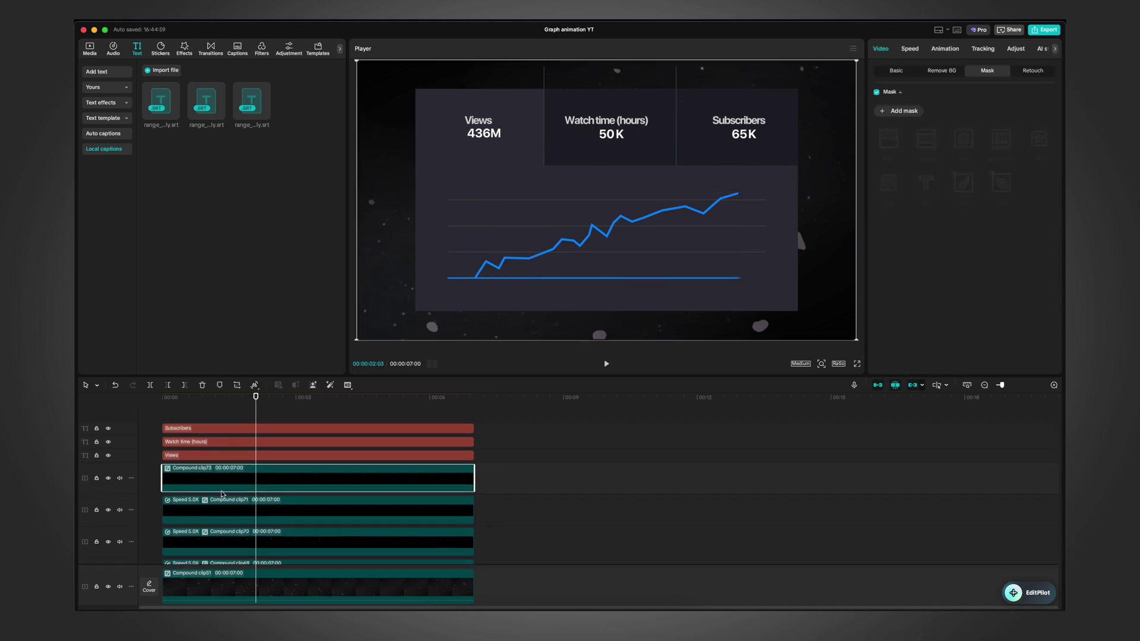
Step: Add a Split mask to the graph line clip, rotated to -118° at X -680, Y -228 so it hides the line
{"action": "left_click", "coordinate": [876, 109]}
{"action": "left_click", "coordinate": [895, 137]}
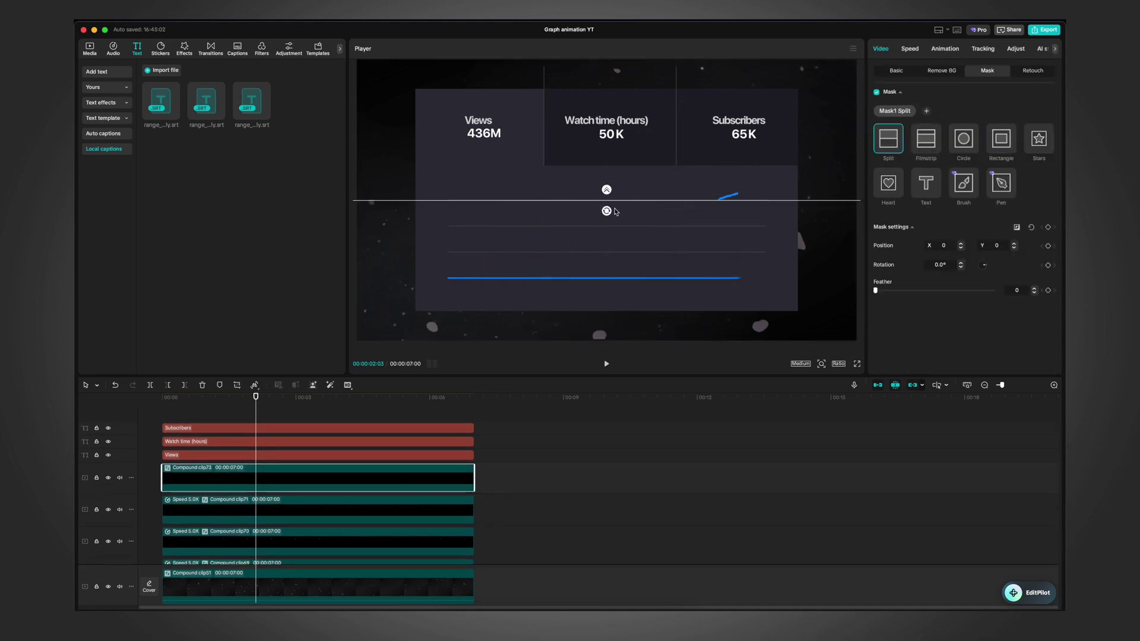
{"action": "left_click_drag", "start_coordinate": [607, 211], "coordinate": [628, 187]}
{"action": "left_click_drag", "start_coordinate": [609, 205], "coordinate": [432, 264]}
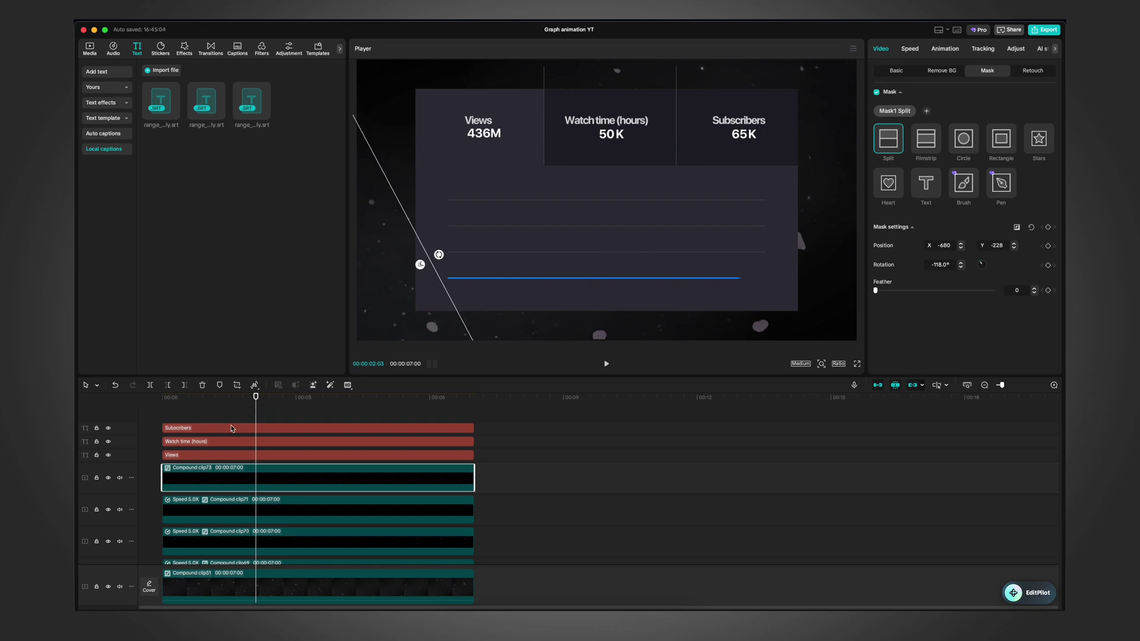
Step: Keyframe the graph line's mask in its hidden position at the clip's start, with feather 15
{"action": "left_click", "coordinate": [205, 526]}
{"action": "left_click", "coordinate": [205, 514]}
{"action": "left_click", "coordinate": [206, 541]}
{"action": "scroll", "coordinate": [207, 542], "scroll_direction": "down", "scroll_amount": 2}
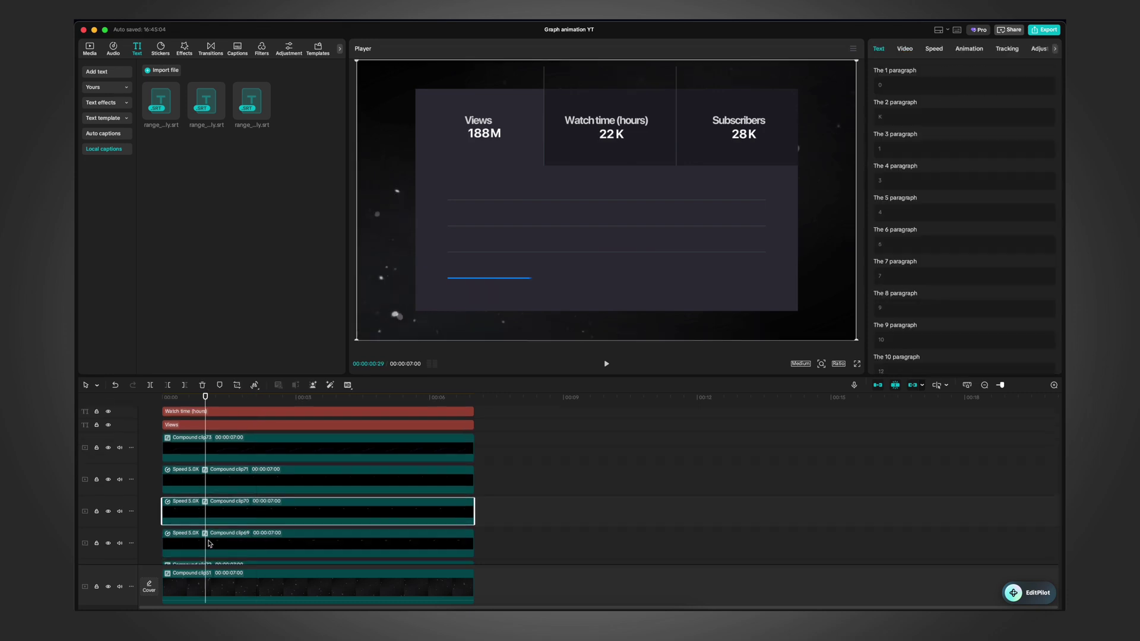
{"action": "left_click", "coordinate": [206, 449]}
{"action": "left_click", "coordinate": [1048, 227]}
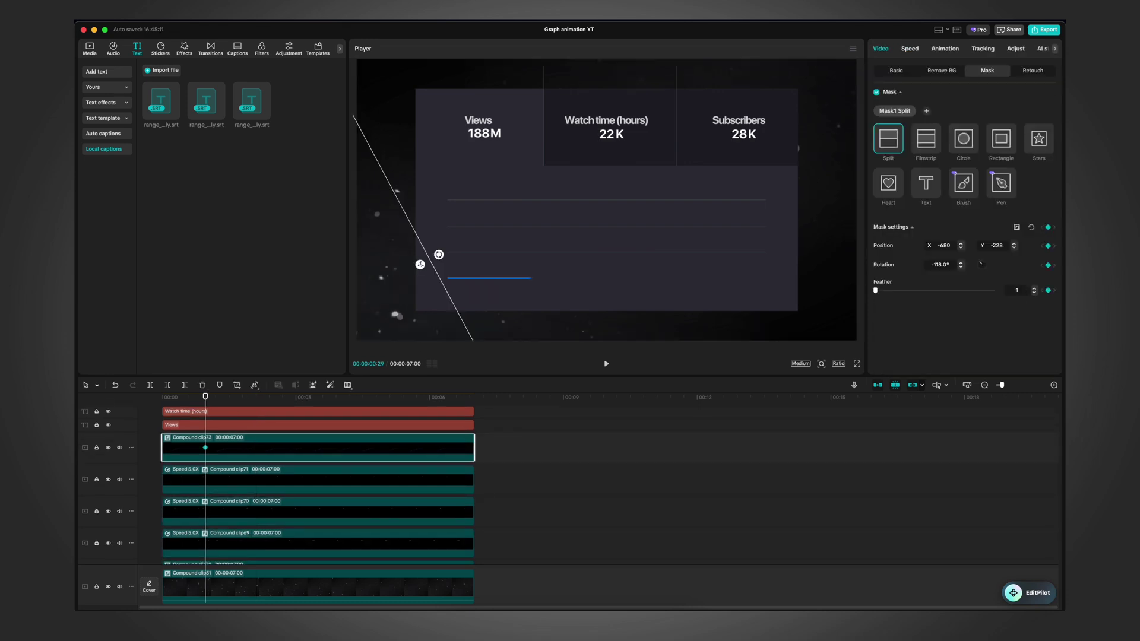
{"action": "left_click_drag", "start_coordinate": [420, 264], "coordinate": [417, 266]}
Step: At the baseline's end keyframe, 00:00:03:15, move the graph line's mask to X 713, Y 80 to reveal the full line
{"action": "left_click", "coordinate": [321, 544]}
{"action": "scroll", "coordinate": [315, 541], "scroll_direction": "down", "scroll_amount": 1}
{"action": "left_click", "coordinate": [317, 562]}
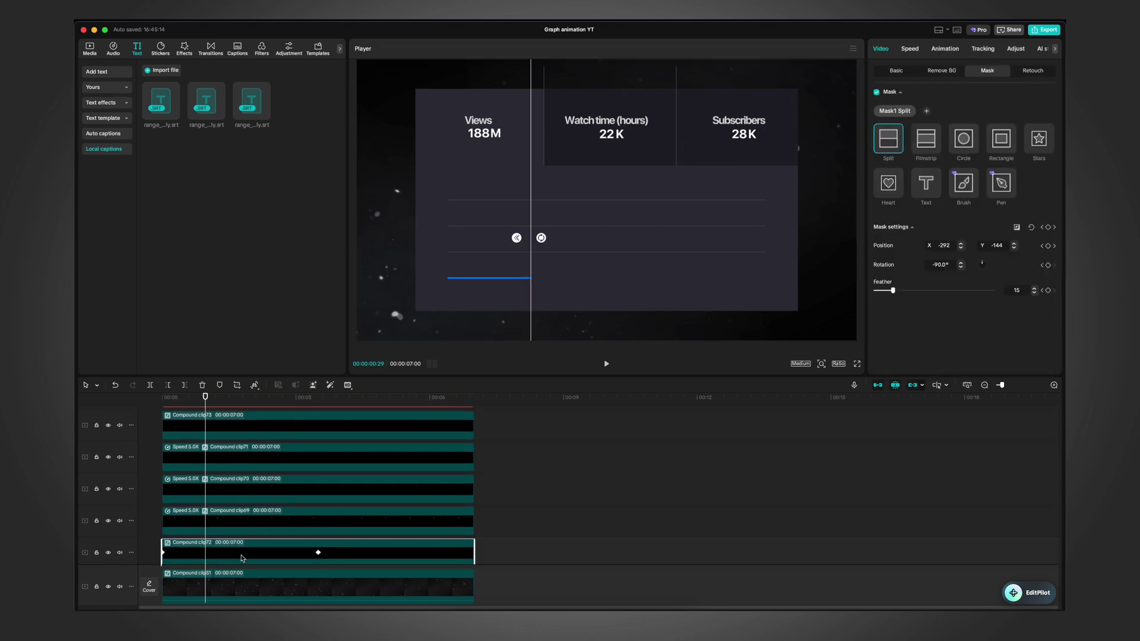
{"action": "left_click", "coordinate": [318, 553]}
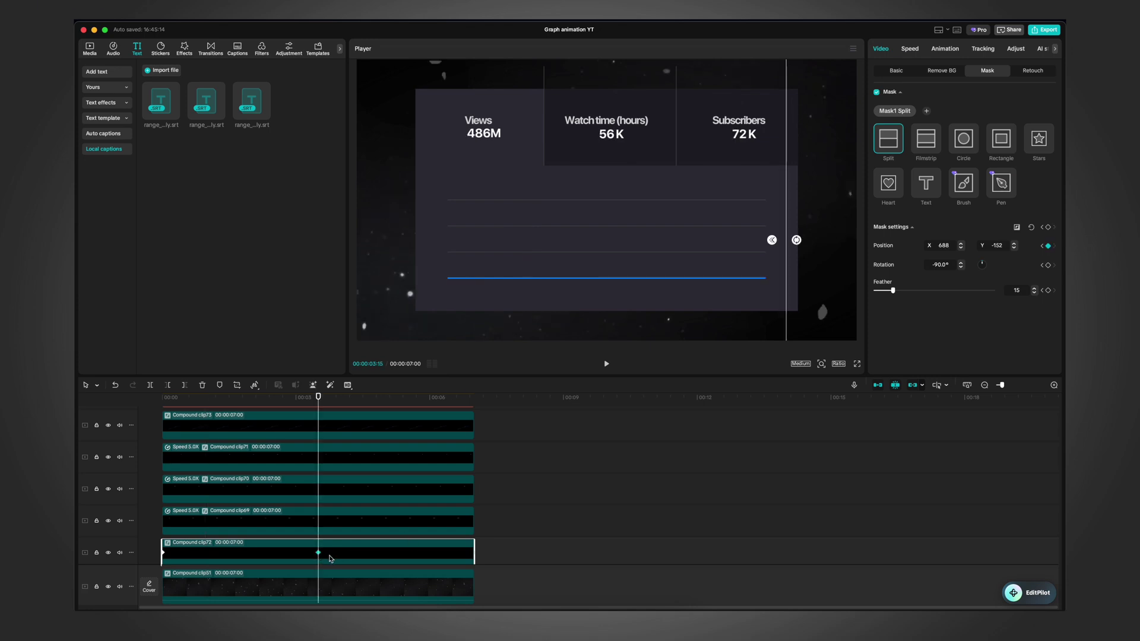
{"action": "left_click", "coordinate": [347, 437]}
{"action": "scroll", "coordinate": [325, 429], "scroll_direction": "up", "scroll_amount": 2}
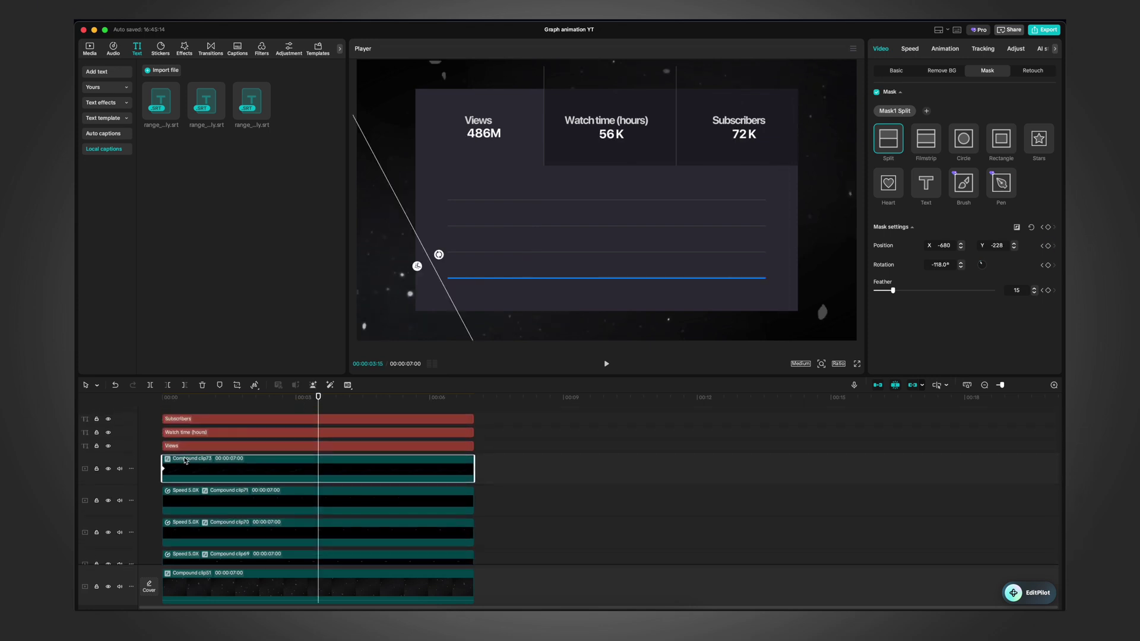
{"action": "left_click_drag", "start_coordinate": [418, 251], "coordinate": [779, 171]}
Step: Play back the animation from the start to check the graph line reveal
{"action": "left_click_drag", "start_coordinate": [223, 398], "coordinate": [142, 413]}
{"action": "key", "text": "space"}
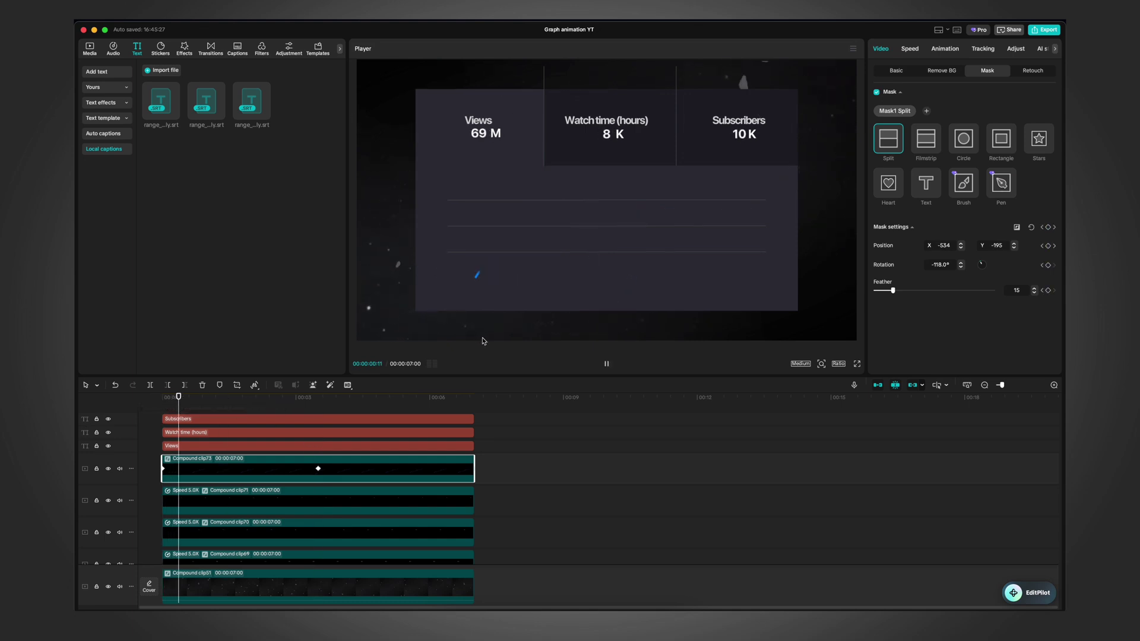
{"action": "key", "text": "space"}
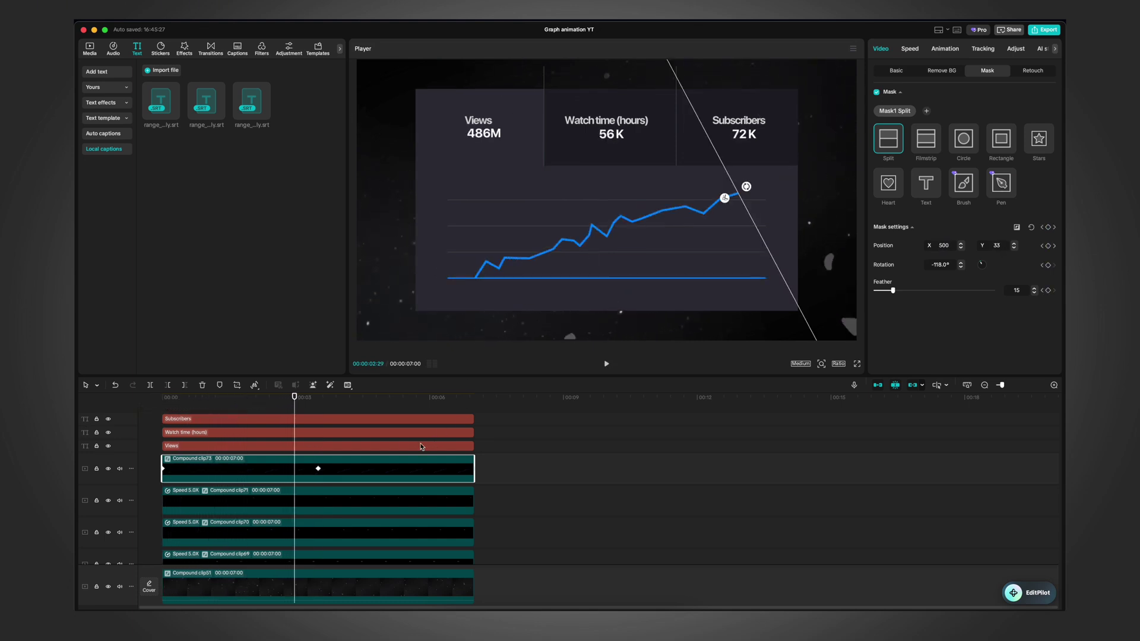
Step: Retime the graph line's mask keyframes to 00:00:00:24 and 00:00:02:07, and play back the reveal
{"action": "left_click_drag", "start_coordinate": [231, 409], "coordinate": [186, 424]}
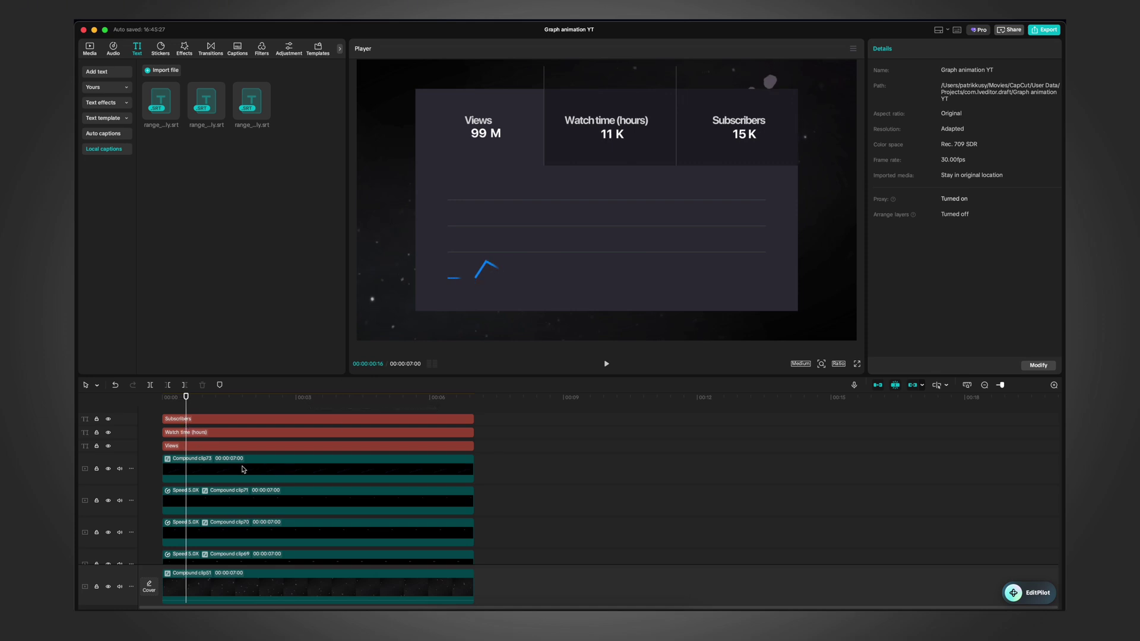
{"action": "left_click", "coordinate": [175, 472]}
{"action": "left_click_drag", "start_coordinate": [164, 470], "coordinate": [200, 472]}
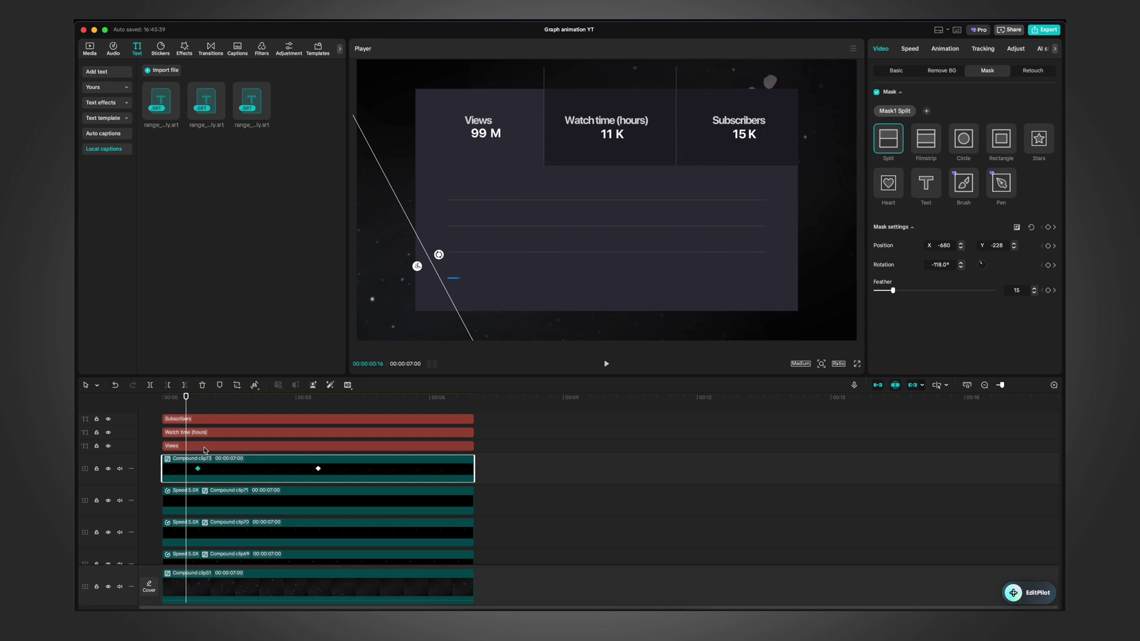
{"action": "key", "text": "space"}
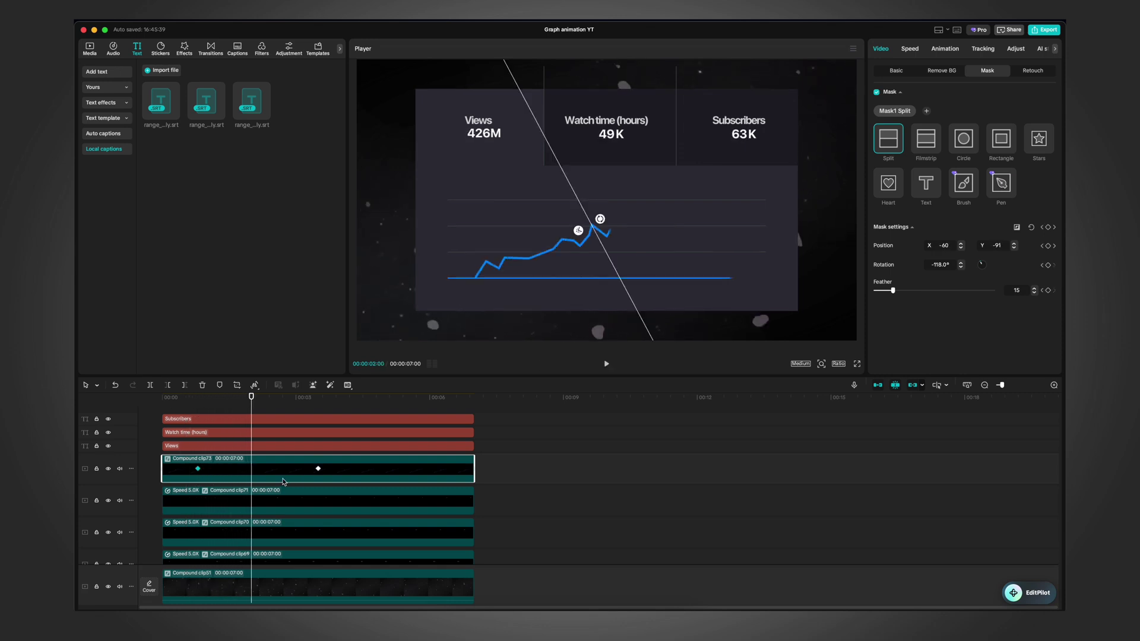
{"action": "left_click_drag", "start_coordinate": [319, 471], "coordinate": [272, 473]}
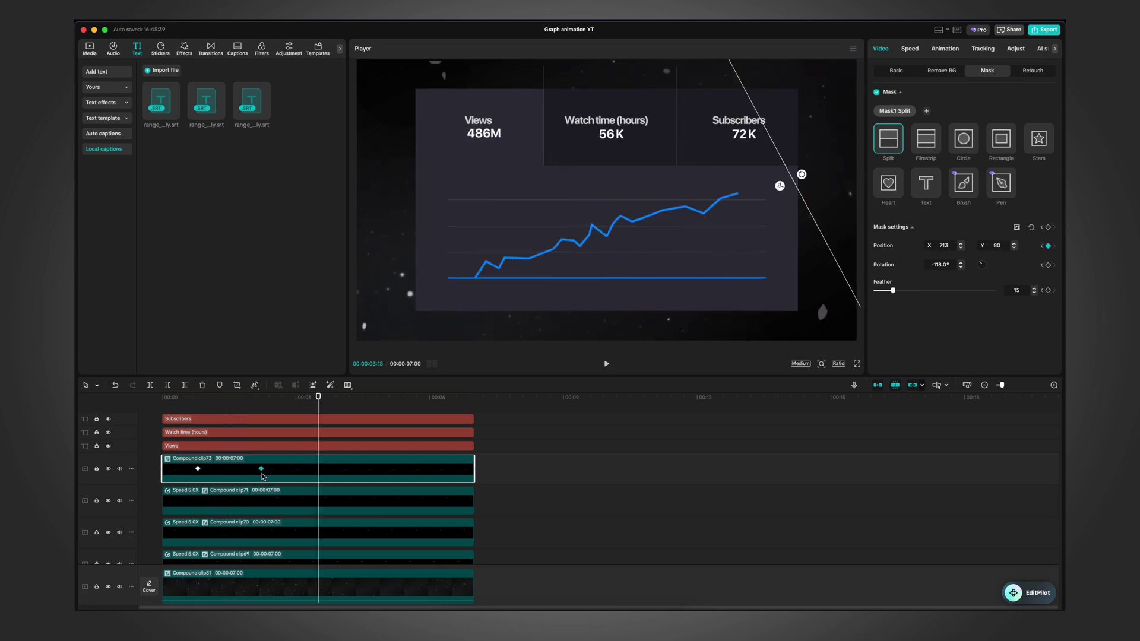
{"action": "left_click", "coordinate": [188, 408]}
{"action": "key", "text": "space"}
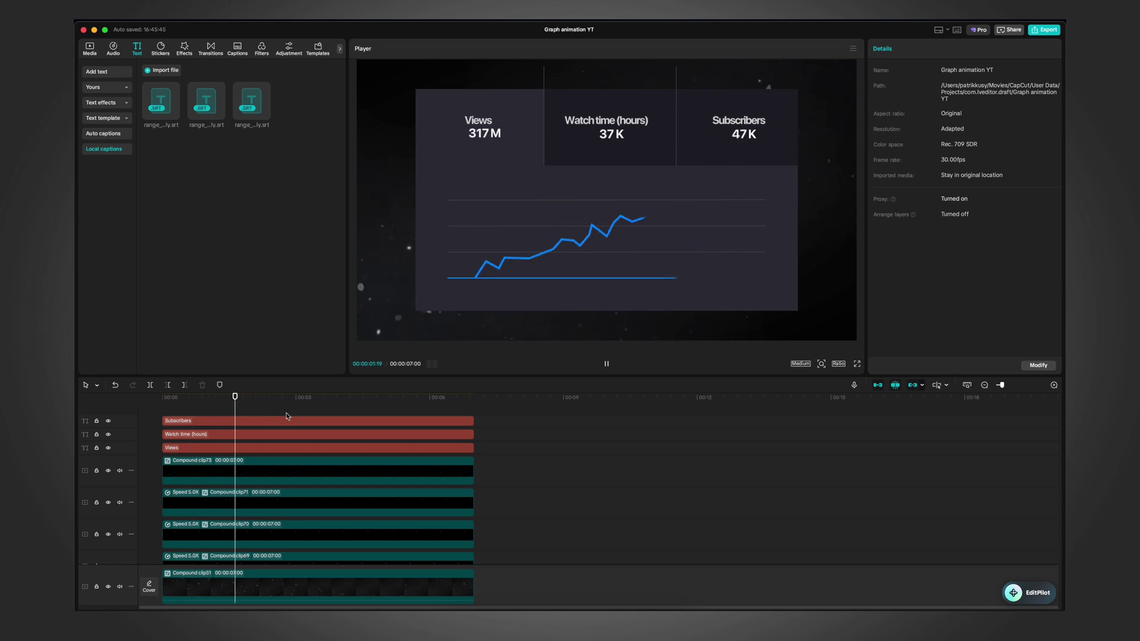
Step: Show the graph line clip's keyframe graph and apply an ease curve to both Position X keyframes of the mask
{"action": "right_click", "coordinate": [323, 472]}
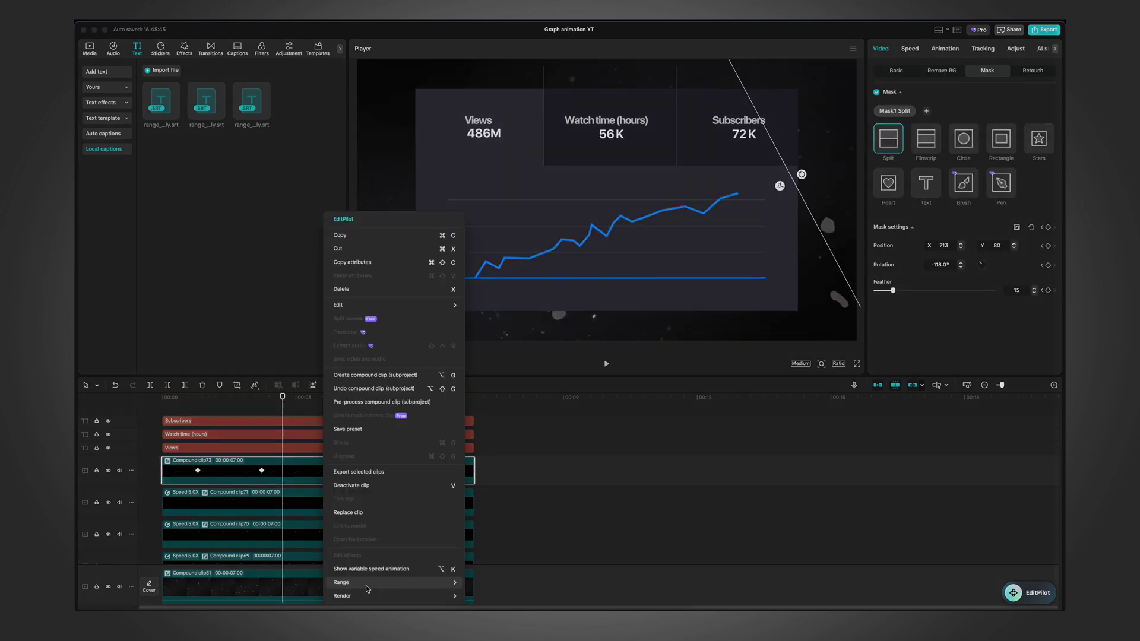
{"action": "left_click", "coordinate": [359, 568]}
{"action": "scroll", "coordinate": [332, 490], "scroll_direction": "up", "scroll_amount": 5}
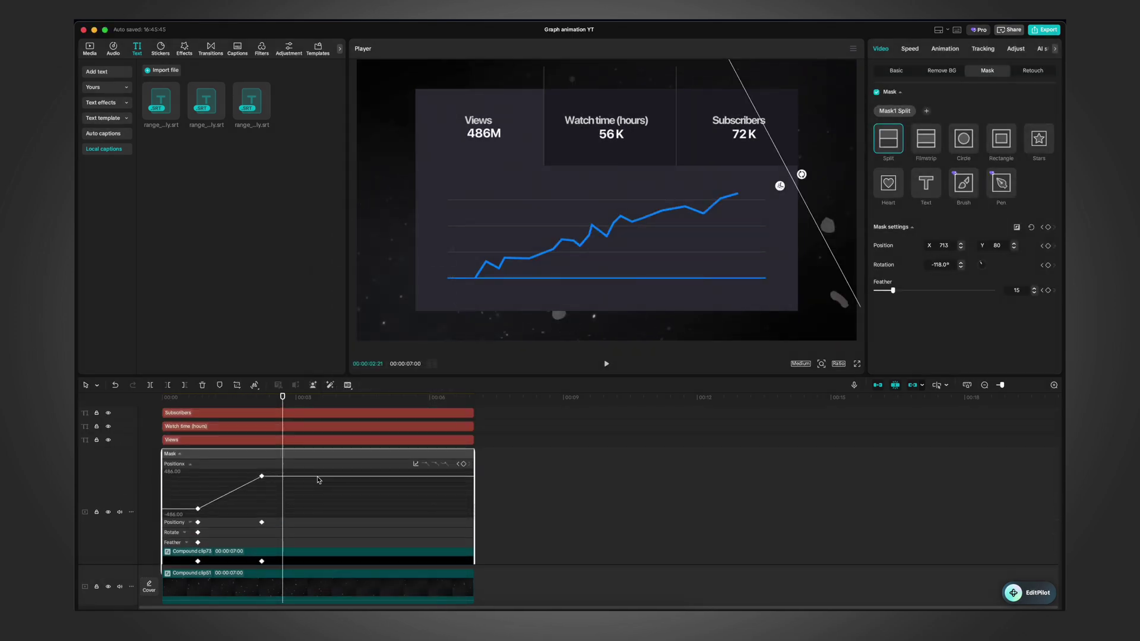
{"action": "left_click", "coordinate": [262, 479]}
{"action": "left_click", "coordinate": [435, 468]}
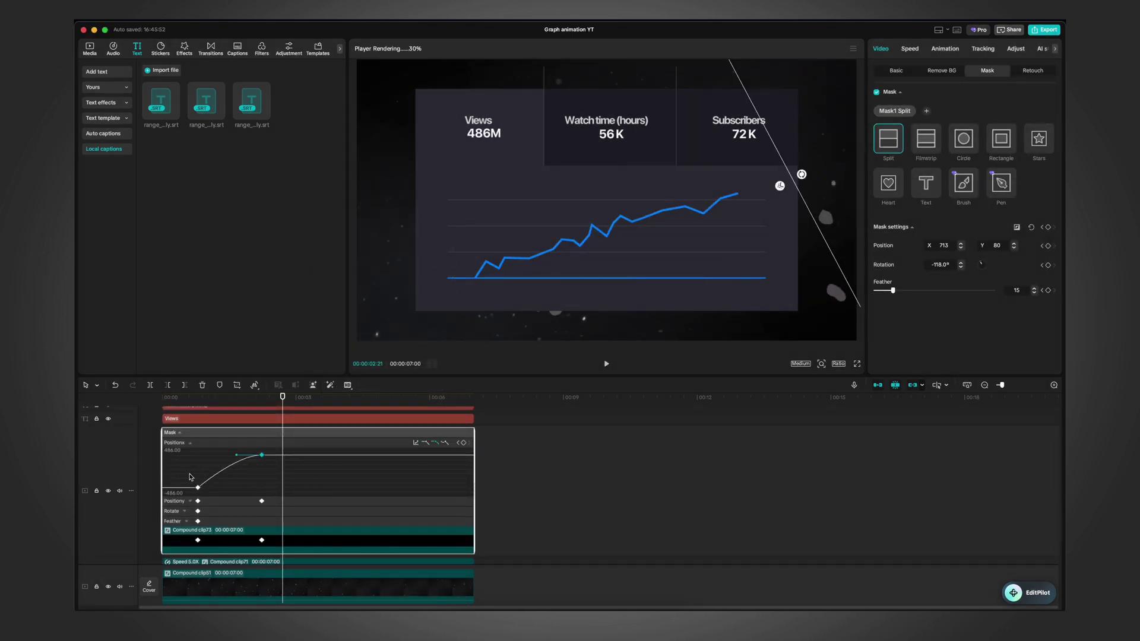
{"action": "left_click", "coordinate": [435, 442]}
Step: Apply the same ease curve to the mask's Position Y keyframes and pull the end handle toward the start keyframe
{"action": "left_click", "coordinate": [319, 503]}
{"action": "left_click", "coordinate": [262, 469]}
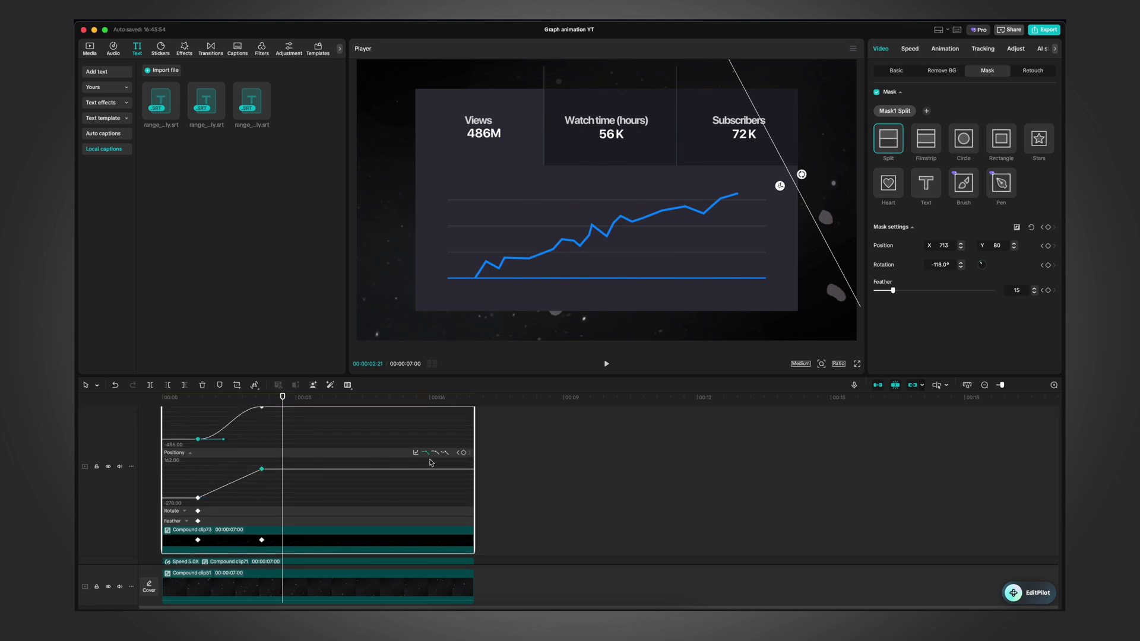
{"action": "left_click", "coordinate": [435, 453]}
{"action": "scroll", "coordinate": [433, 459], "scroll_direction": "up", "scroll_amount": 2}
{"action": "left_click_drag", "start_coordinate": [236, 496], "coordinate": [206, 501]}
Step: Move the mask's end keyframe slightly later, pull its Position X handle toward the start keyframe, and play back the reveal
{"action": "scroll", "coordinate": [263, 556], "scroll_direction": "down", "scroll_amount": 2}
{"action": "left_click_drag", "start_coordinate": [261, 553], "coordinate": [287, 553]}
{"action": "scroll", "coordinate": [267, 504], "scroll_direction": "up", "scroll_amount": 2}
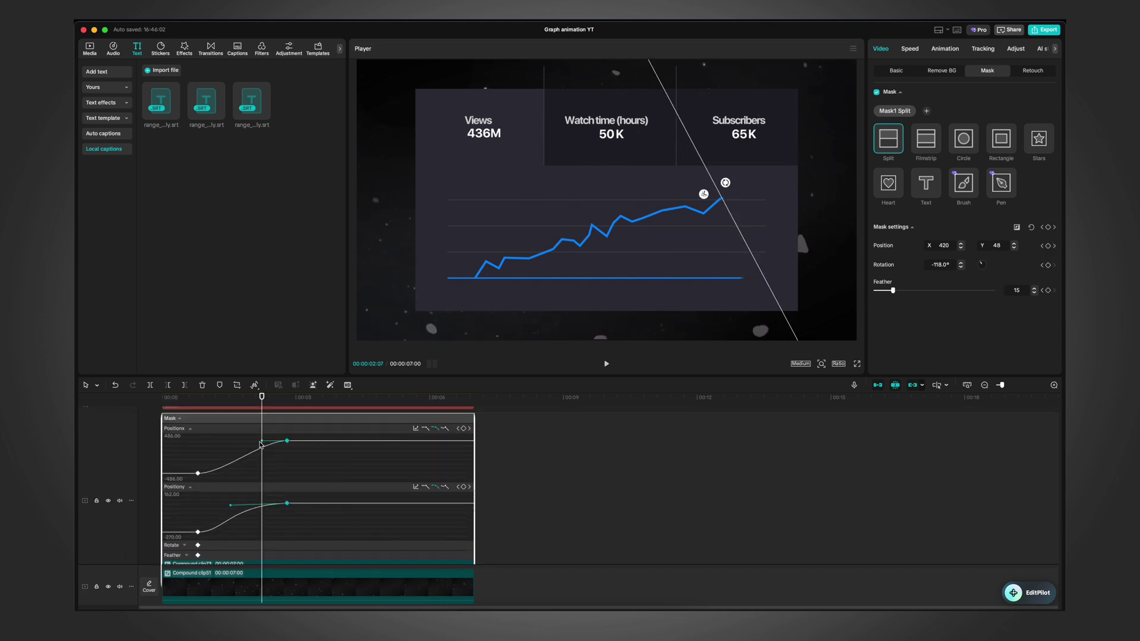
{"action": "left_click_drag", "start_coordinate": [261, 441], "coordinate": [206, 443]}
{"action": "left_click", "coordinate": [180, 400]}
{"action": "key", "text": "space"}
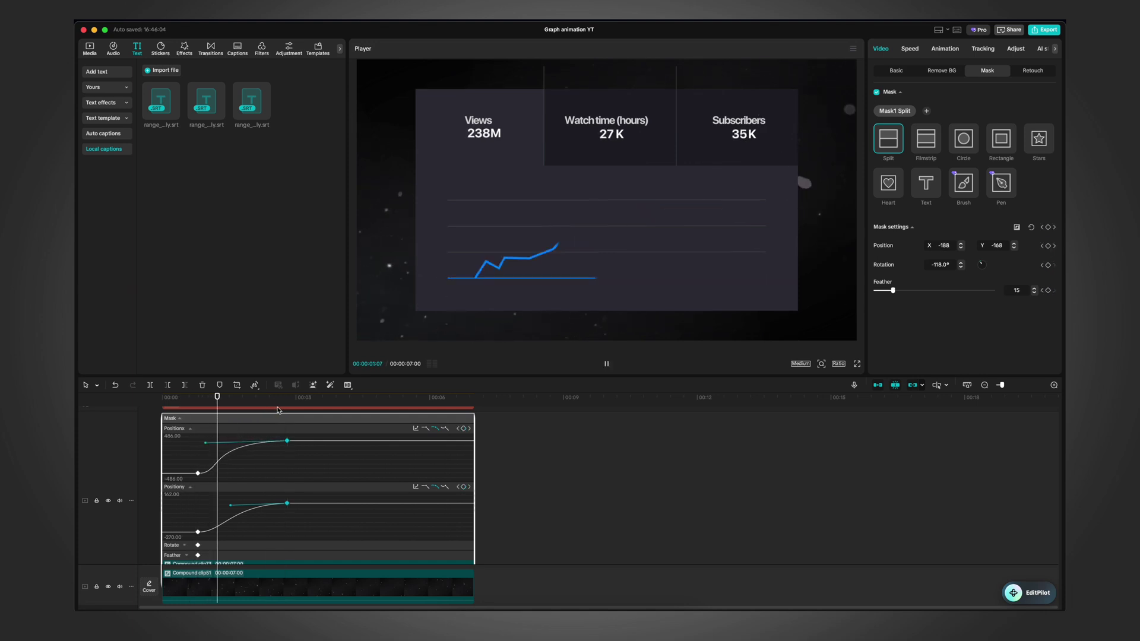
{"action": "key", "text": "space"}
Step: Move the mask's start keyframe earlier and play back the animation from the beginning
{"action": "scroll", "coordinate": [236, 550], "scroll_direction": "down", "scroll_amount": 2}
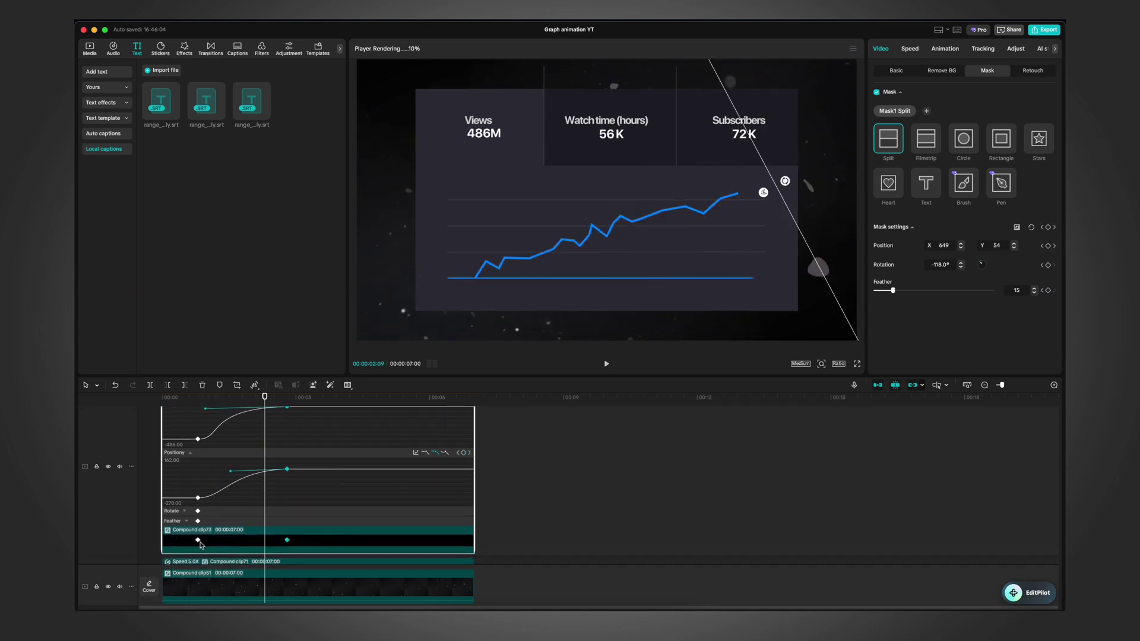
{"action": "left_click_drag", "start_coordinate": [198, 541], "coordinate": [180, 545]}
{"action": "scroll", "coordinate": [185, 417], "scroll_direction": "up", "scroll_amount": 3}
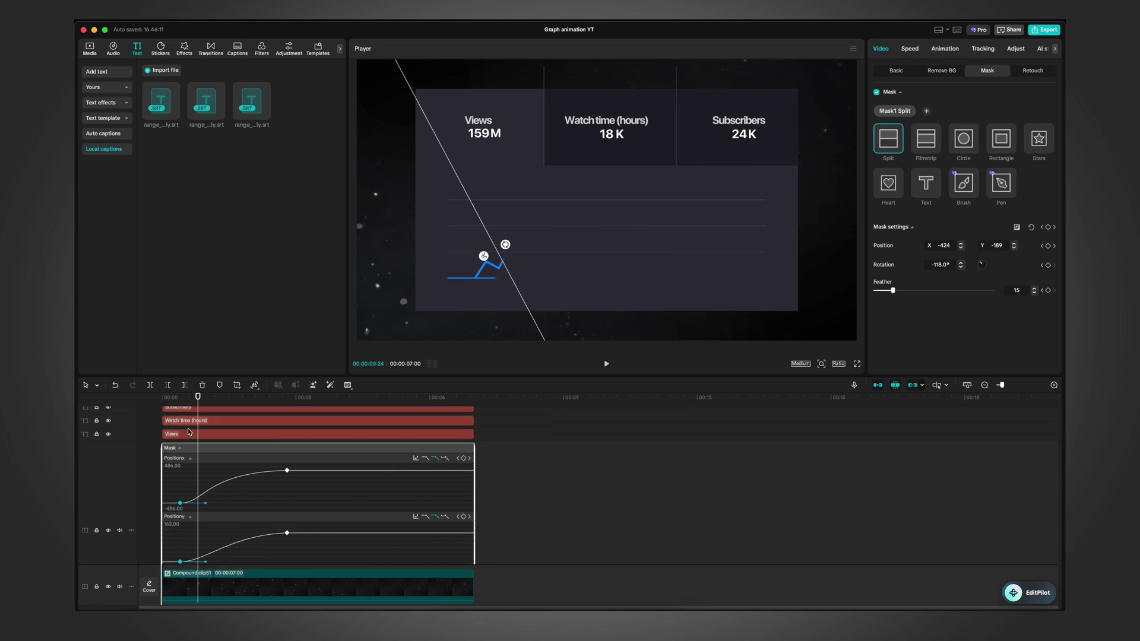
{"action": "left_click_drag", "start_coordinate": [197, 398], "coordinate": [107, 431]}
{"action": "key", "text": "space"}
{"action": "key", "text": "space"}
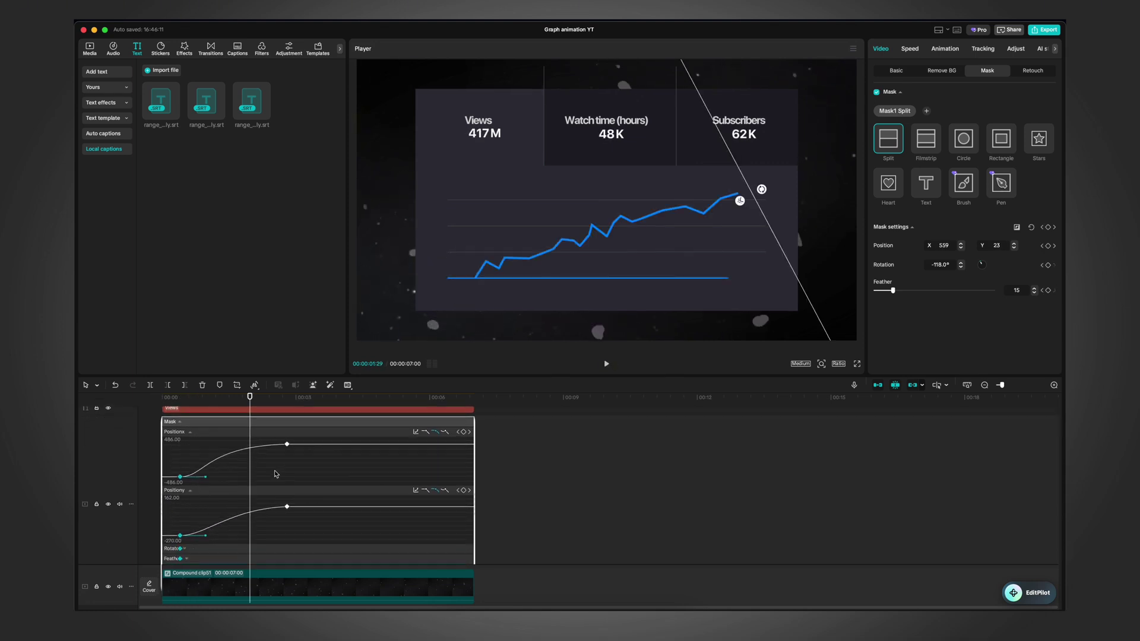
Step: Close the graph line clip's keyframe graph
{"action": "scroll", "coordinate": [345, 454], "scroll_direction": "down", "scroll_amount": 2}
{"action": "right_click", "coordinate": [346, 454]}
{"action": "left_click", "coordinate": [396, 569]}
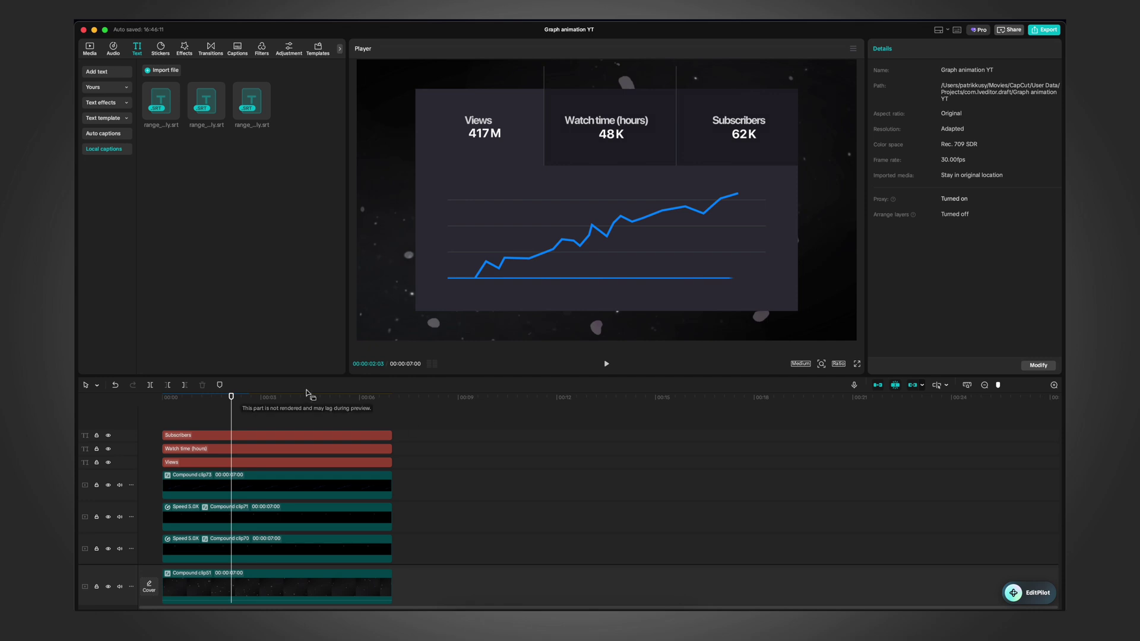
Step: Duplicate the large background panel clip and place the copy on the track directly above the original, starting at the timeline's beginning
{"action": "scroll", "coordinate": [291, 418], "scroll_direction": "down", "scroll_amount": 3}
{"action": "scroll", "coordinate": [327, 465], "scroll_direction": "down", "scroll_amount": 2}
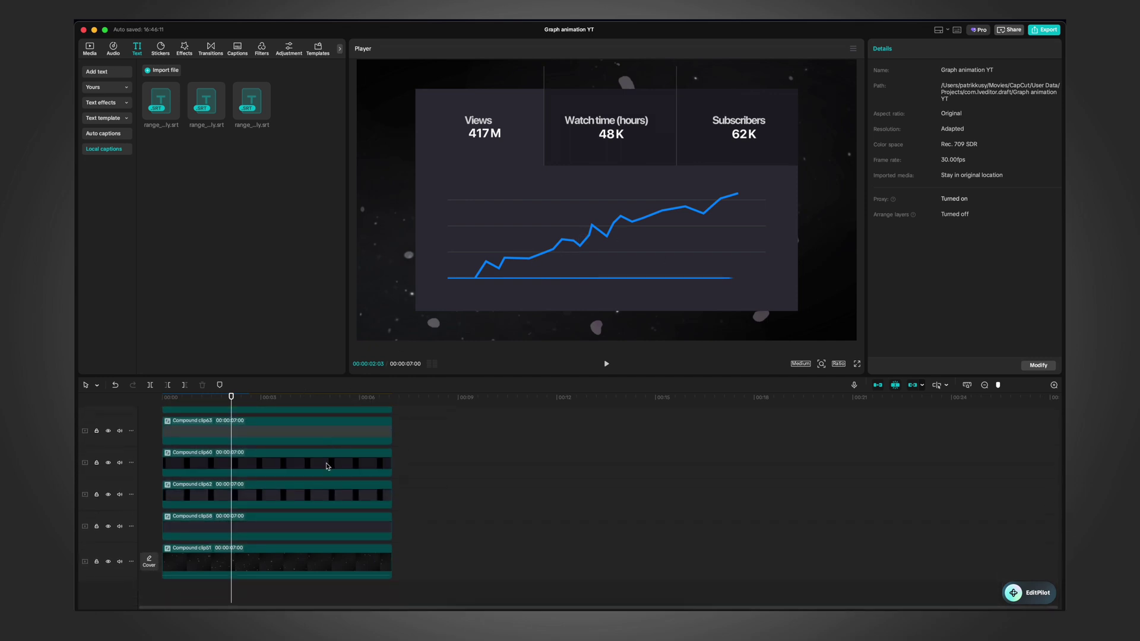
{"action": "left_click", "coordinate": [272, 538]}
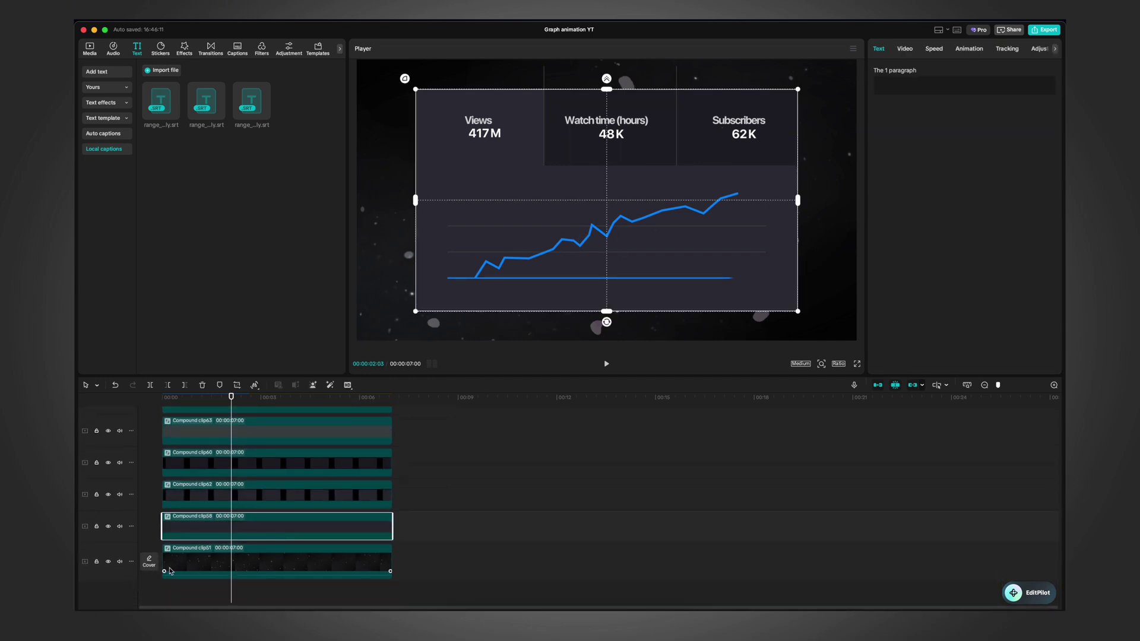
{"action": "key", "text": "super+v"}
{"action": "left_click_drag", "start_coordinate": [388, 523], "coordinate": [262, 522]}
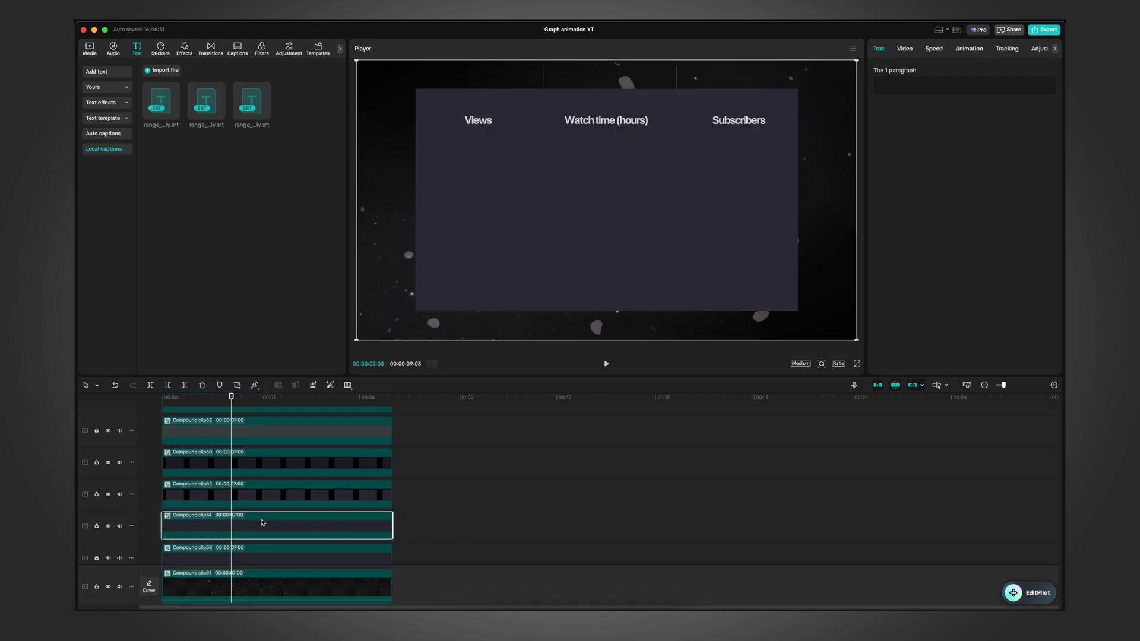
Step: Inside the duplicated panel's compound clip, set the text background to a darker shade of its colour, and return to the main timeline
{"action": "double_click", "coordinate": [343, 521]}
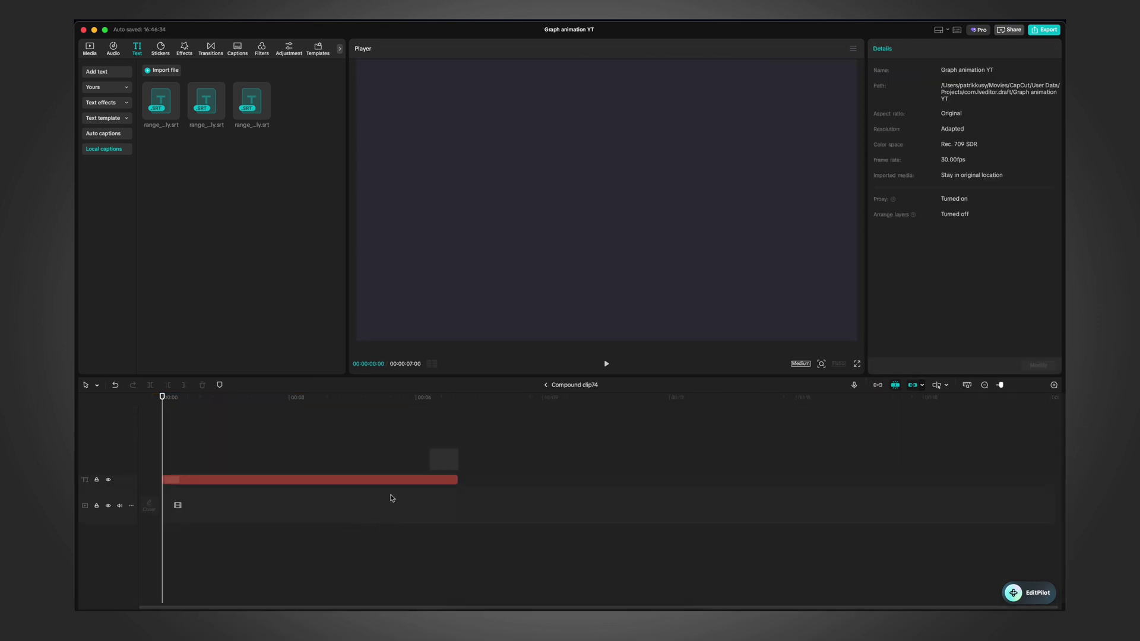
{"action": "left_click", "coordinate": [379, 480]}
{"action": "scroll", "coordinate": [949, 247], "scroll_direction": "down", "scroll_amount": 5}
{"action": "left_click", "coordinate": [941, 262]}
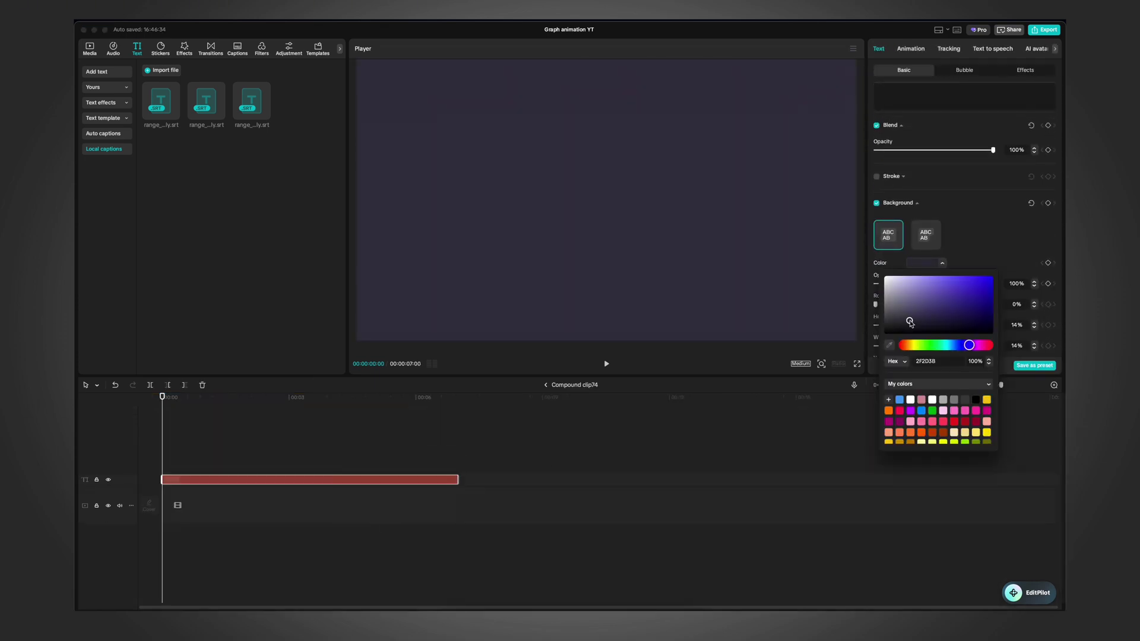
{"action": "left_click", "coordinate": [909, 324]}
{"action": "left_click", "coordinate": [545, 385]}
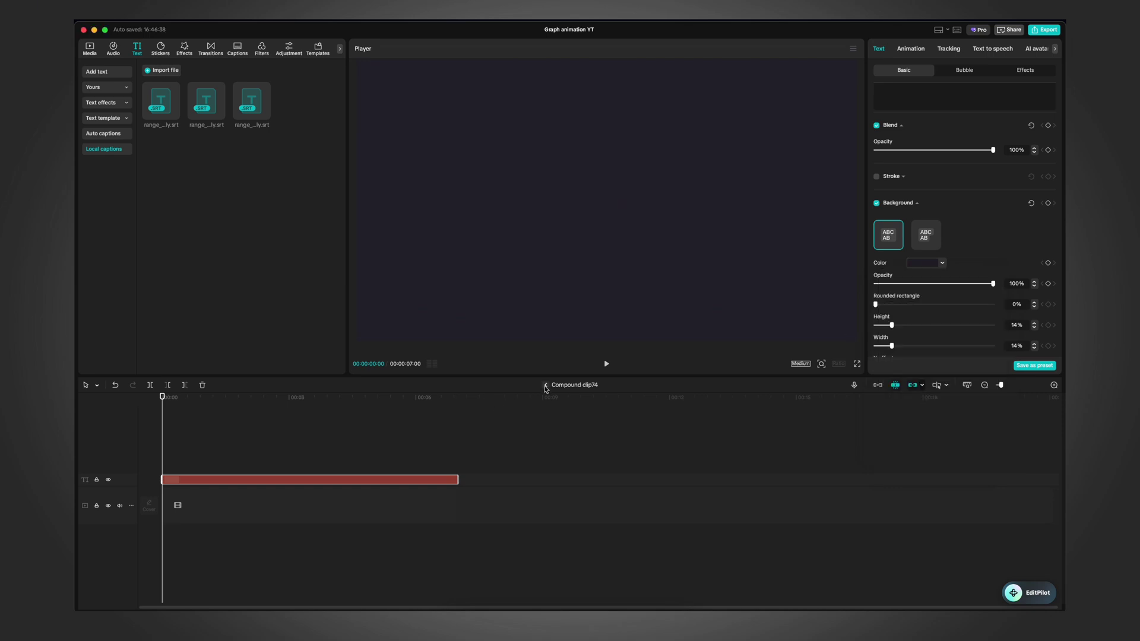
{"action": "left_click", "coordinate": [545, 385]}
Step: Wrap the already masked darker panel duplicate in a new compound clip so it can take a fresh mask
{"action": "left_click", "coordinate": [905, 49]}
{"action": "left_click", "coordinate": [988, 70]}
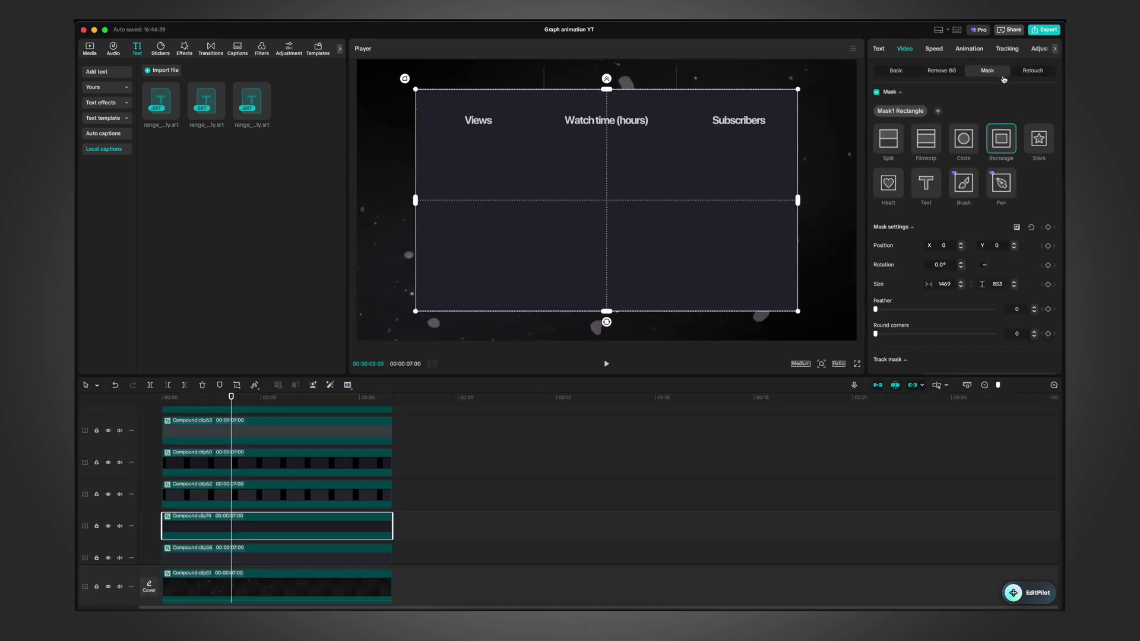
{"action": "key", "text": "alt+g"}
{"action": "left_click", "coordinate": [336, 536]}
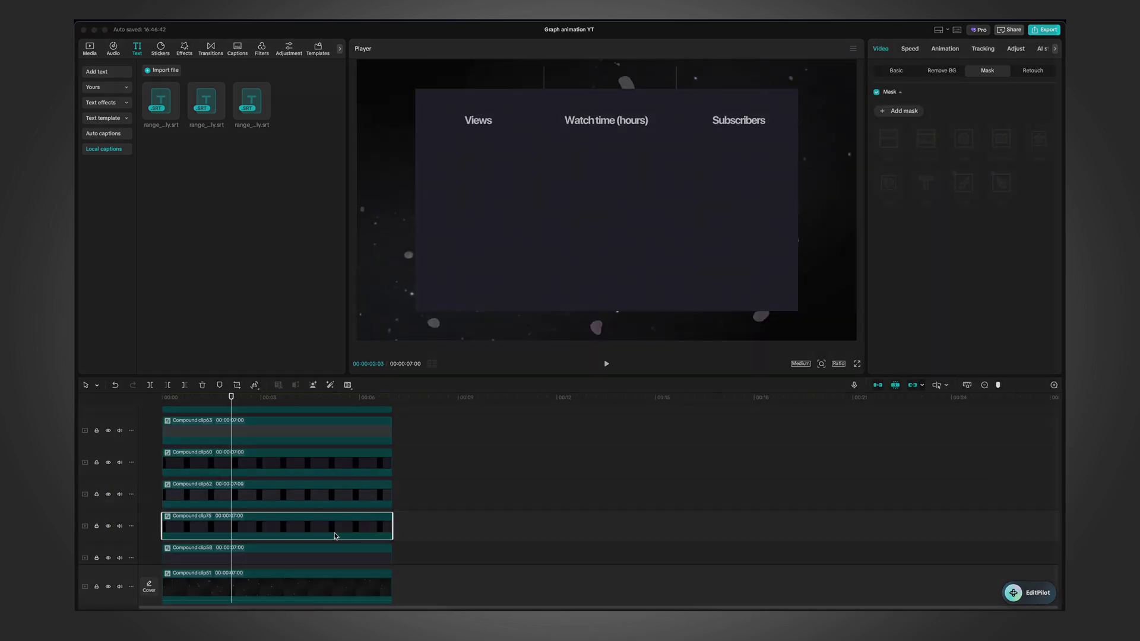
Step: Add a circle mask with feather 100 to the darker panel's compound clip, and toggle the clip's visibility to compare
{"action": "left_click", "coordinate": [903, 111]}
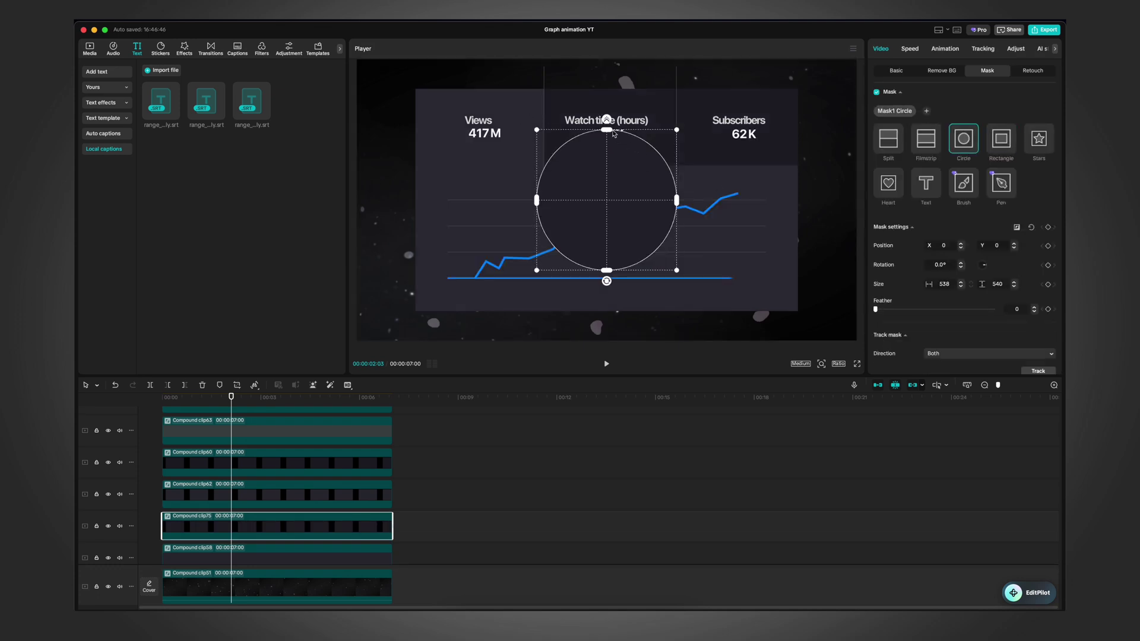
{"action": "left_click_drag", "start_coordinate": [613, 133], "coordinate": [600, 89]}
{"action": "key", "text": "v"}
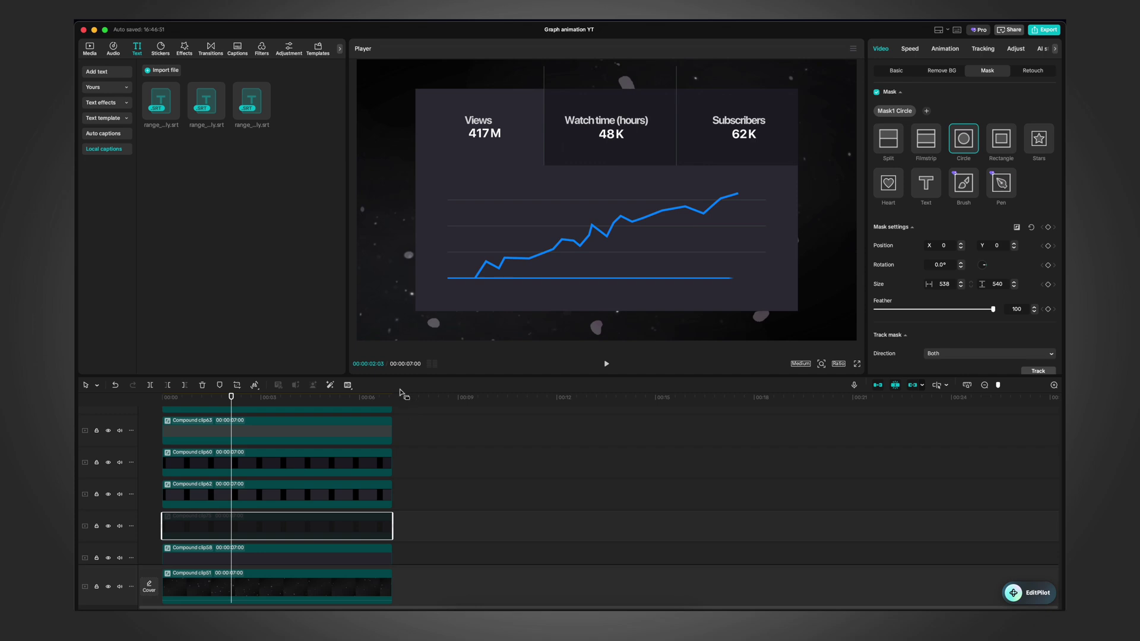
{"action": "key", "text": "v"}
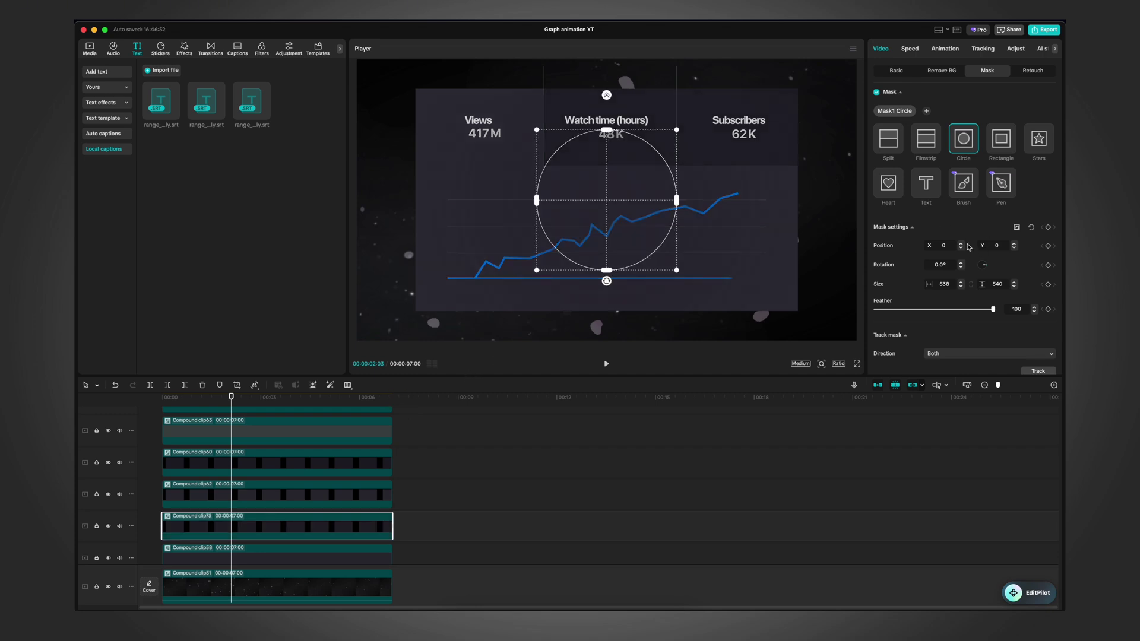
Step: Move the darker panel's compound clip to layer 4 and resize its circle mask to about 401 × 403 with feather 99
{"action": "left_click", "coordinate": [878, 72]}
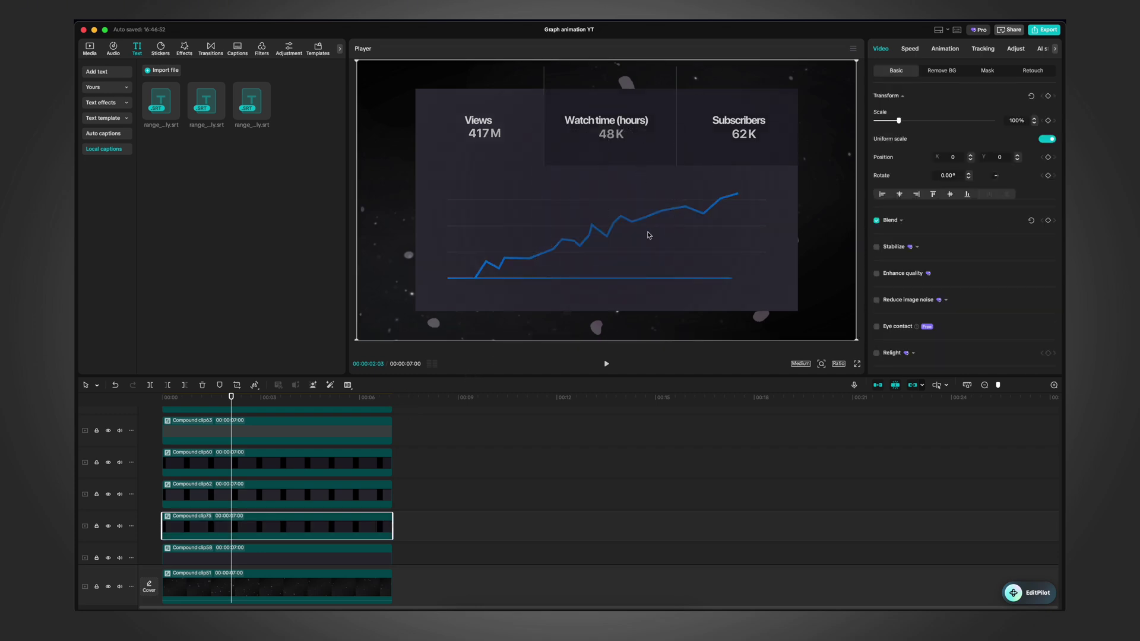
{"action": "scroll", "coordinate": [937, 261], "scroll_direction": "down", "scroll_amount": 8}
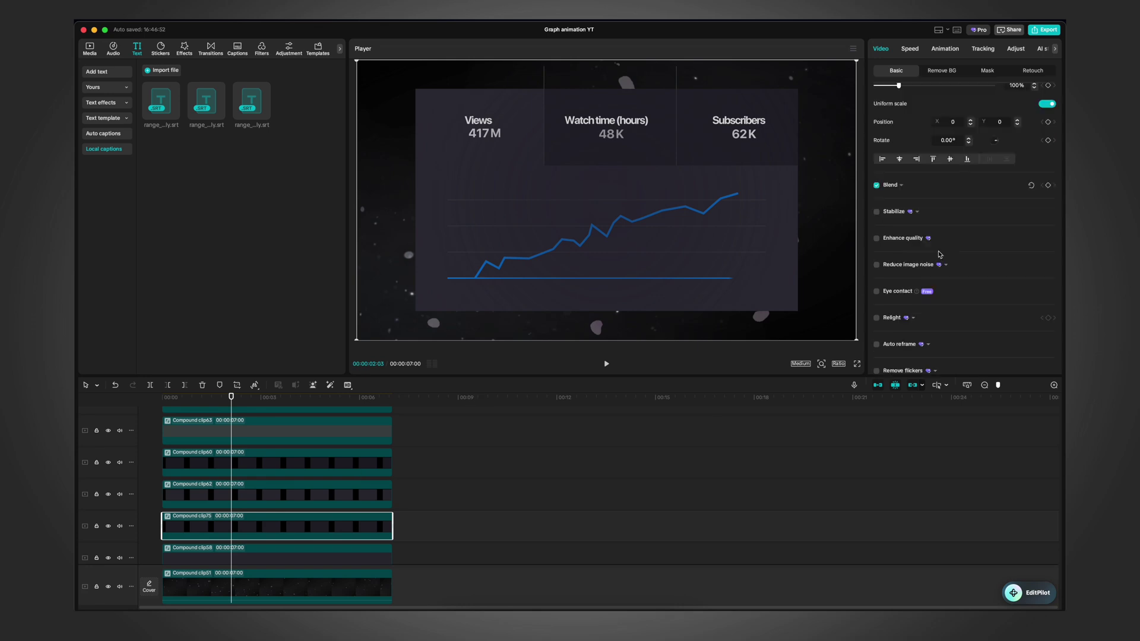
{"action": "left_click", "coordinate": [927, 229]}
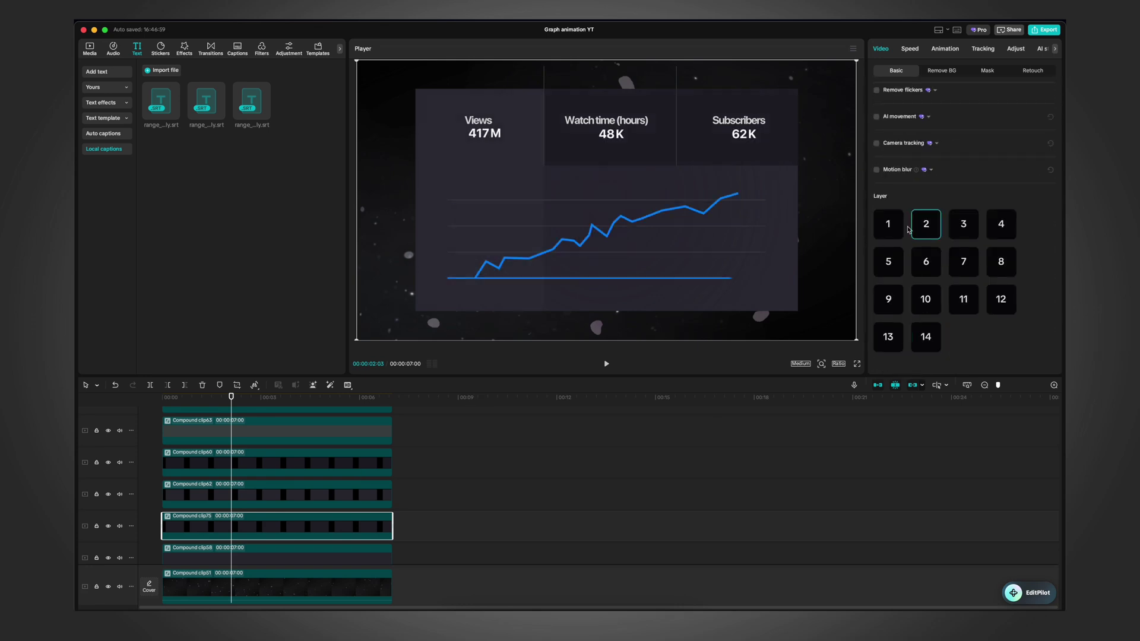
{"action": "left_click", "coordinate": [1001, 224]}
{"action": "left_click", "coordinate": [986, 70]}
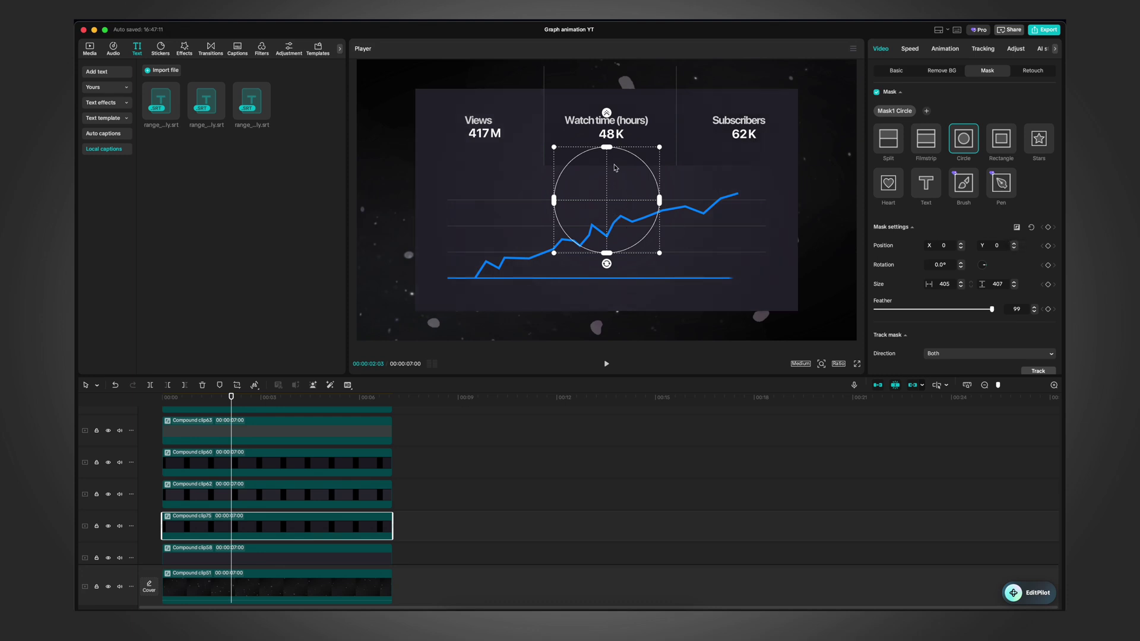
{"action": "mouse_move", "coordinate": [557, 152]}
{"action": "left_mouse_down"}
{"action": "mouse_move", "coordinate": [592, 186]}
{"action": "mouse_move", "coordinate": [535, 127]}
{"action": "mouse_move", "coordinate": [556, 153]}
{"action": "left_mouse_up"}
Step: Try applying the Glow 2 effect directly to the graph line clip with the split mask
{"action": "scroll", "coordinate": [332, 413], "scroll_direction": "up", "scroll_amount": 5}
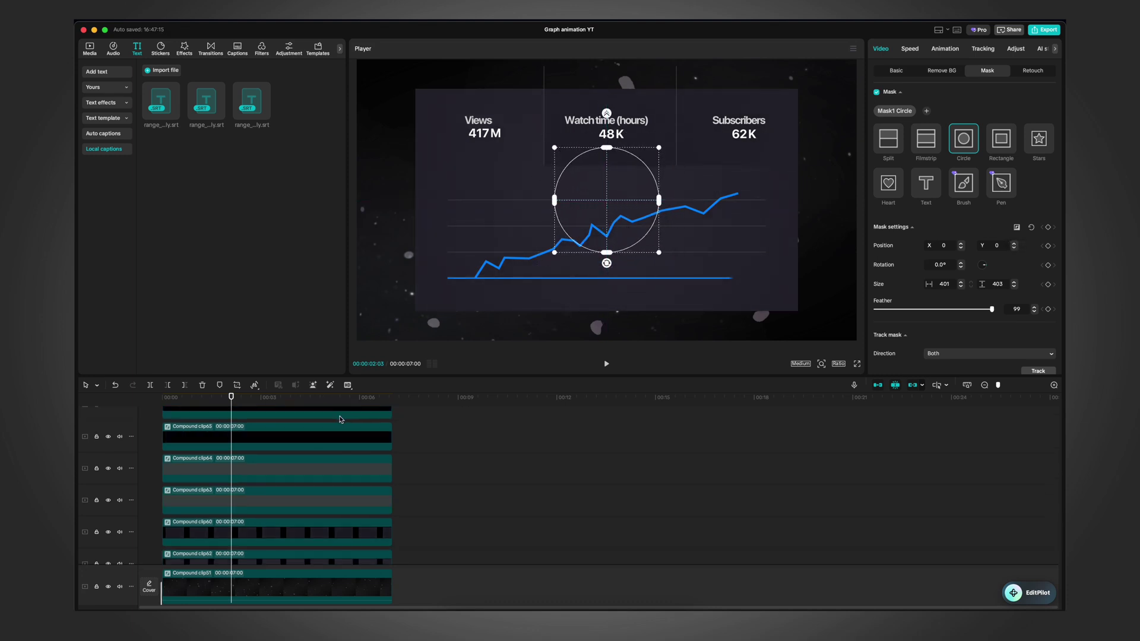
{"action": "left_click", "coordinate": [311, 422]}
{"action": "left_click_drag", "start_coordinate": [311, 422], "coordinate": [194, 422]}
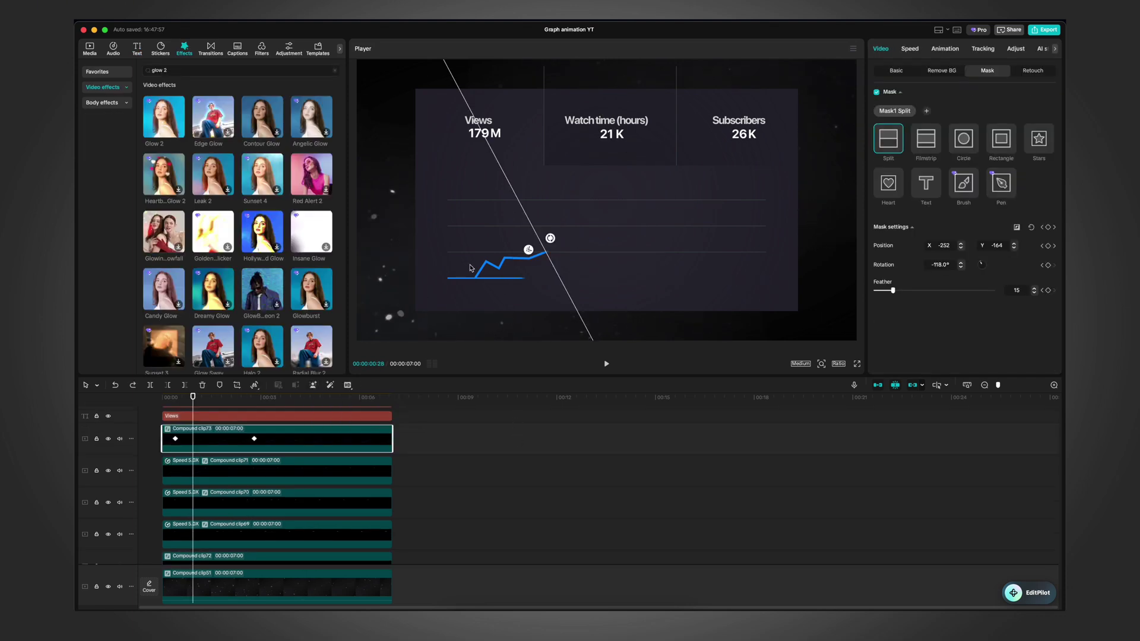
{"action": "left_click_drag", "start_coordinate": [156, 125], "coordinate": [294, 439]}
{"action": "scroll", "coordinate": [538, 237], "scroll_direction": "up", "scroll_amount": 5}
{"action": "scroll", "coordinate": [505, 266], "scroll_direction": "down", "scroll_amount": 4}
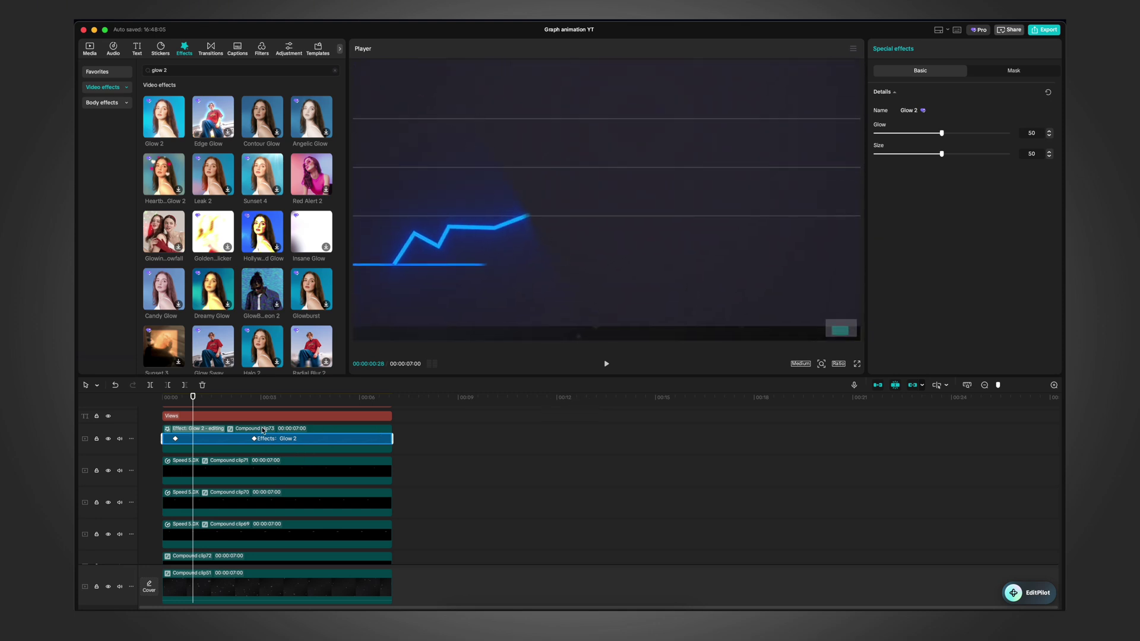
{"action": "key", "text": "super+z"}
Step: Wrap the graph line clip in a compound clip and apply the Glow 2 effect to it
{"action": "scroll", "coordinate": [458, 277], "scroll_direction": "down", "scroll_amount": 4}
{"action": "left_click", "coordinate": [484, 130]}
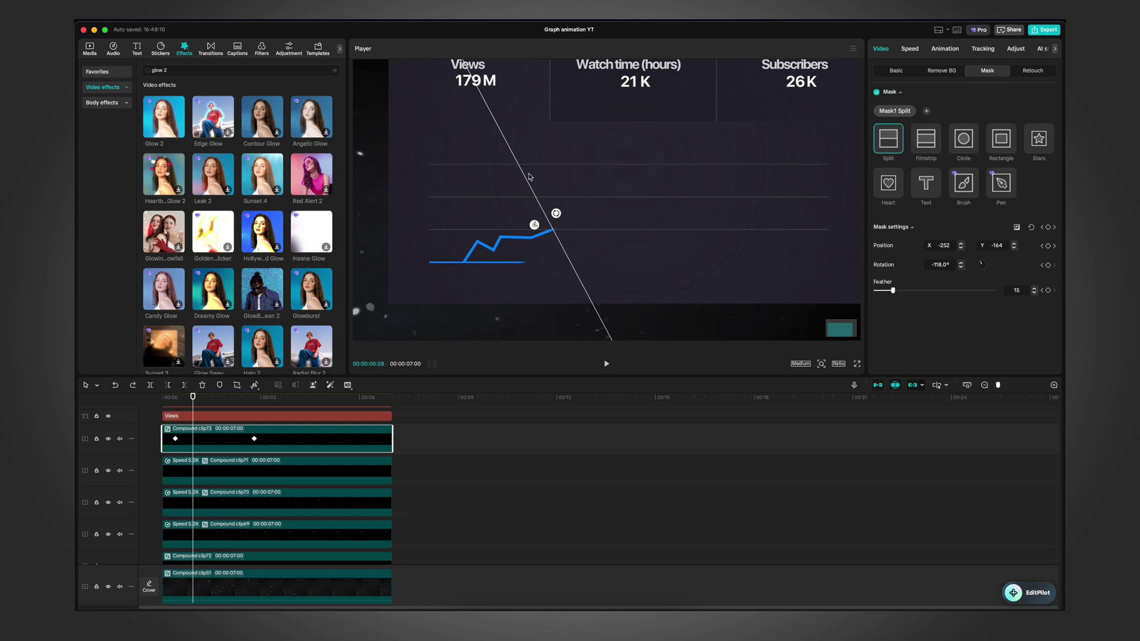
{"action": "key", "text": "alt+g"}
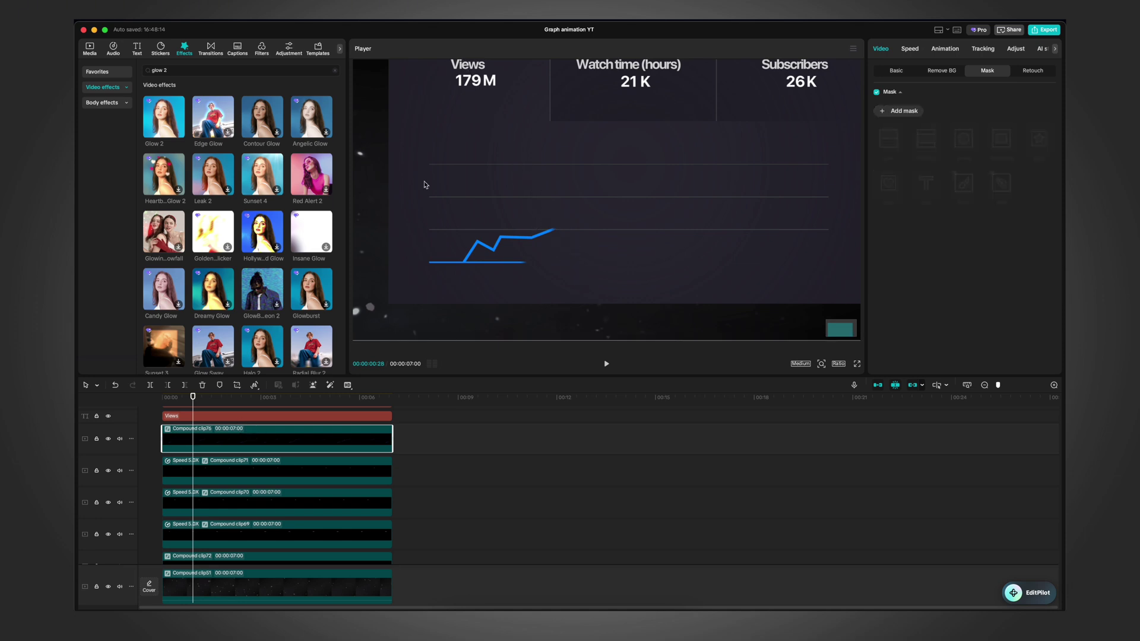
{"action": "left_click_drag", "start_coordinate": [168, 122], "coordinate": [257, 441]}
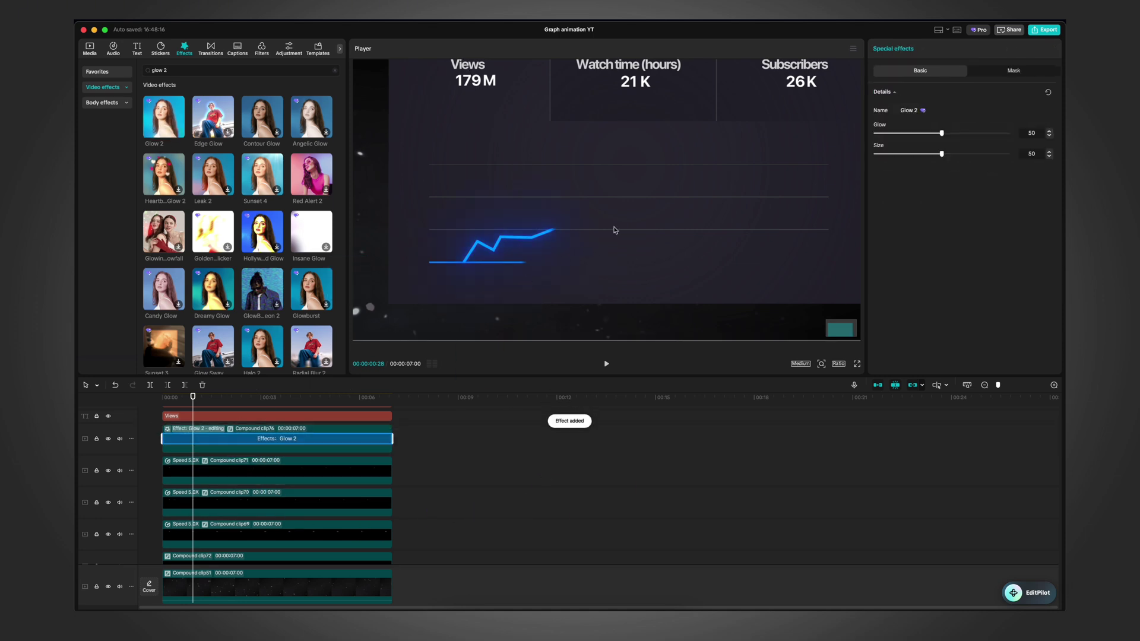
Step: Apply the Glow 2 effect to the baseline clip with glow at about 16 and size at about 12
{"action": "scroll", "coordinate": [522, 276], "scroll_direction": "down", "scroll_amount": 3}
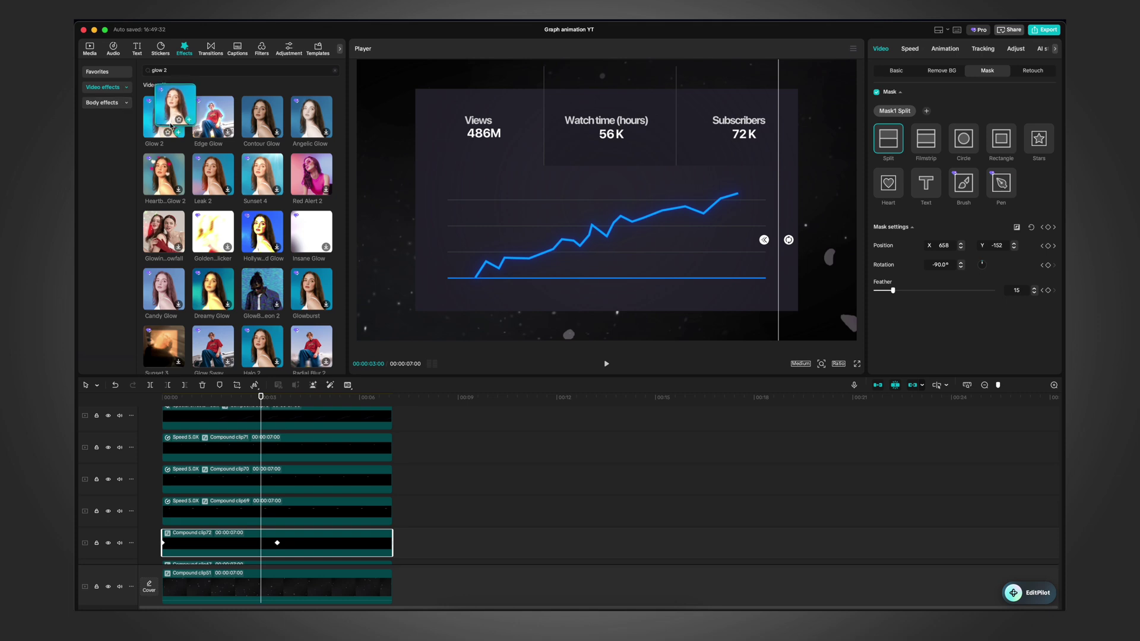
{"action": "left_click_drag", "start_coordinate": [163, 116], "coordinate": [374, 549]}
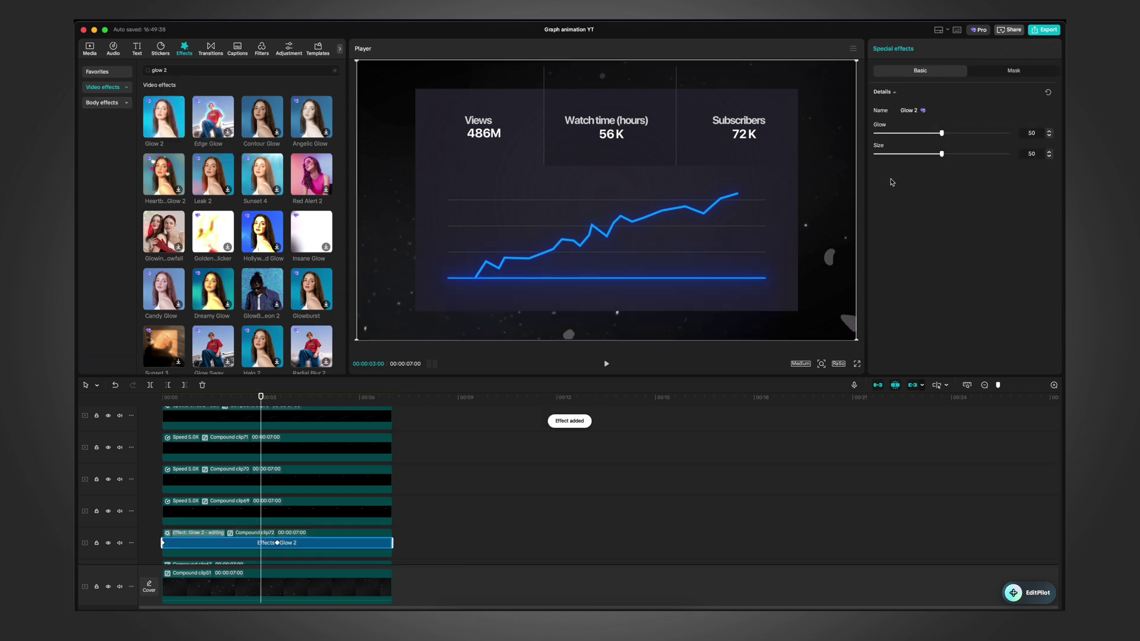
{"action": "left_click", "coordinate": [898, 133]}
{"action": "left_click_drag", "start_coordinate": [277, 410], "coordinate": [200, 411]}
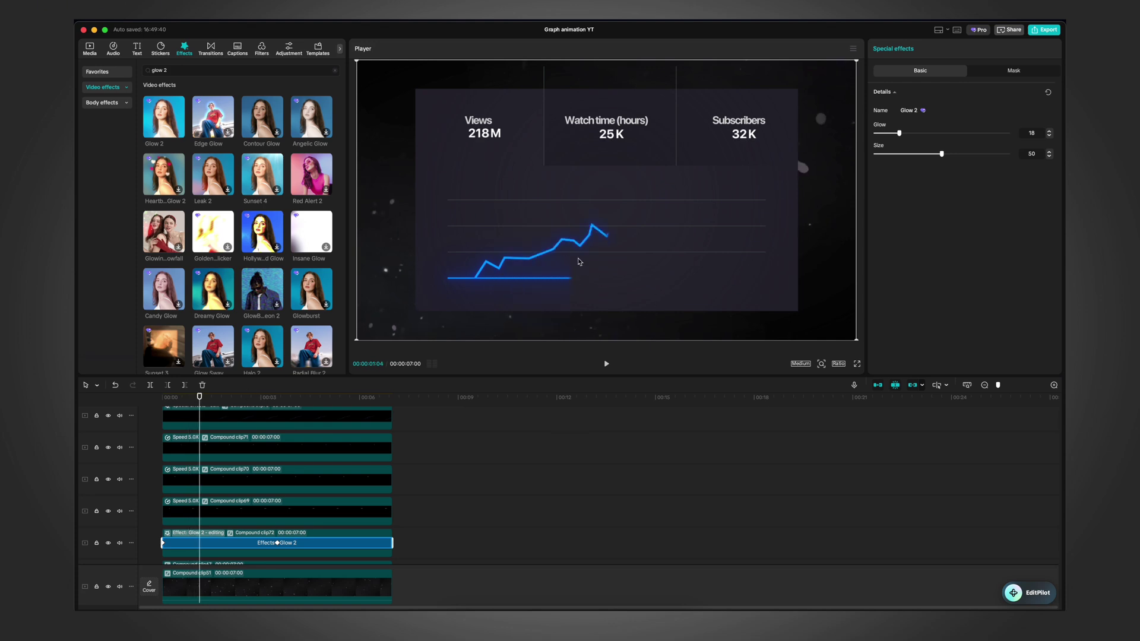
{"action": "left_click_drag", "start_coordinate": [917, 155], "coordinate": [890, 156]}
Step: Play back the graph animation from the beginning to check the glow on the lines
{"action": "scroll", "coordinate": [324, 410], "scroll_direction": "up", "scroll_amount": 3}
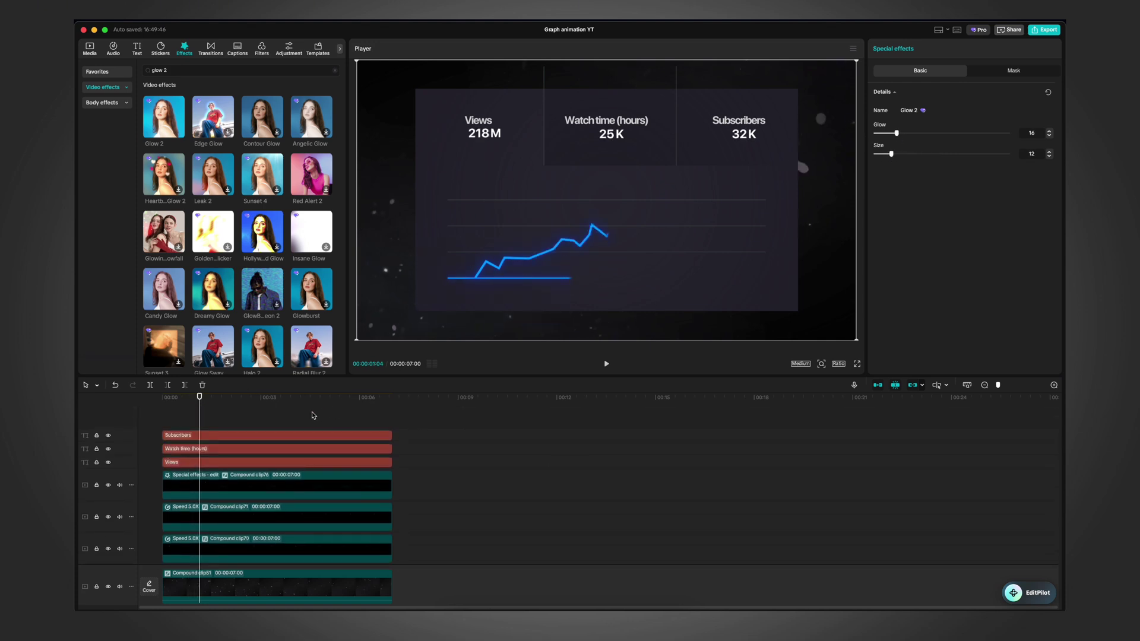
{"action": "left_click", "coordinate": [337, 403]}
{"action": "key", "text": "Return"}
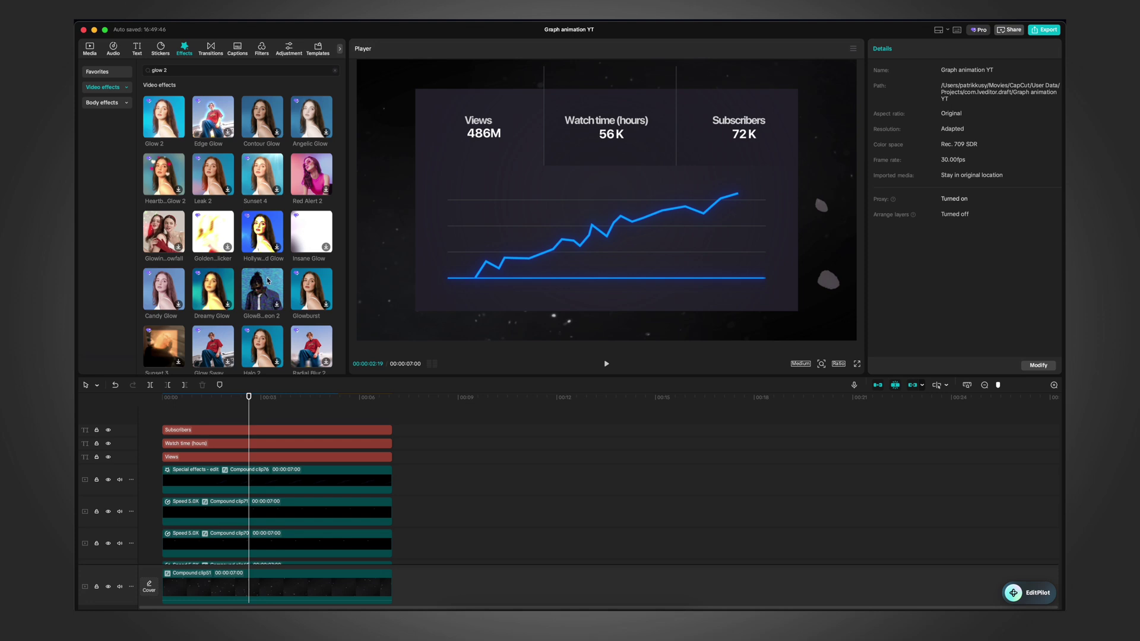
Step: Combine all clips above the particle background into a single compound clip
{"action": "scroll", "coordinate": [267, 553], "scroll_direction": "down", "scroll_amount": 2}
{"action": "key", "text": "super+a"}
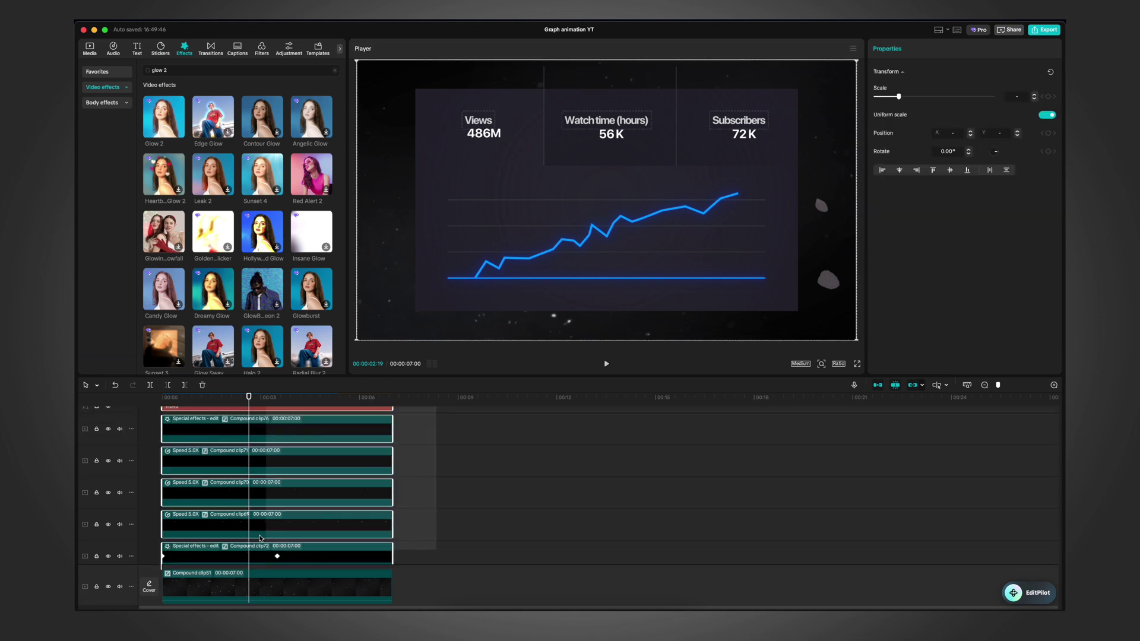
{"action": "key", "text": "alt+g"}
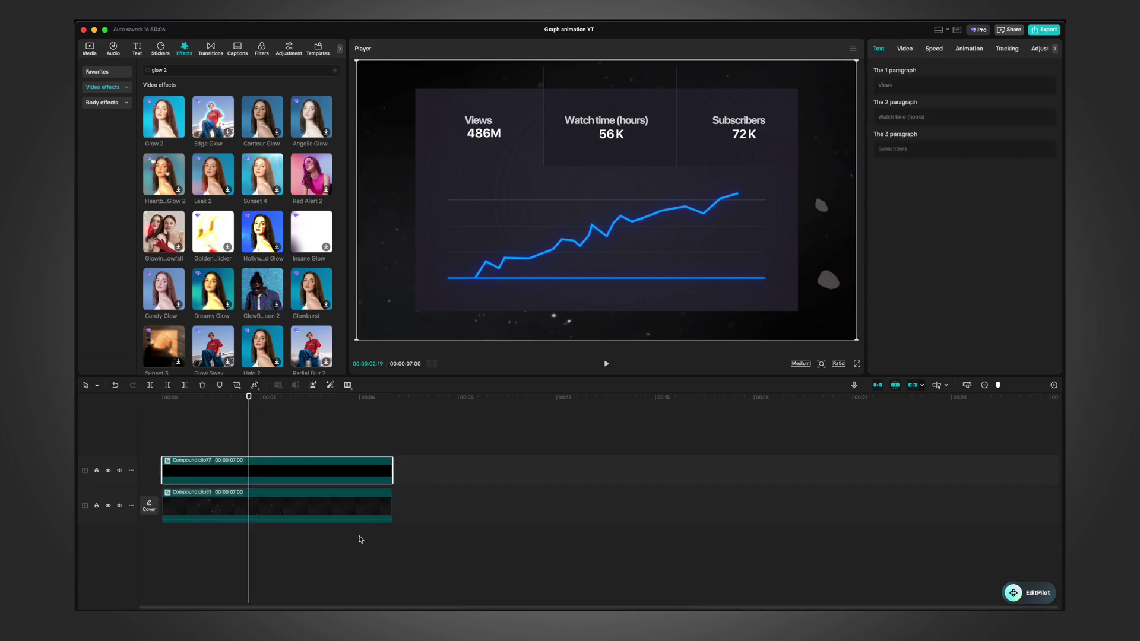
Step: Add a rectangle mask to the combined graph clip and fit it around the panel at about 1470 × 865
{"action": "left_click", "coordinate": [904, 49]}
{"action": "left_click", "coordinate": [987, 71]}
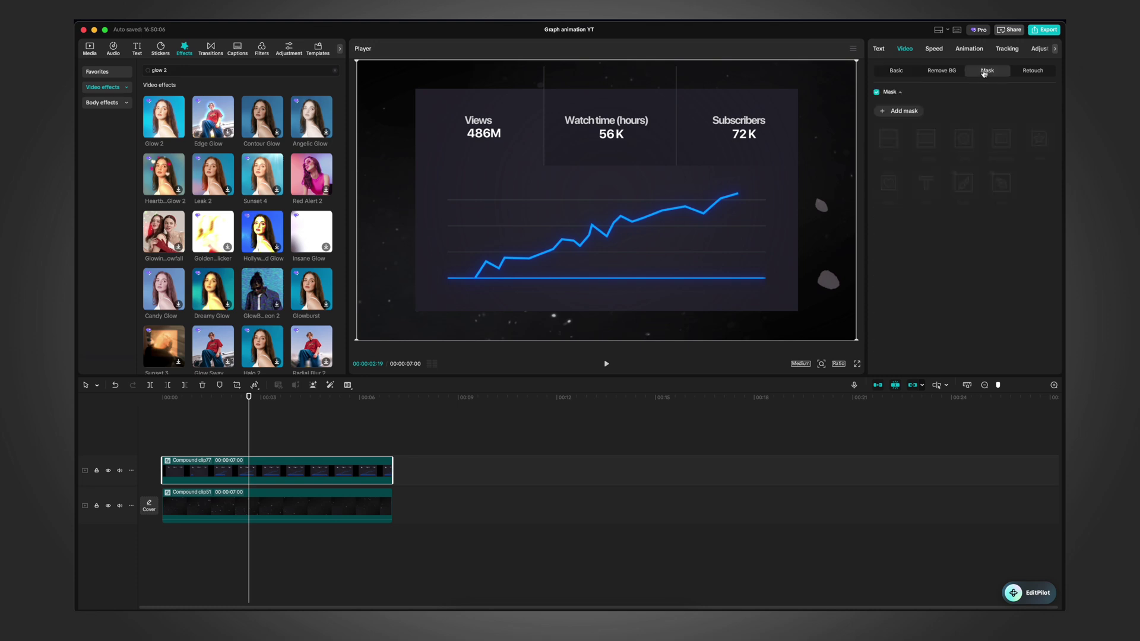
{"action": "left_click", "coordinate": [989, 140]}
{"action": "left_click_drag", "start_coordinate": [596, 129], "coordinate": [596, 91]}
{"action": "left_click_drag", "start_coordinate": [537, 200], "coordinate": [415, 193]}
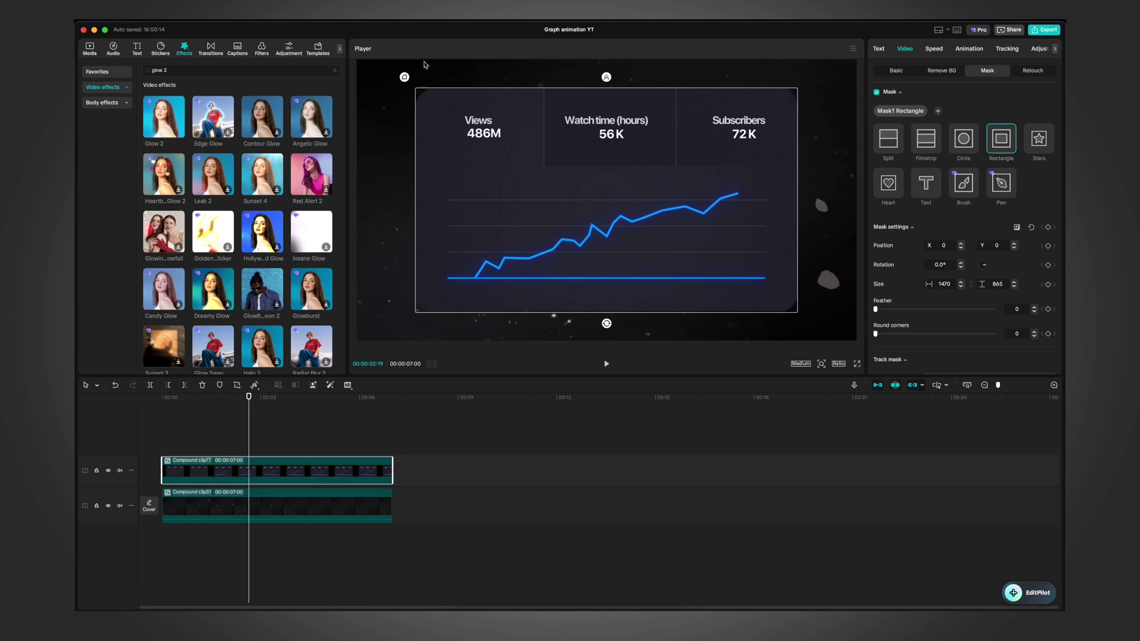
Step: Round the corners of the panel's rectangle mask to about 12
{"action": "left_click", "coordinate": [902, 71]}
{"action": "left_click", "coordinate": [987, 71]}
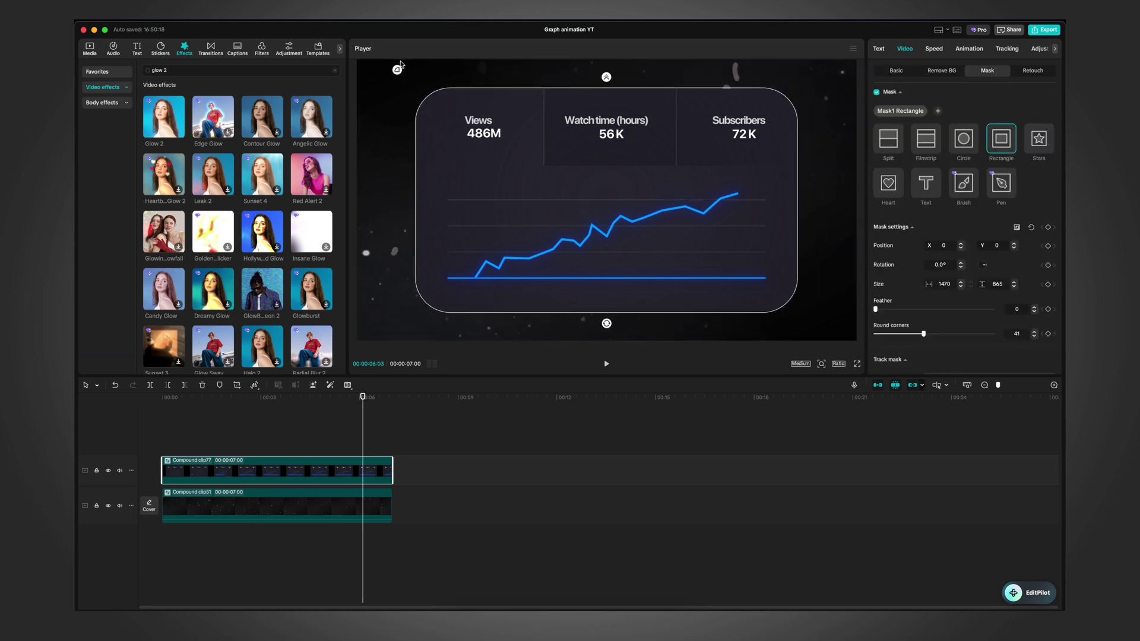
{"action": "left_click_drag", "start_coordinate": [404, 58], "coordinate": [404, 70]}
{"action": "scroll", "coordinate": [1022, 343], "scroll_direction": "down", "scroll_amount": 2}
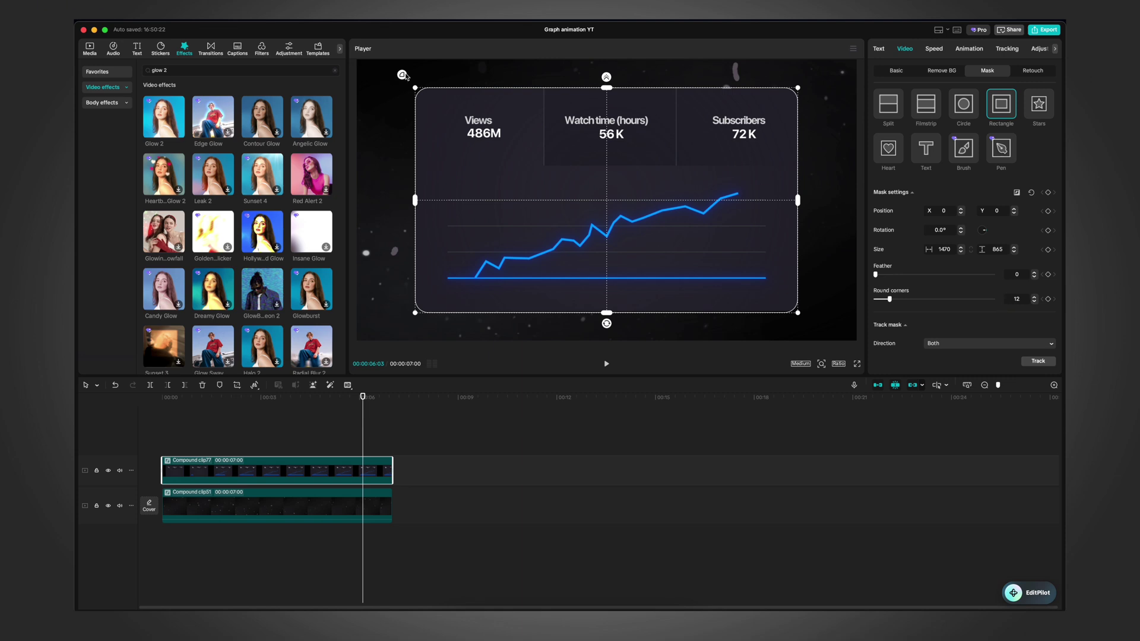
{"action": "left_click", "coordinate": [328, 413]}
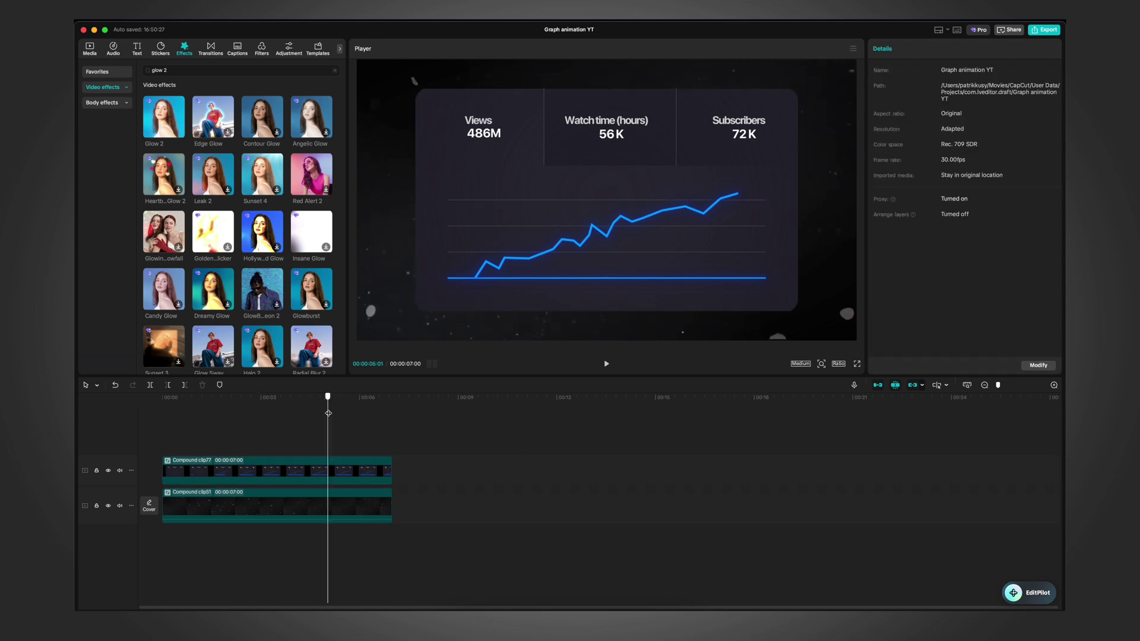
Step: Tighten the panel's rectangle mask to about 1458 × 850 with round corners of 16, and check an earlier frame
{"action": "left_click_drag", "start_coordinate": [328, 413], "coordinate": [266, 415]}
{"action": "left_click", "coordinate": [285, 469]}
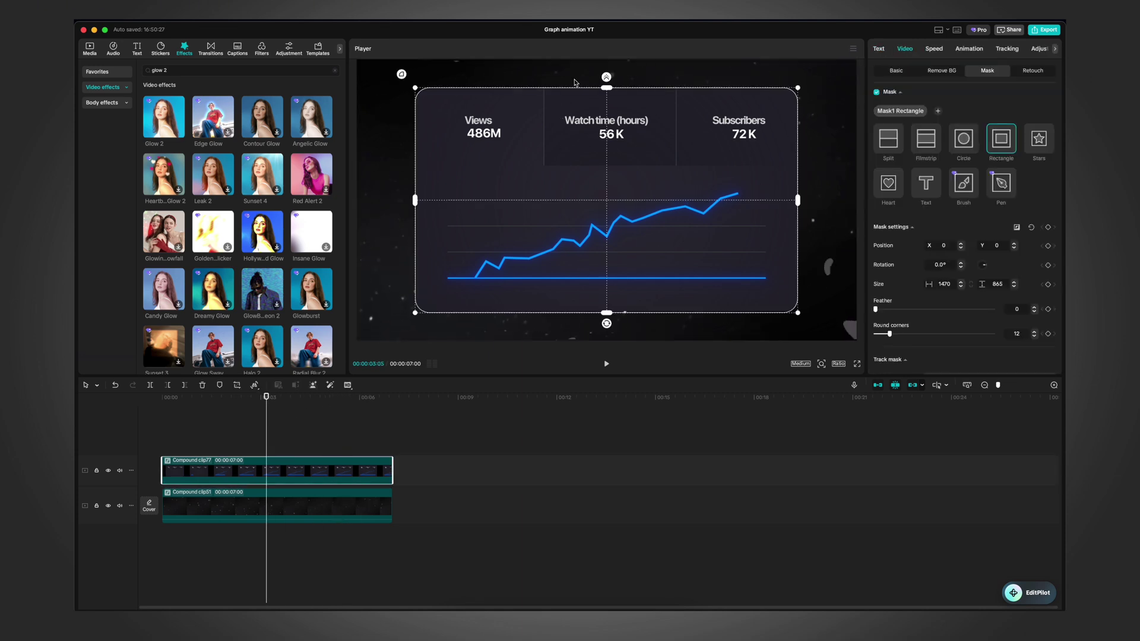
{"action": "left_click_drag", "start_coordinate": [606, 88], "coordinate": [607, 91]}
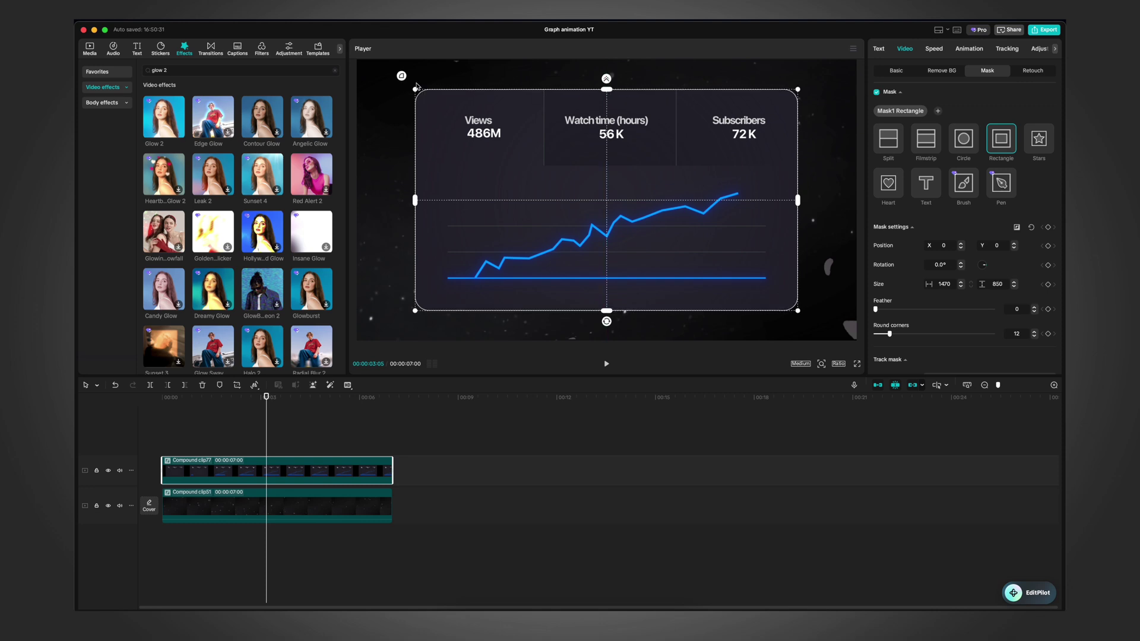
{"action": "left_click_drag", "start_coordinate": [406, 80], "coordinate": [405, 79]}
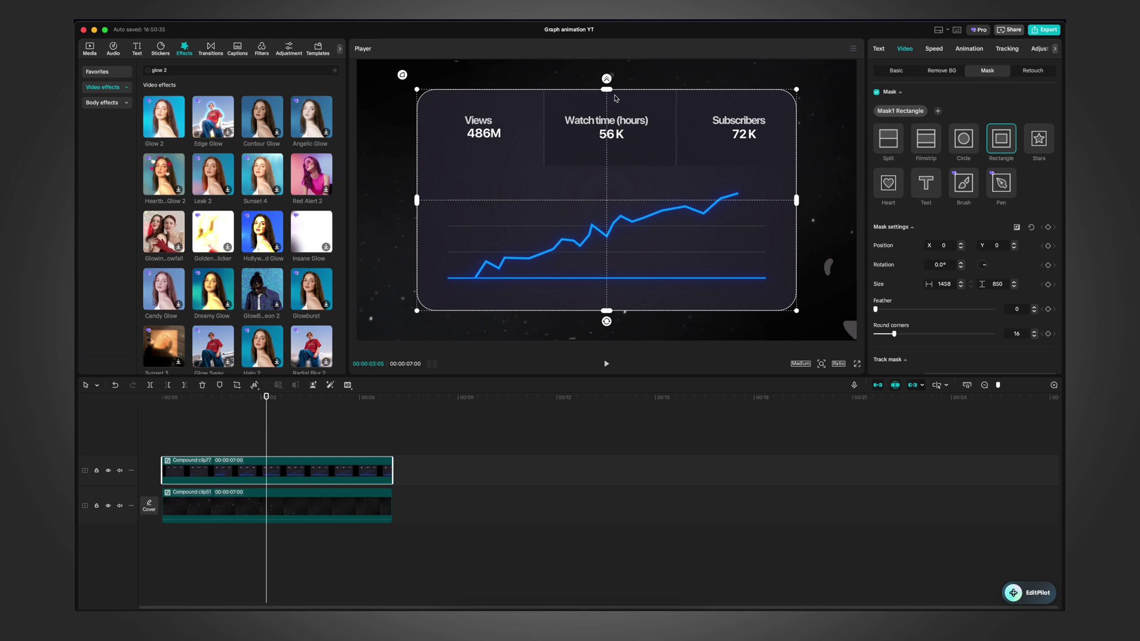
{"action": "left_click", "coordinate": [260, 438]}
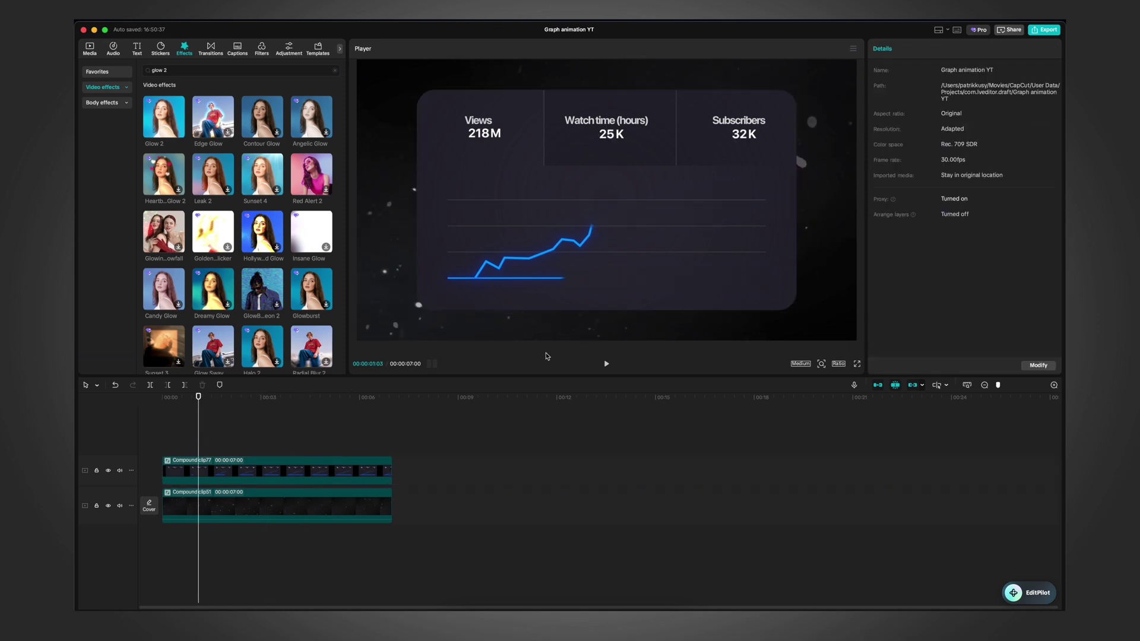
Step: Open the background's compound clip and disable the white particles clip inside it
{"action": "left_click", "coordinate": [354, 461]}
{"action": "scroll", "coordinate": [550, 174], "scroll_direction": "down", "scroll_amount": 2}
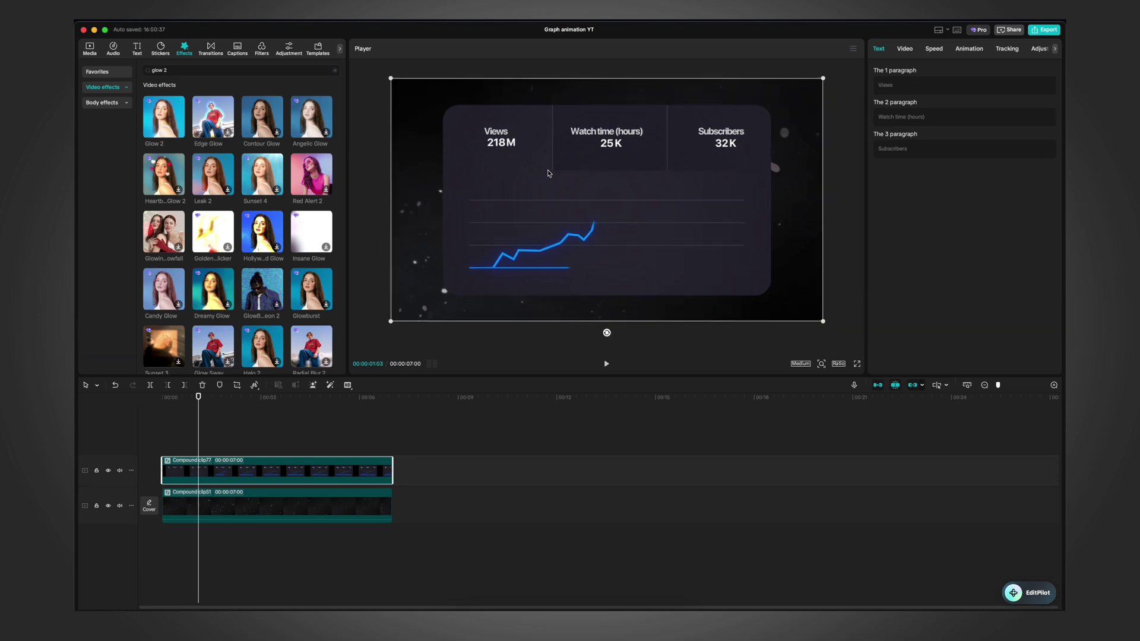
{"action": "left_click", "coordinate": [89, 48]}
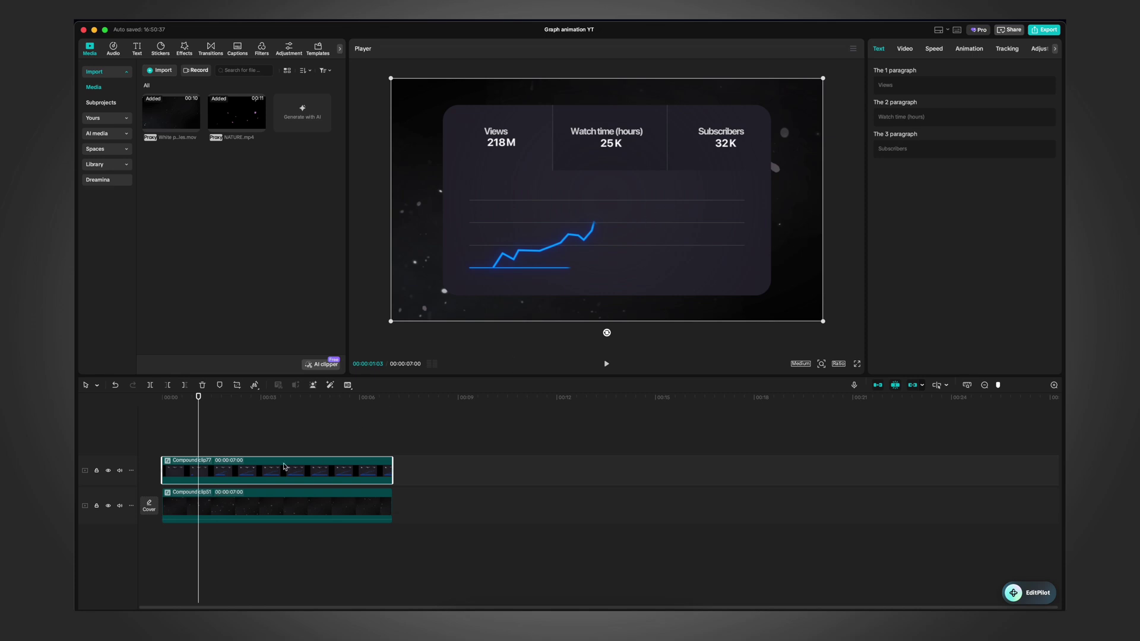
{"action": "left_click", "coordinate": [264, 504]}
{"action": "double_click", "coordinate": [205, 514]}
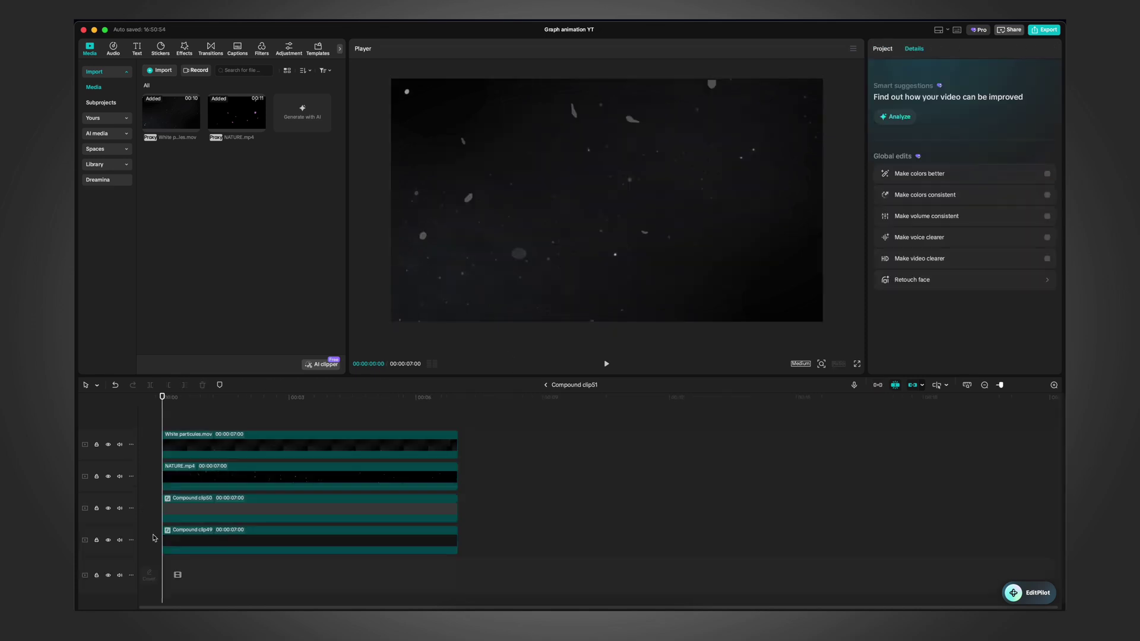
{"action": "left_click", "coordinate": [225, 449]}
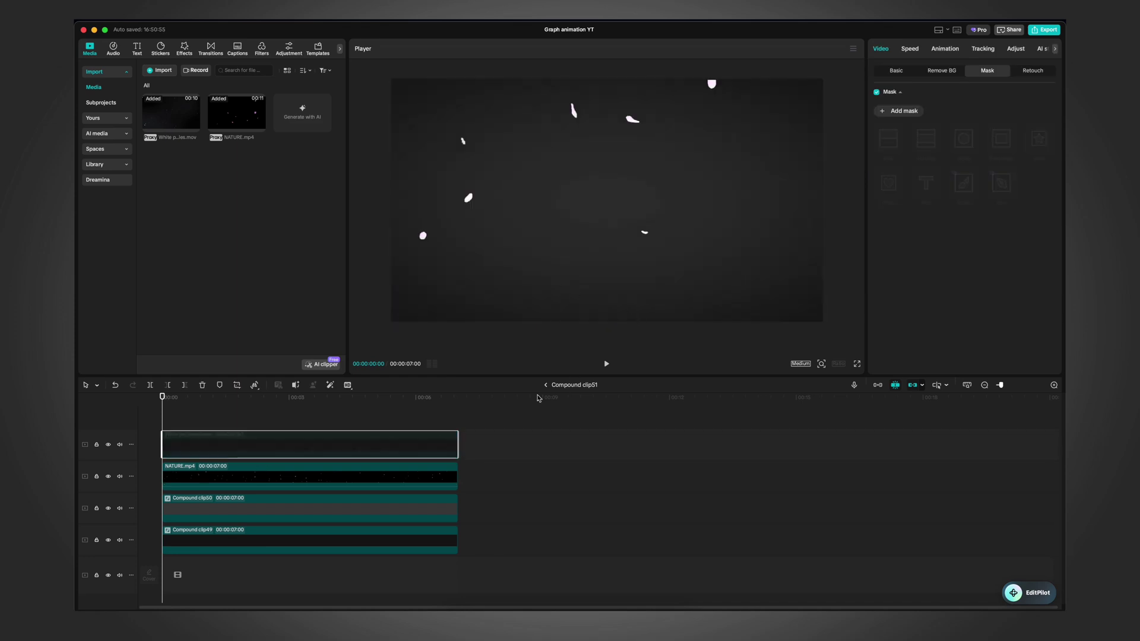
Step: Return to the main timeline and place the white particles clip on a track above the graph clip, starting at the beginning
{"action": "left_click", "coordinate": [551, 384]}
{"action": "left_click_drag", "start_coordinate": [171, 119], "coordinate": [192, 443]}
{"action": "left_click", "coordinate": [893, 71]}
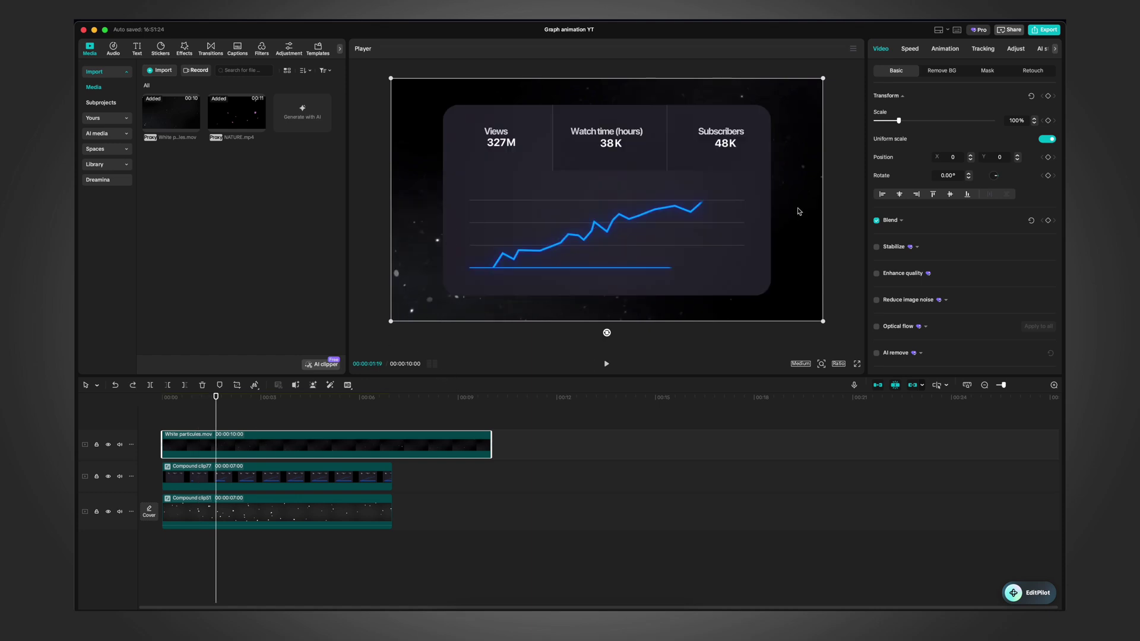
Step: Tint the white particles clip teal by pulling its red curve strongly downward
{"action": "left_click", "coordinate": [1009, 51]}
{"action": "scroll", "coordinate": [959, 202], "scroll_direction": "down", "scroll_amount": 5}
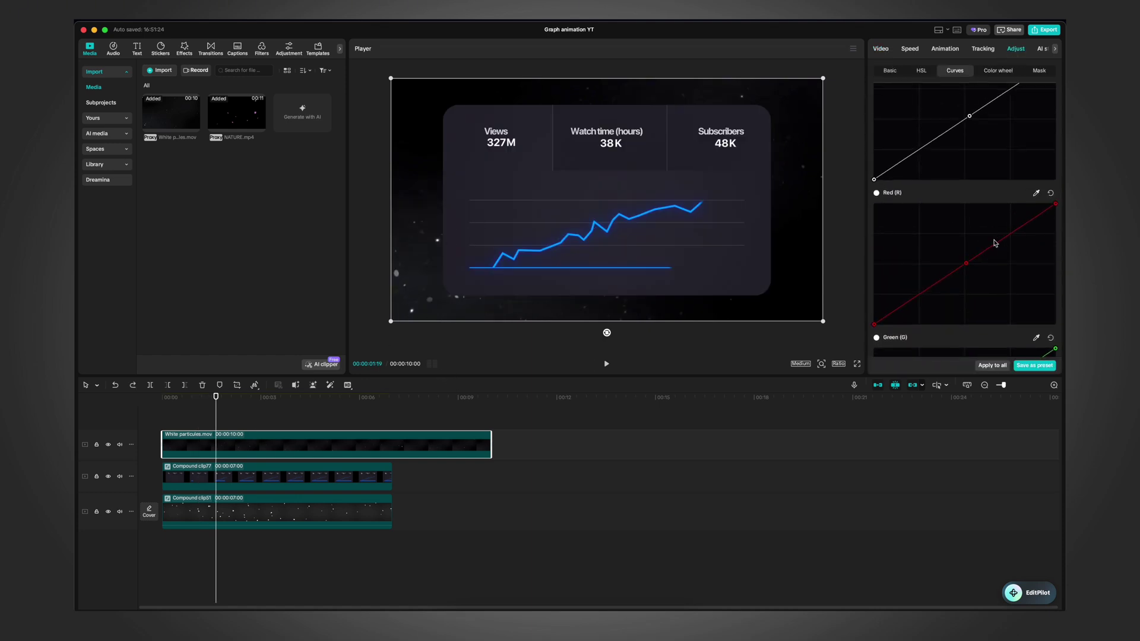
{"action": "left_click_drag", "start_coordinate": [977, 220], "coordinate": [1017, 238]}
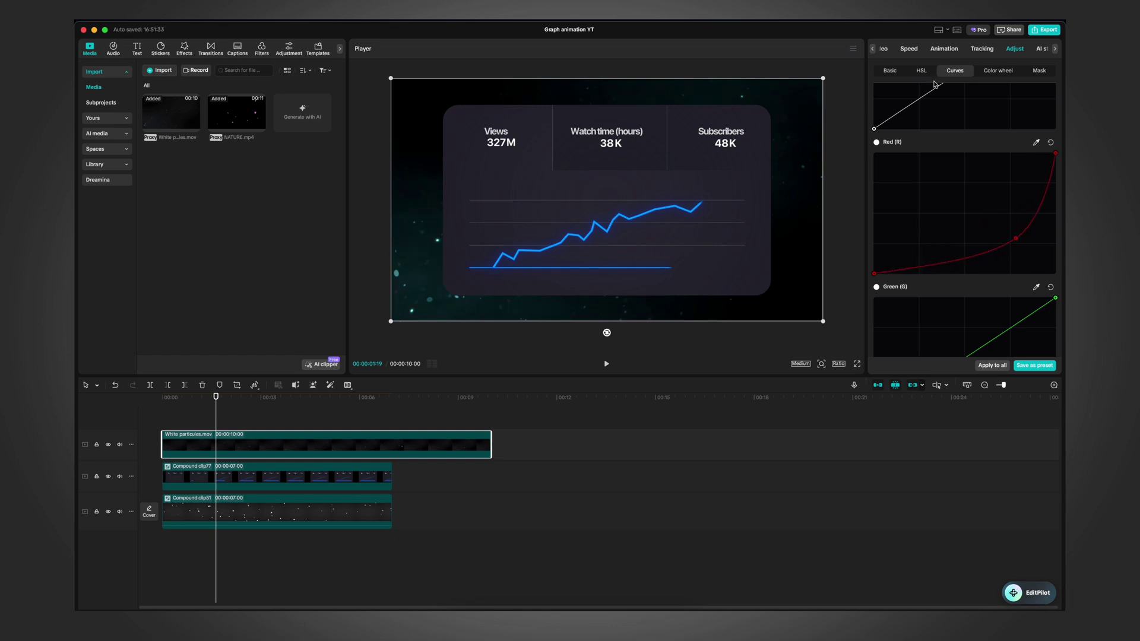
{"action": "left_click", "coordinate": [896, 70]}
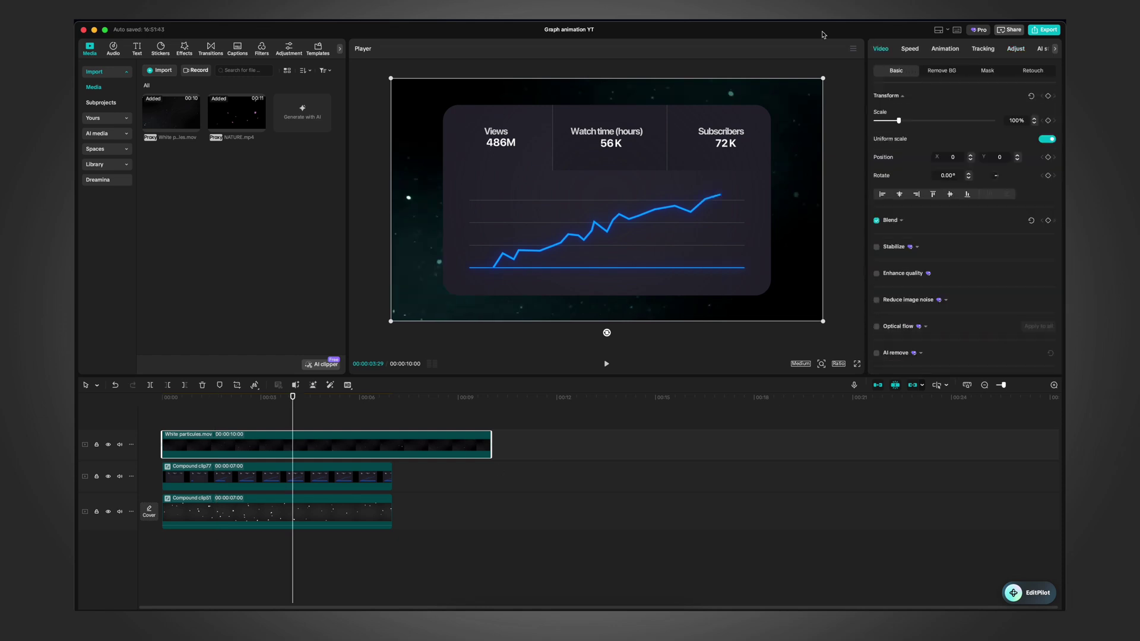
Step: Set the white particles clip's blend mode to Screen and move it to layer 2
{"action": "scroll", "coordinate": [962, 237], "scroll_direction": "down", "scroll_amount": 2}
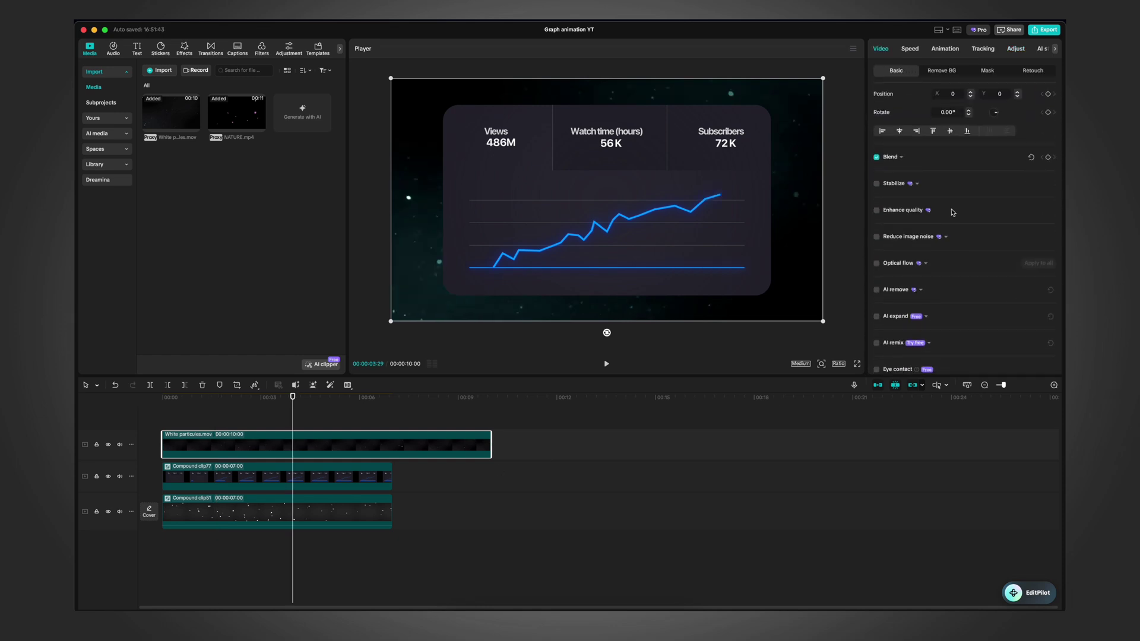
{"action": "left_click", "coordinate": [900, 162]}
{"action": "left_click", "coordinate": [987, 182]}
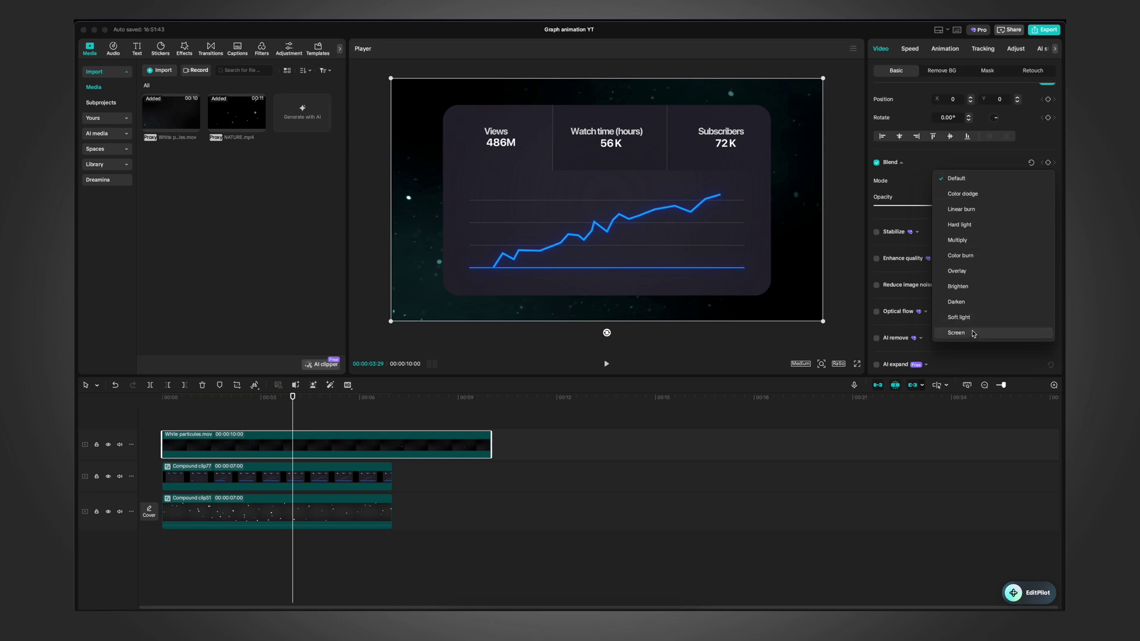
{"action": "left_click", "coordinate": [948, 314]}
{"action": "scroll", "coordinate": [953, 249], "scroll_direction": "down", "scroll_amount": 5}
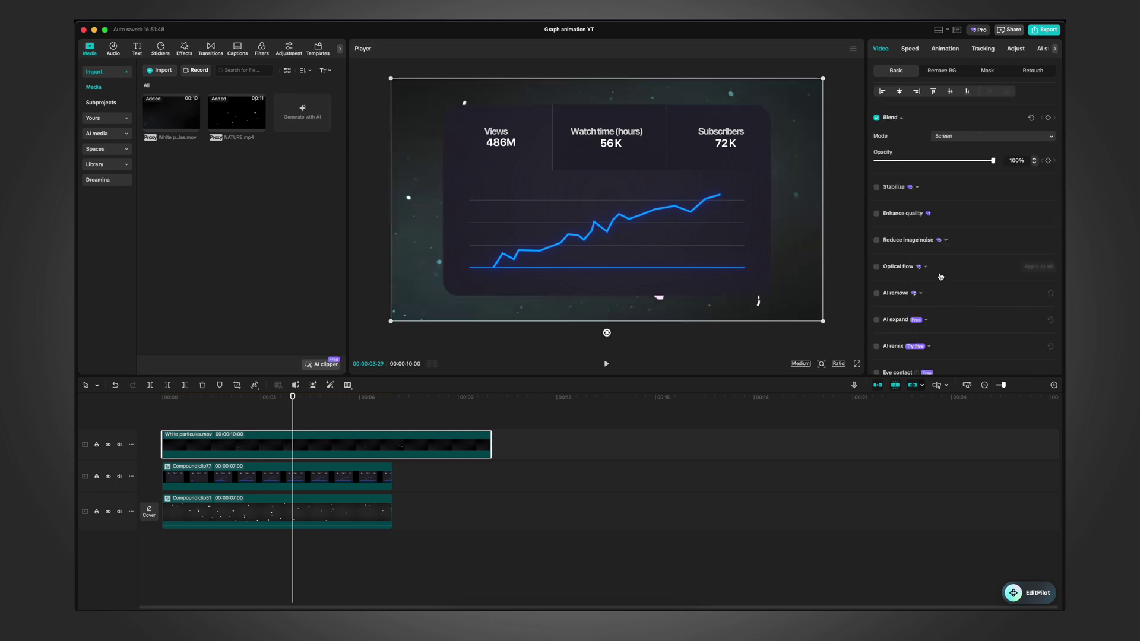
{"action": "left_click", "coordinate": [925, 337]}
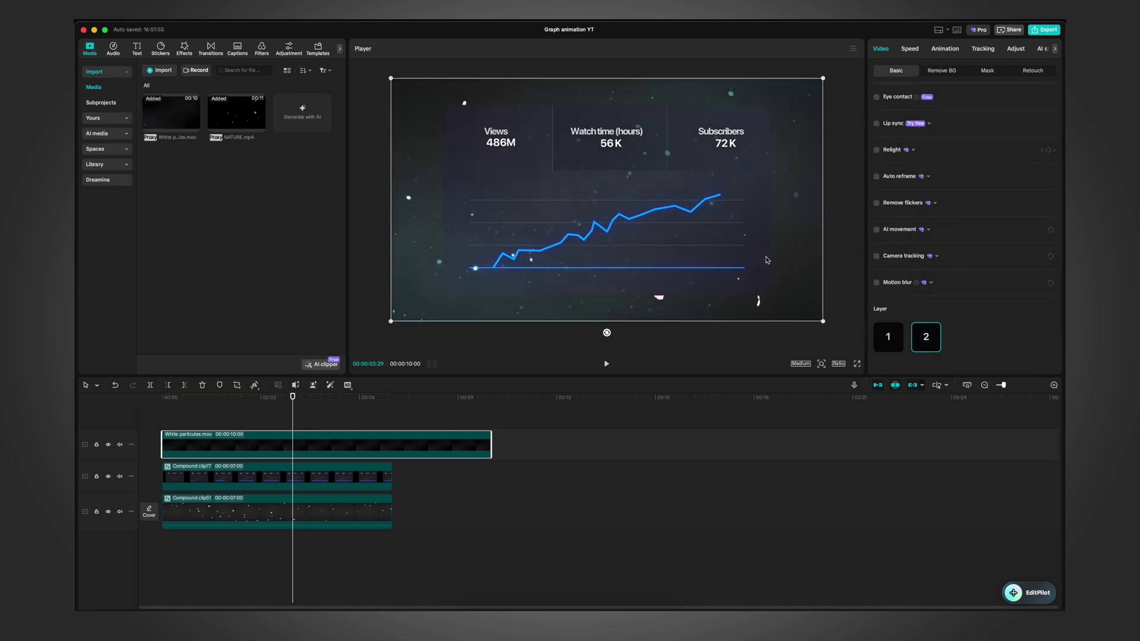
Step: Try the Default blend mode with 50% opacity on the white particles clip
{"action": "scroll", "coordinate": [956, 123], "scroll_direction": "up", "scroll_amount": 5}
{"action": "left_click_drag", "start_coordinate": [985, 263], "coordinate": [911, 263]}
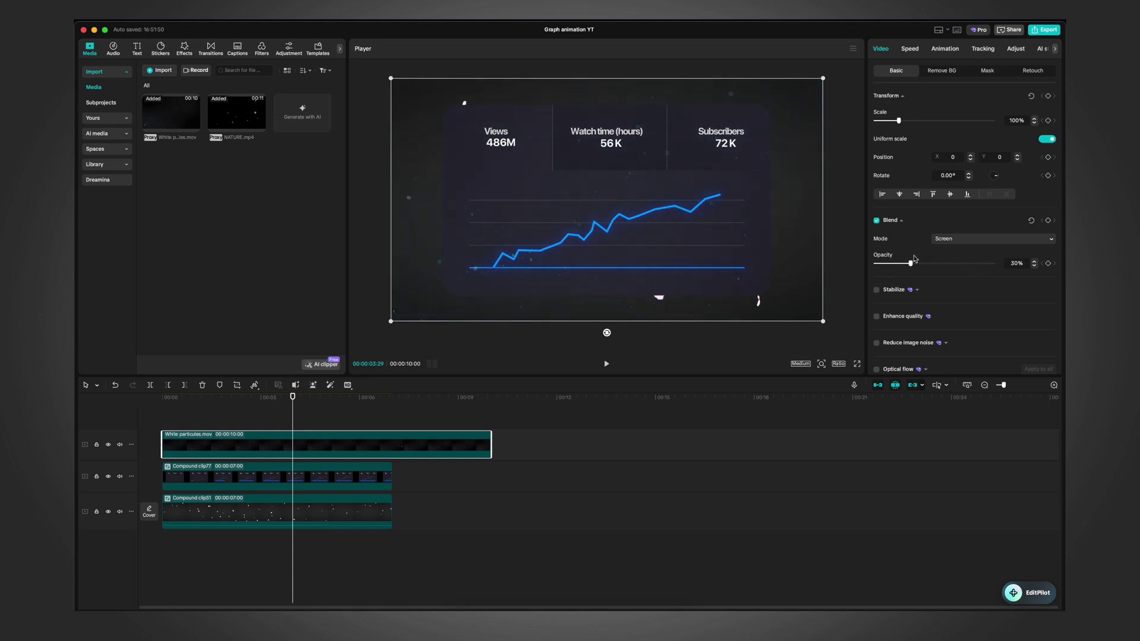
{"action": "left_click", "coordinate": [957, 240]}
{"action": "left_click", "coordinate": [953, 259]}
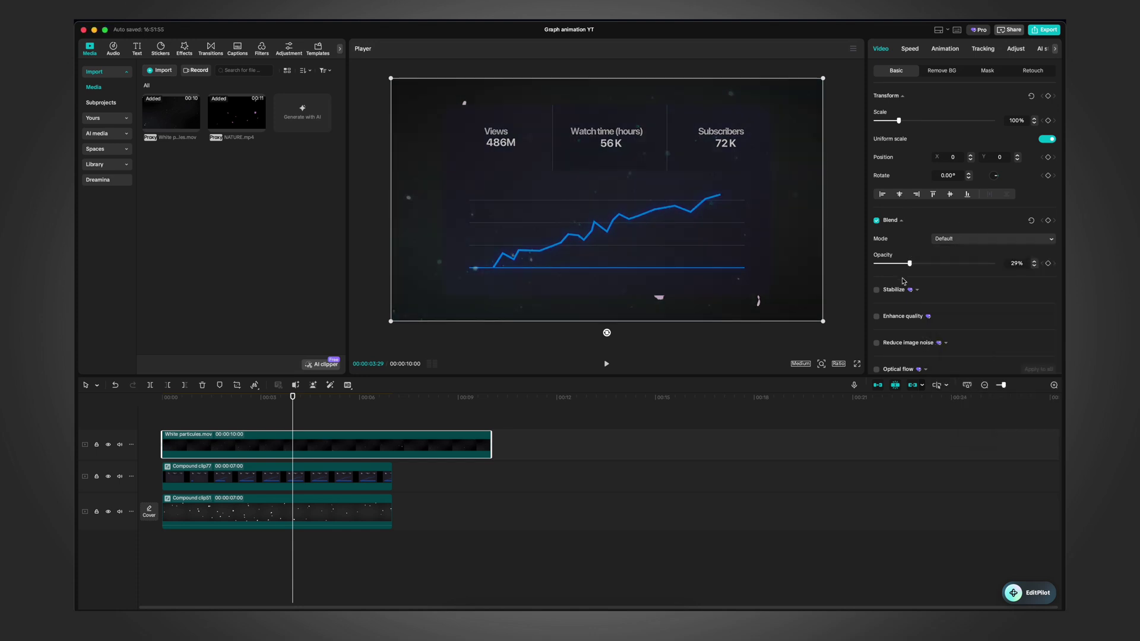
{"action": "left_click", "coordinate": [929, 264]}
{"action": "mouse_move", "coordinate": [933, 265]}
{"action": "left_mouse_down"}
{"action": "mouse_move", "coordinate": [988, 264]}
{"action": "mouse_move", "coordinate": [938, 263]}
{"action": "left_mouse_up"}
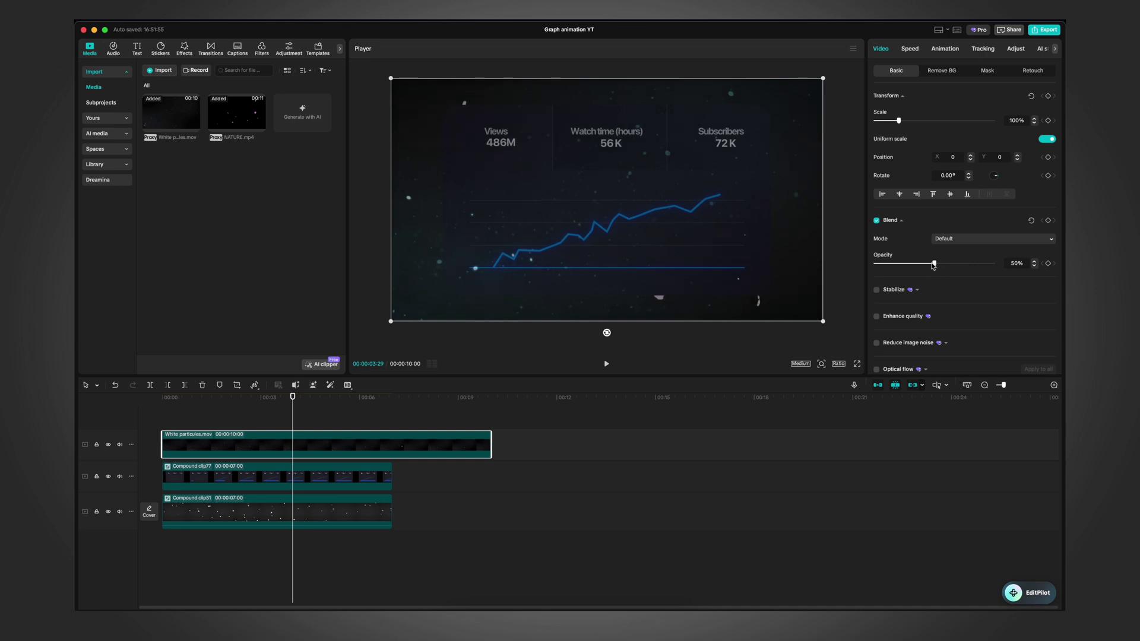
Step: Compare the white particles clip on layer 1 behind the graph panel and on layer 2 in front of it
{"action": "scroll", "coordinate": [929, 279], "scroll_direction": "down", "scroll_amount": 10}
{"action": "left_click", "coordinate": [898, 336]}
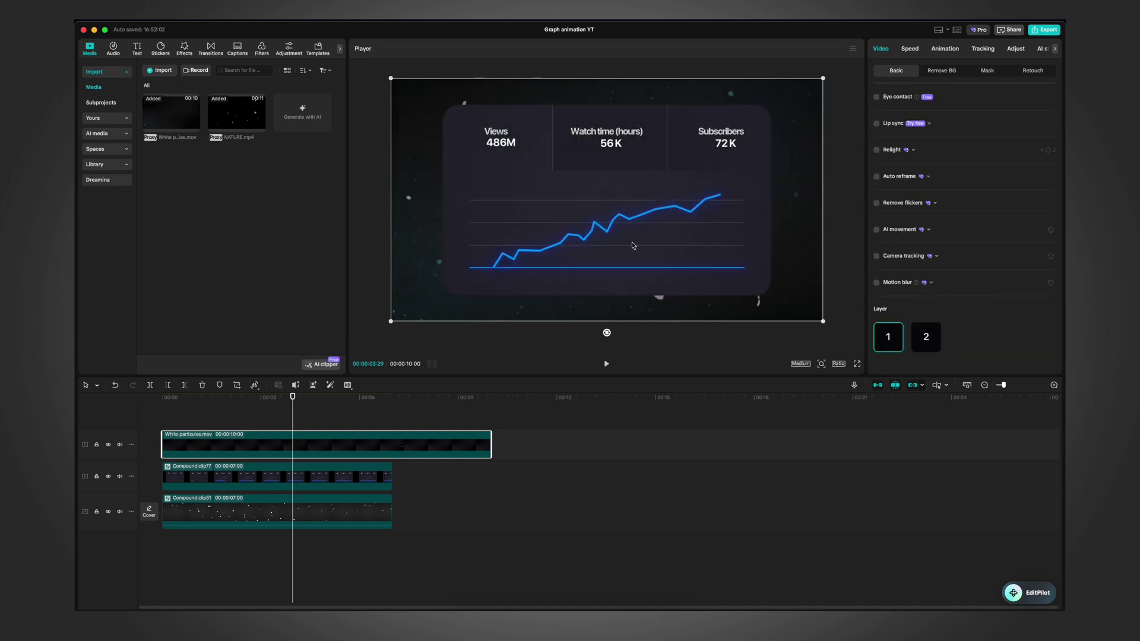
{"action": "left_click", "coordinate": [927, 339]}
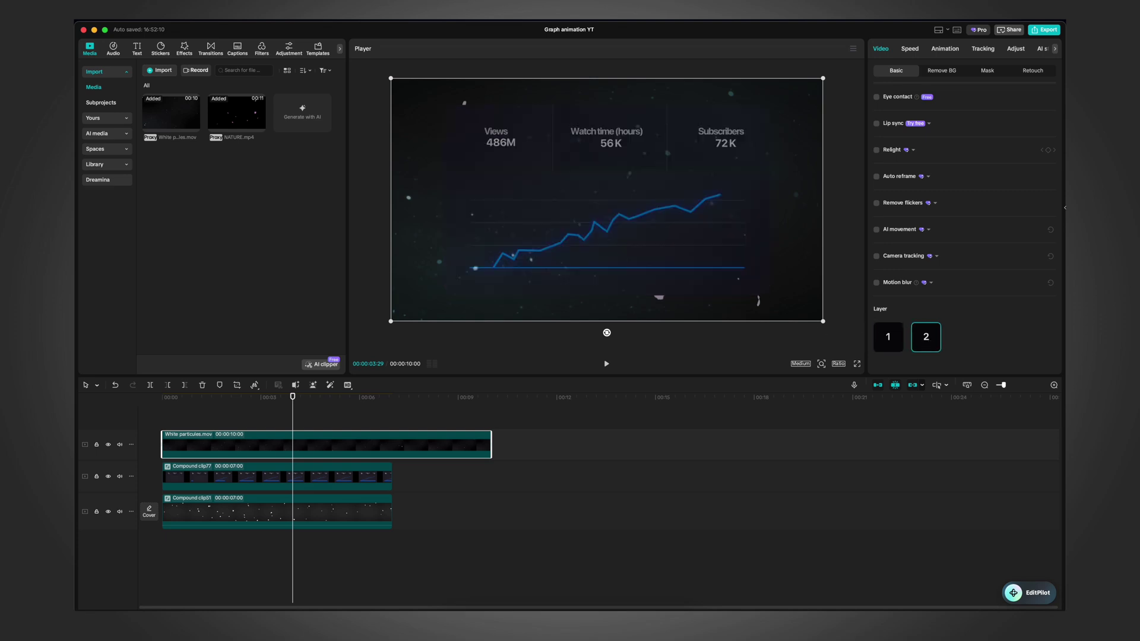
Step: Set the white particles clip back to Screen blend mode with an opacity of 81%
{"action": "scroll", "coordinate": [926, 160], "scroll_direction": "up", "scroll_amount": 10}
{"action": "mouse_move", "coordinate": [930, 263]}
{"action": "left_mouse_down"}
{"action": "mouse_move", "coordinate": [889, 264]}
{"action": "mouse_move", "coordinate": [912, 263]}
{"action": "left_mouse_up"}
{"action": "left_click", "coordinate": [985, 239]}
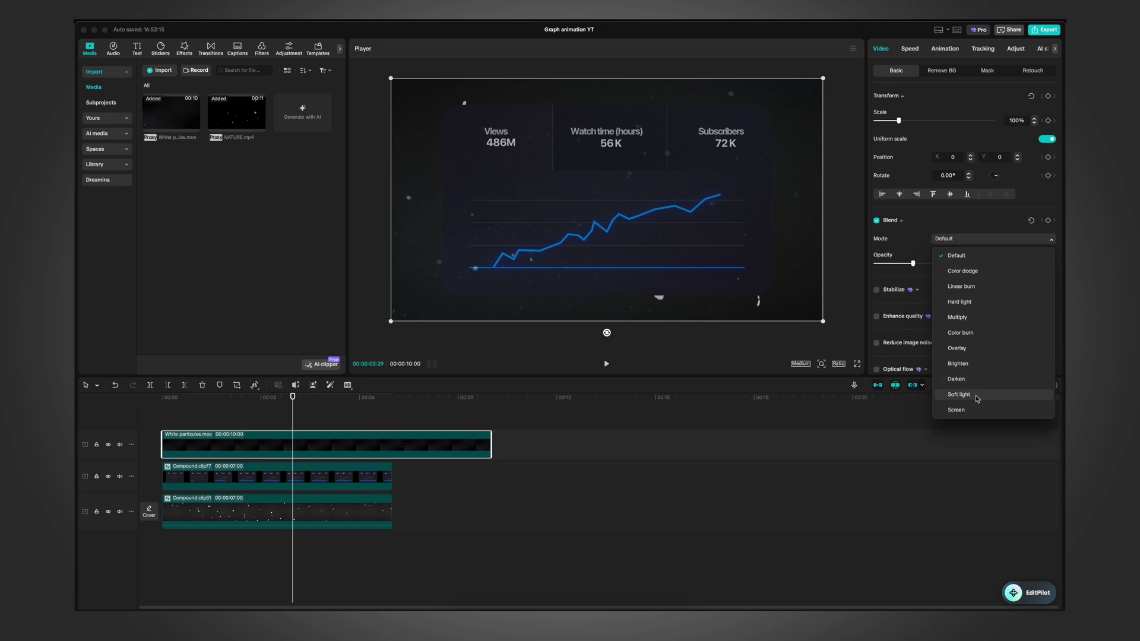
{"action": "left_click", "coordinate": [949, 397]}
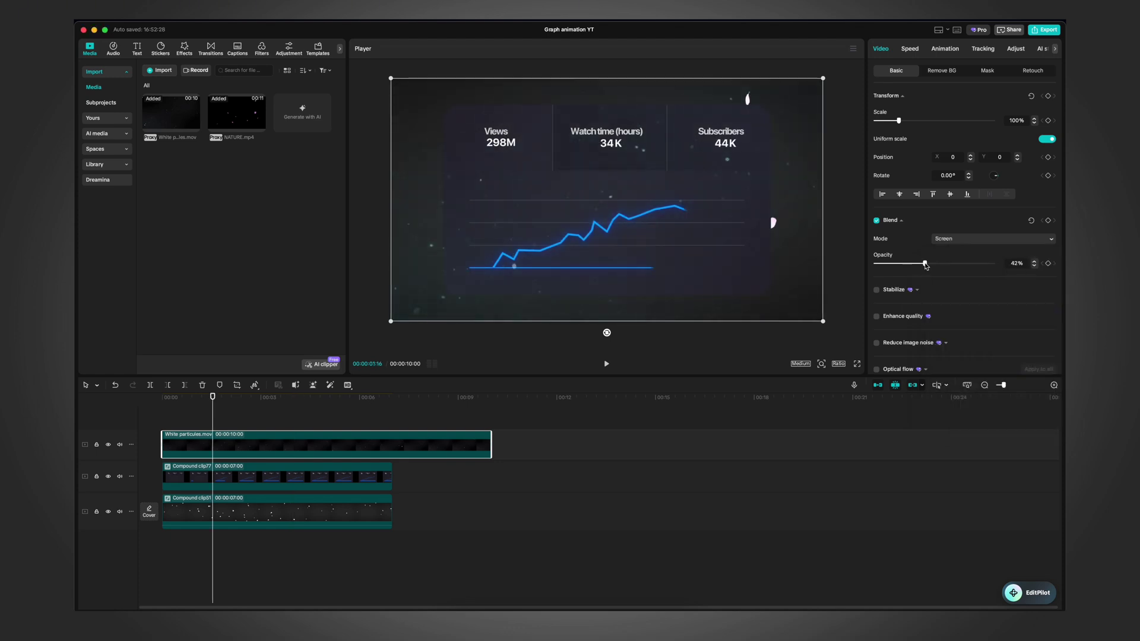
{"action": "left_click_drag", "start_coordinate": [926, 264], "coordinate": [898, 264]}
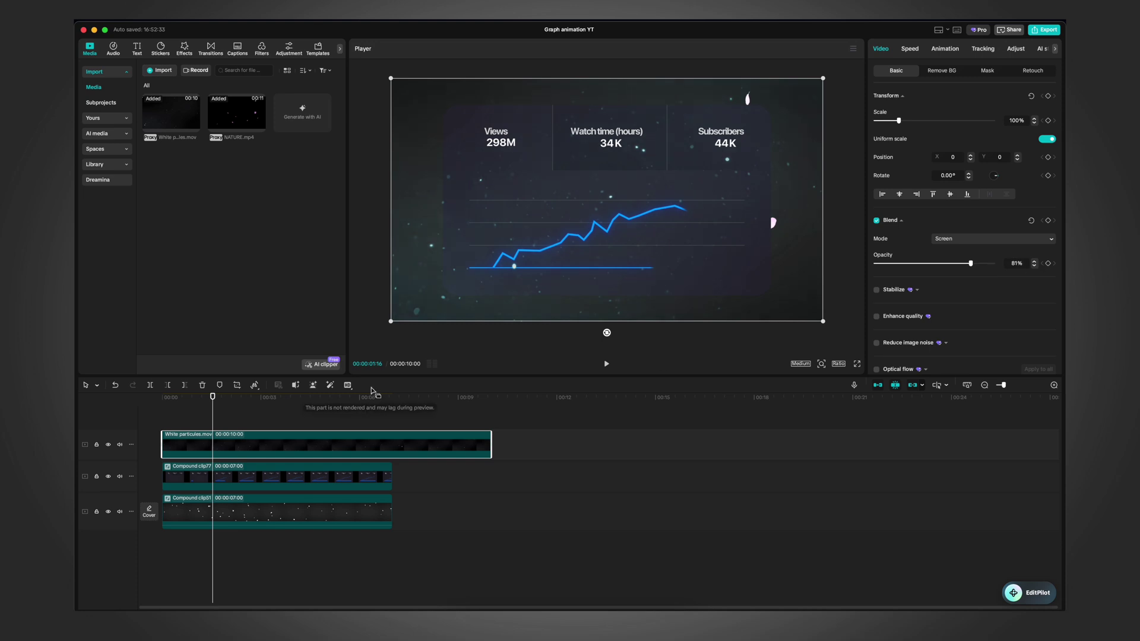
Step: Open the background's compound clip and the nested compound clip that carries the ellipse mask
{"action": "left_click", "coordinate": [335, 422]}
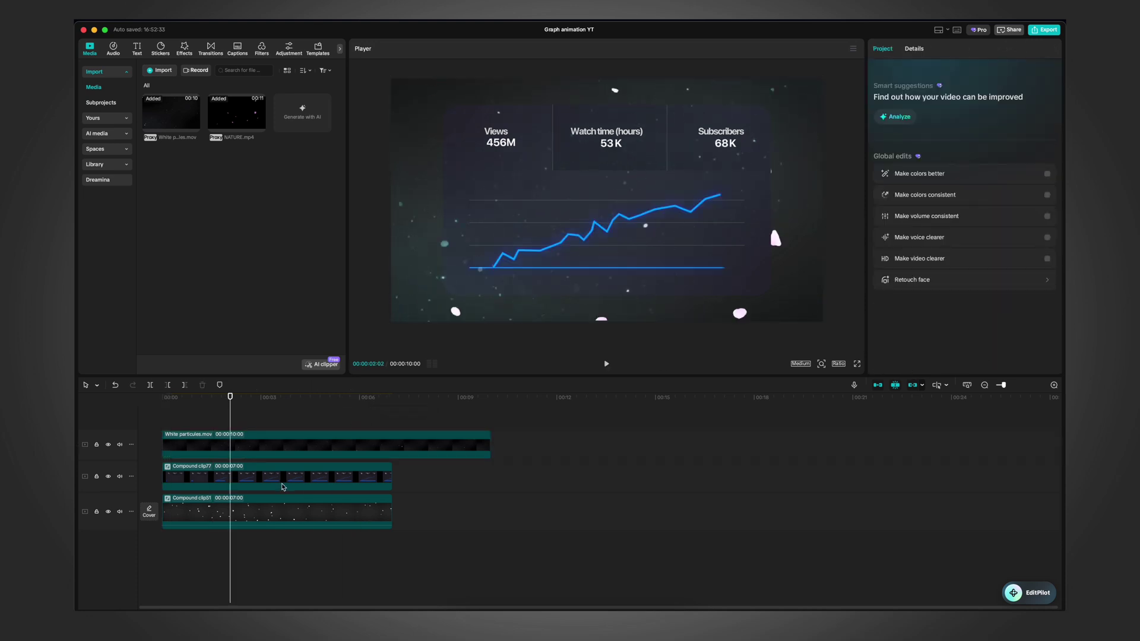
{"action": "left_click", "coordinate": [274, 510]}
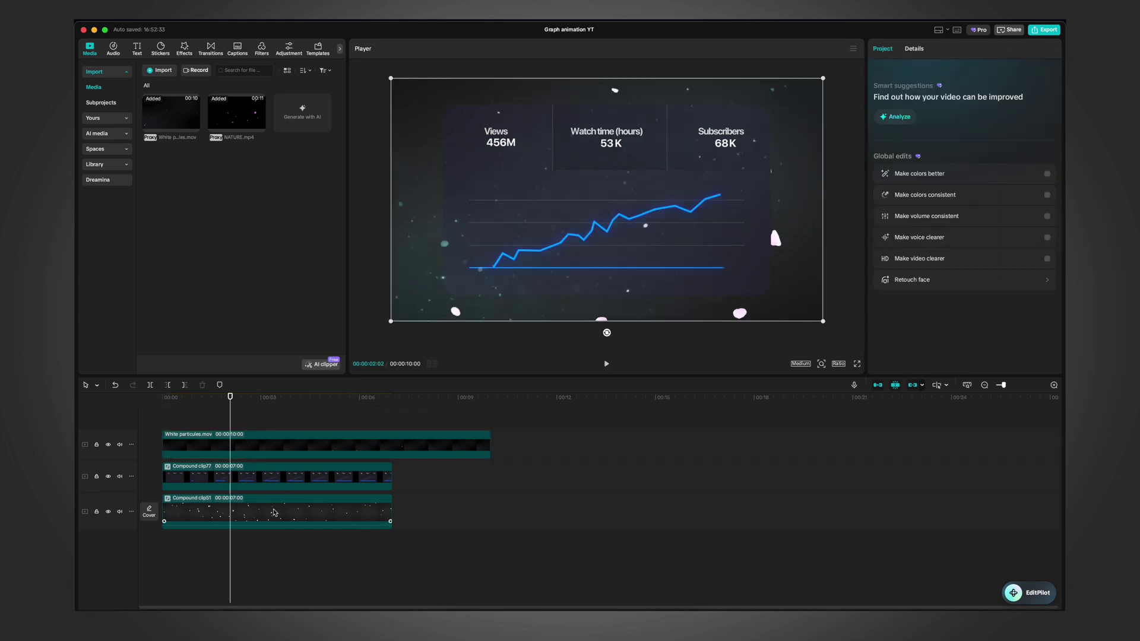
{"action": "left_click", "coordinate": [314, 438]}
{"action": "left_click", "coordinate": [290, 521]}
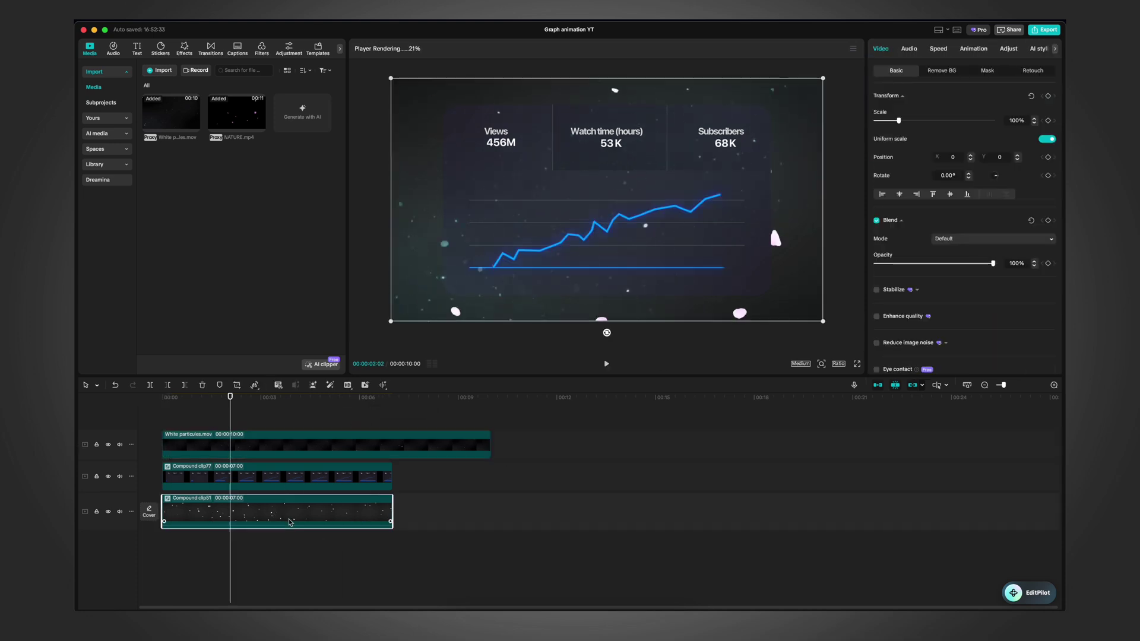
{"action": "double_click", "coordinate": [268, 518]}
{"action": "left_click", "coordinate": [254, 508]}
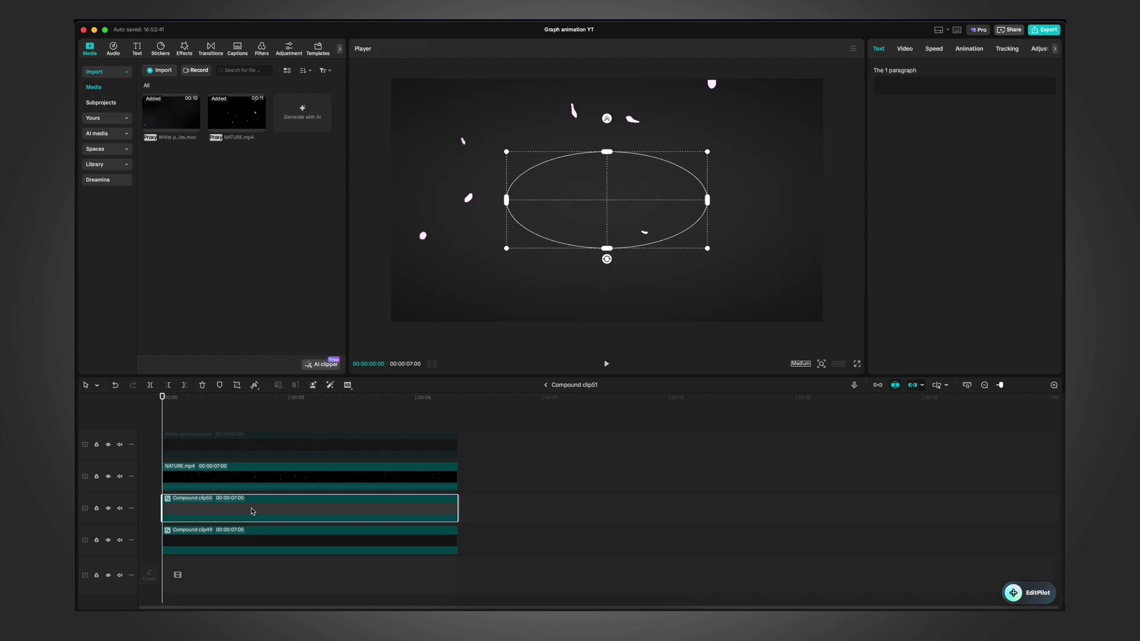
{"action": "scroll", "coordinate": [274, 511], "scroll_direction": "down", "scroll_amount": 1}
{"action": "double_click", "coordinate": [244, 494]}
Step: Darken the text background color inside the nested clip to 262626 and return to the main timeline
{"action": "left_click", "coordinate": [368, 479]}
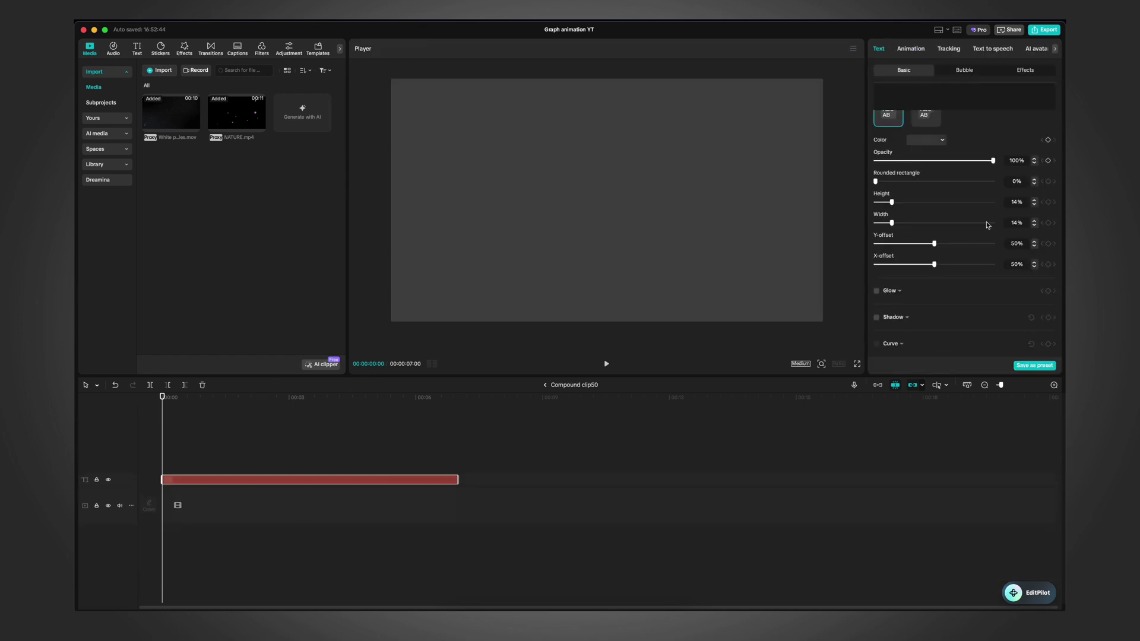
{"action": "scroll", "coordinate": [940, 166], "scroll_direction": "up", "scroll_amount": 1}
{"action": "left_click", "coordinate": [938, 167]}
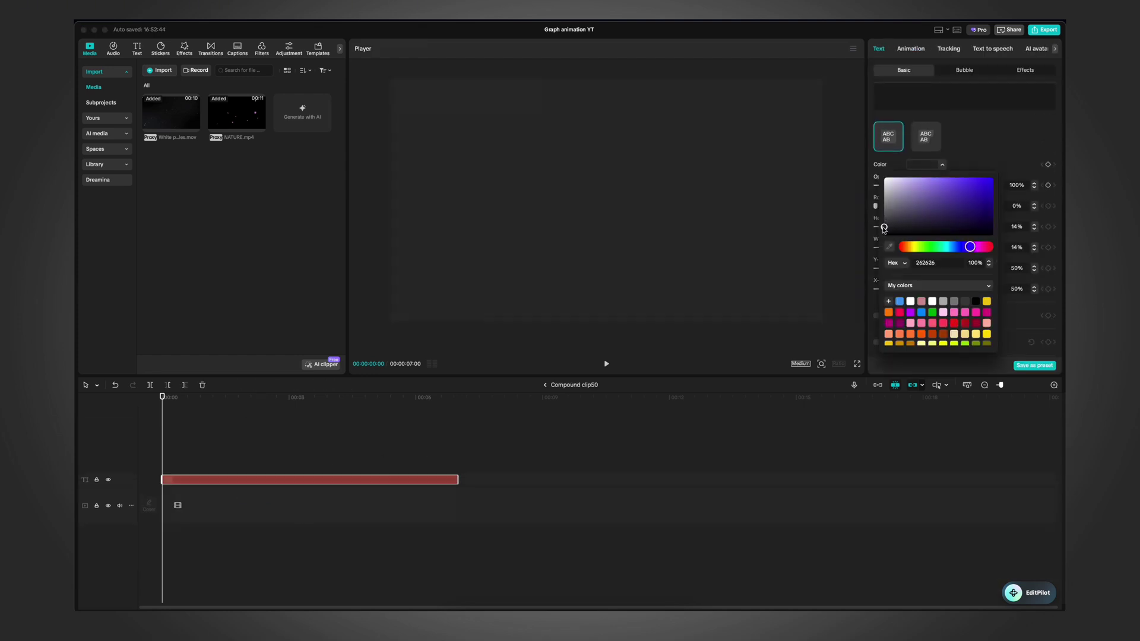
{"action": "left_click", "coordinate": [544, 385]}
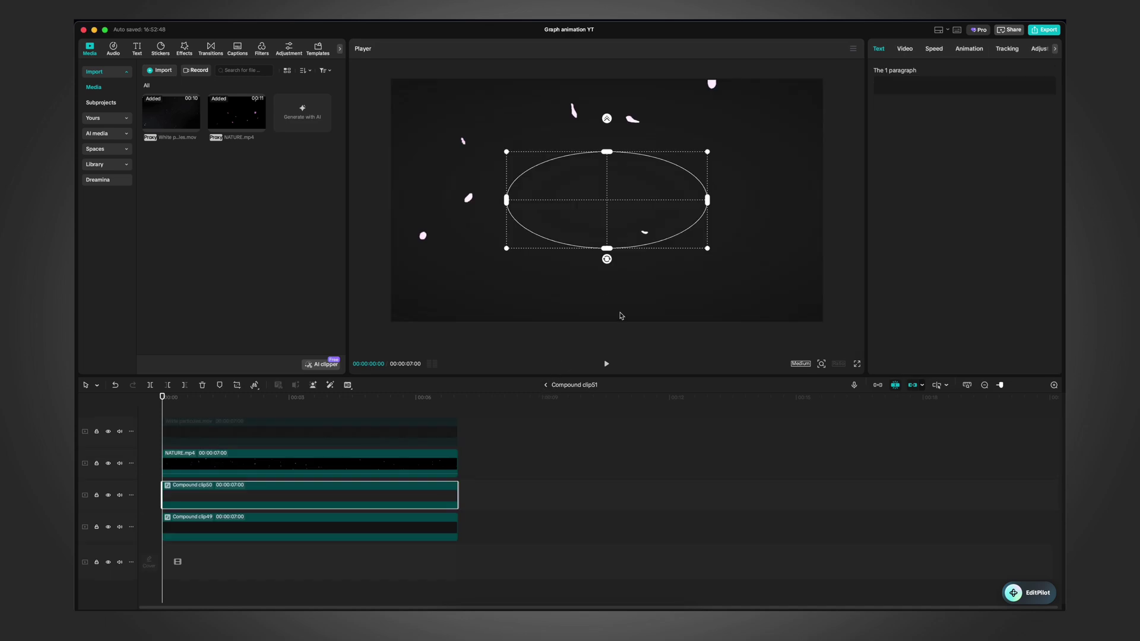
{"action": "left_click", "coordinate": [544, 385]}
Step: Scrub through the first seconds of the composition to check the panel against the darkened background
{"action": "left_click", "coordinate": [185, 490]}
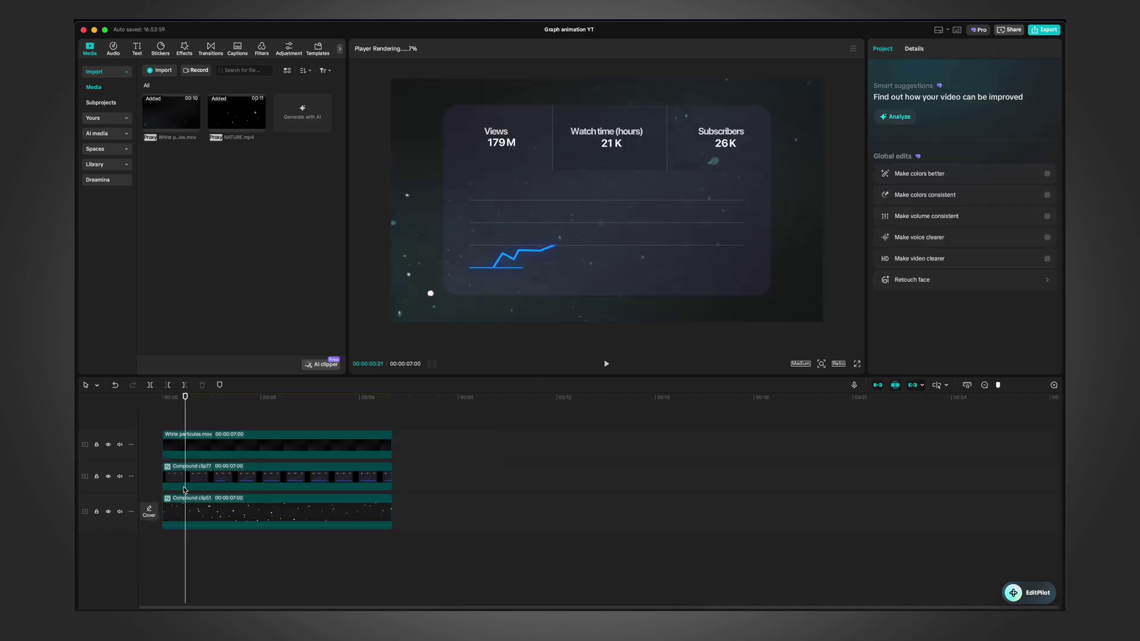
{"action": "left_click", "coordinate": [241, 426]}
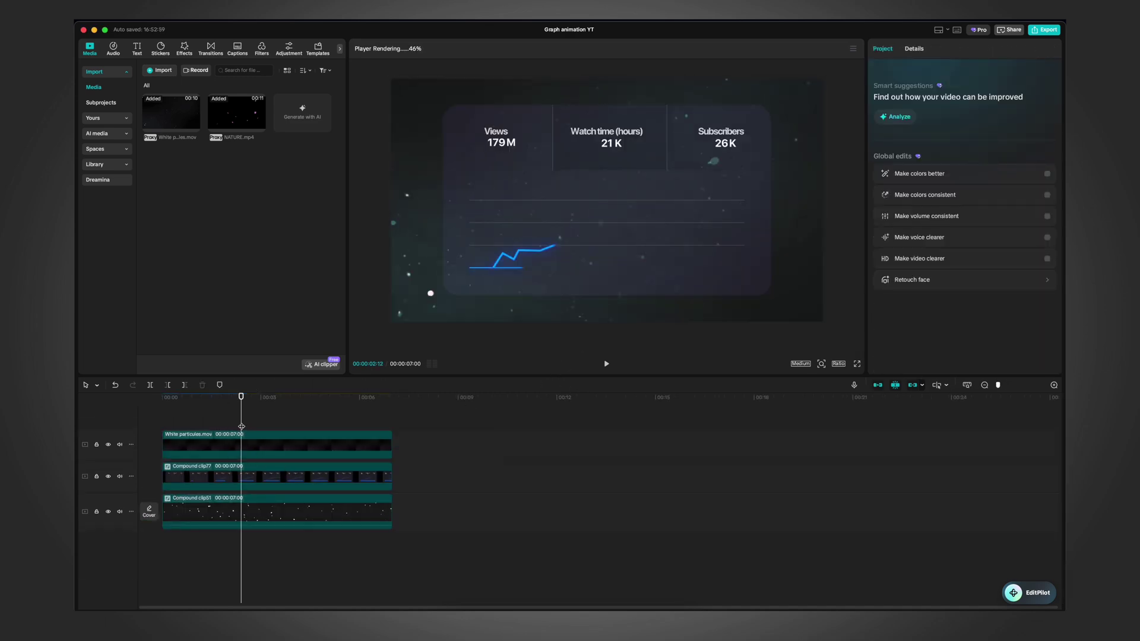
{"action": "mouse_move", "coordinate": [242, 426]}
{"action": "left_mouse_down"}
{"action": "mouse_move", "coordinate": [240, 444]}
{"action": "mouse_move", "coordinate": [165, 455]}
{"action": "mouse_move", "coordinate": [224, 451]}
{"action": "left_mouse_up"}
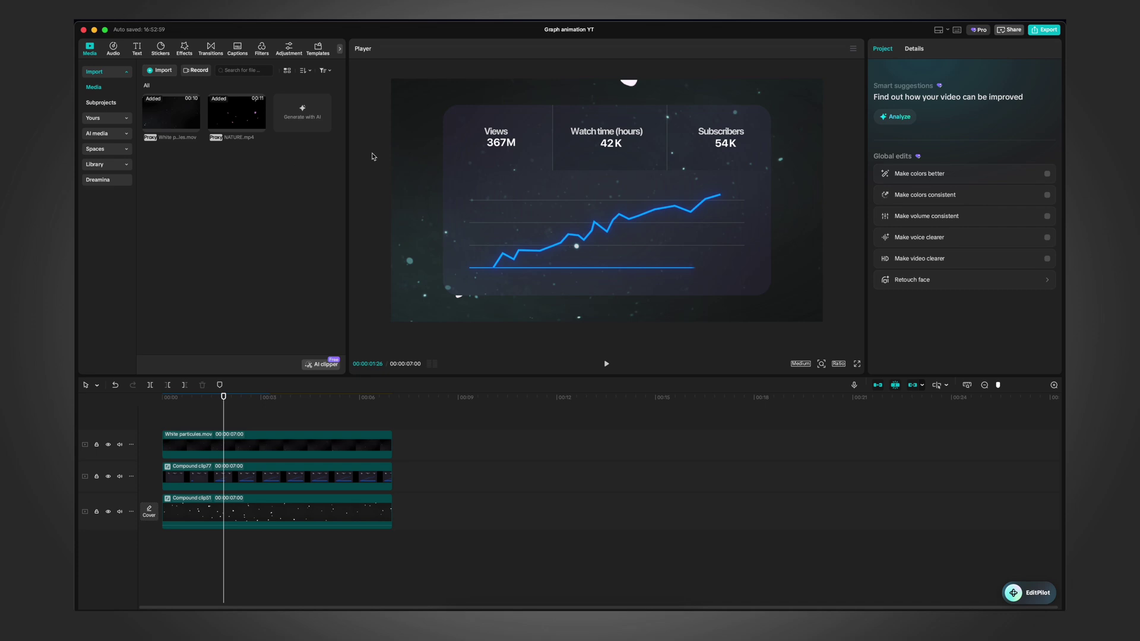
{"action": "left_click", "coordinate": [239, 509]}
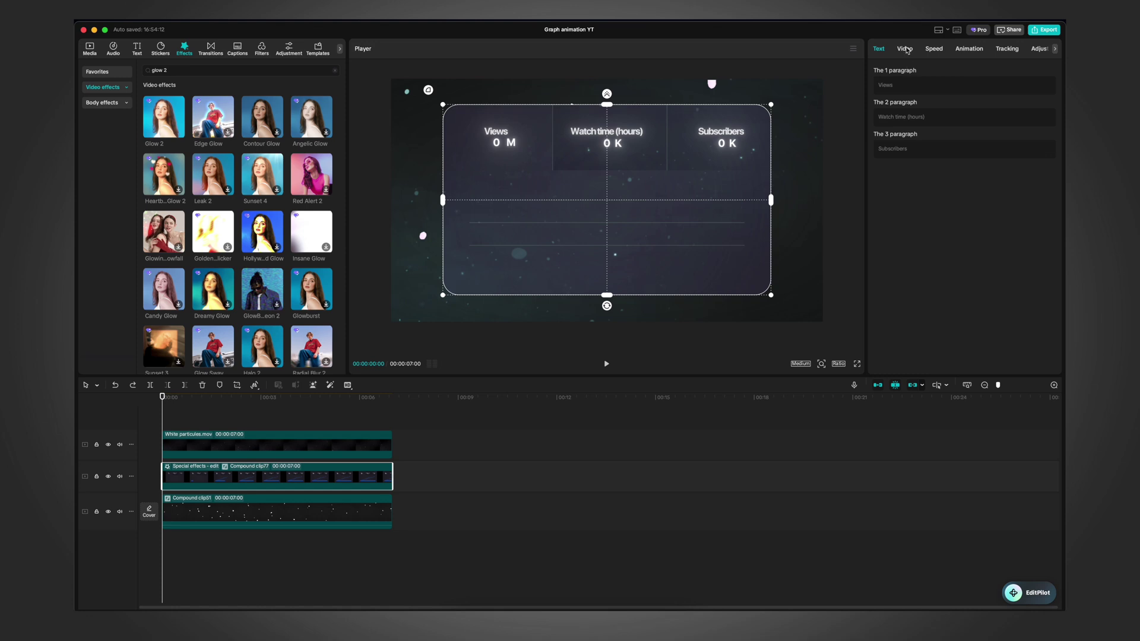
{"action": "left_click", "coordinate": [905, 49]}
{"action": "left_click", "coordinate": [974, 51]}
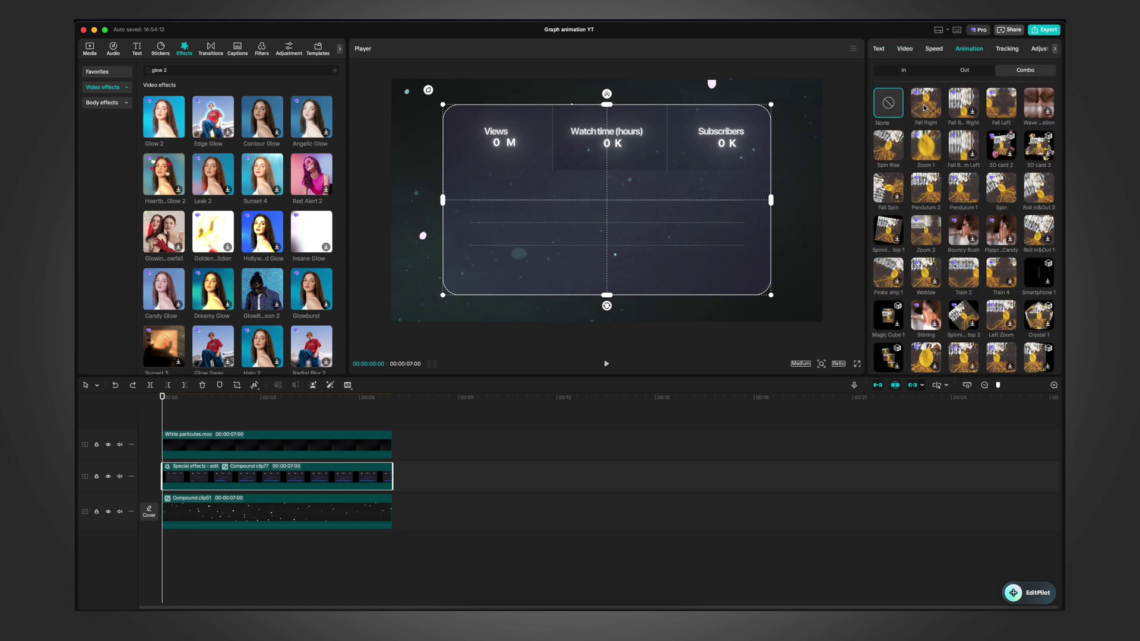
{"action": "left_click", "coordinate": [925, 146]}
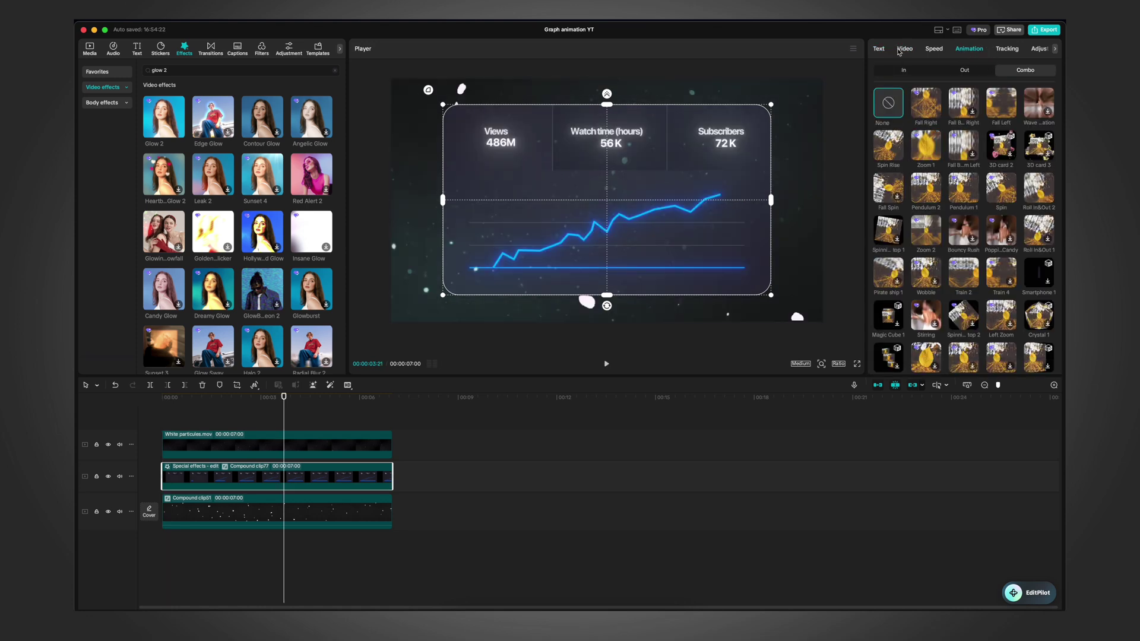
Step: Add a transform keyframe to the graph clip and place it at 00:00:01:27
{"action": "left_click", "coordinate": [902, 49]}
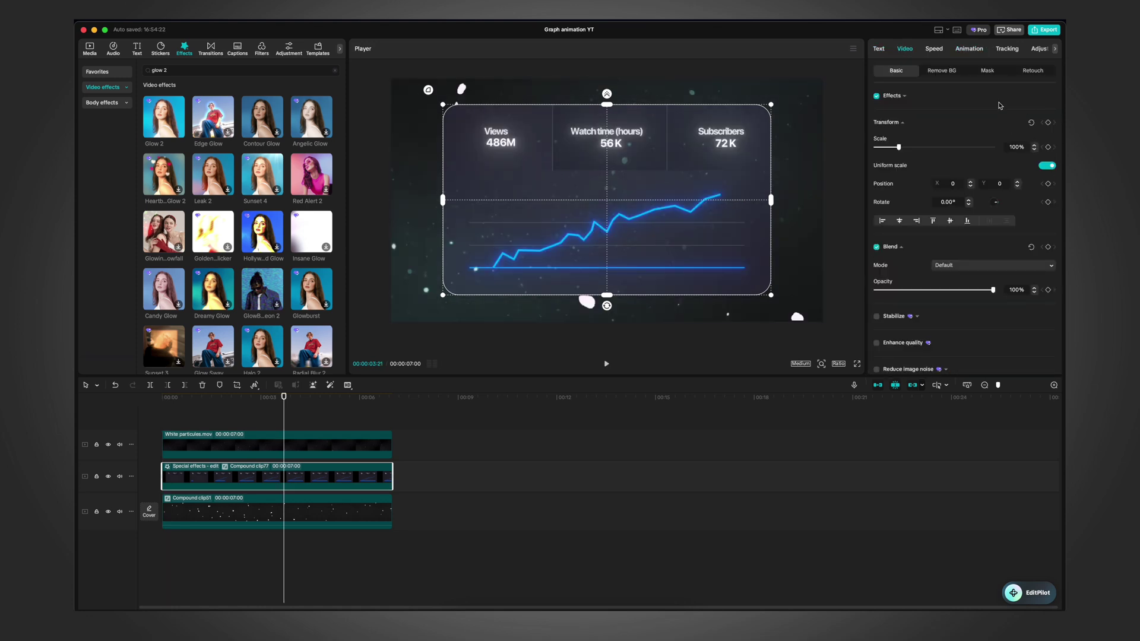
{"action": "left_click", "coordinate": [1047, 122]}
{"action": "left_click_drag", "start_coordinate": [284, 476], "coordinate": [224, 476]}
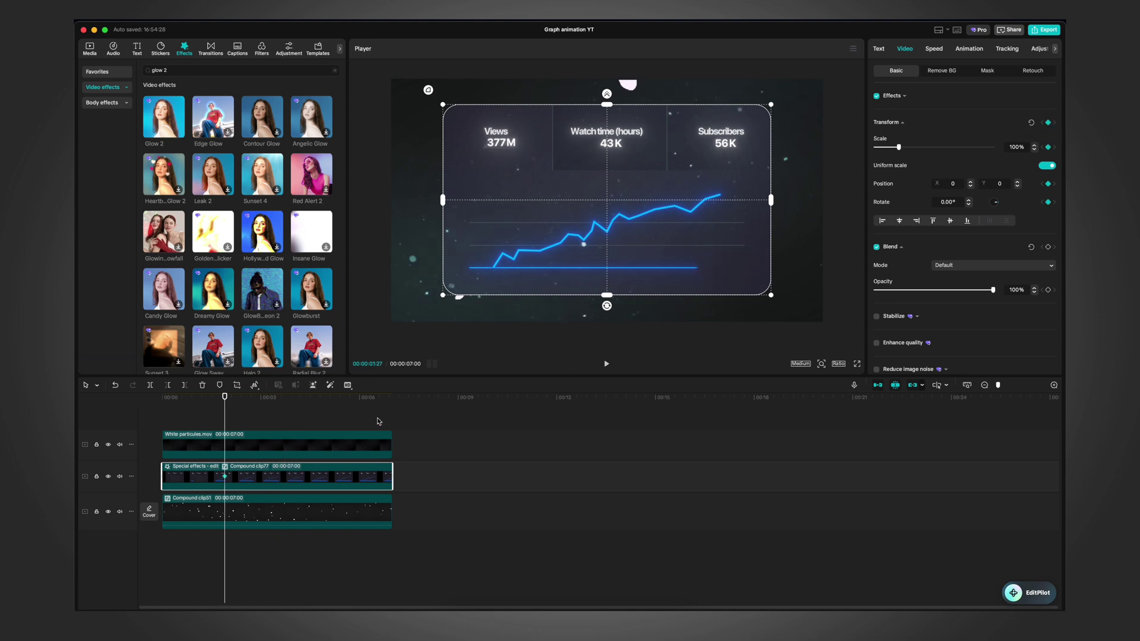
Step: Add a keyframe on the graph clip's first frame with its scale reduced to nearly zero and preview the grow-in
{"action": "key", "text": "Home"}
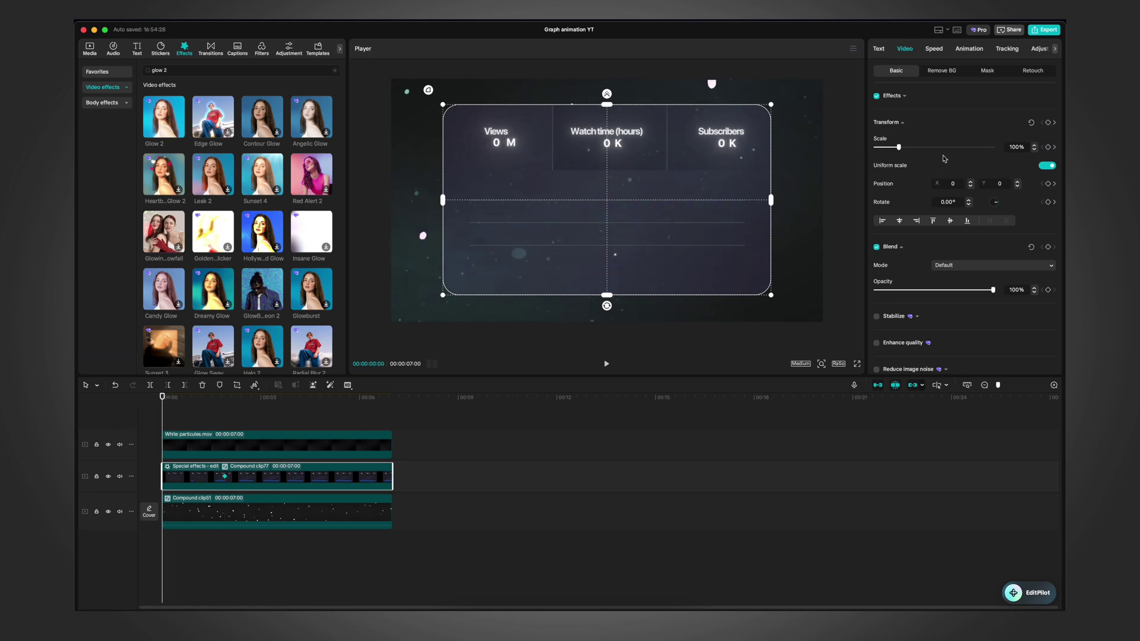
{"action": "key", "text": "space"}
{"action": "left_click", "coordinate": [290, 420]}
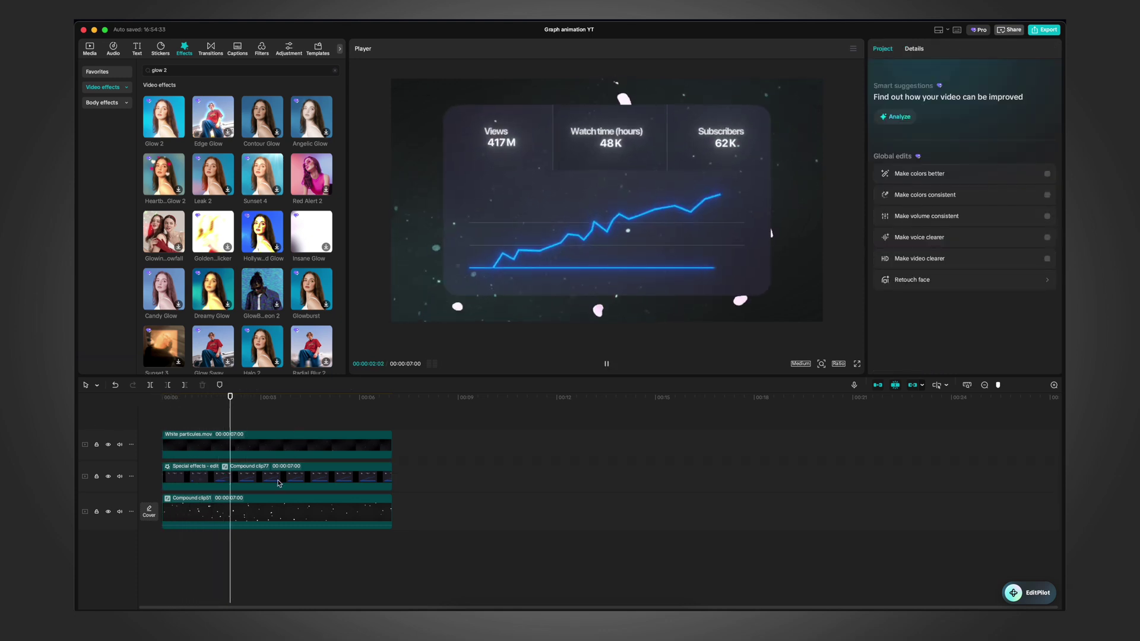
Step: Add another scale keyframe to the graph clip at 00:00:03:05 and reduce the scale to 92%
{"action": "left_click", "coordinate": [739, 178]}
{"action": "key", "text": "space"}
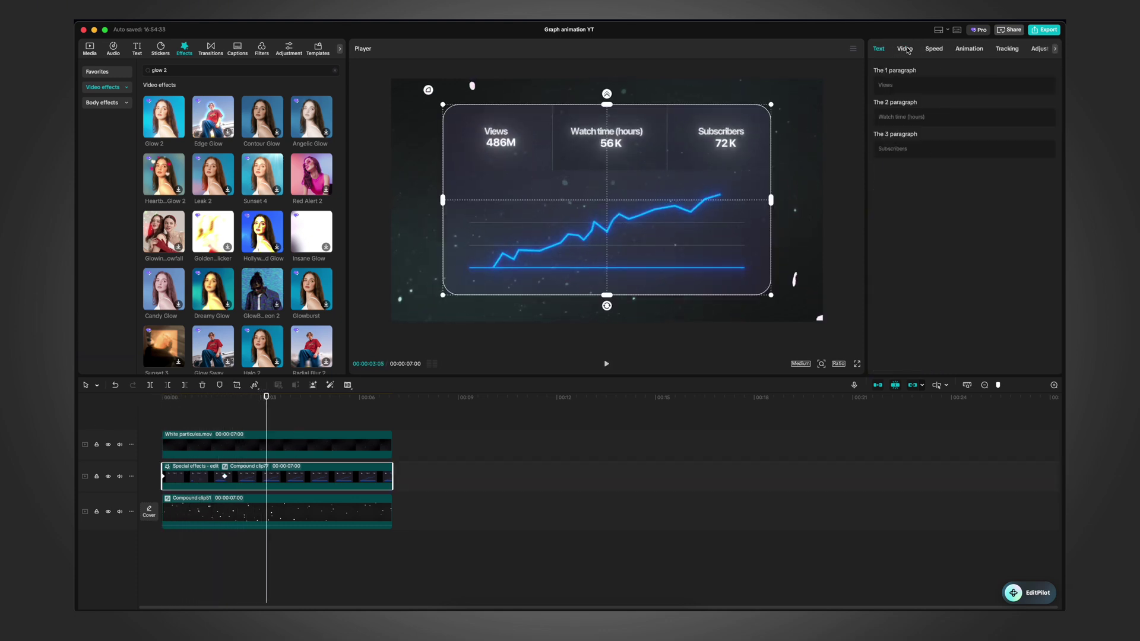
{"action": "left_click", "coordinate": [904, 49]}
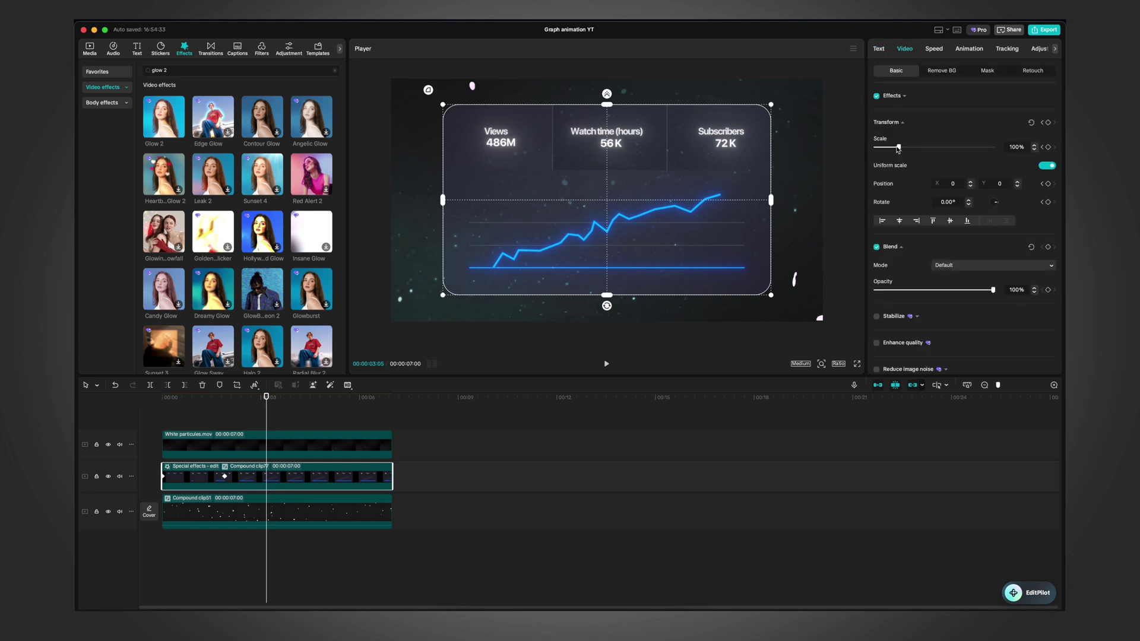
{"action": "left_click_drag", "start_coordinate": [898, 148], "coordinate": [896, 147]}
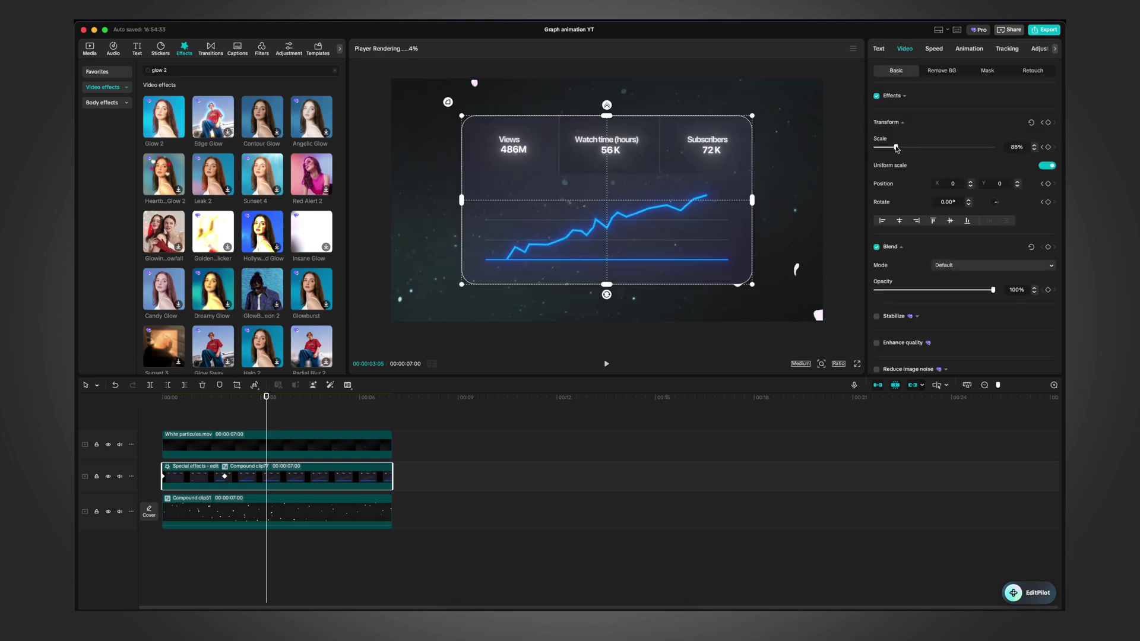
Step: Open the graph clip's keyframe curves, smooth the middle scale keyframe with a curve preset, and expand the X and Y position curves
{"action": "left_click", "coordinate": [302, 490]}
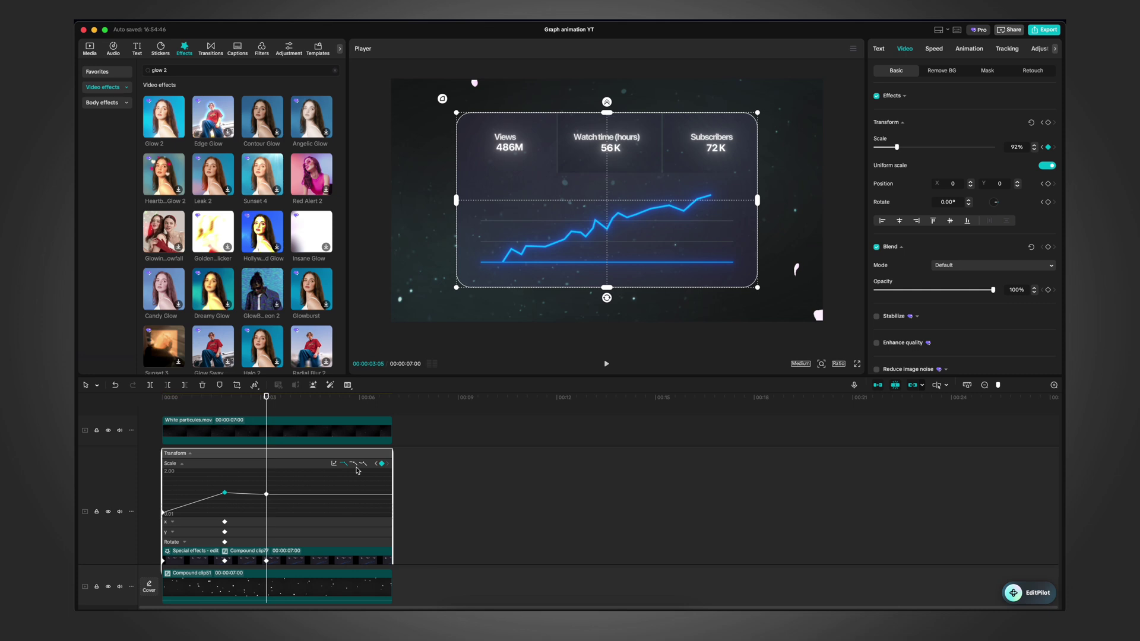
{"action": "left_click", "coordinate": [357, 470]}
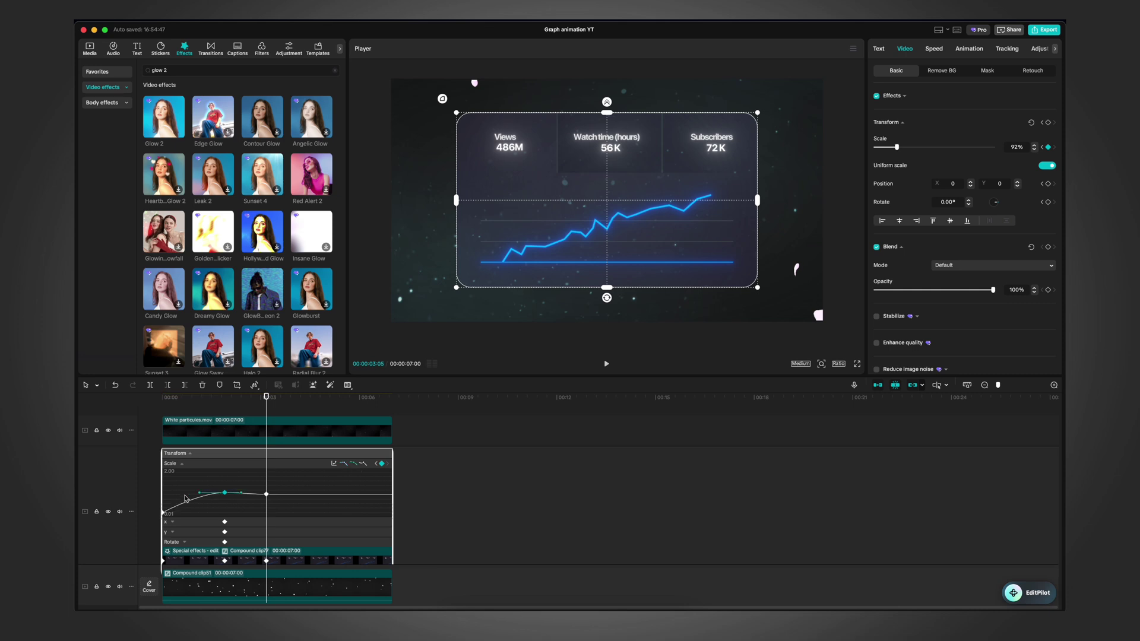
{"action": "left_click", "coordinate": [261, 522]}
{"action": "left_click", "coordinate": [249, 532]}
Step: Move the graph clip's last scale keyframe to shortly before the six-second mark
{"action": "left_click", "coordinate": [255, 571]}
{"action": "scroll", "coordinate": [263, 549], "scroll_direction": "down", "scroll_amount": 2}
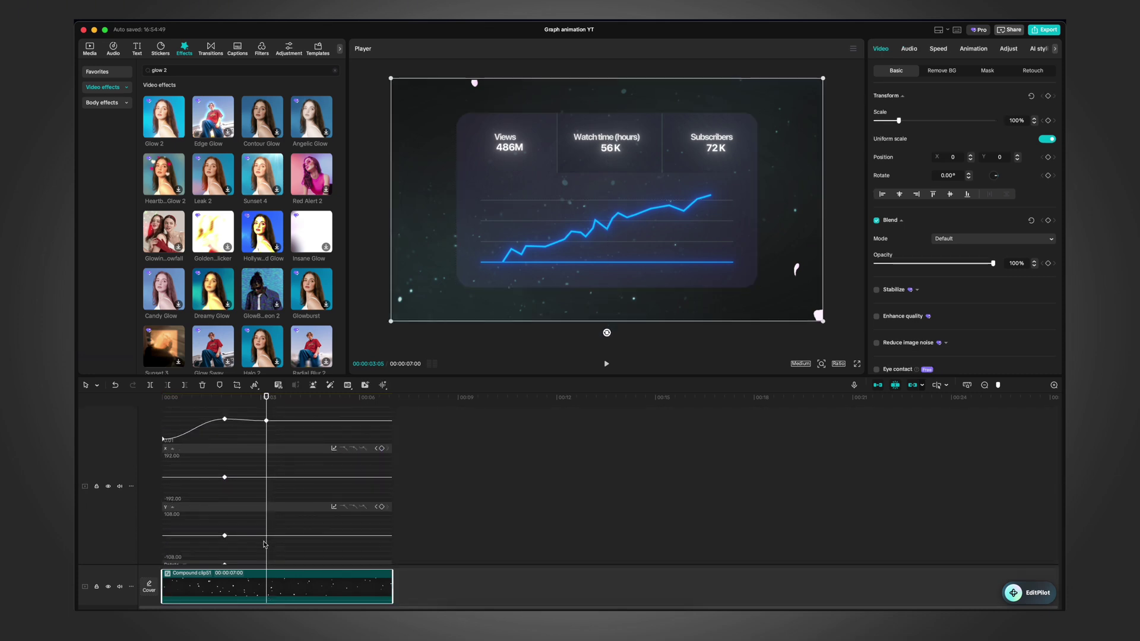
{"action": "scroll", "coordinate": [265, 543], "scroll_direction": "down", "scroll_amount": 3}
{"action": "left_click", "coordinate": [270, 529]}
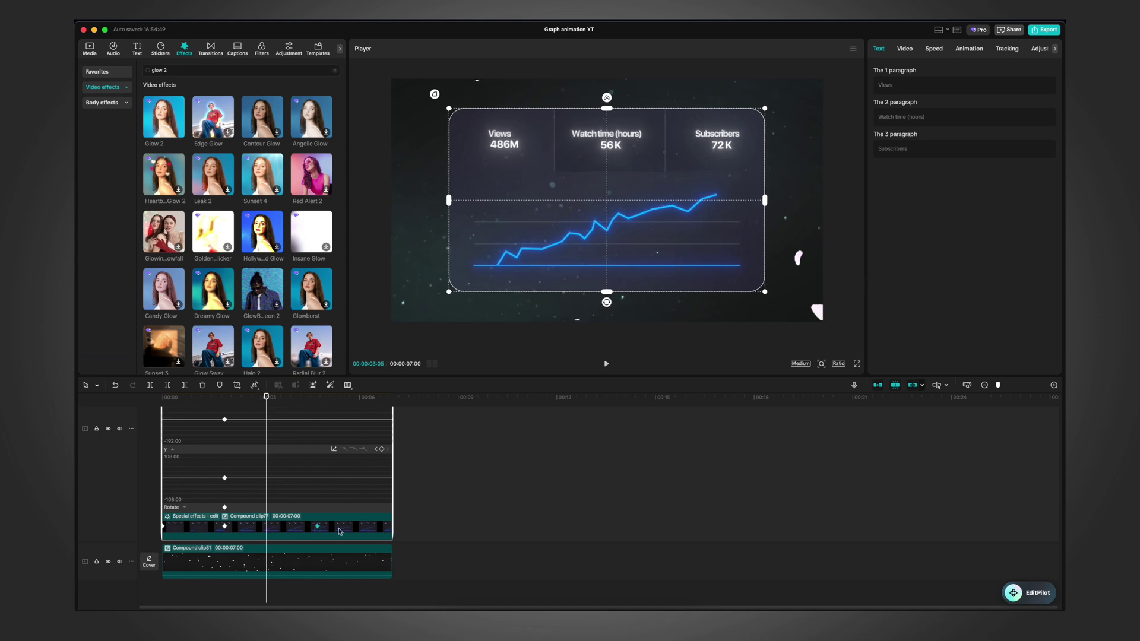
{"action": "scroll", "coordinate": [243, 460], "scroll_direction": "up", "scroll_amount": 3}
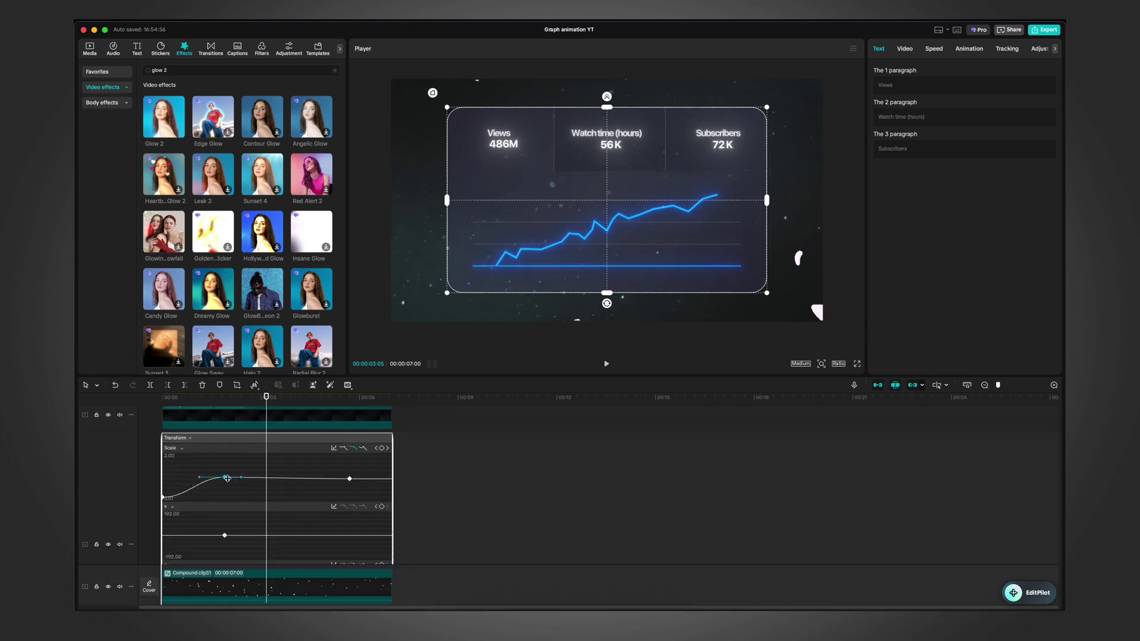
Step: Lengthen both curve handles of the middle scale keyframe for a faster ease-in and preview the animation from the start
{"action": "left_click_drag", "start_coordinate": [200, 478], "coordinate": [172, 477]}
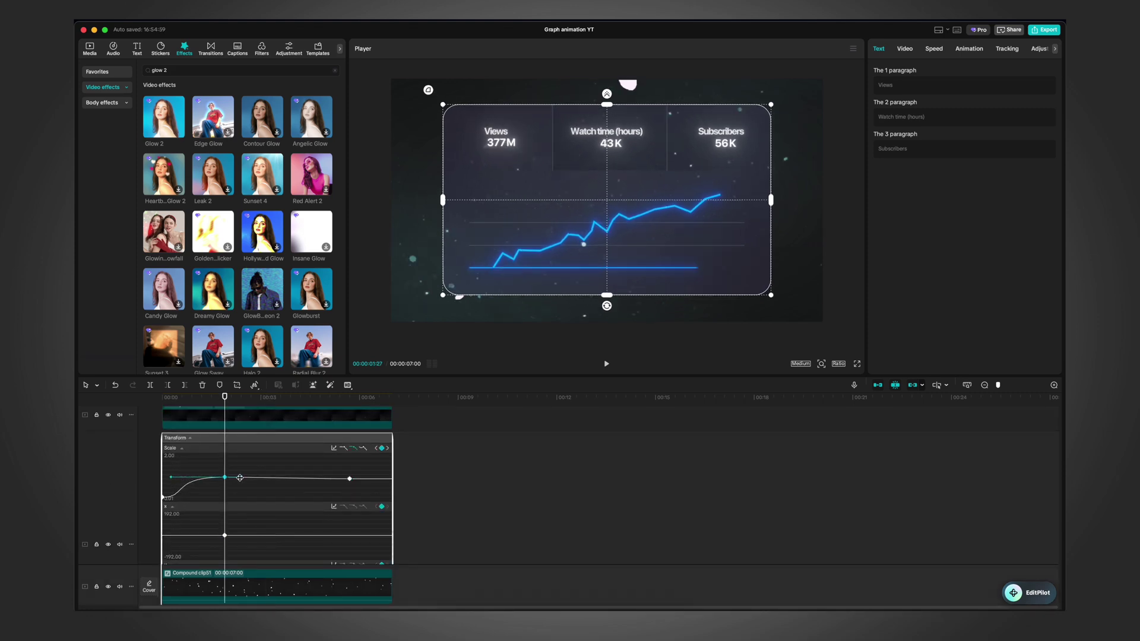
{"action": "left_click_drag", "start_coordinate": [241, 479], "coordinate": [284, 485]}
{"action": "left_click_drag", "start_coordinate": [225, 397], "coordinate": [159, 401]}
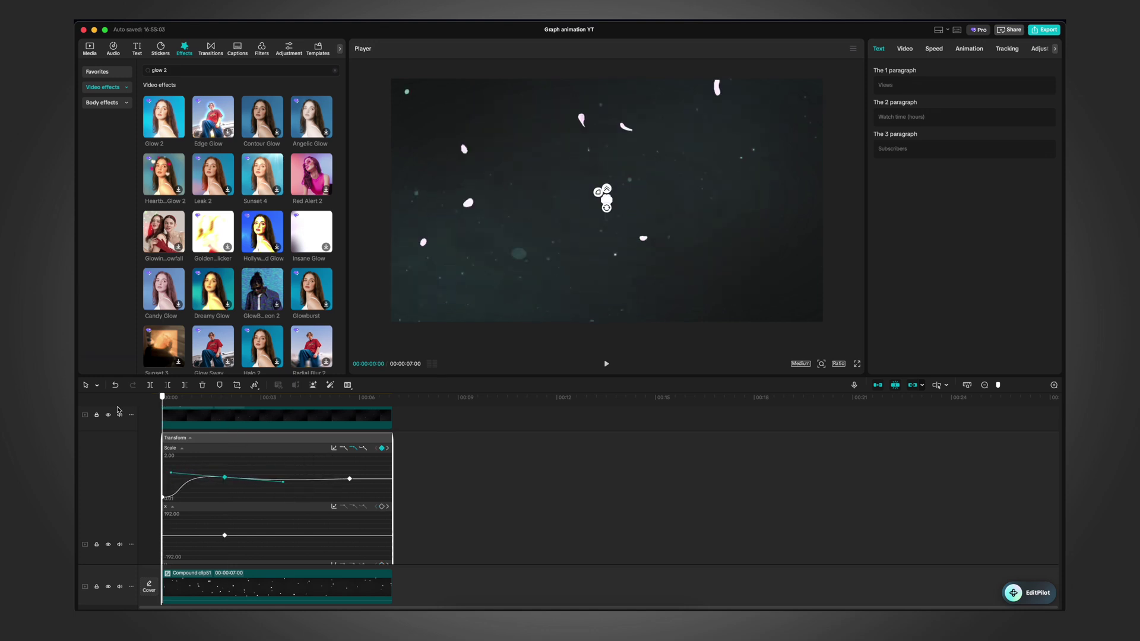
{"action": "key", "text": "space"}
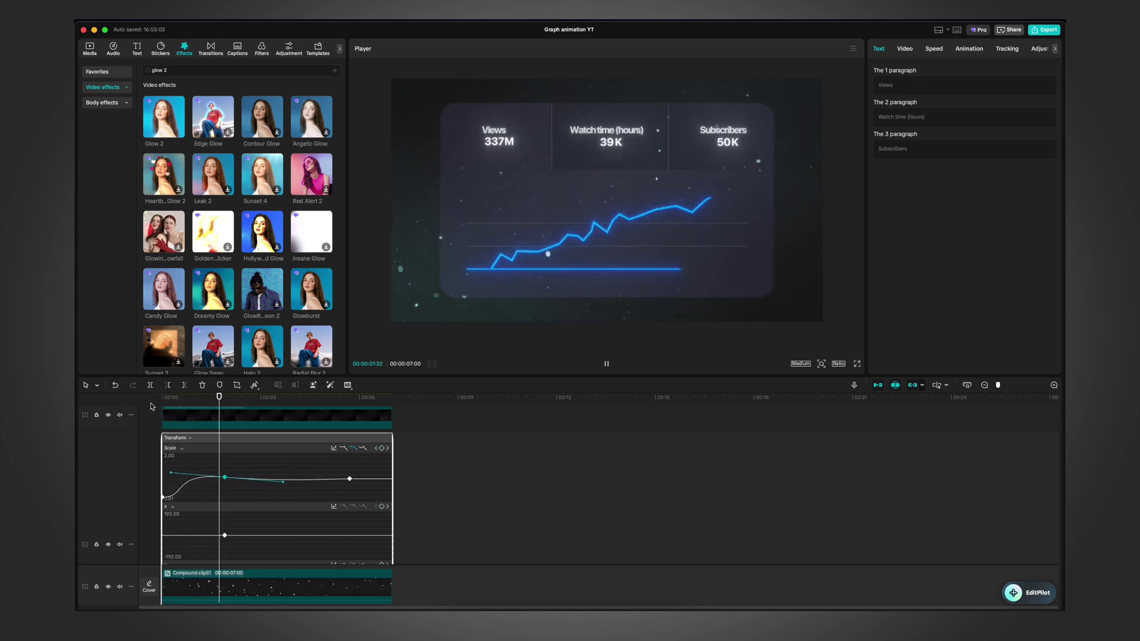
{"action": "key", "text": "space"}
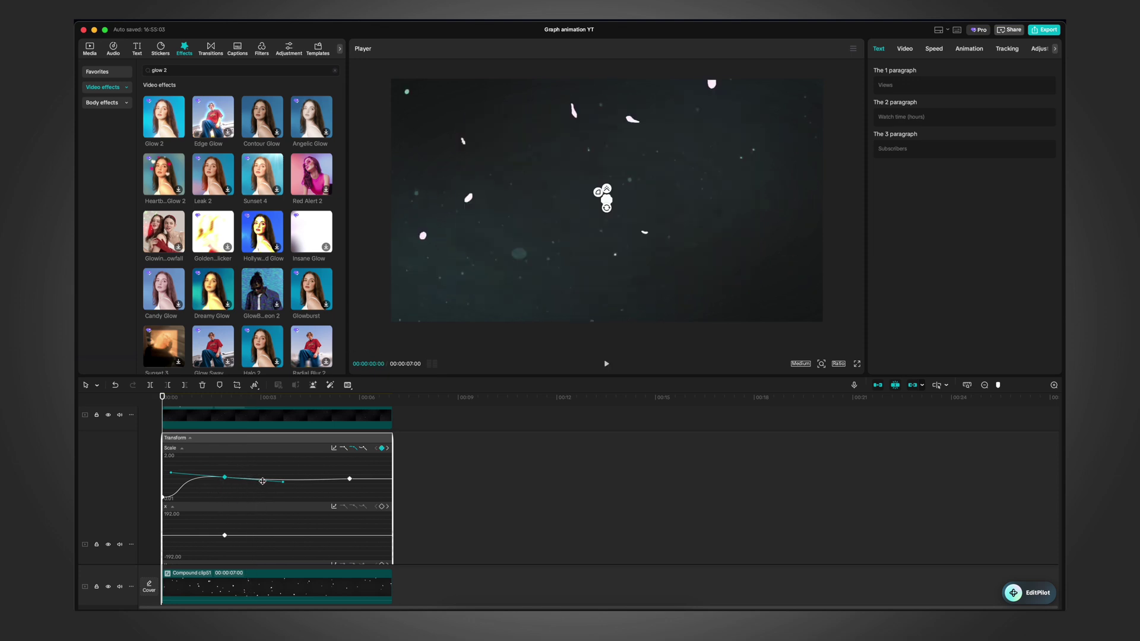
{"action": "key", "text": "space"}
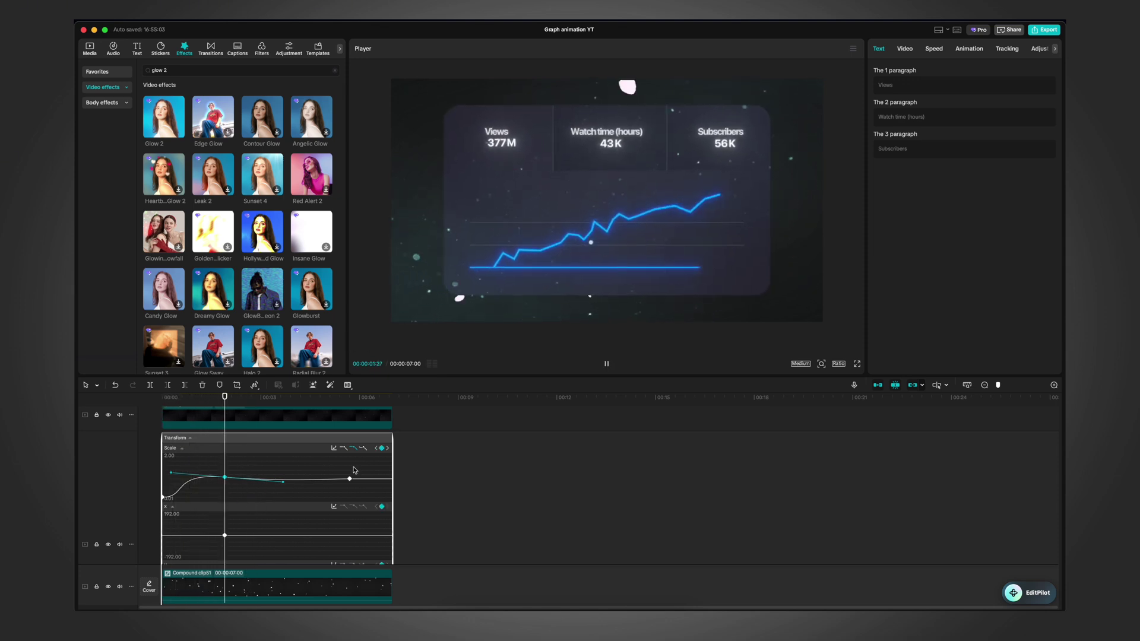